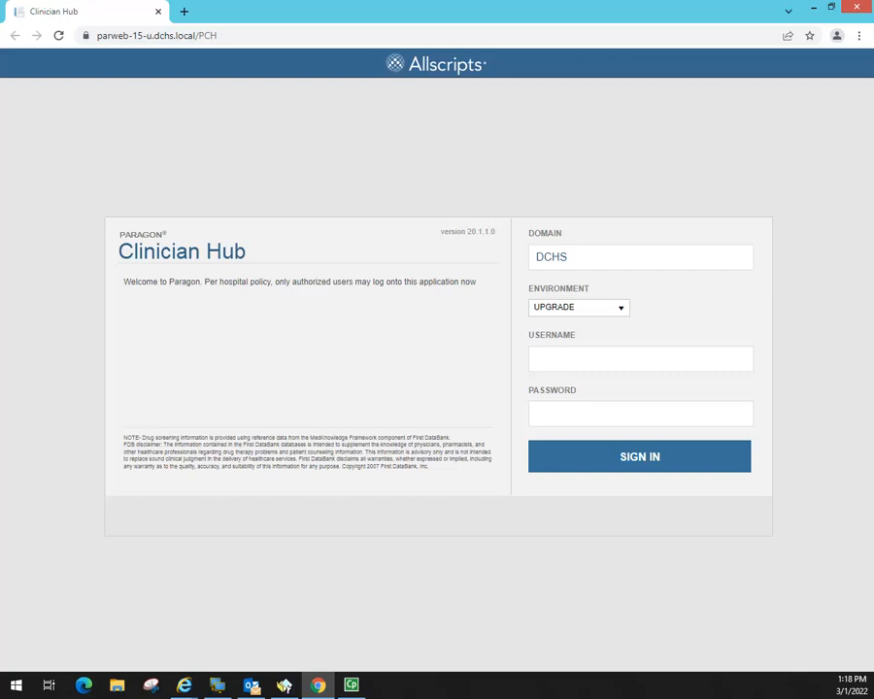
- Sign in to Clinician Hub with the physician account username and password
type("wxxphysician")
key("Tab")
type("*************")
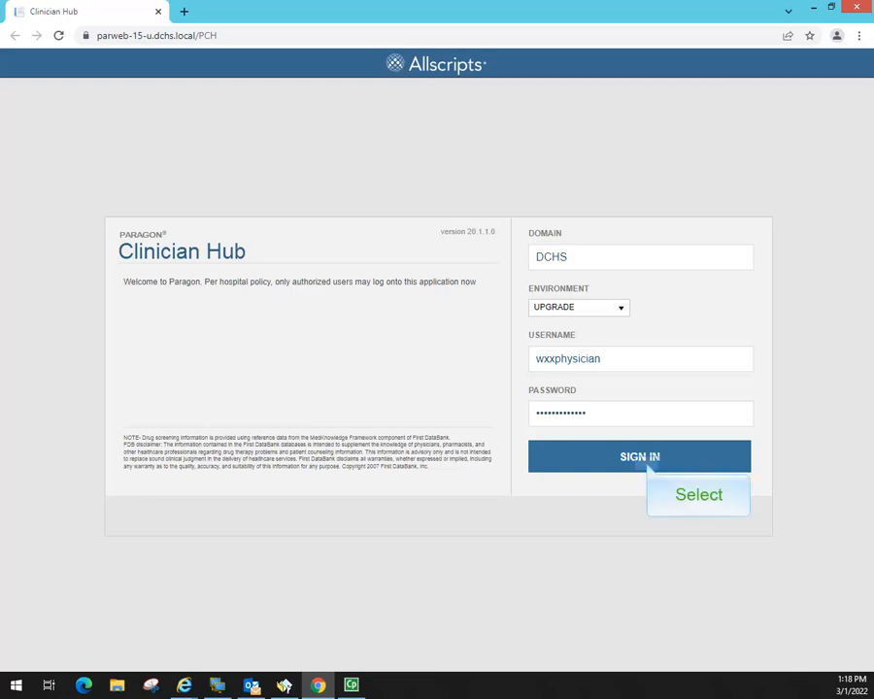
left_click(649, 468)
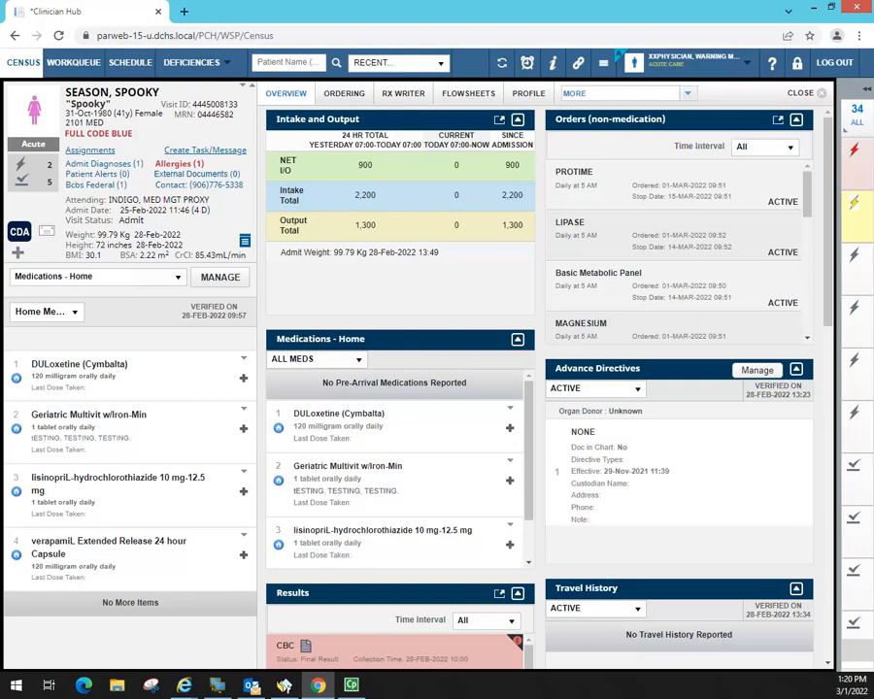
- Switch the chart to the patient's Documentation section from the MORE menu
left_click(688, 93)
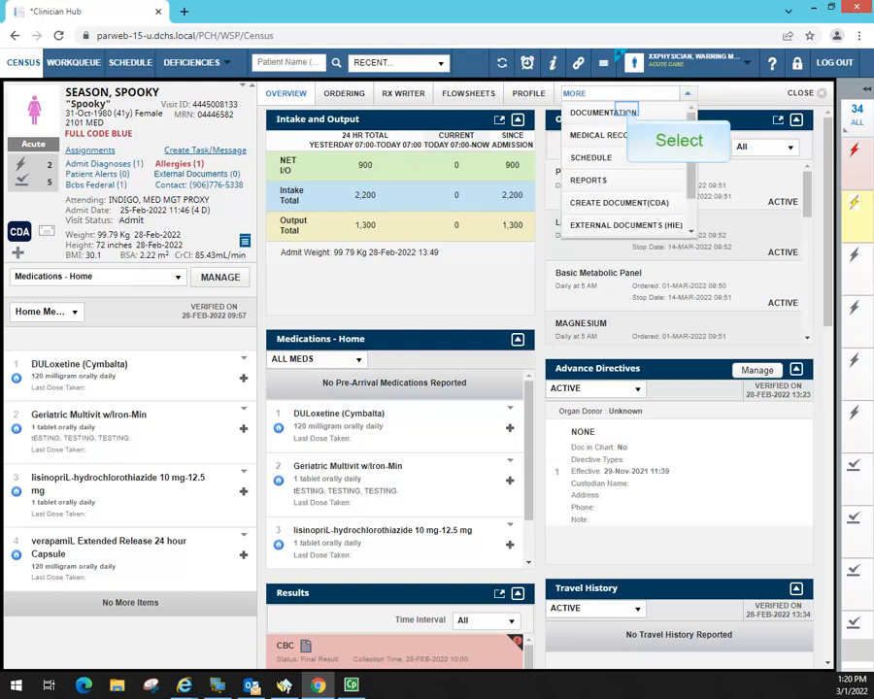
left_click(604, 113)
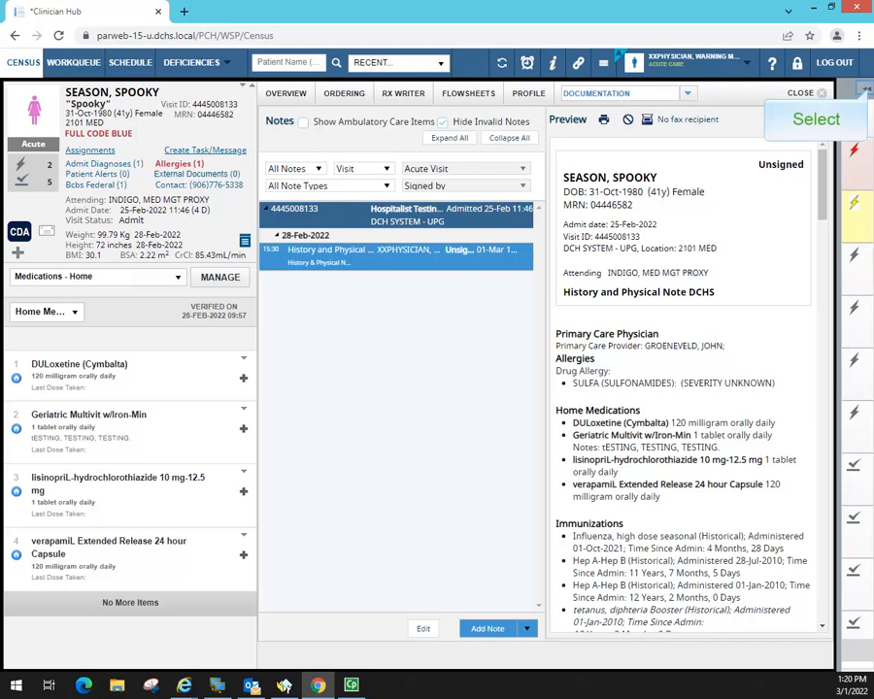
left_click(865, 89)
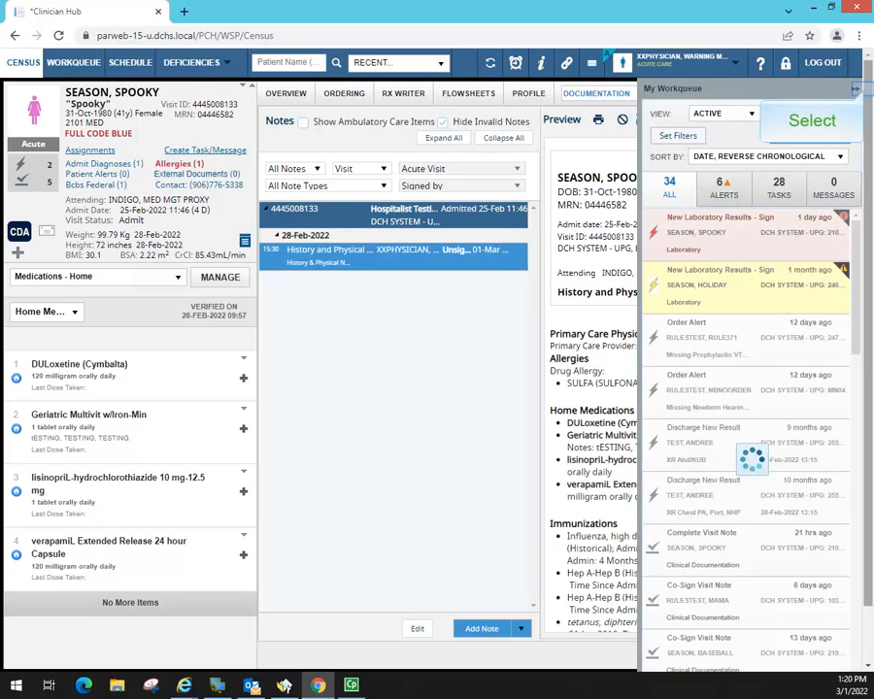
left_click(408, 330)
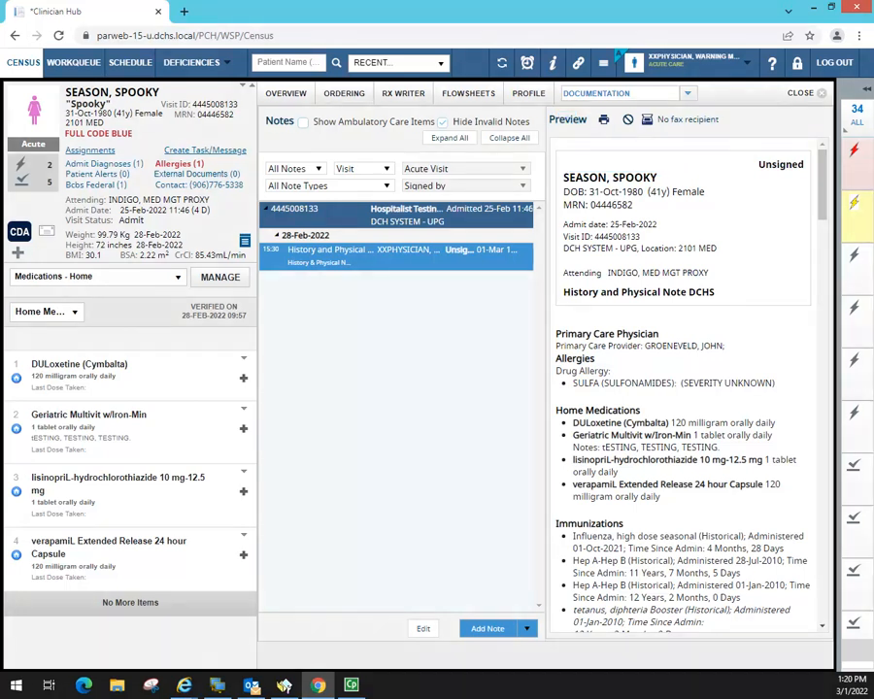
- Review the header and title of the previewed unsigned History and Physical Note DCHS
left_click_drag(563, 175, 743, 560)
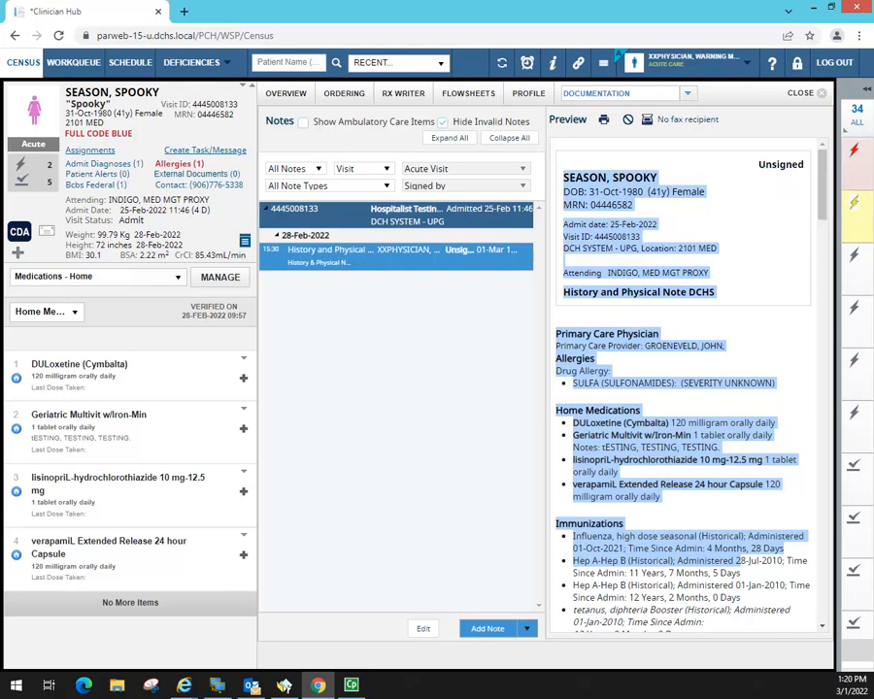
left_click(741, 561)
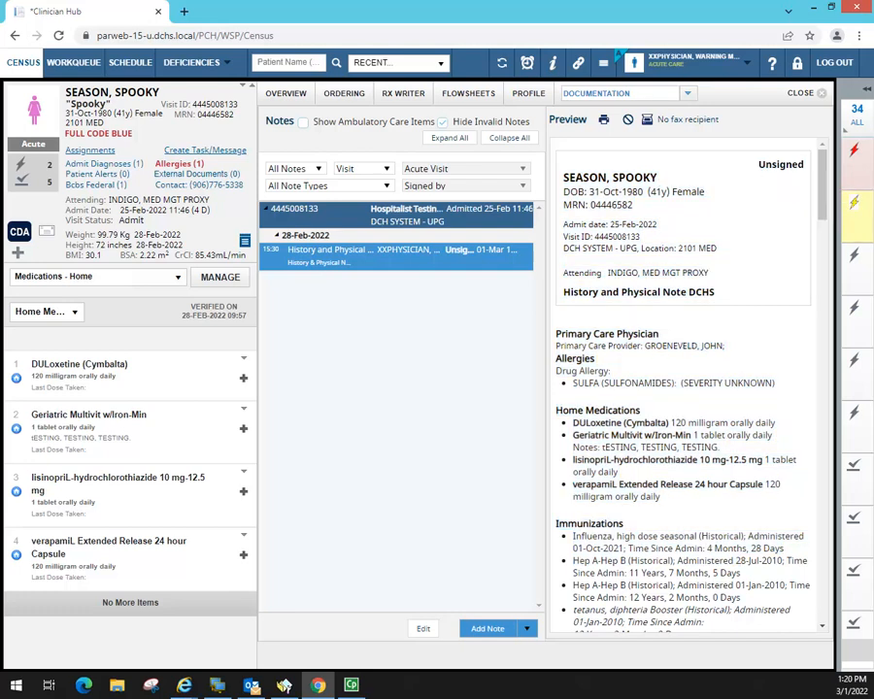
left_click_drag(563, 175, 545, 294)
left_click(755, 275)
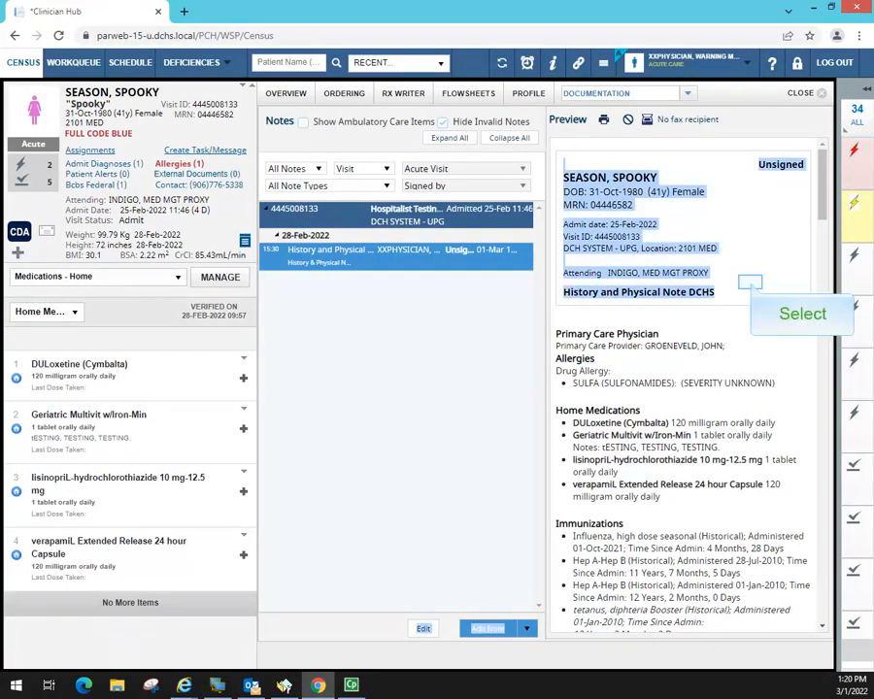
left_click(750, 283)
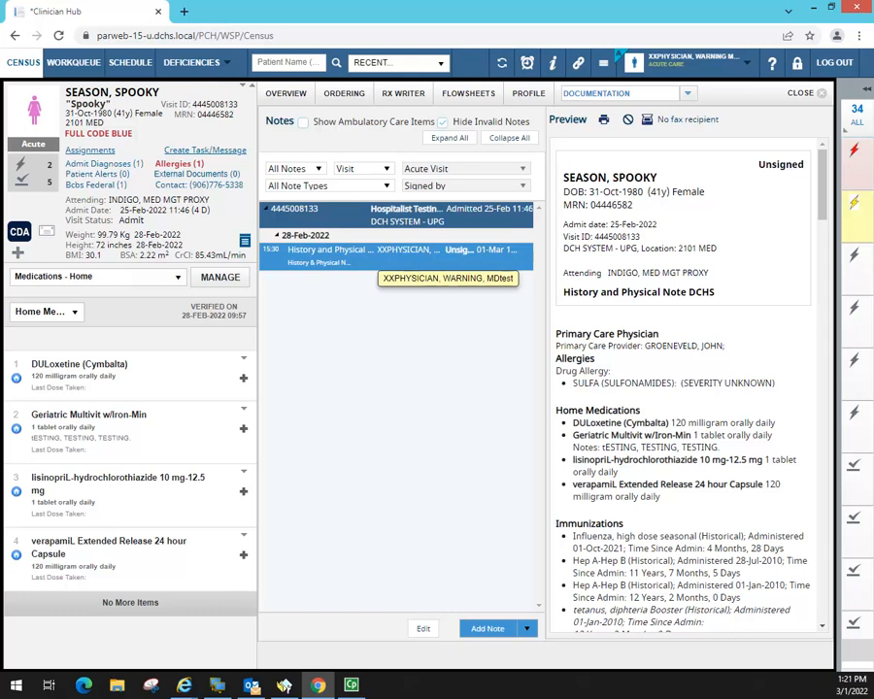
left_click_drag(822, 211, 844, 127)
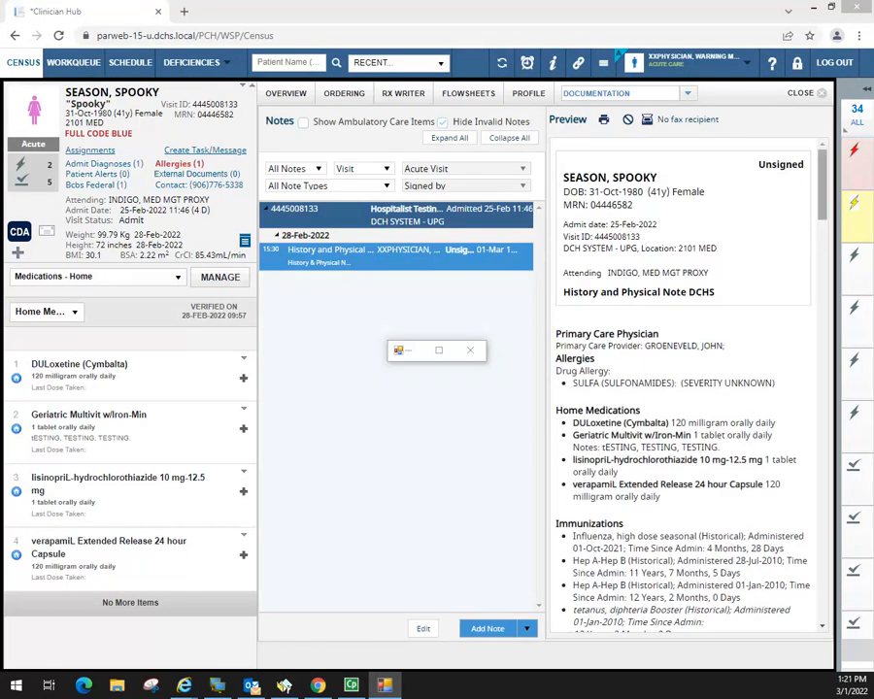
- Enlarge and zoom the PDF printout to 67%, maximize it, scroll to page 9, then close it
left_click_drag(823, 211, 842, 594)
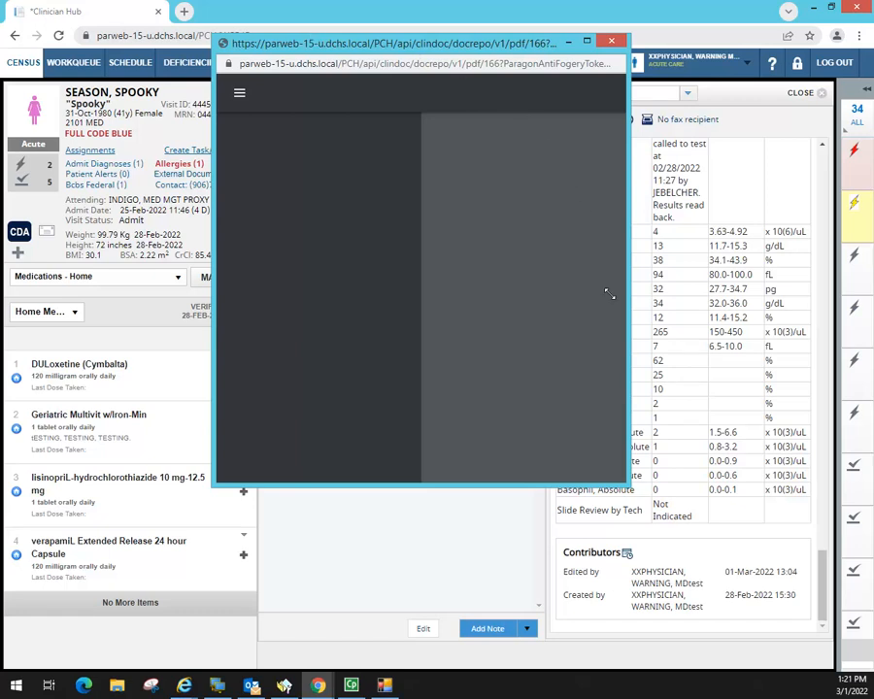
left_click_drag(627, 483, 653, 620)
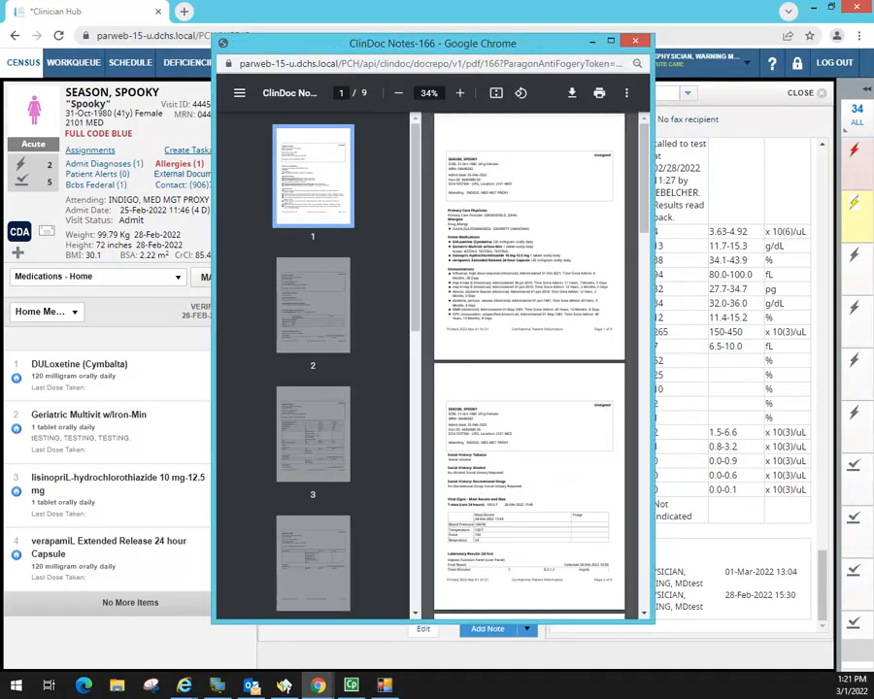
scroll(587, 302, "down", 4)
scroll(587, 301, "down", 10)
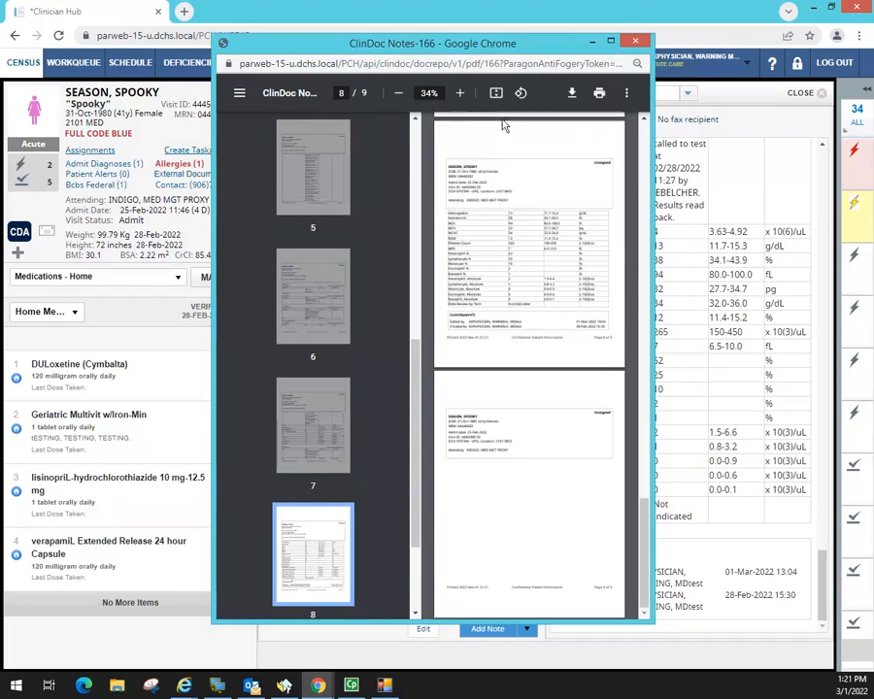
left_click(462, 93)
left_click(461, 93)
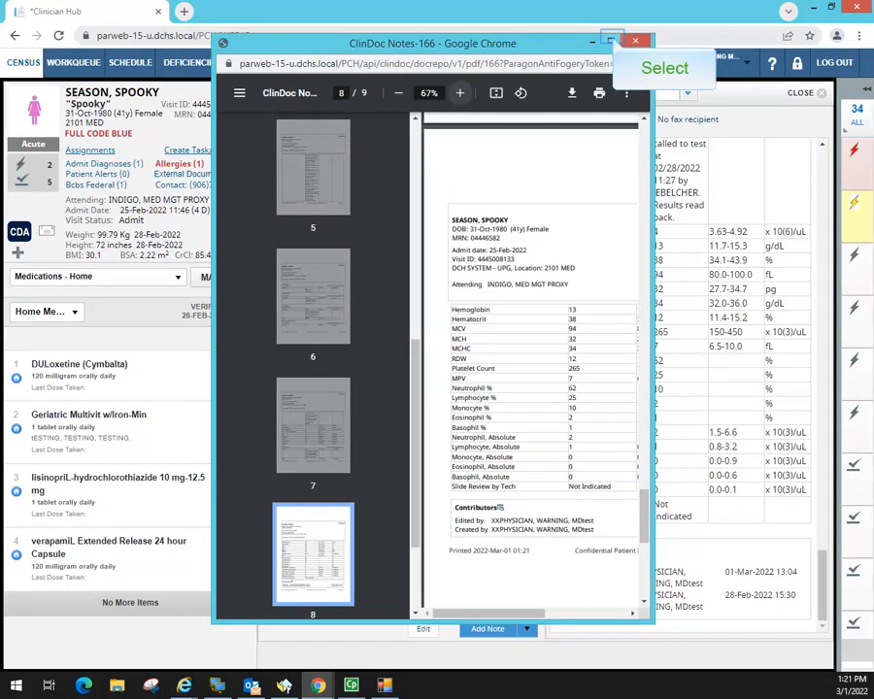
left_click(612, 40)
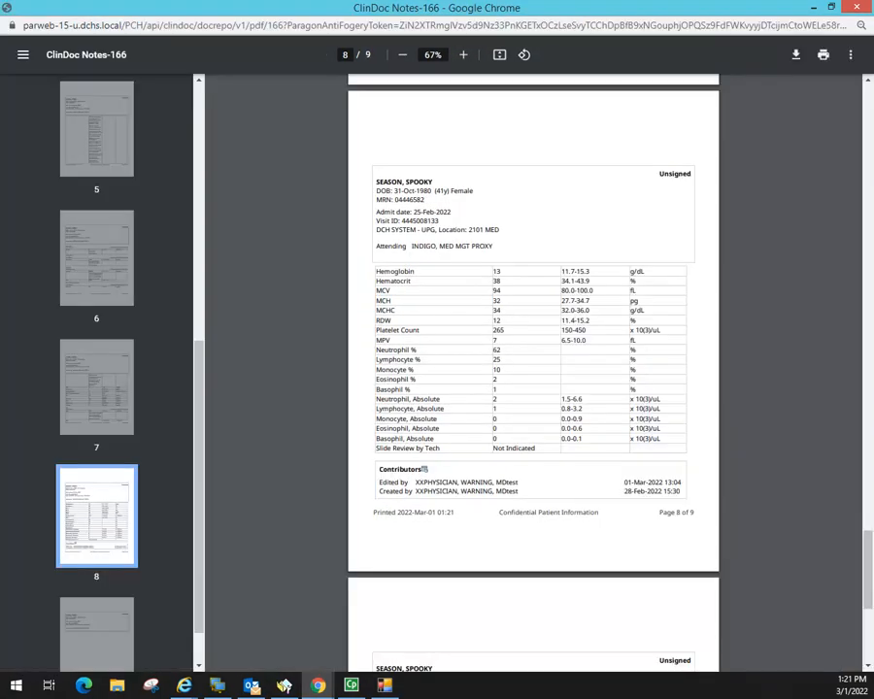
scroll(593, 179, "down", 4)
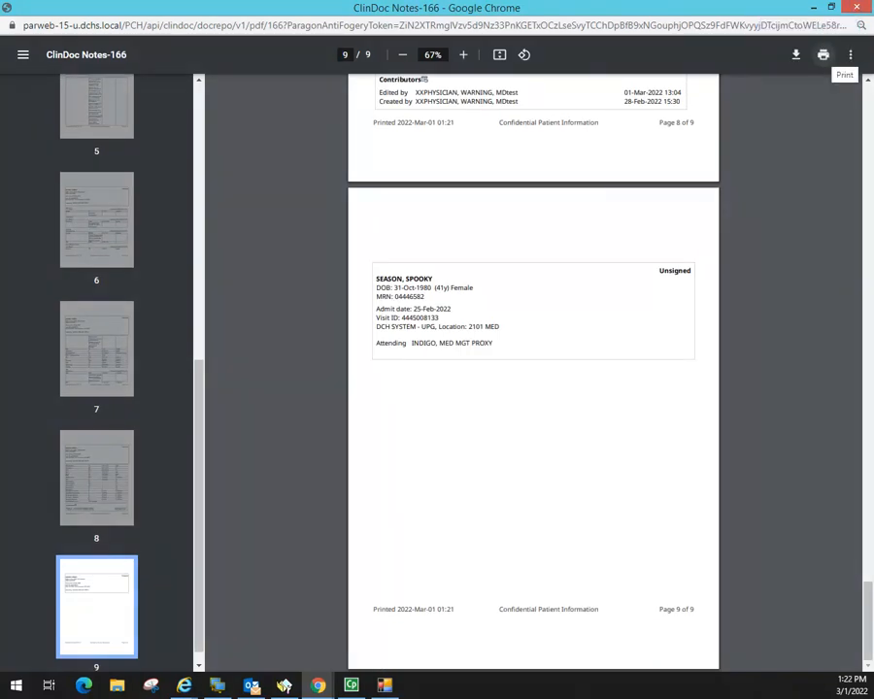
left_click(857, 7)
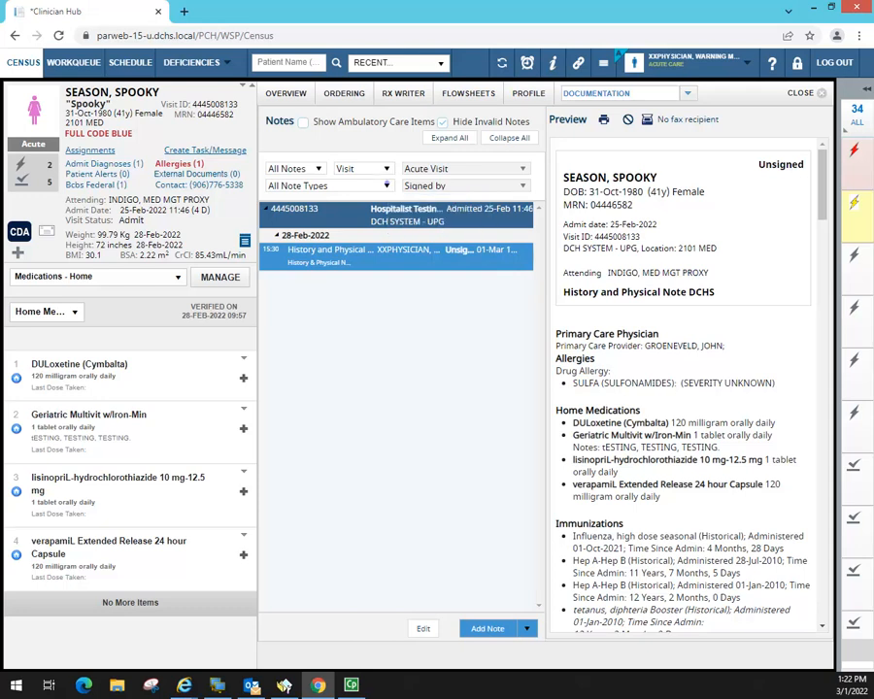
- Set the Visit filter to All Visits
left_click(387, 185)
left_click(387, 184)
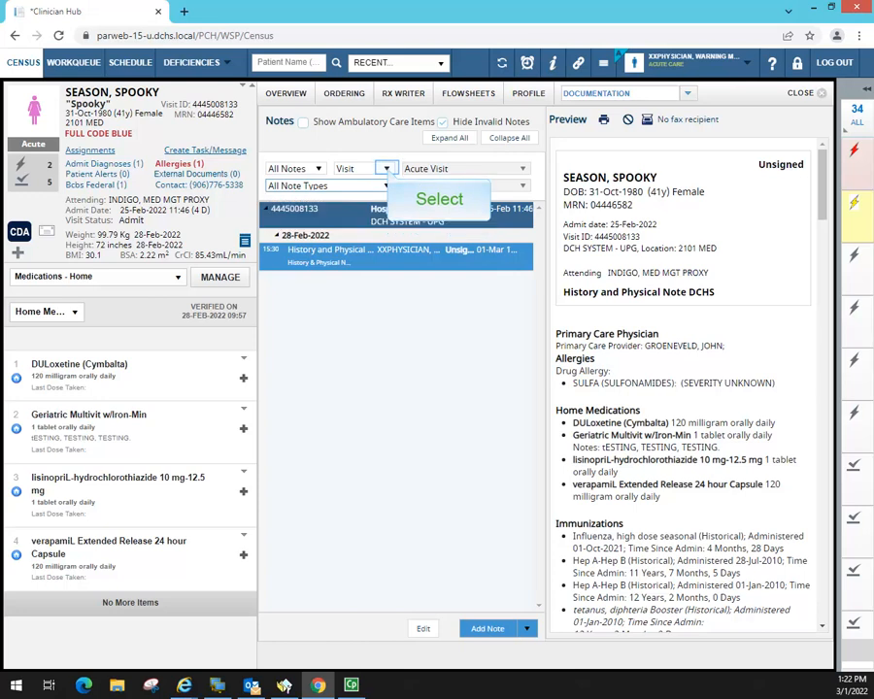
left_click(387, 168)
left_click_drag(388, 246, 388, 197)
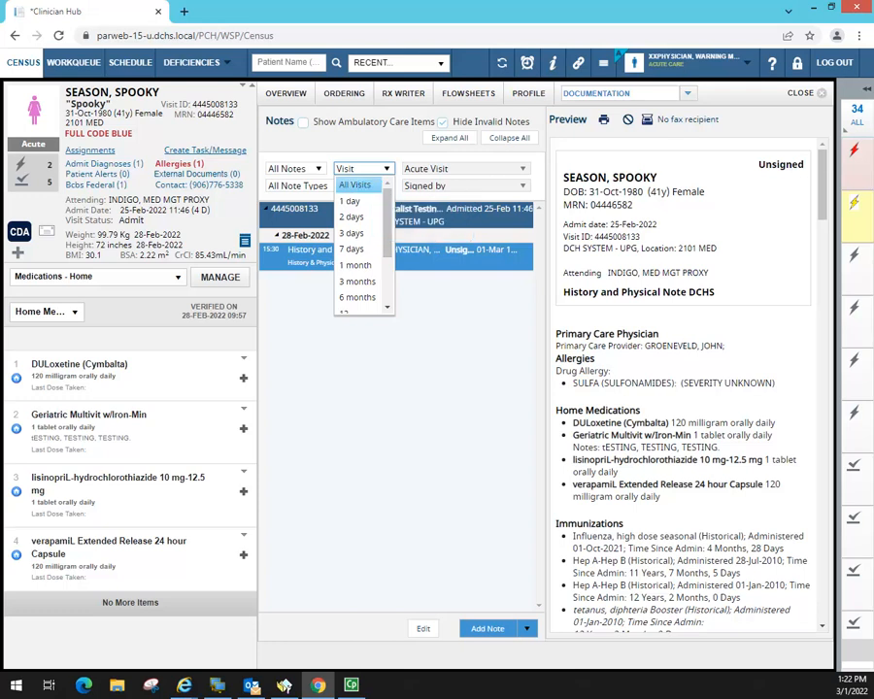
left_click(354, 185)
- Preview the 03-Dec-2021 H&P and 19-Feb Discharge Summary, then start a new note
left_click_drag(540, 253, 541, 544)
left_click(413, 512)
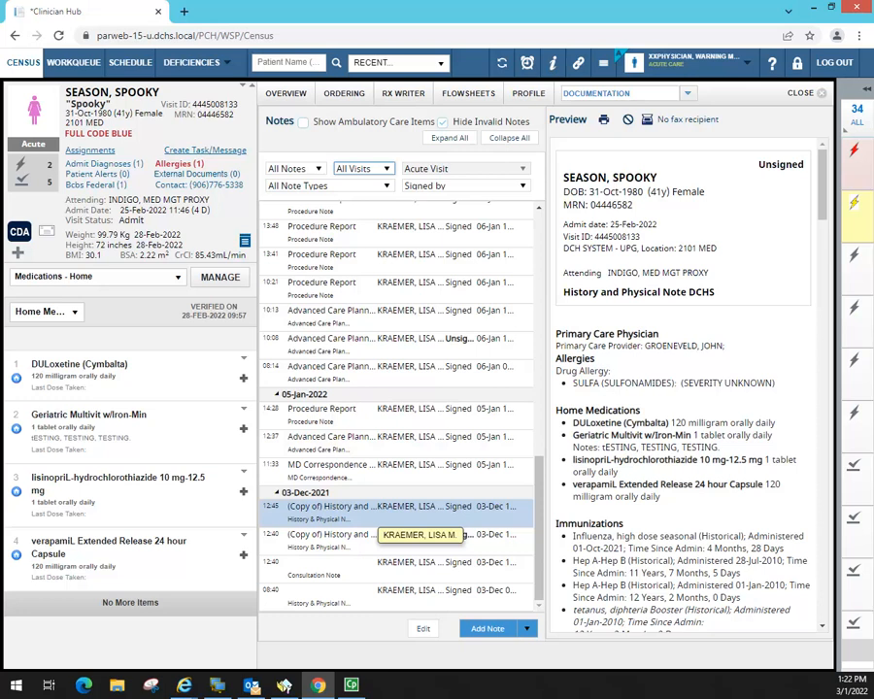
left_click_drag(541, 497, 542, 243)
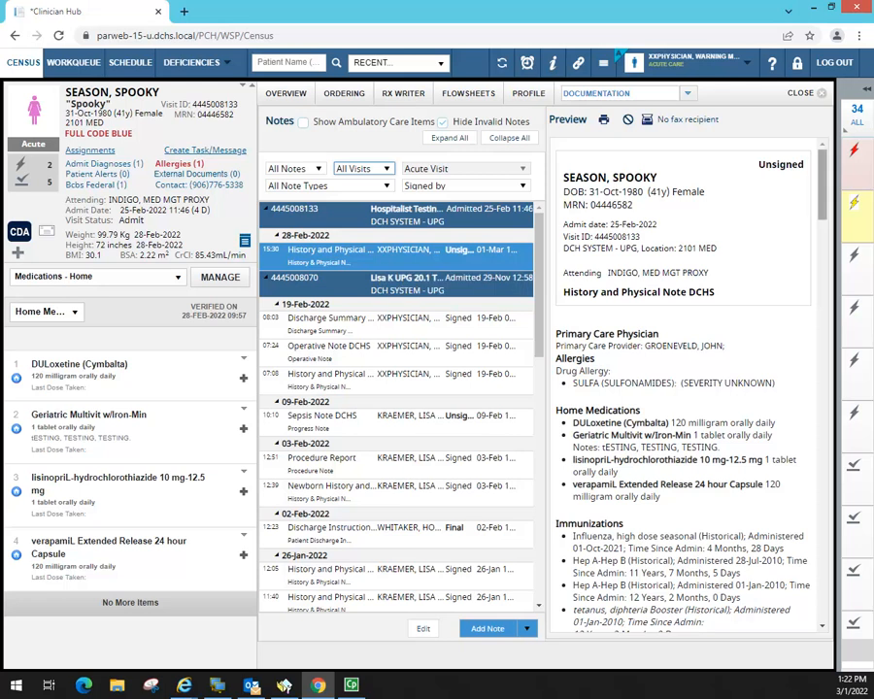
left_click_drag(822, 216, 824, 457)
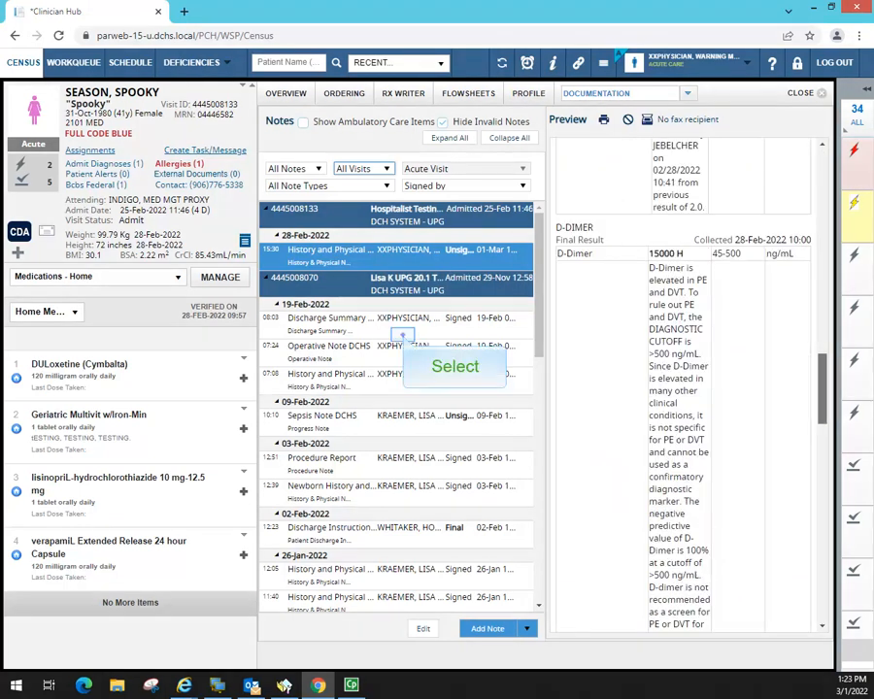
left_click(384, 323)
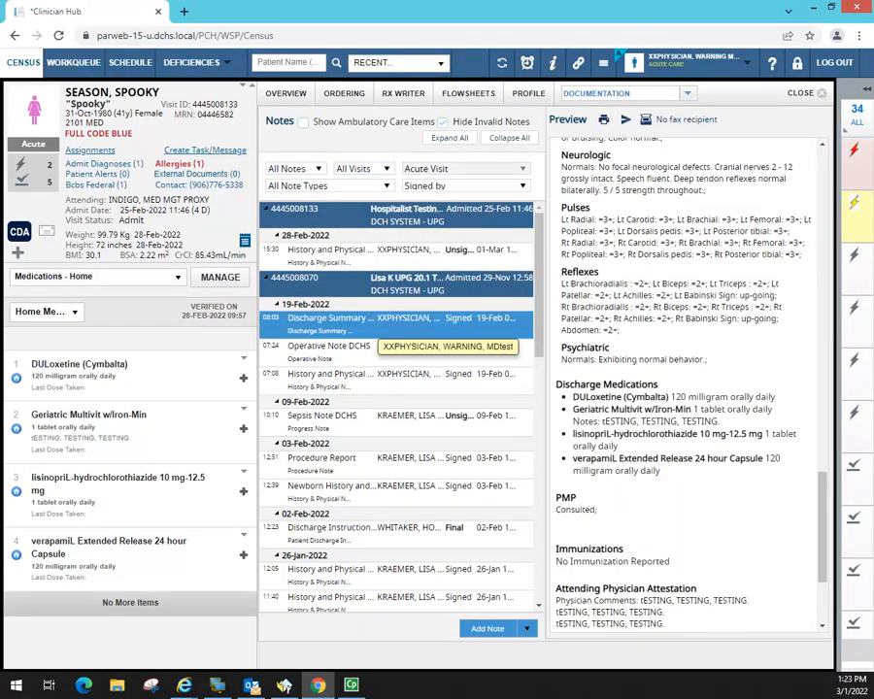
left_click_drag(824, 492, 837, 169)
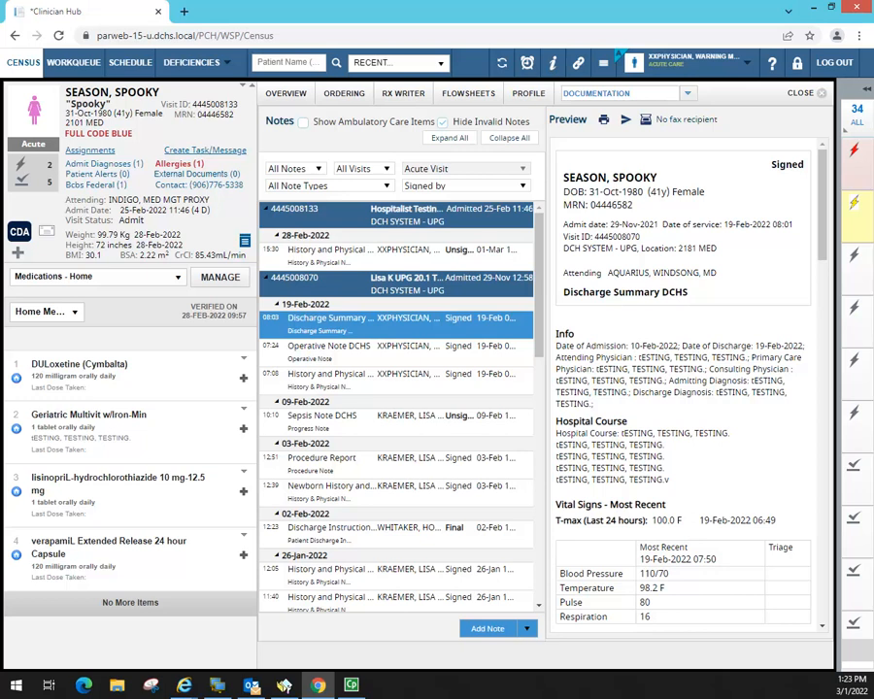
double_click(493, 629)
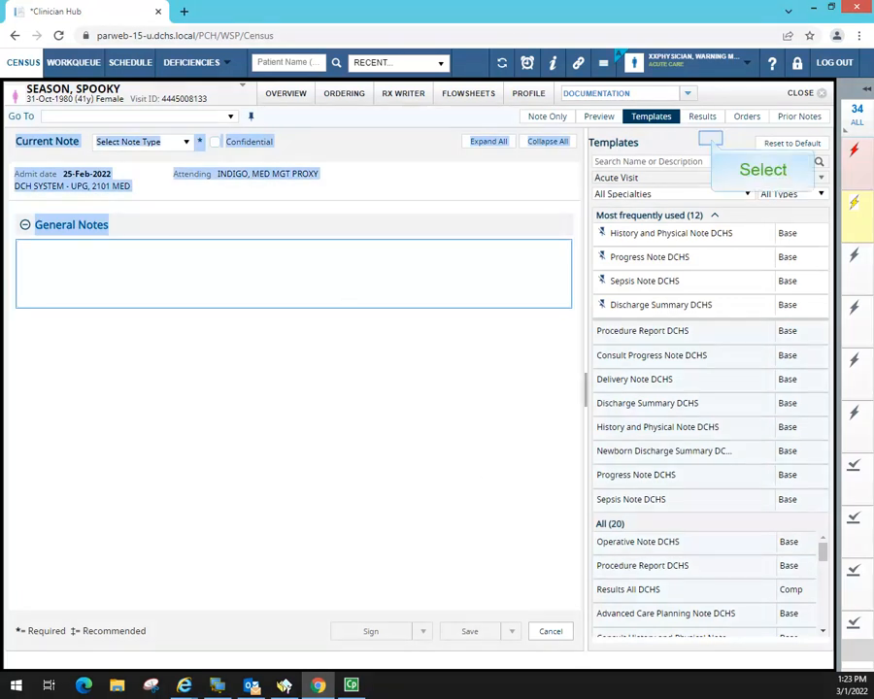
left_click(711, 138)
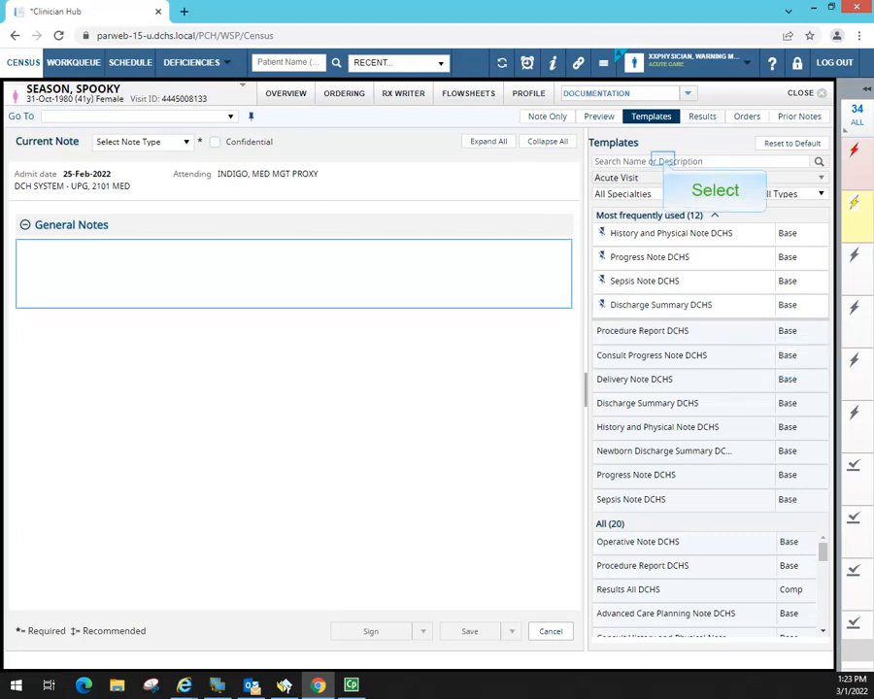
left_click(664, 161)
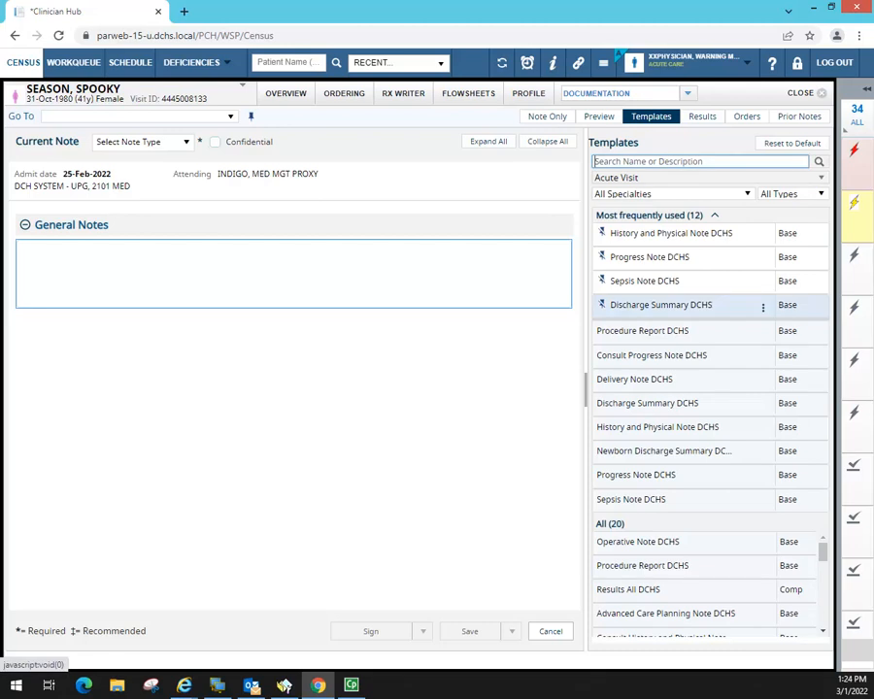
left_click(602, 305)
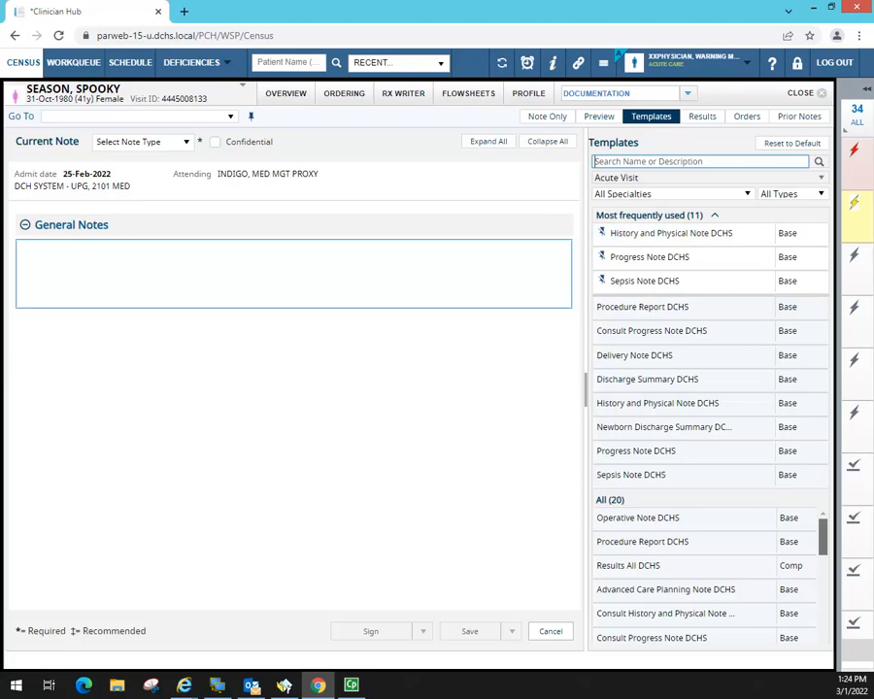
mouse_move(824, 540)
left_mouse_down()
mouse_move(824, 574)
mouse_move(823, 531)
left_mouse_up()
left_click(765, 544)
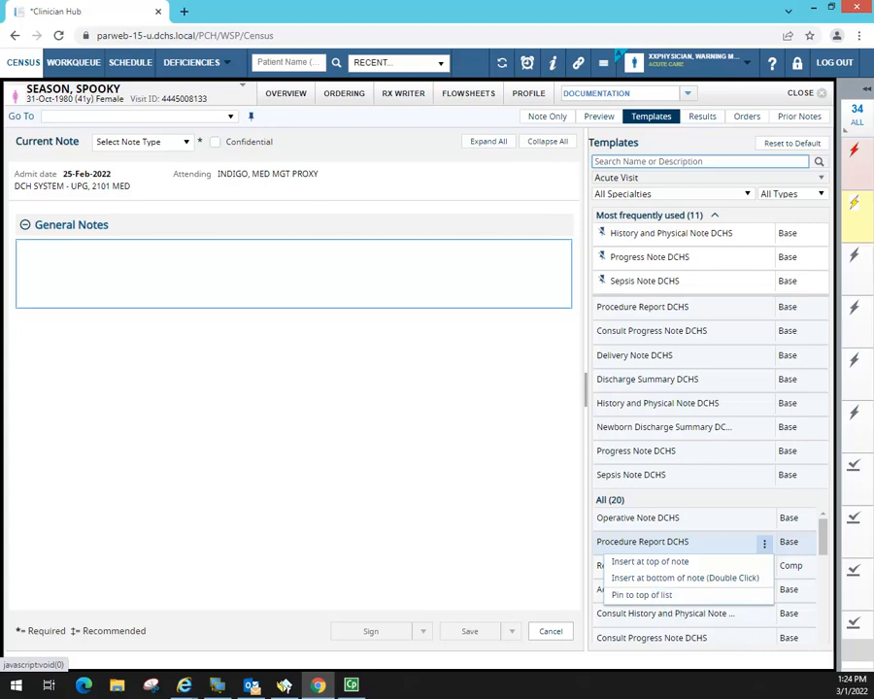
left_click(642, 595)
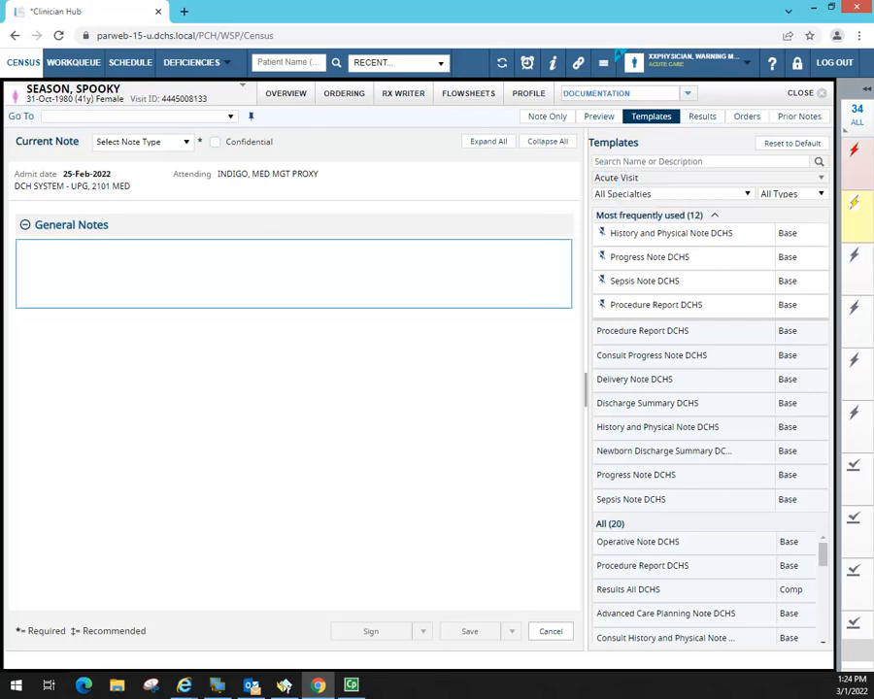
left_click(641, 162)
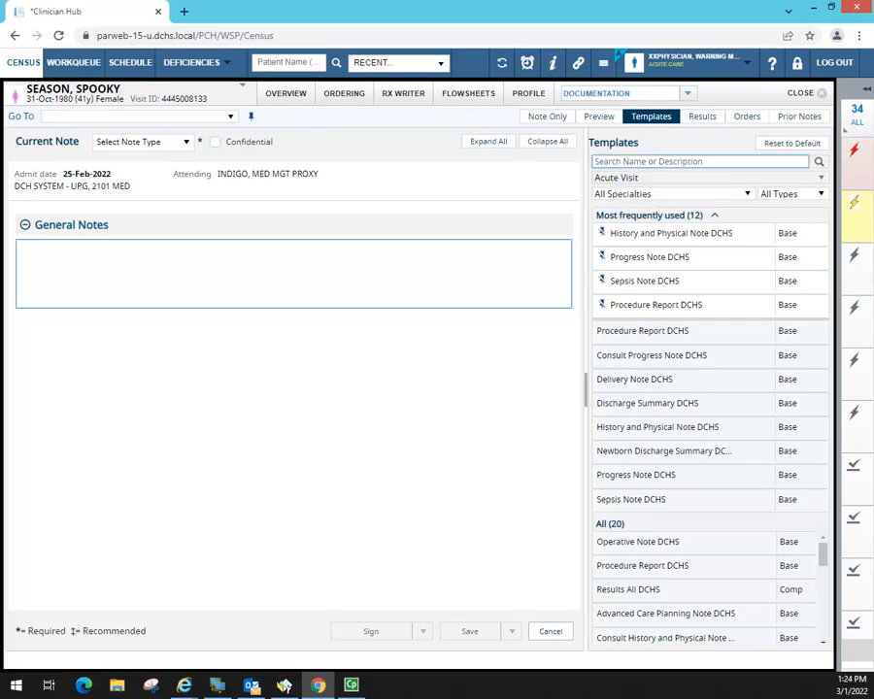
type("new")
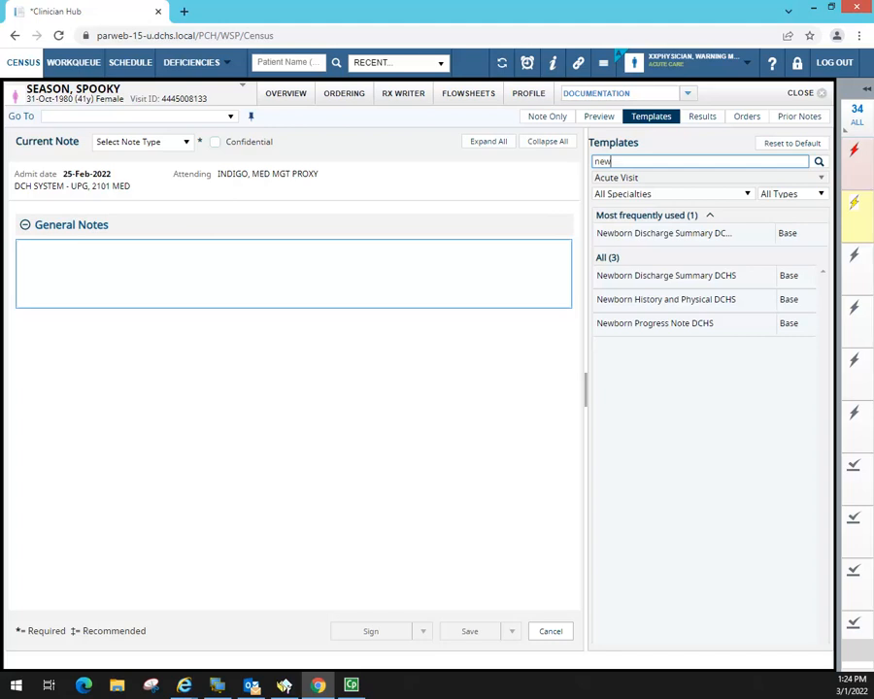
key("BackSpace")
key("BackSpace")
key("BackSpace")
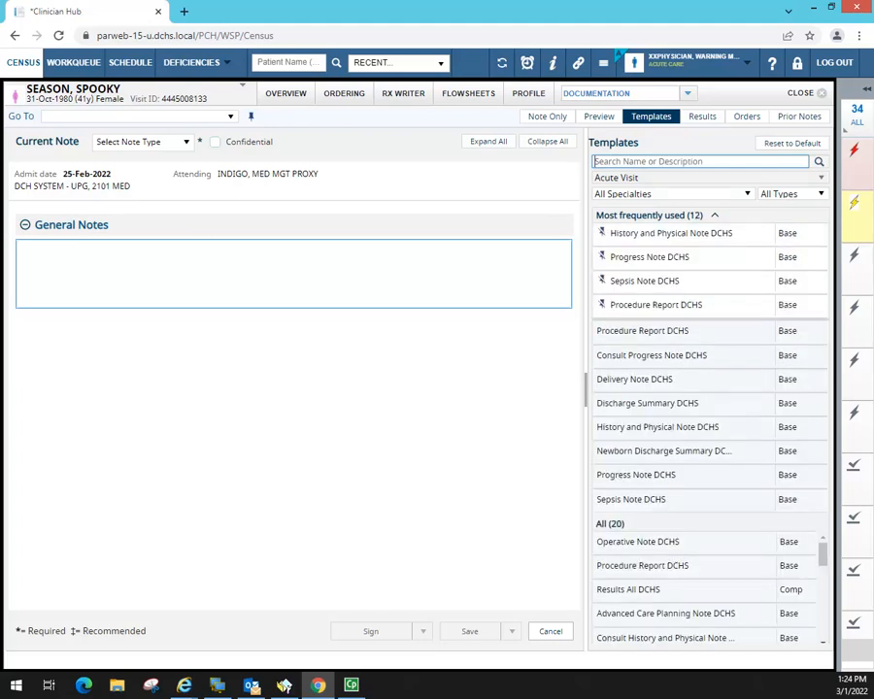
scroll(822, 626, "down", 5)
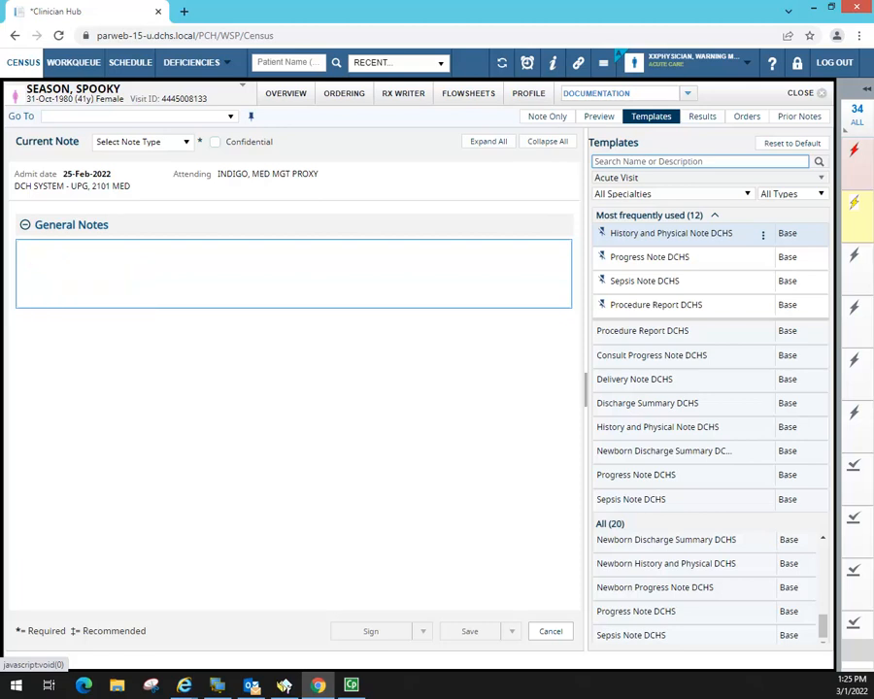
- Drop the History and Physical Note DCHS template into the current note and view its Preview
left_click(43, 255)
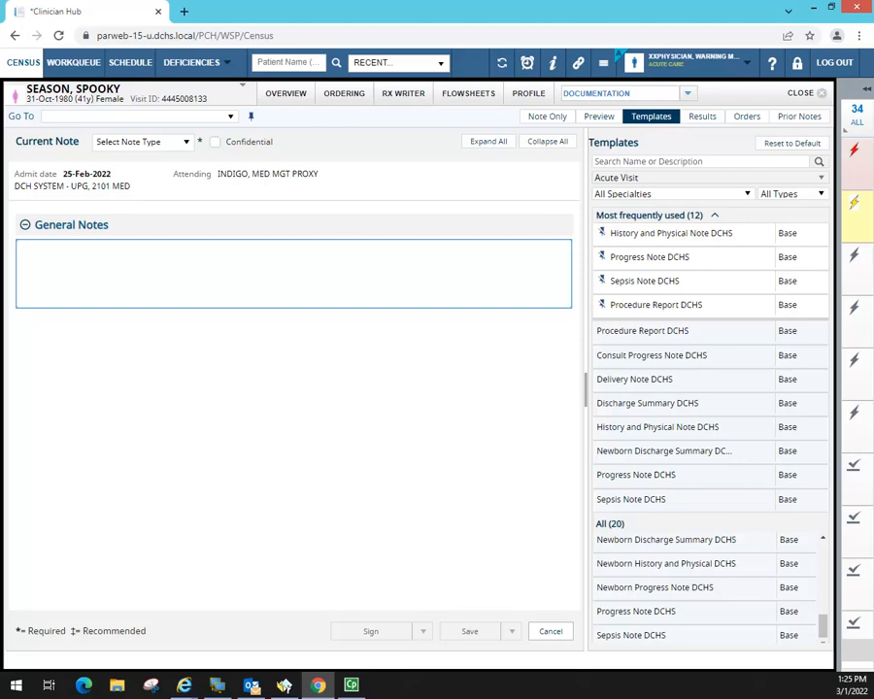
left_click_drag(14, 141, 195, 143)
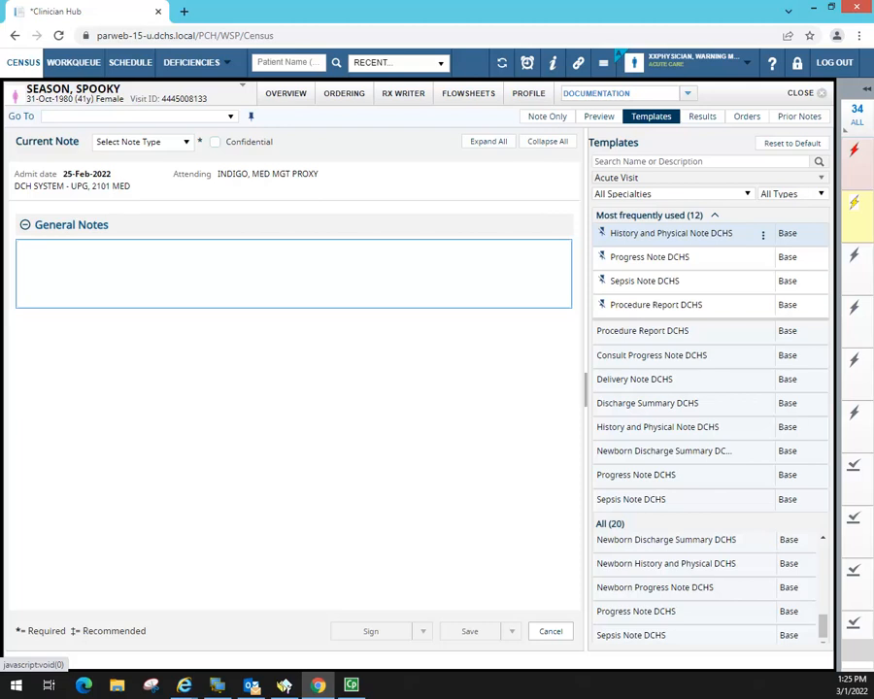
left_click_drag(682, 240, 342, 326)
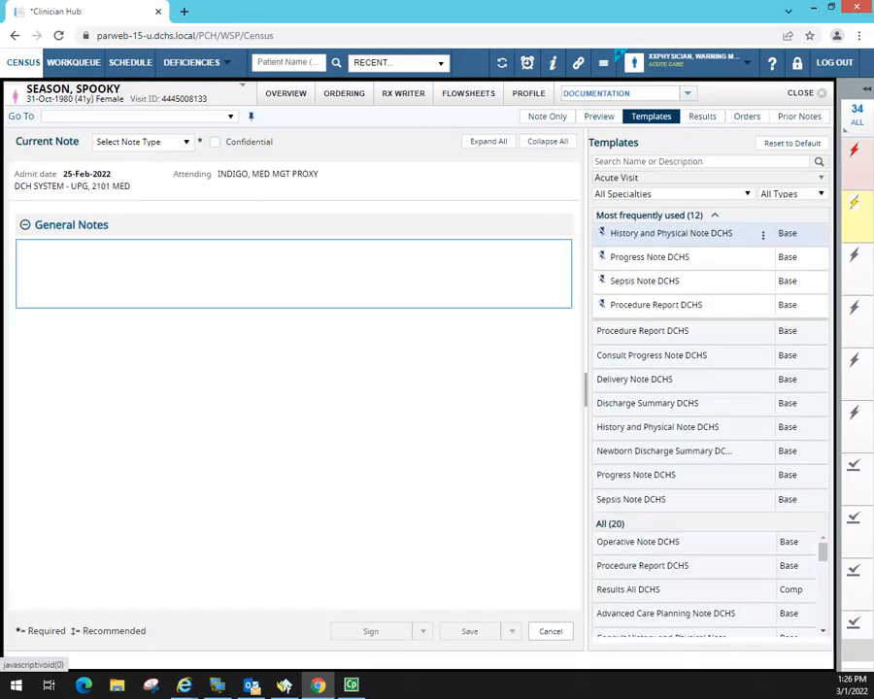
left_click_drag(656, 235, 393, 327)
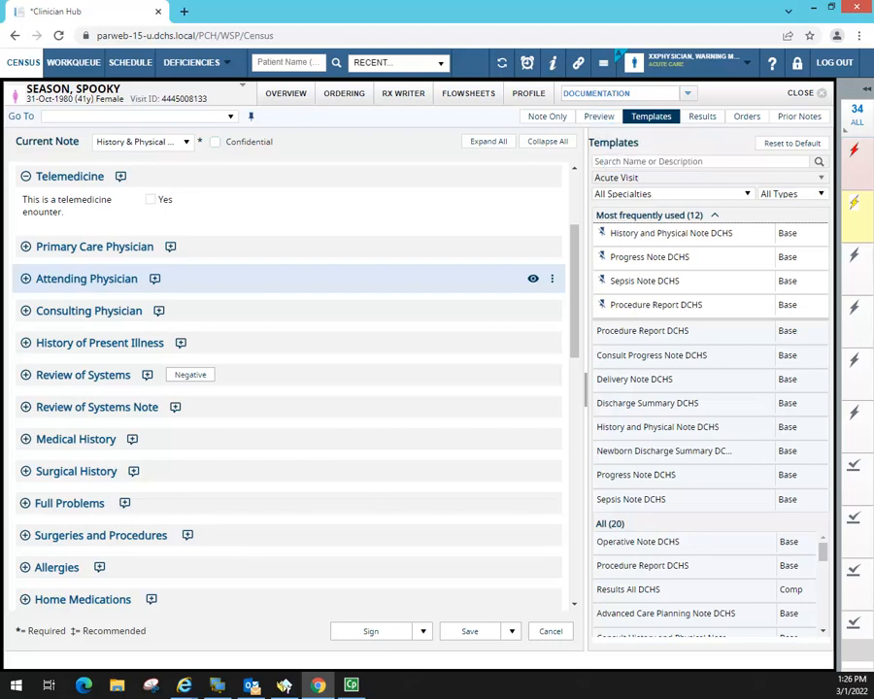
left_click(600, 117)
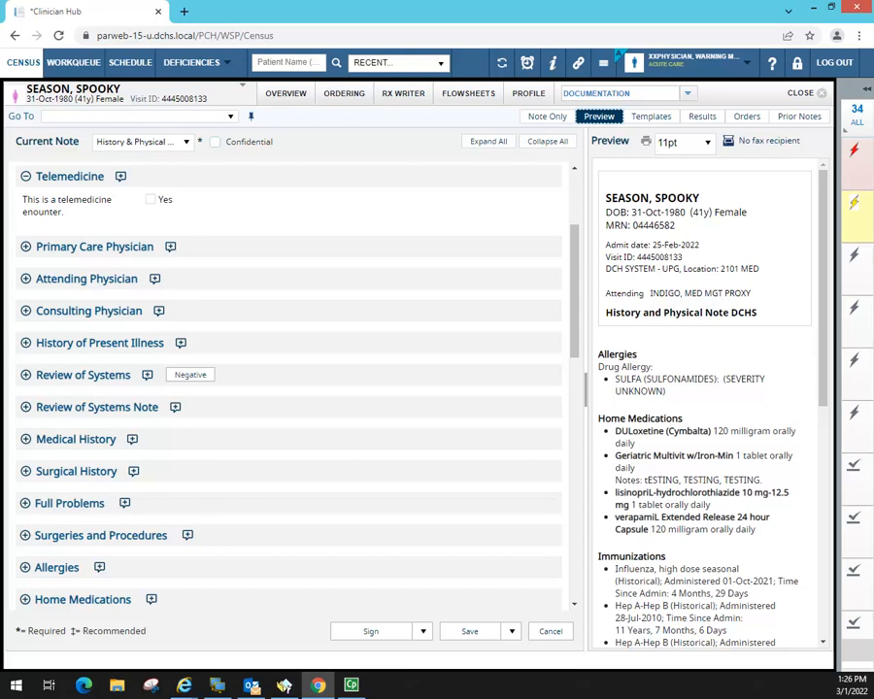
- Widen the Preview panel and read the note down to Vital Signs and back
left_click_drag(586, 389, 563, 389)
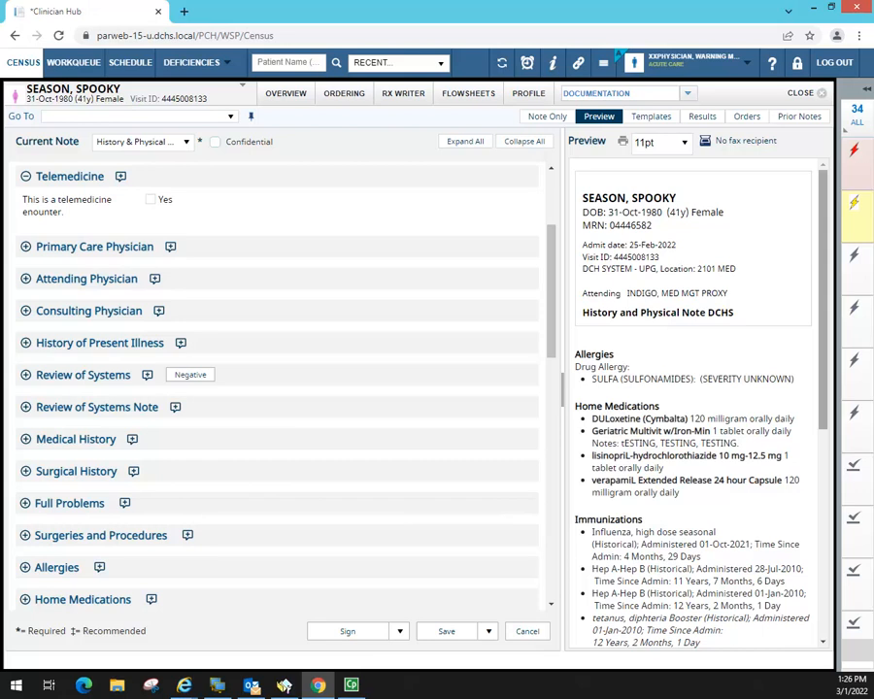
scroll(823, 302, "down", 3)
left_click_drag(823, 302, 816, 507)
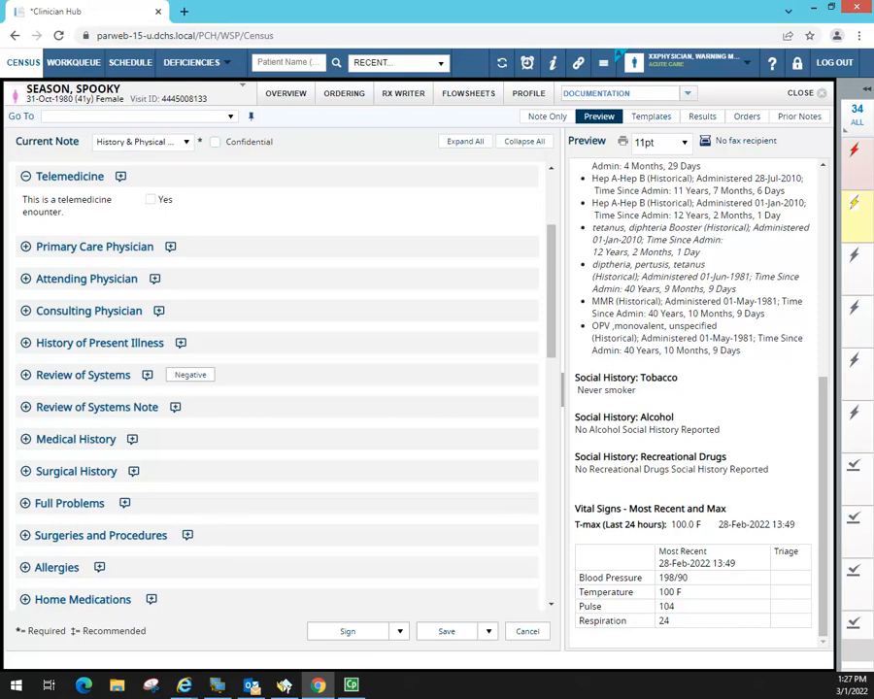
left_click_drag(823, 506, 845, 194)
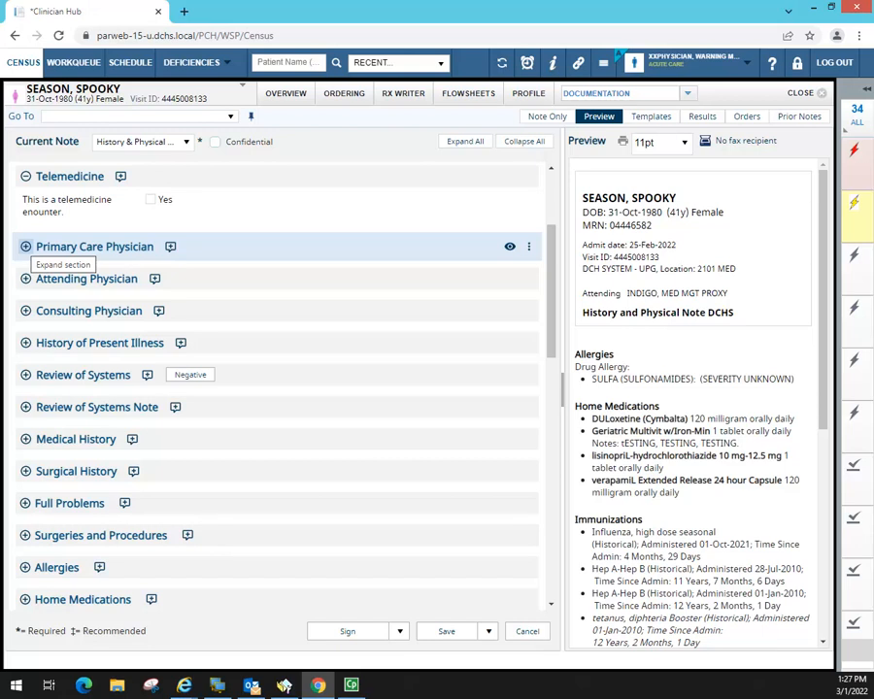
- Expand and then collapse the Primary Care Physician section
left_click(25, 246)
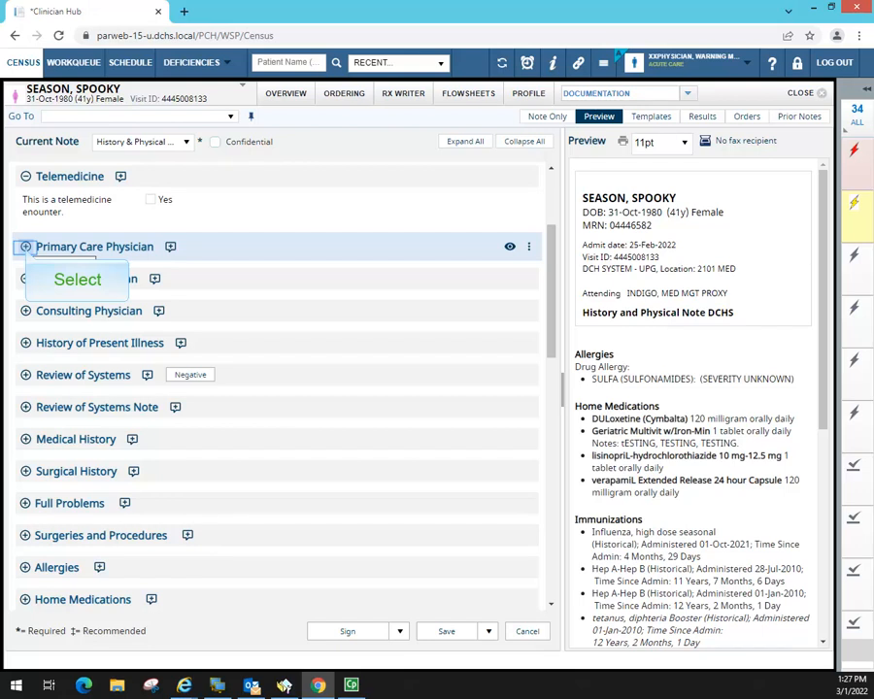
left_click(25, 247)
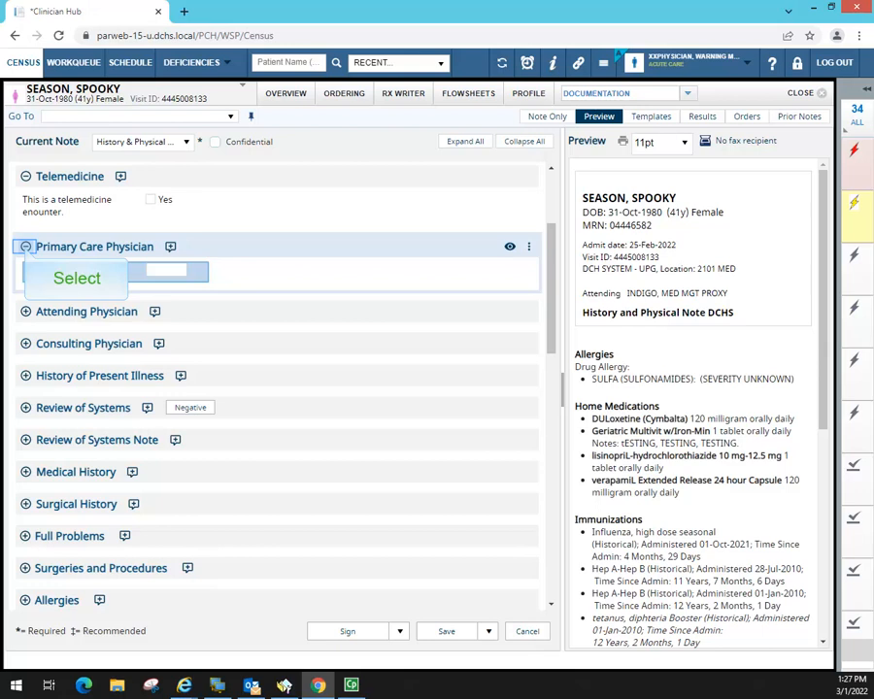
left_click(25, 247)
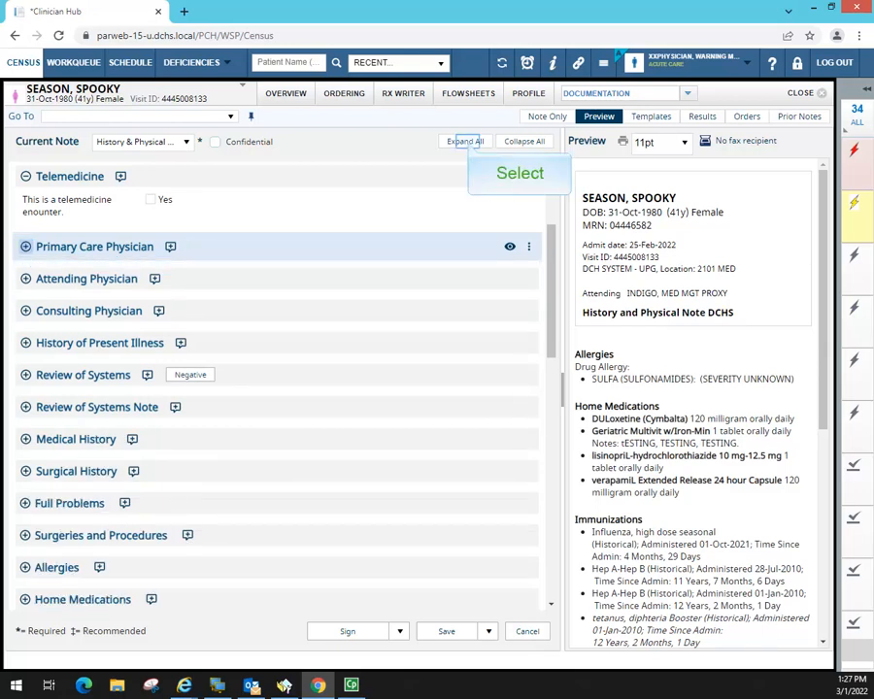
- Expand all note sections, scroll through them, then collapse all and return to the top
left_click(469, 142)
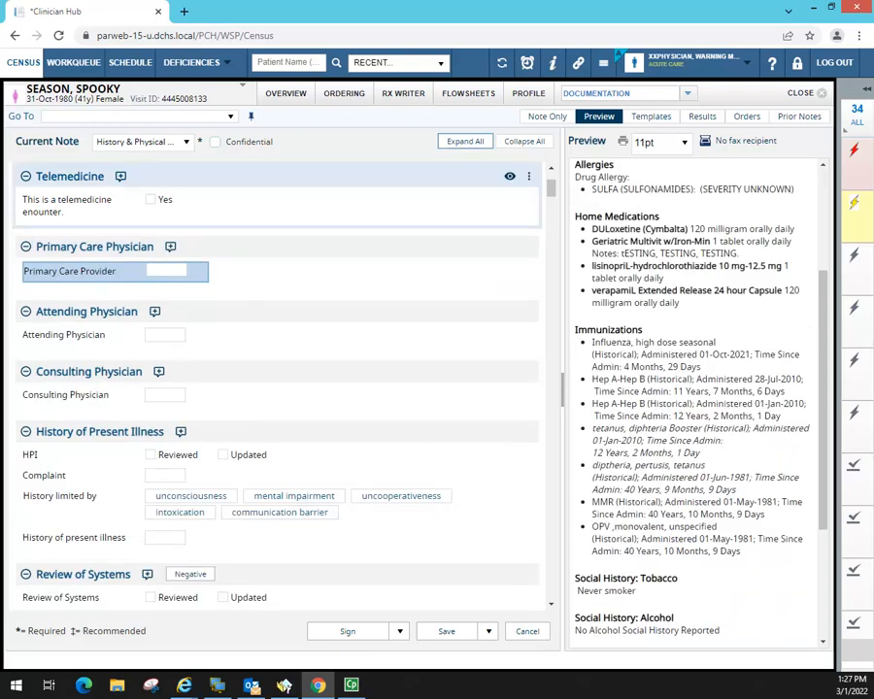
scroll(461, 270, "down", 15)
scroll(459, 268, "down", 20)
scroll(457, 262, "down", 10)
left_click(526, 143)
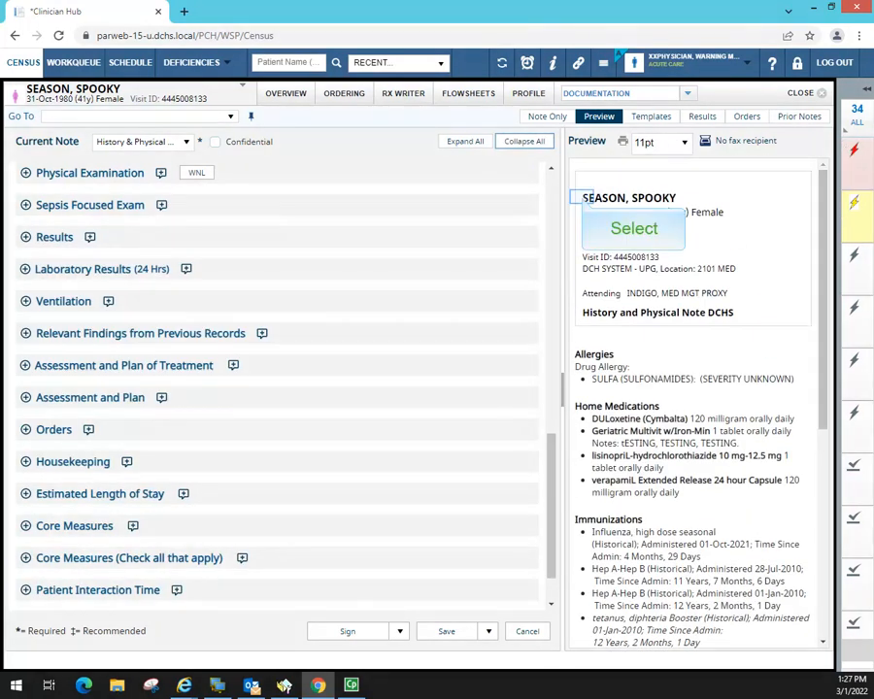
left_click_drag(581, 198, 757, 566)
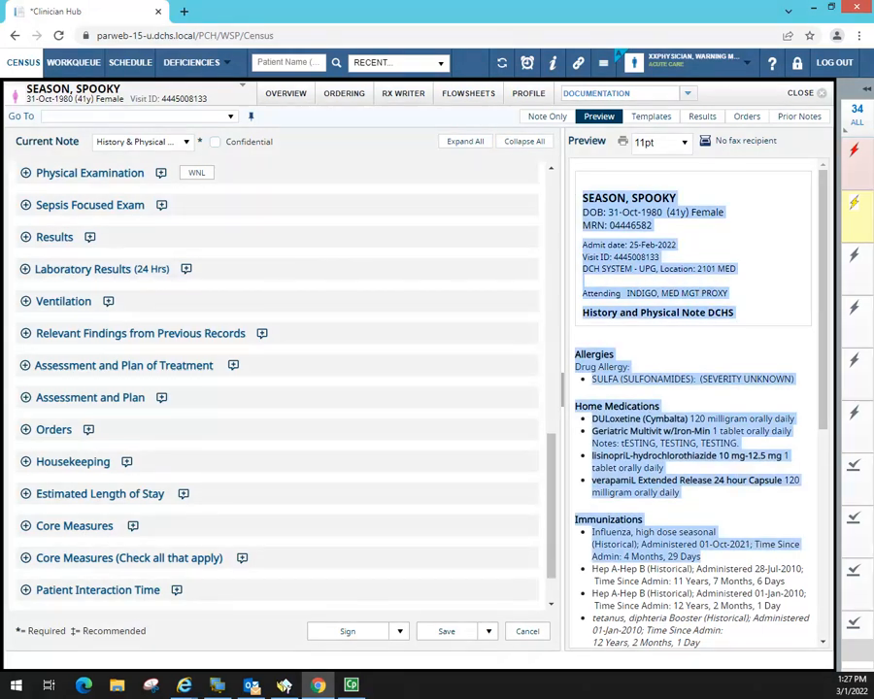
left_click_drag(551, 495, 551, 192)
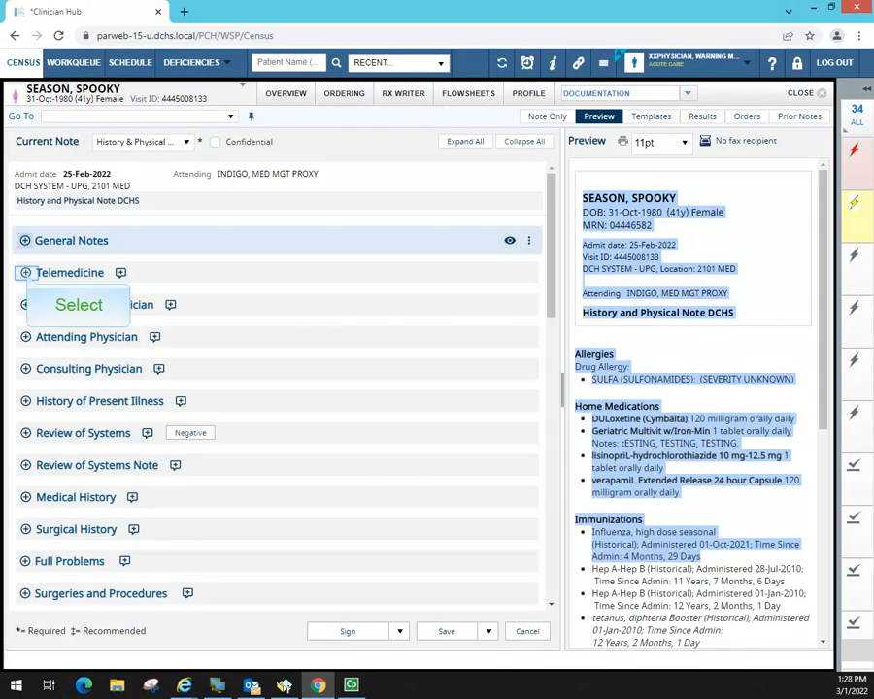
- Mark the encounter as Telemedicine: Yes
left_click(25, 273)
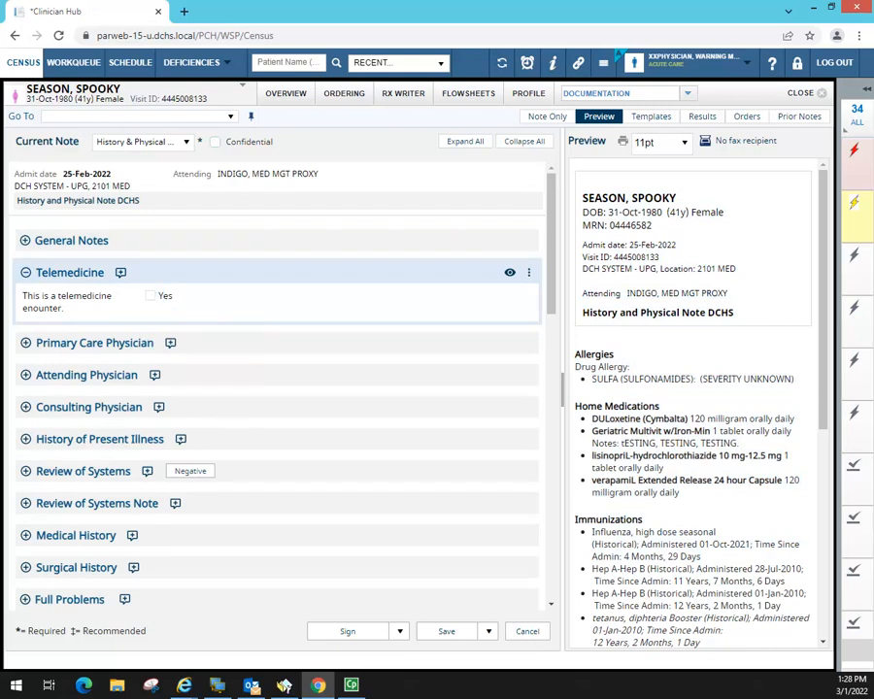
left_click(151, 295)
left_click_drag(718, 368, 574, 366)
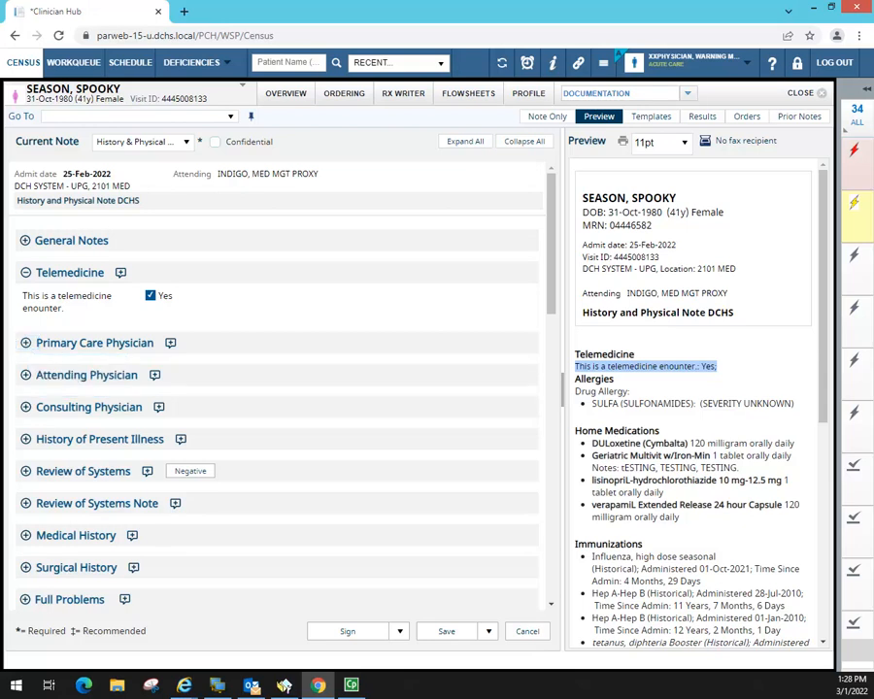
- Expand the Primary Care Physician section
left_click(26, 343)
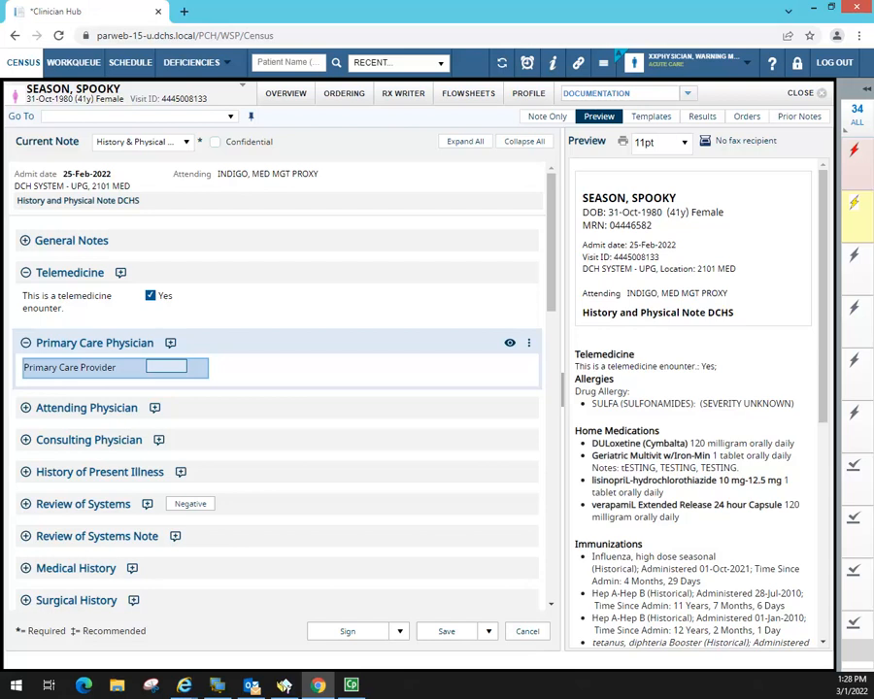
scroll(167, 369, "down", 4)
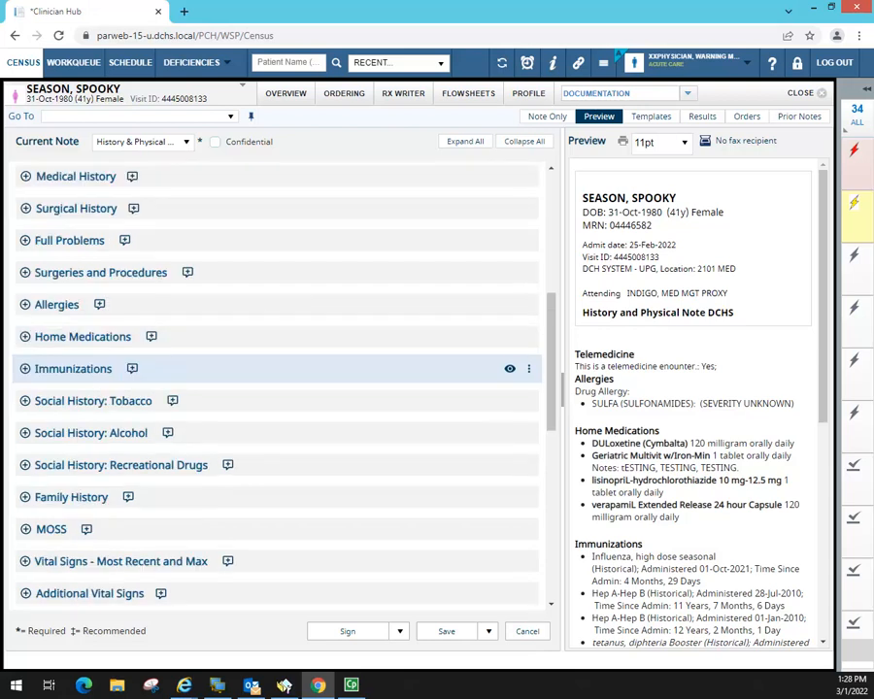
scroll(167, 368, "up", 4)
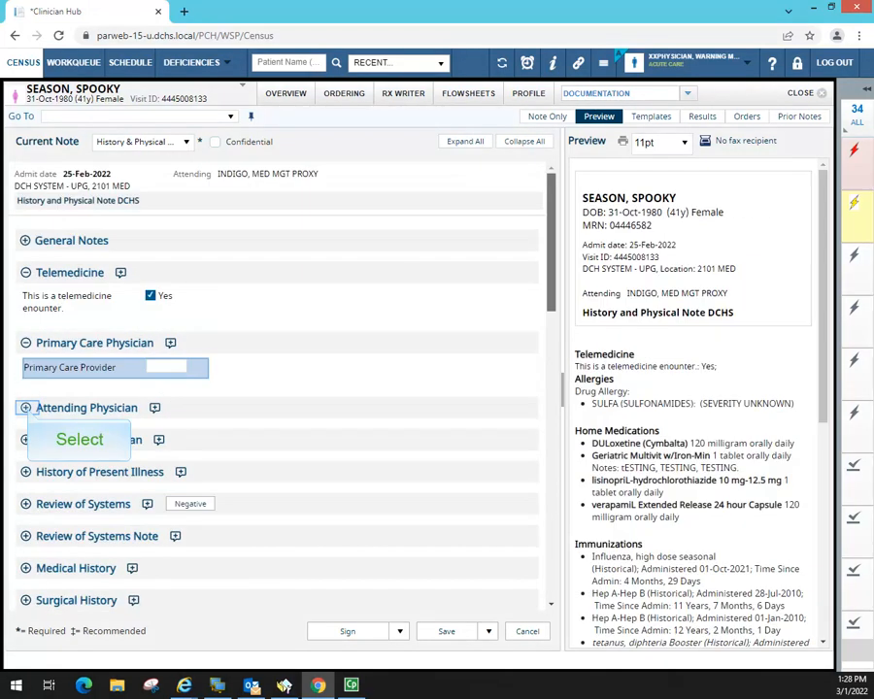
- Enter the attending physician's name under Attending Physician and expand History of Present Illness
left_click(25, 408)
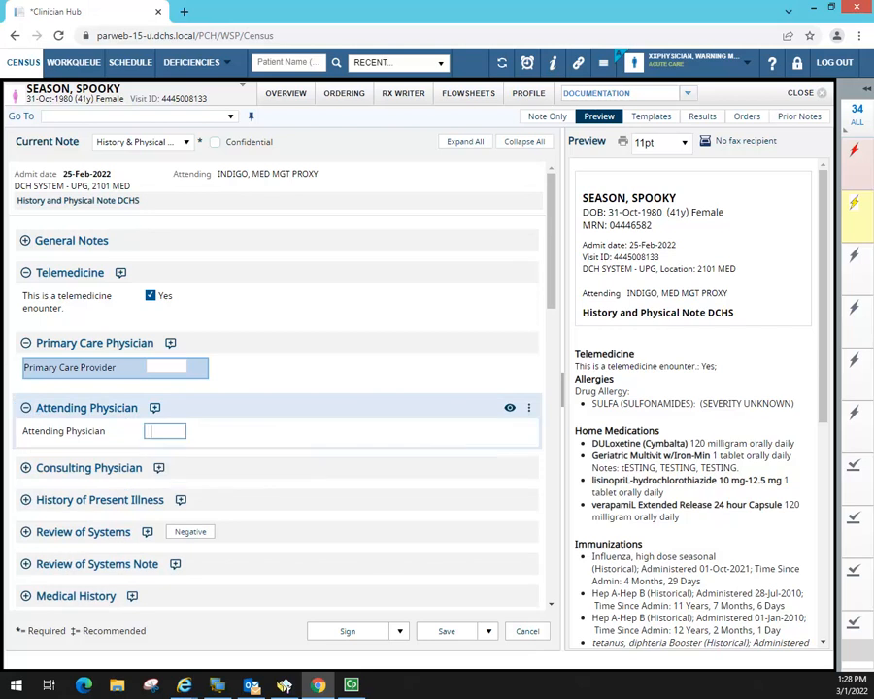
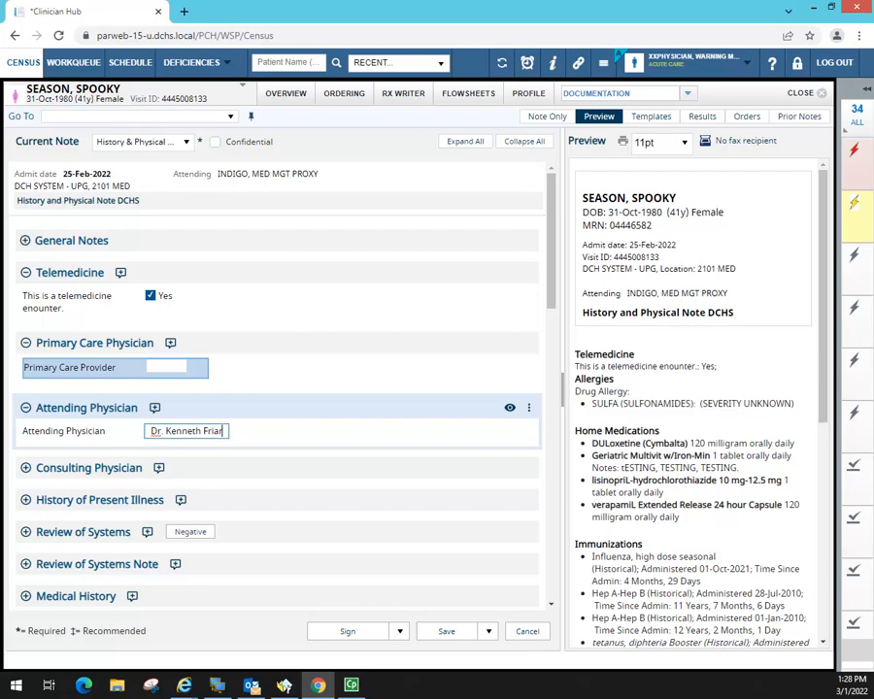
type(", MD")
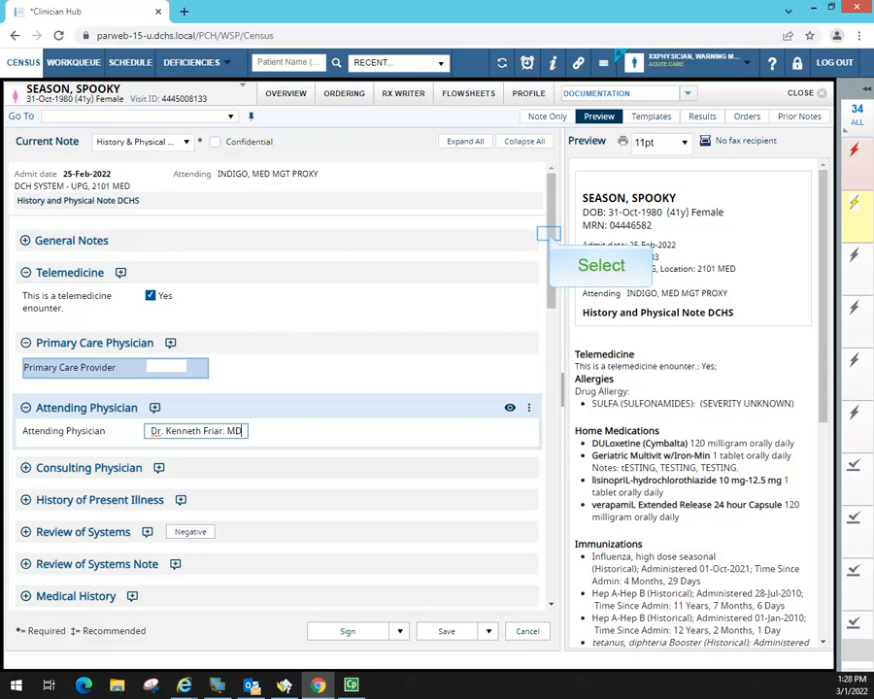
left_click_drag(550, 234, 550, 315)
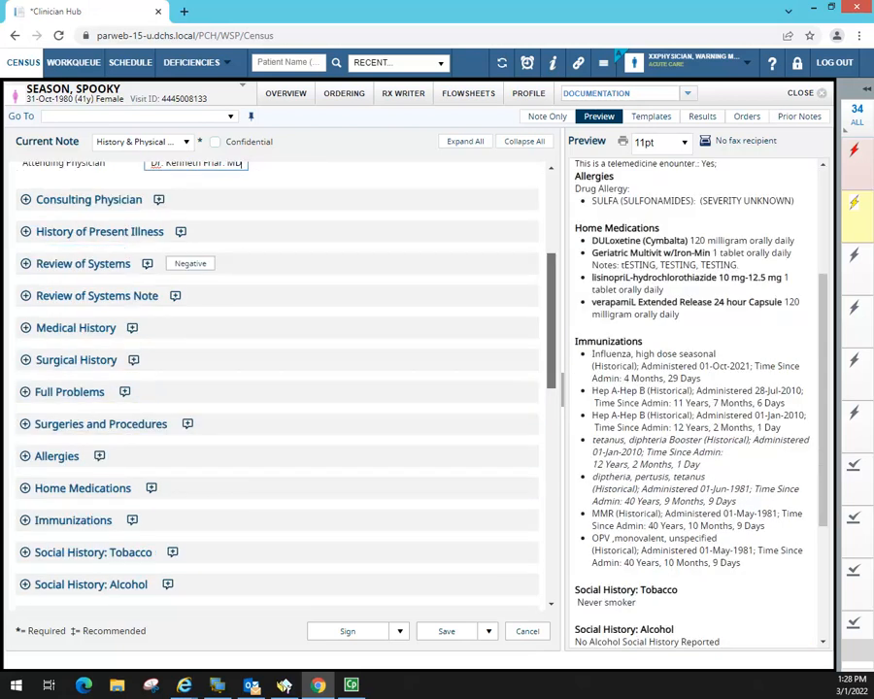
left_click(26, 232)
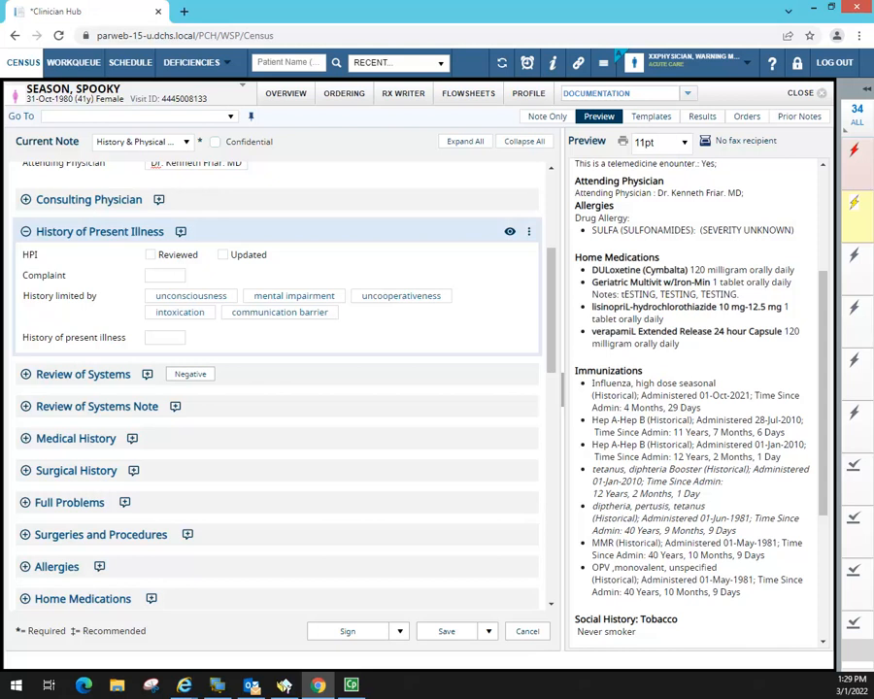
- Enter the complaint 'Chest Pain for past 4 days.'
left_click(158, 275)
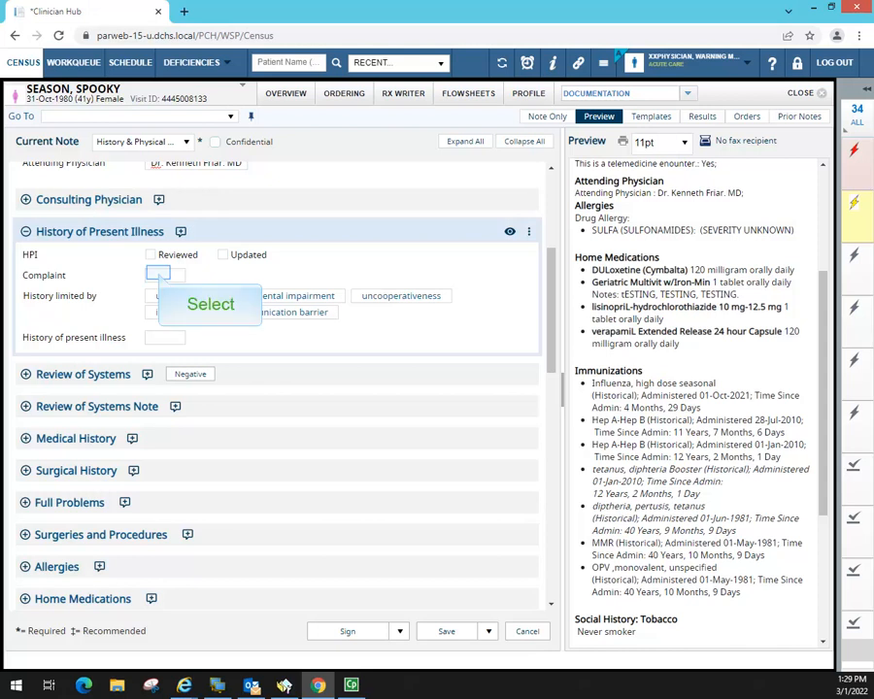
left_click(159, 275)
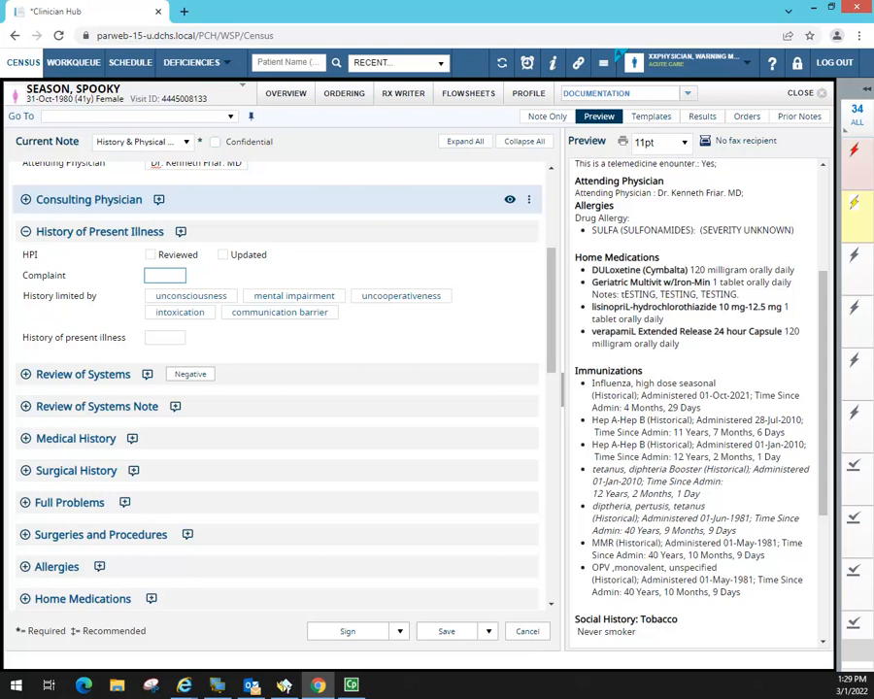
type("A")
key("BackSpace")
type("Chest Pain for past 4")
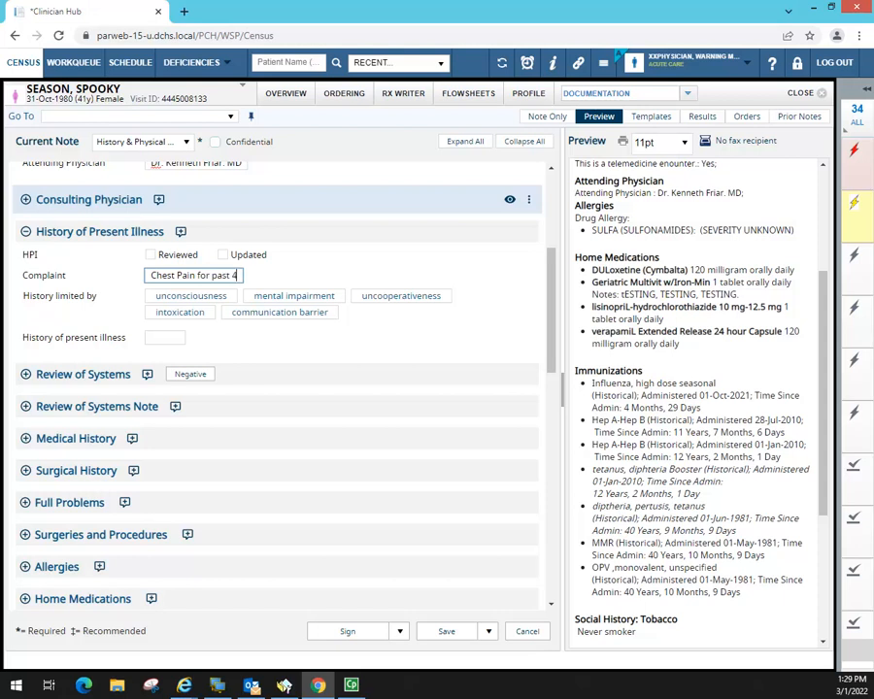
type(" days.")
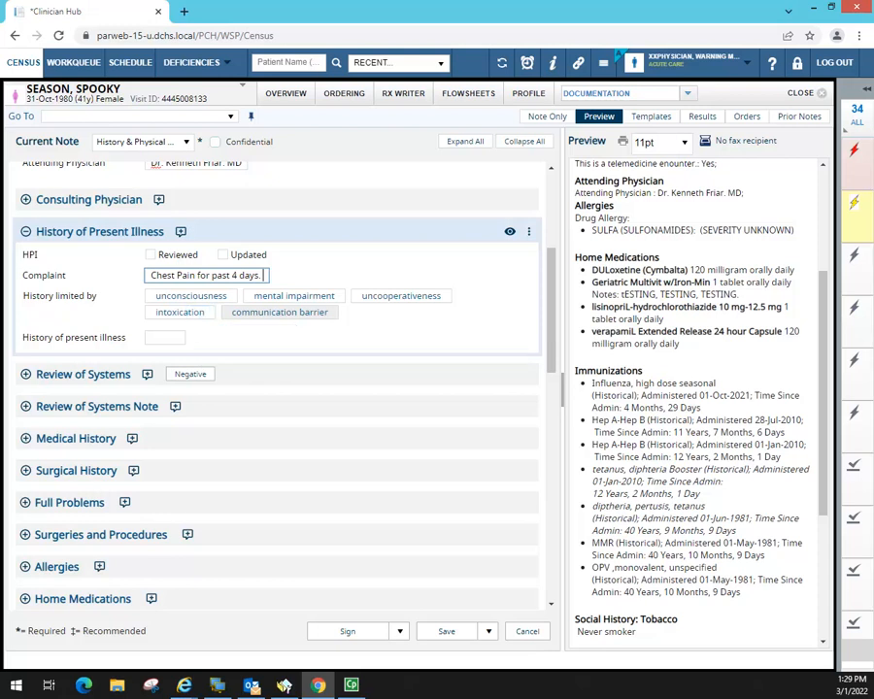
- Mark the history as limited by intoxication and begin the History of present illness entry
left_click(180, 313)
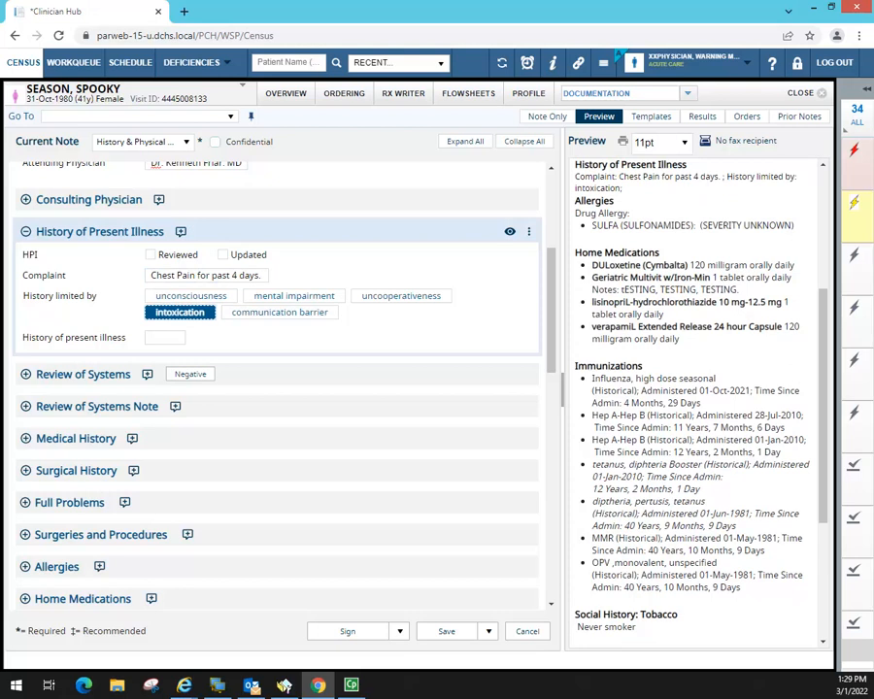
left_click_drag(824, 369, 824, 341)
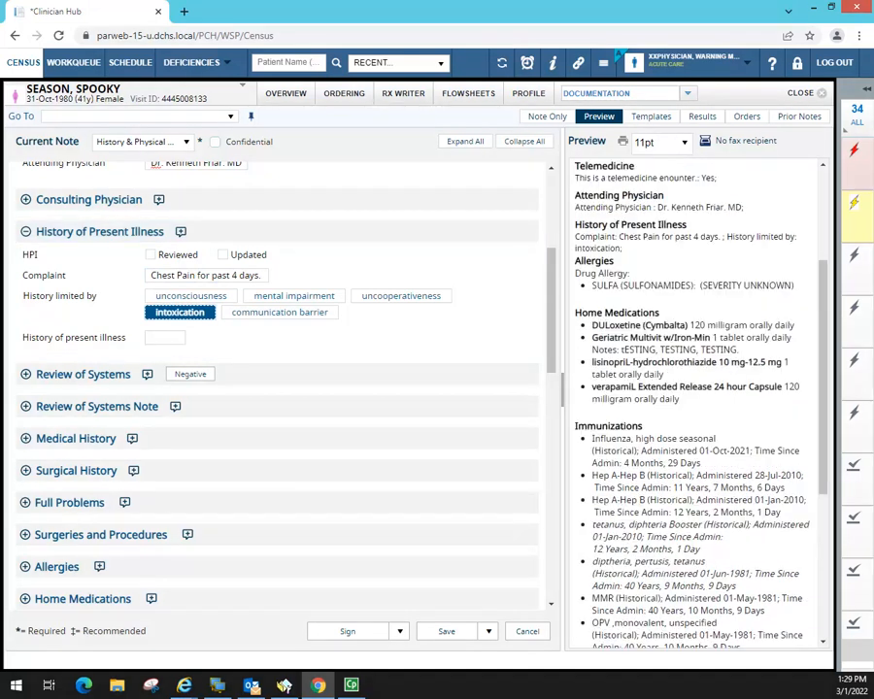
left_click_drag(576, 224, 807, 253)
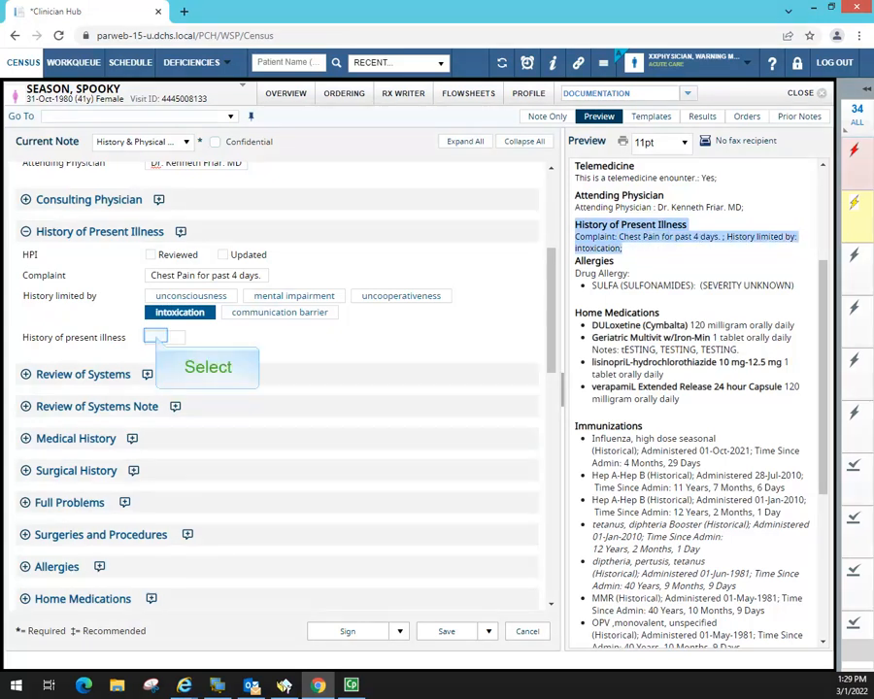
left_click(157, 337)
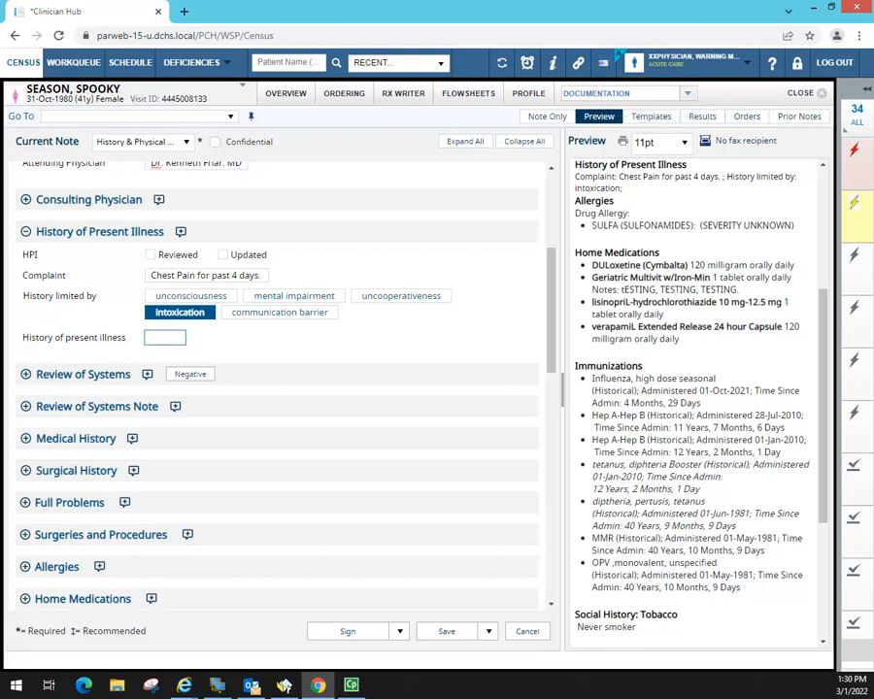
left_click(604, 62)
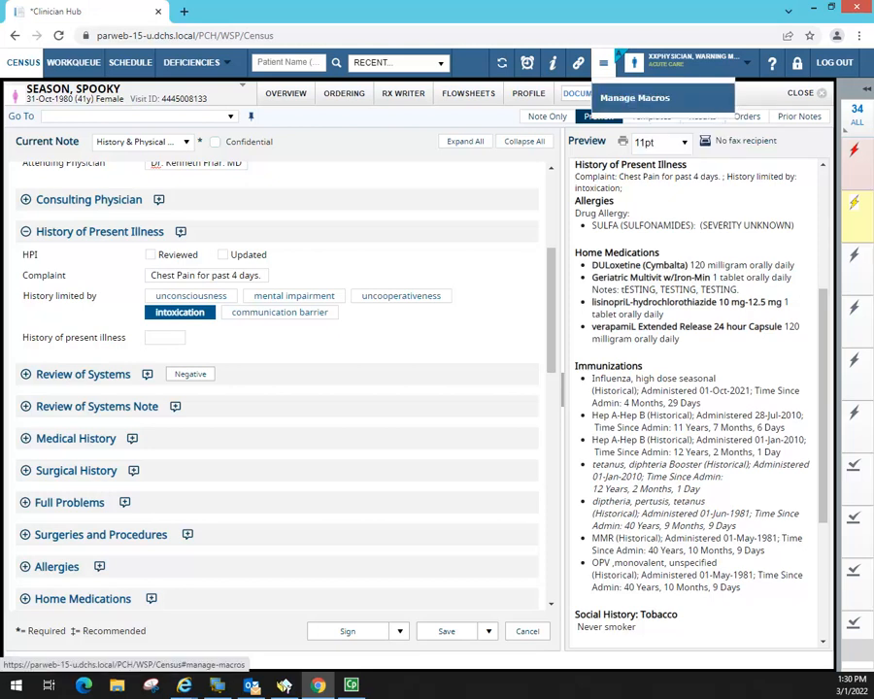
left_click(634, 97)
scroll(747, 319, "down", 5)
scroll(747, 319, "down", 3)
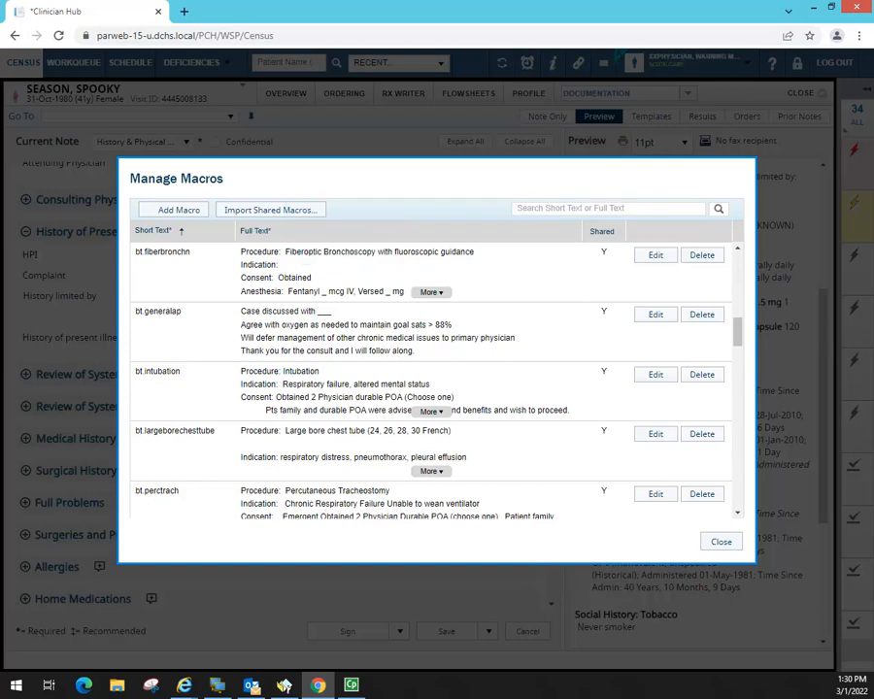
left_click(272, 210)
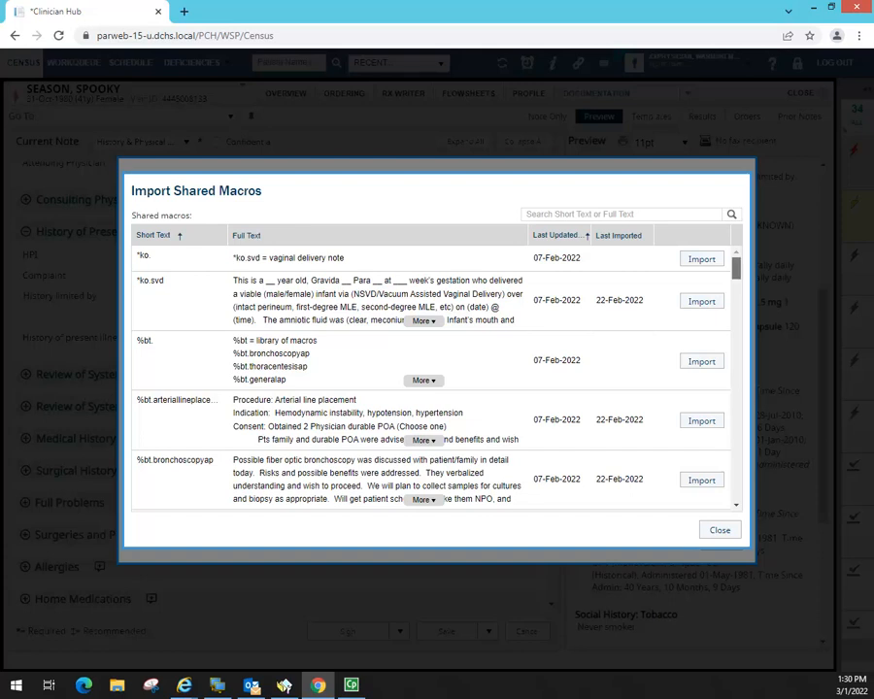
scroll(741, 333, "down", 1)
scroll(741, 350, "down", 15)
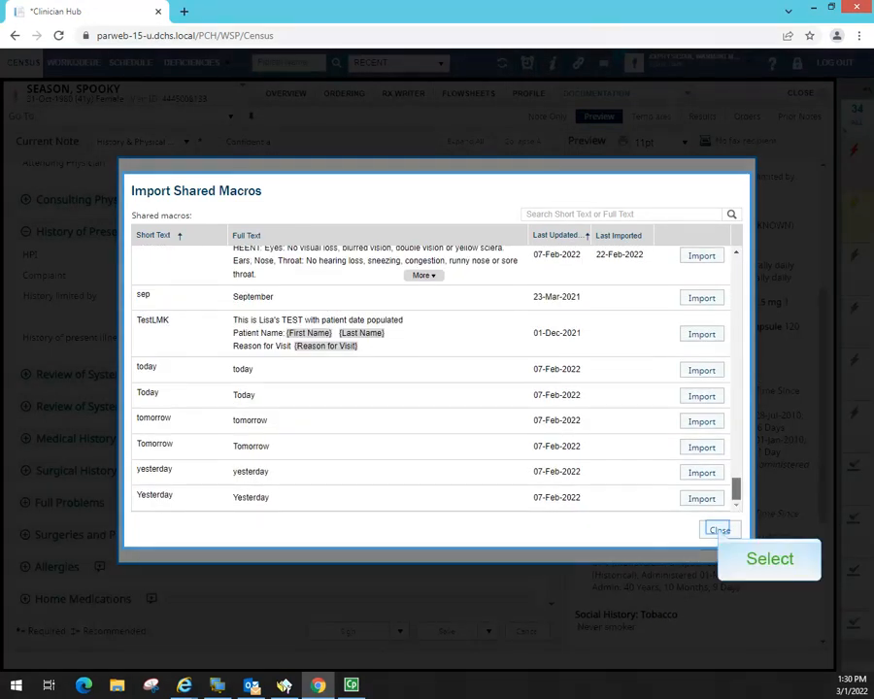
left_click(719, 529)
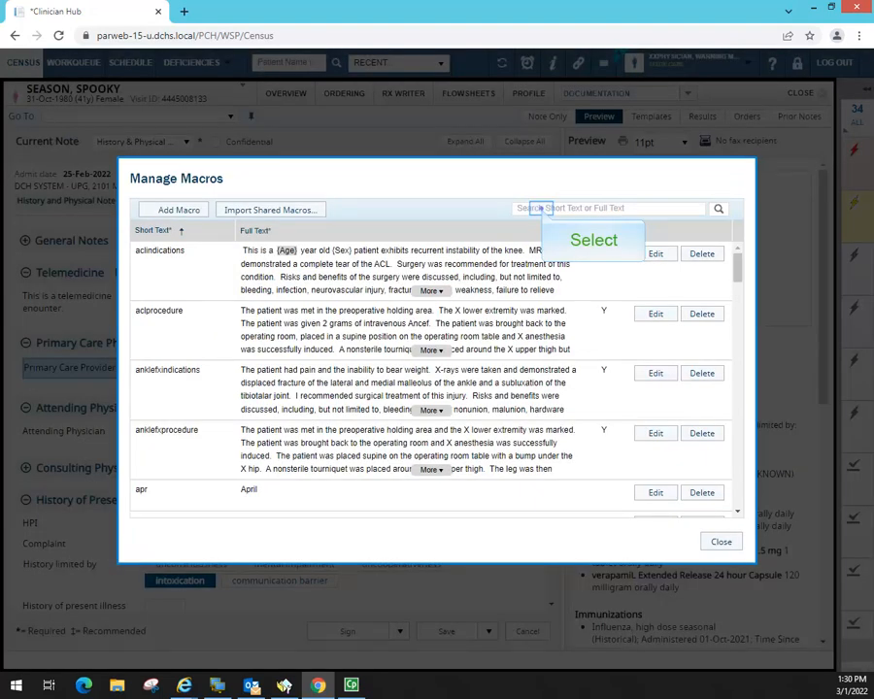
type("hpi")
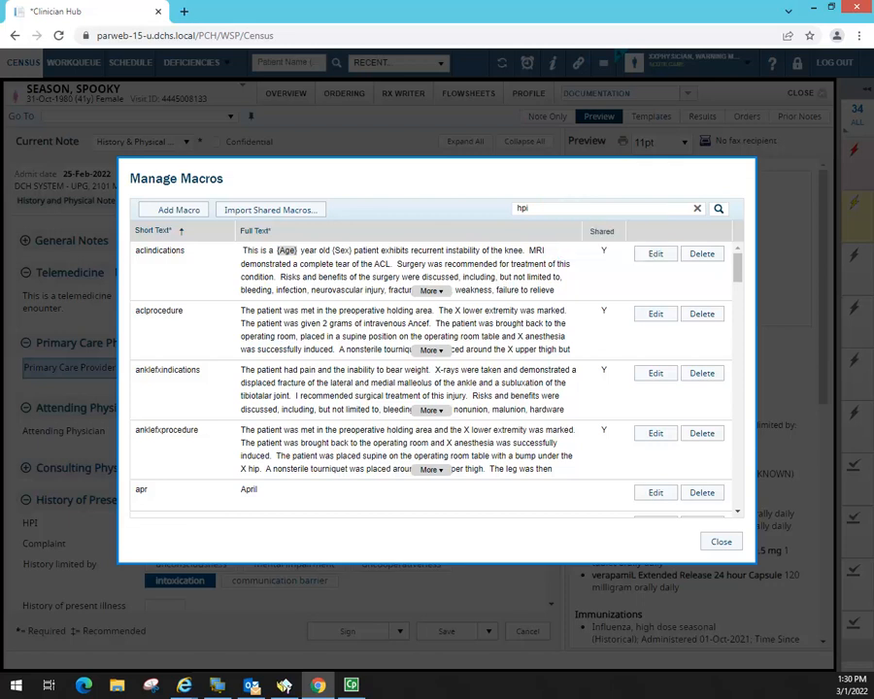
key("BackSpace")
left_click_drag(738, 271, 749, 410)
left_click(176, 302)
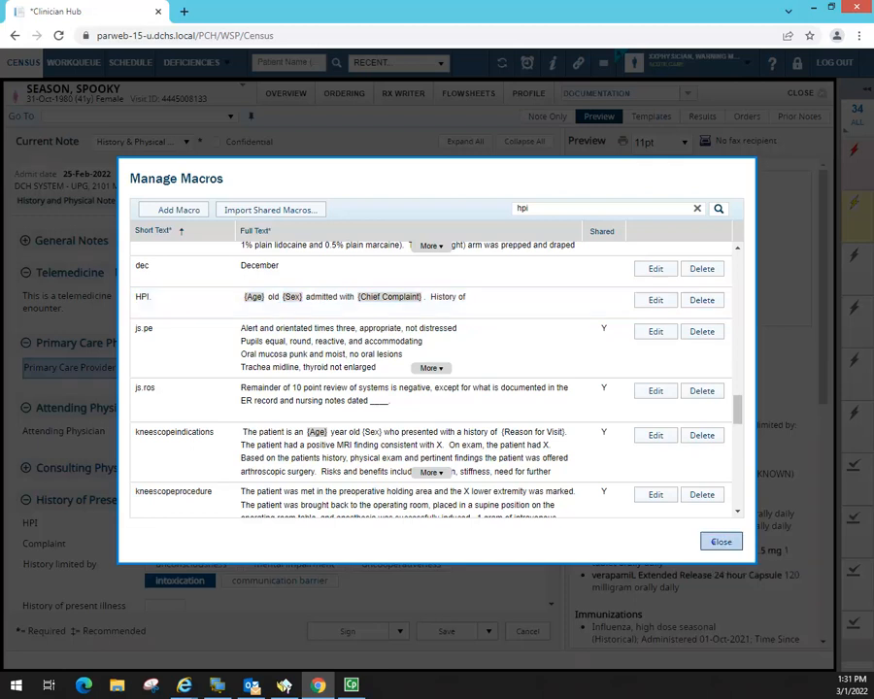
left_click(721, 542)
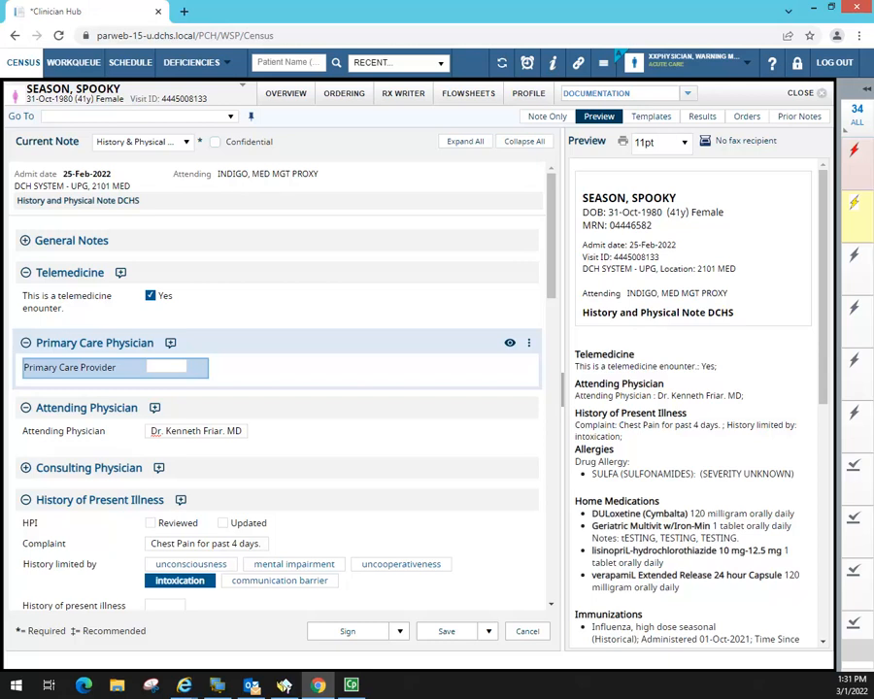
- Expand the HPI. shortcut in the HPI and add 'Complaints of Chest Pain for past 4 days.'
scroll(291, 386, "down", 6)
left_click(158, 195)
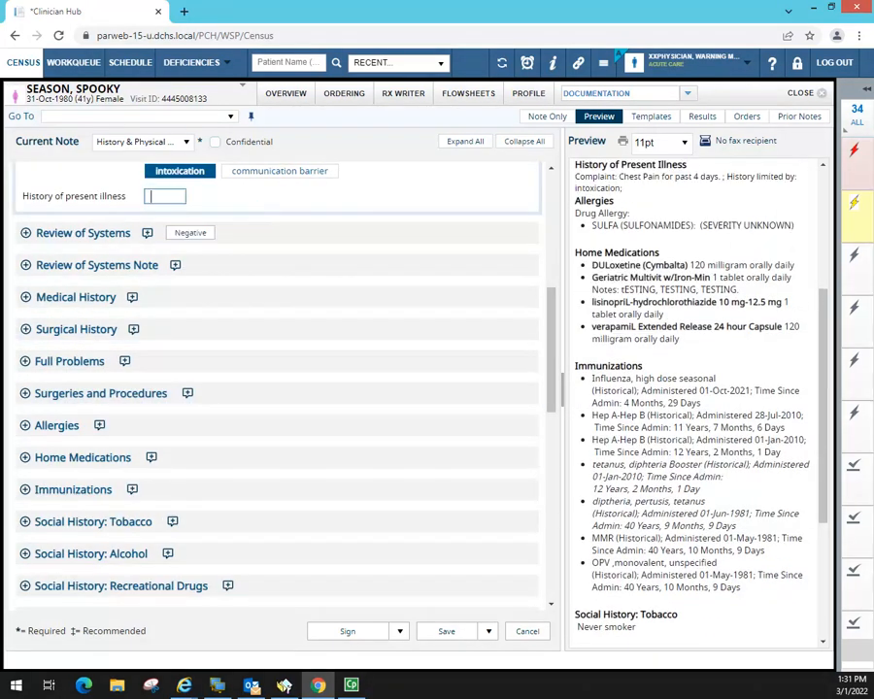
type("HPI")
key("space")
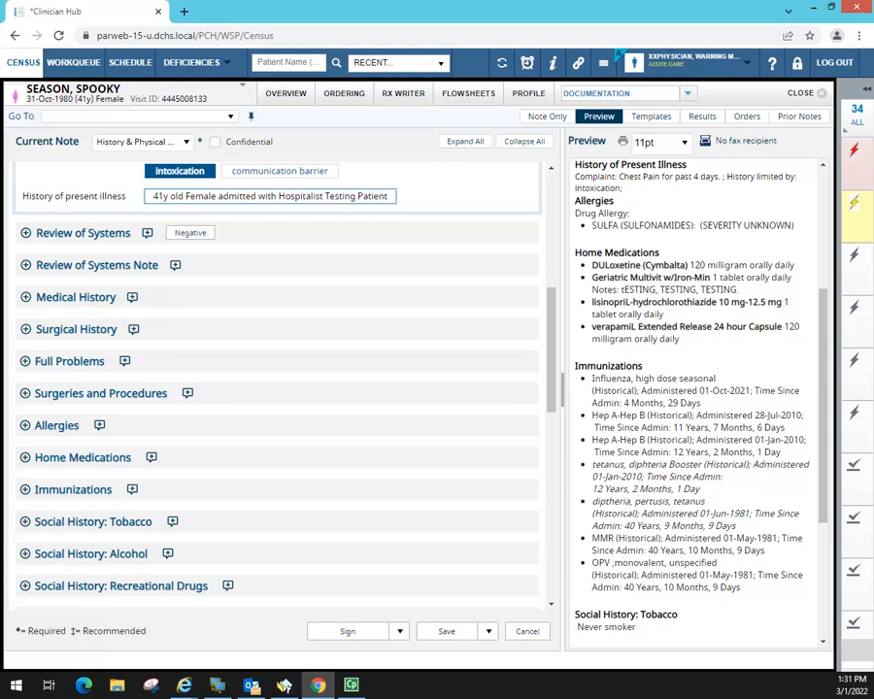
key("BackSpace")
key("BackSpace")
key("BackSpace")
key("BackSpace")
key("BackSpace")
key("BackSpace")
key("BackSpace")
key("BackSpace")
key("BackSpace")
key("BackSpace")
key("BackSpace")
key("BackSpace")
key("BackSpace")
key("BackSpace")
key("BackSpace")
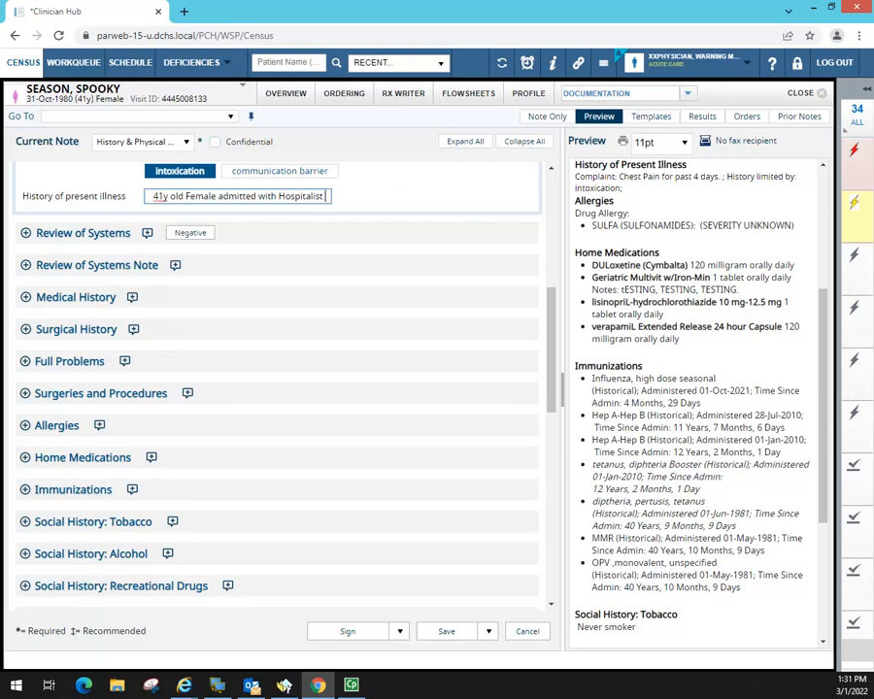
key("ctrl+a")
key("BackSpace")
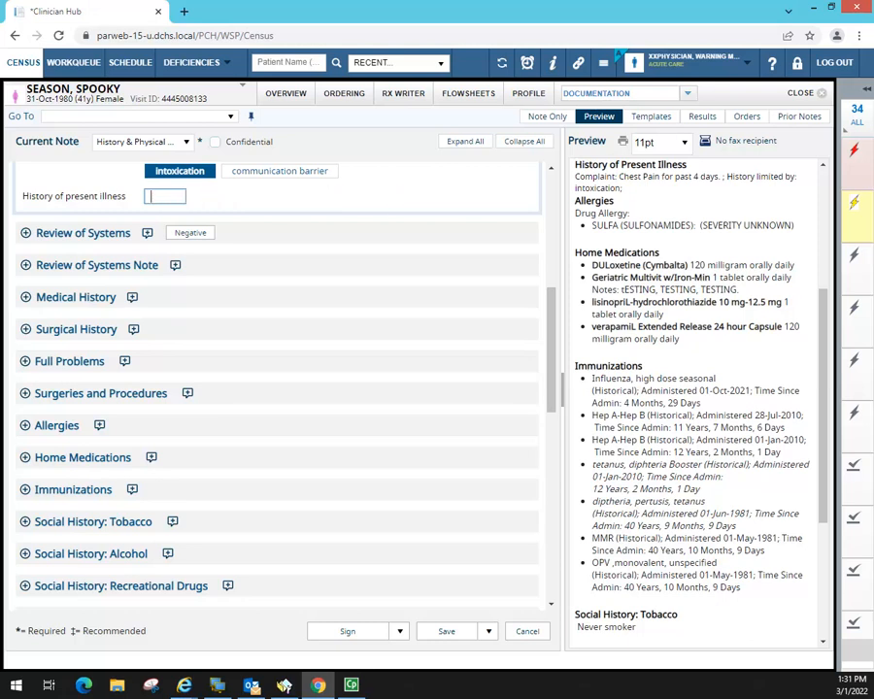
type("HPI.")
key("space")
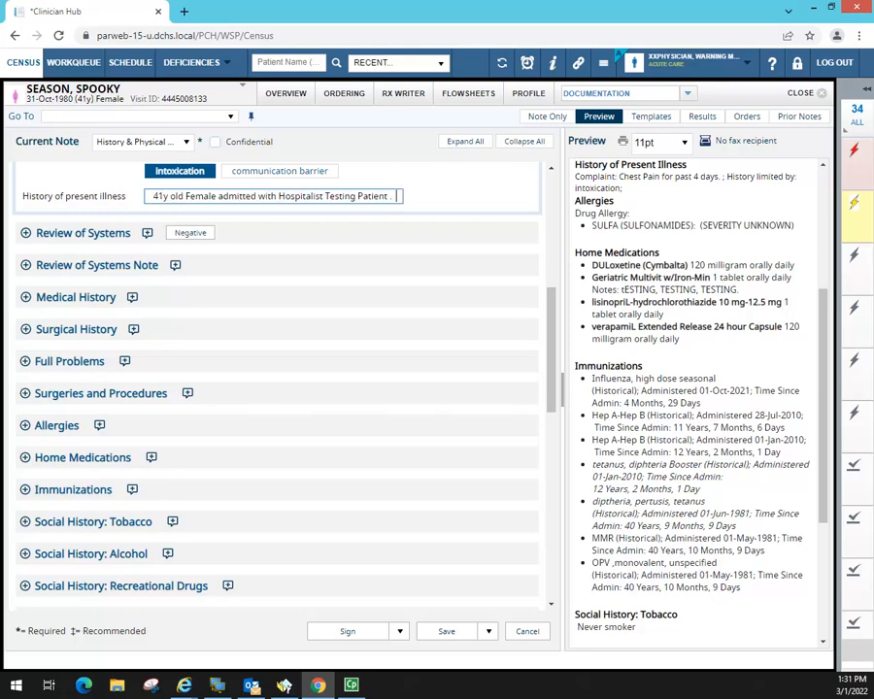
type("Complaints of")
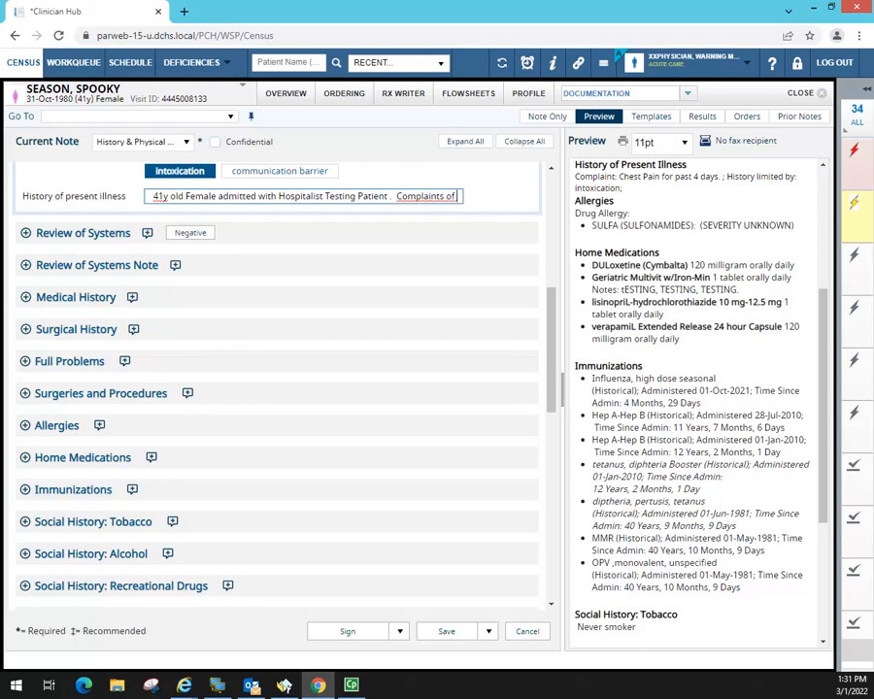
type(" Chest P")
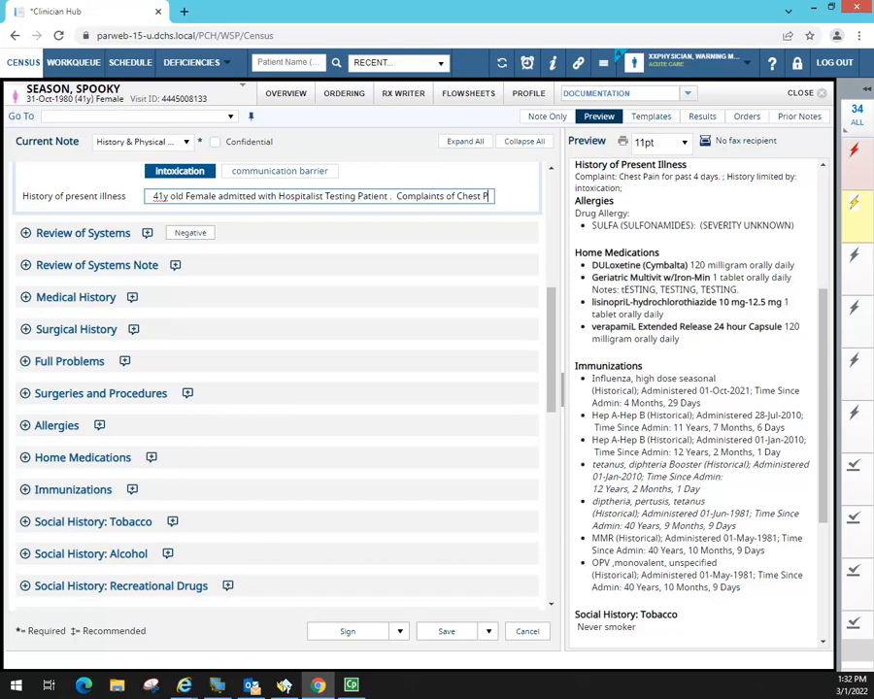
type("ain f")
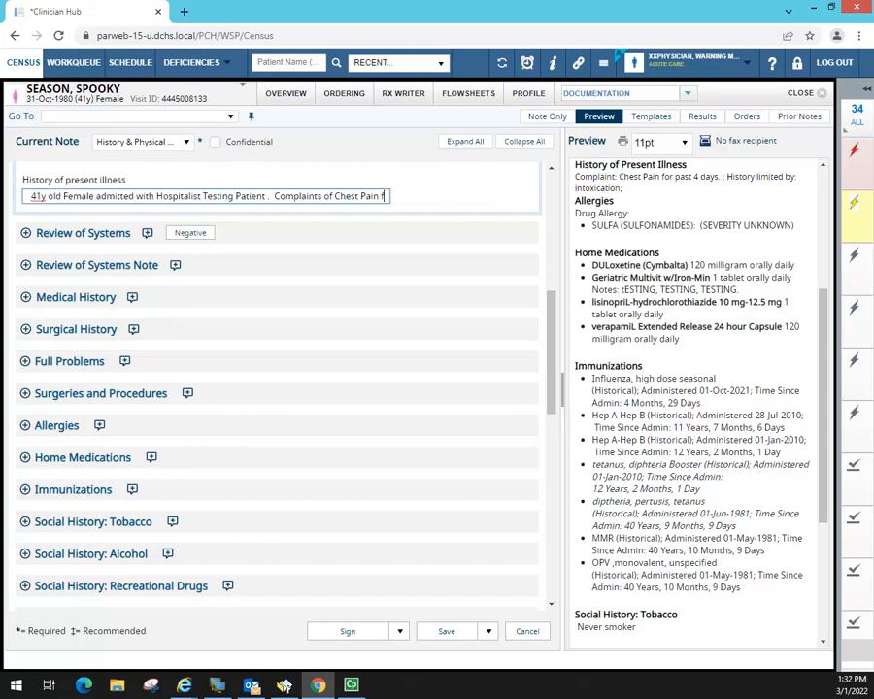
type("or past 4 days.")
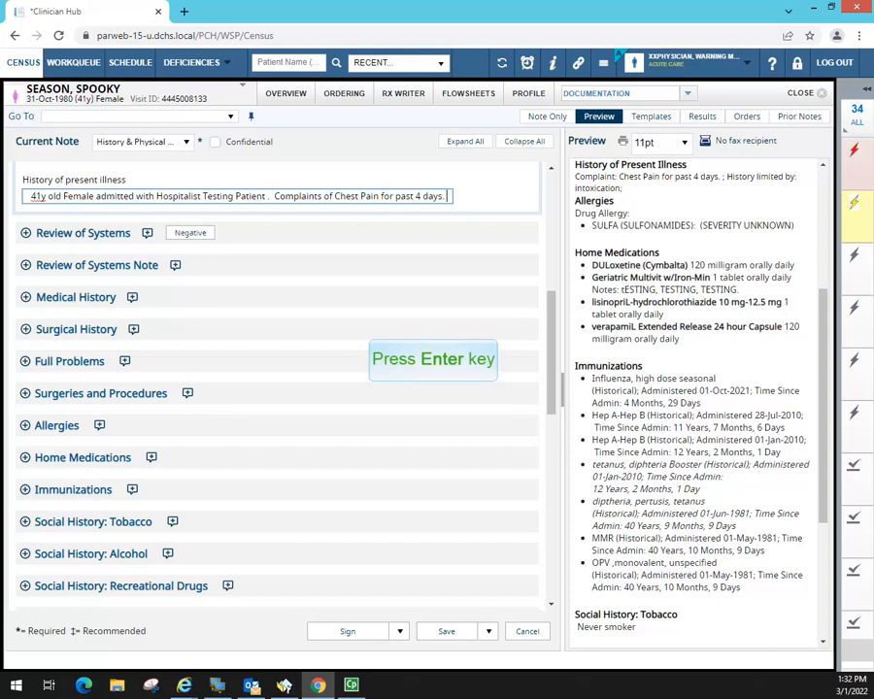
key("Return")
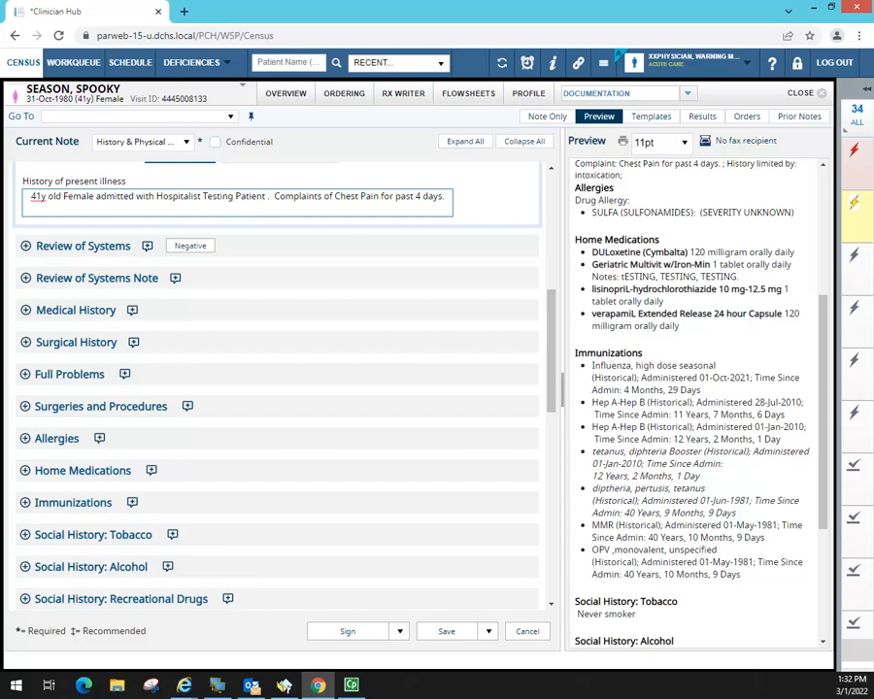
- Replace the HPI text with 'HPI with complaints of chest pain X 4 days.' and commit it
left_click_drag(445, 197, 16, 205)
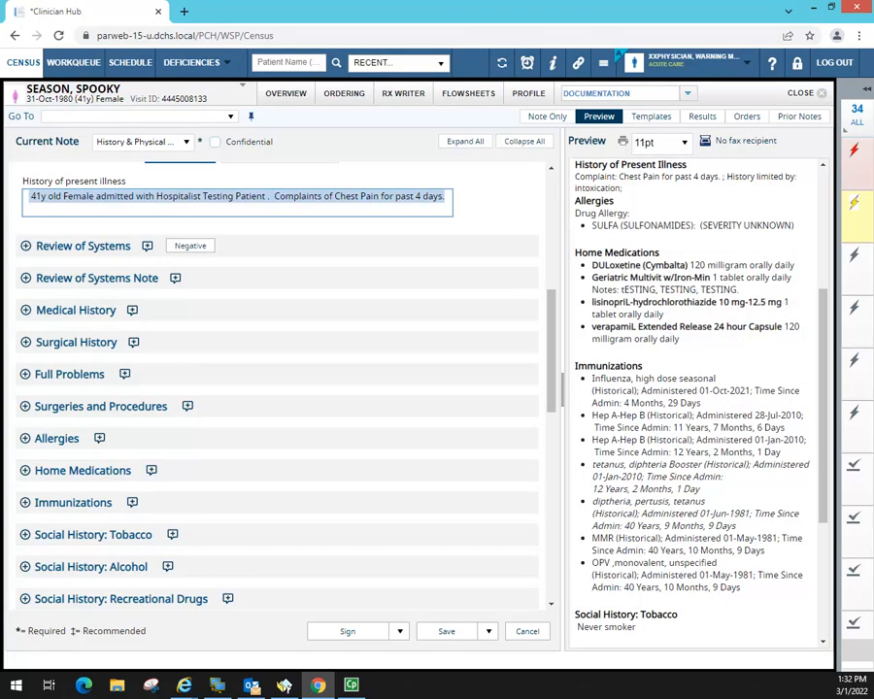
key("BackSpace")
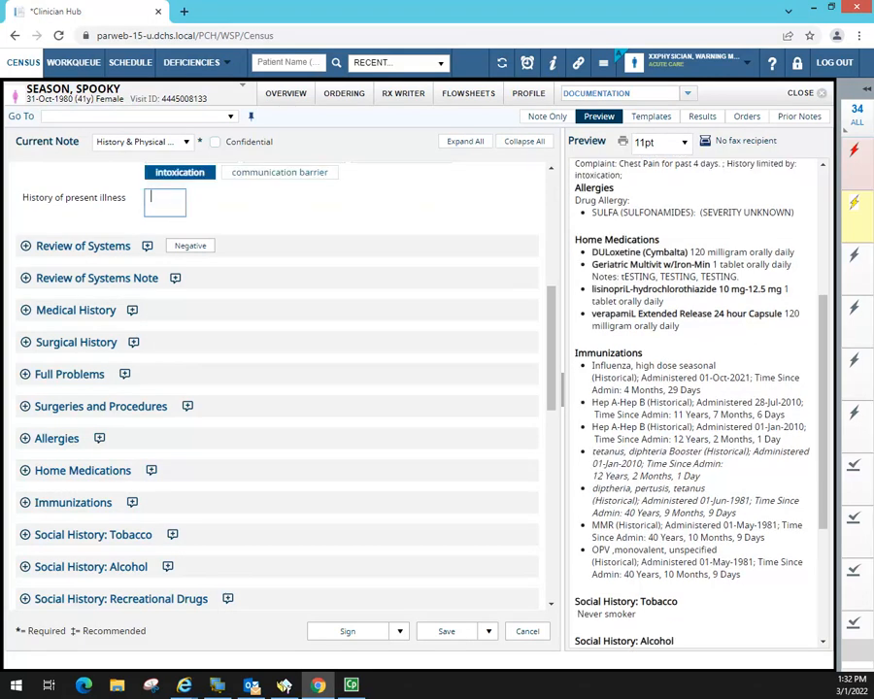
type("js.ROS")
key("BackSpace")
key("BackSpace")
key("BackSpace")
key("BackSpace")
key("BackSpace")
key("BackSpace")
key("BackSpace")
key("BackSpace")
key("BackSpace")
key("BackSpace")
key("BackSpace")
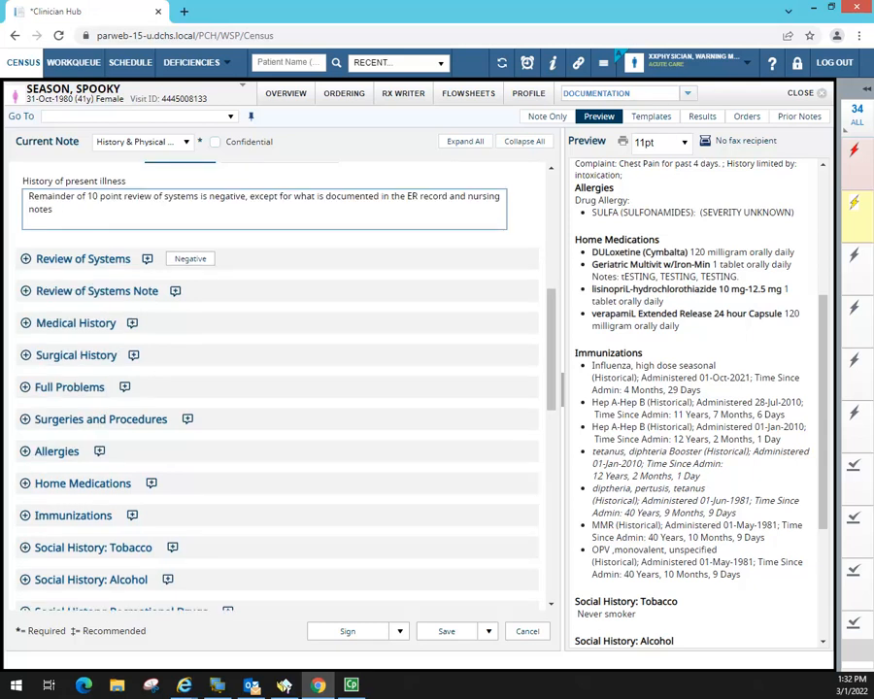
key("BackSpace")
key("BackSpace")
key("BackSpace")
key("BackSpace")
key("BackSpace")
key("BackSpace")
key("BackSpace")
key("BackSpace")
key("BackSpace")
key("BackSpace")
key("BackSpace")
key("BackSpace")
key("BackSpace")
key("BackSpace")
key("BackSpace")
key("BackSpace")
key("BackSpace")
key("BackSpace")
key("BackSpace")
key("BackSpace")
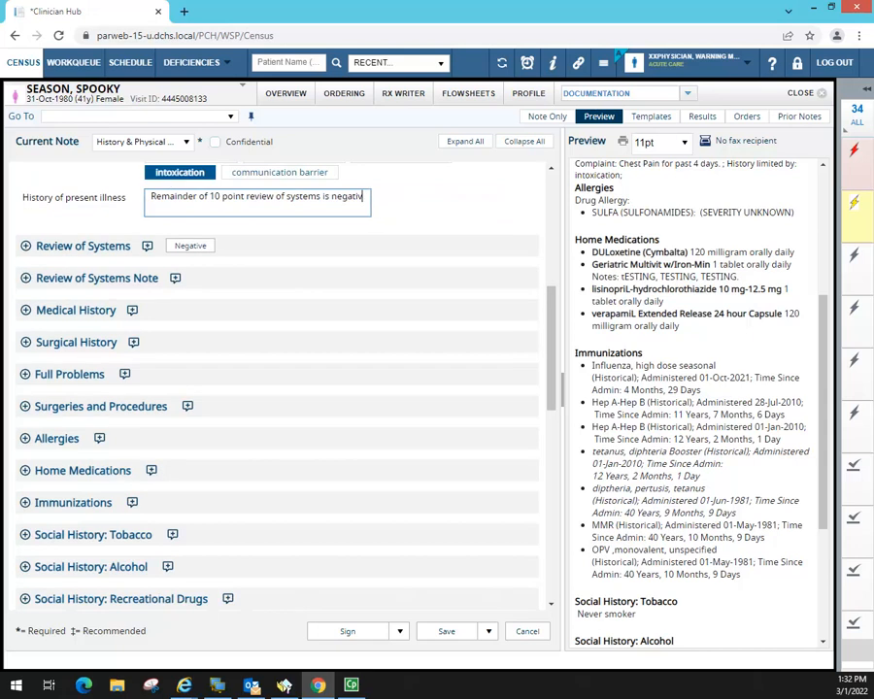
key("BackSpace")
key("BackSpace")
key("BackSpace")
key("BackSpace")
key("BackSpace")
key("BackSpace")
key("BackSpace")
key("BackSpace")
key("BackSpace")
key("BackSpace")
key("BackSpace")
key("BackSpace")
key("BackSpace")
key("BackSpace")
key("BackSpace")
key("BackSpace")
key("BackSpace")
key("BackSpace")
key("BackSpace")
key("BackSpace")
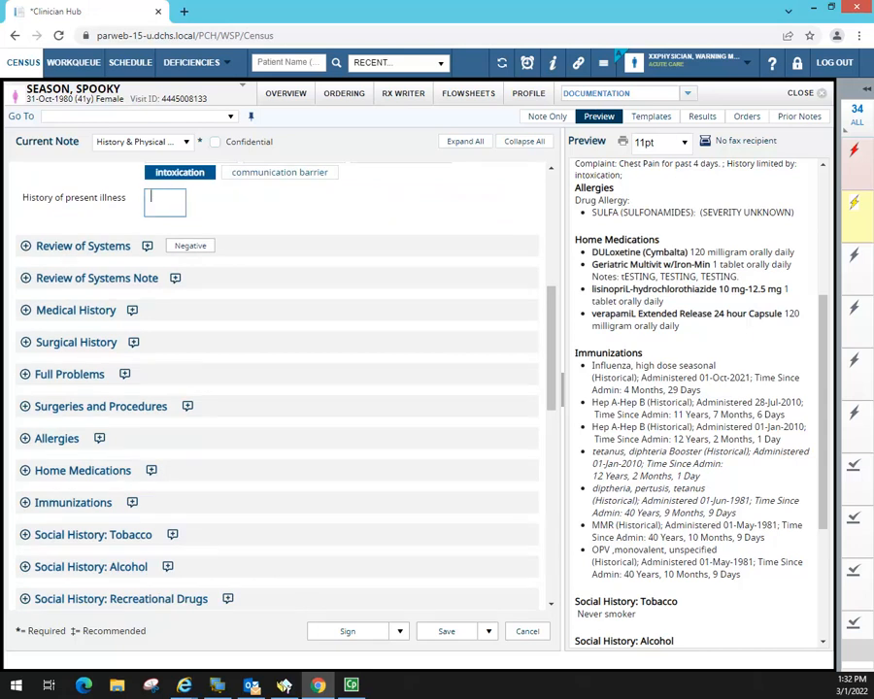
type("HPI")
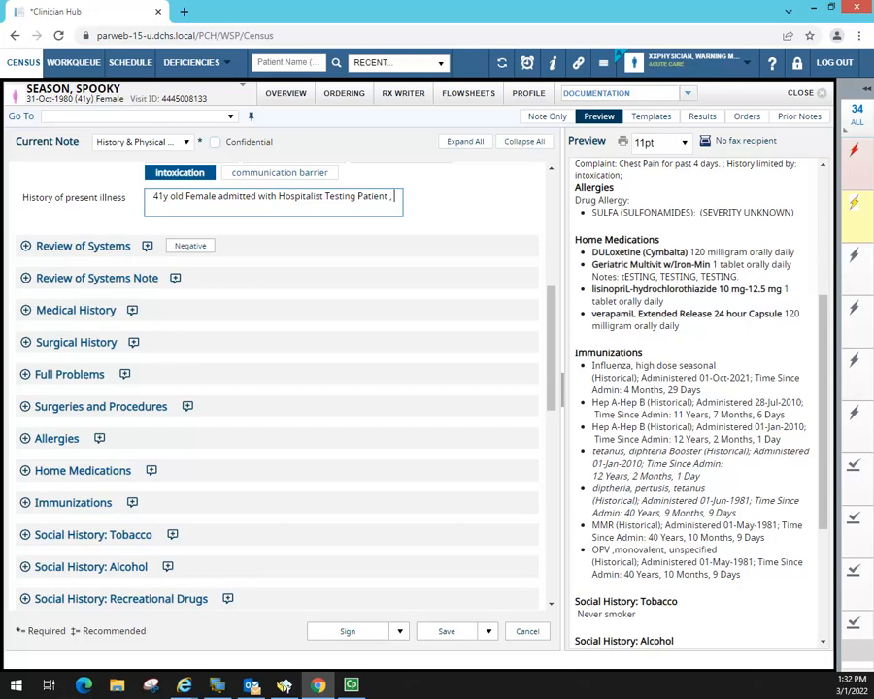
type(" with complaints of chest")
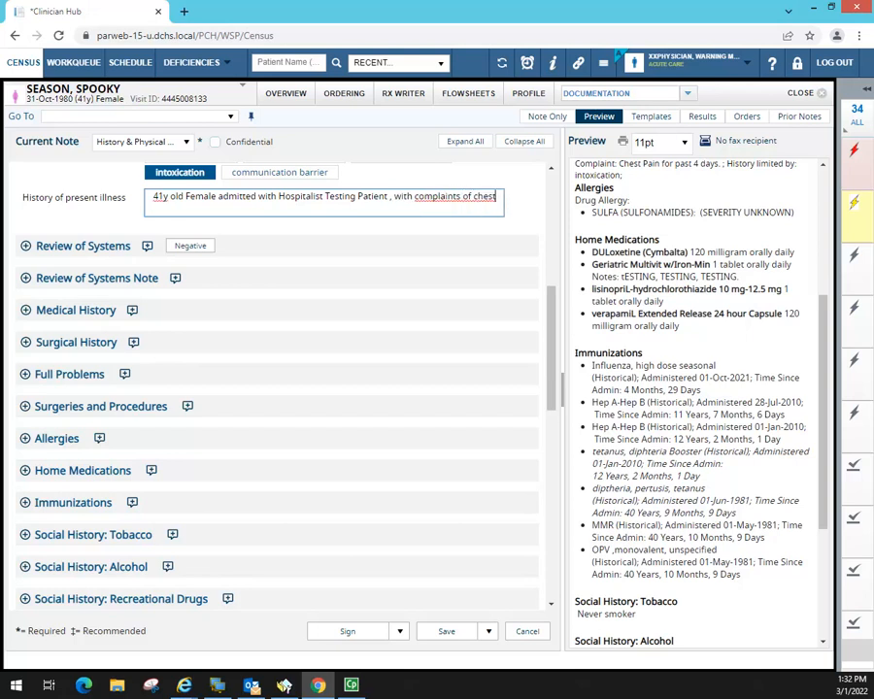
type(" pain X")
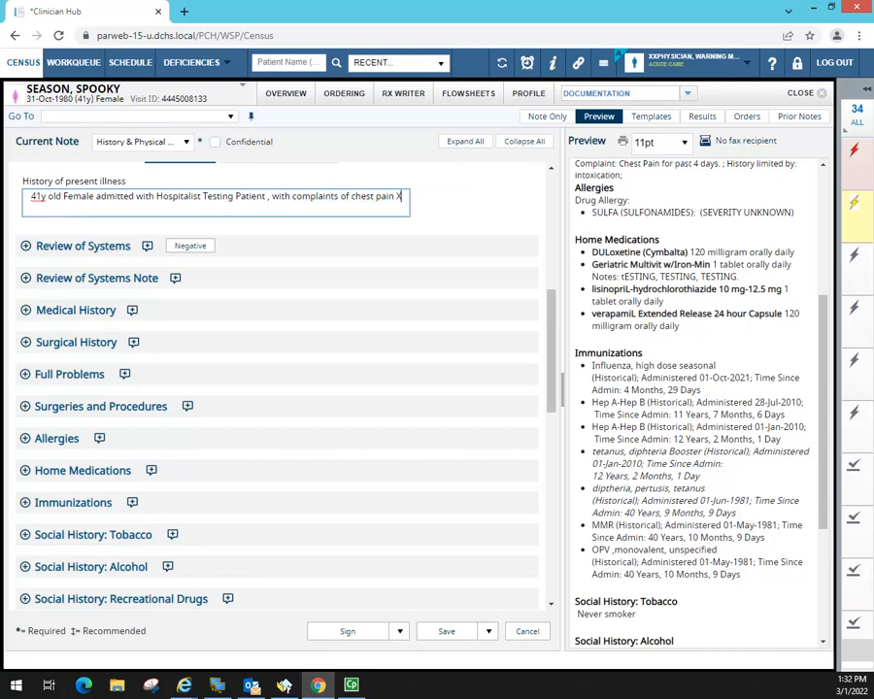
type(" 4 days.")
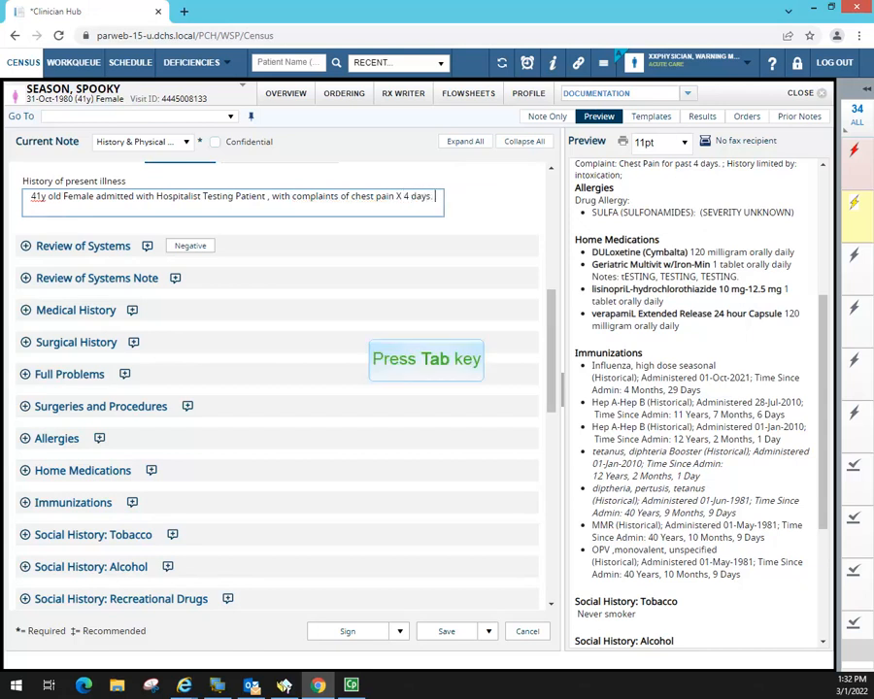
key("Tab")
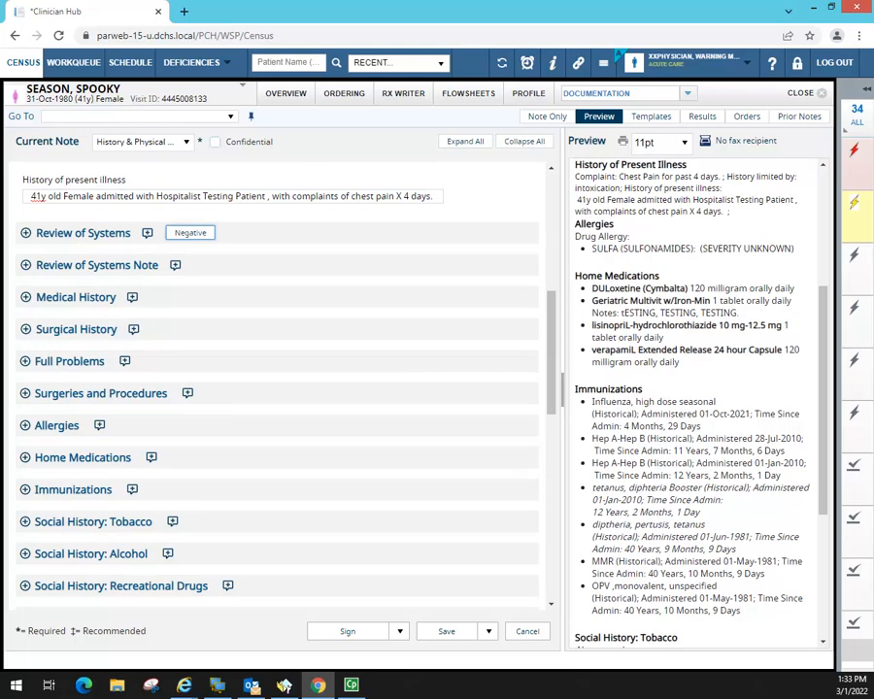
- Add a History of Present Illness narrative reading 'Here is an additional box for more narrative information'
scroll(281, 252, "up", 3)
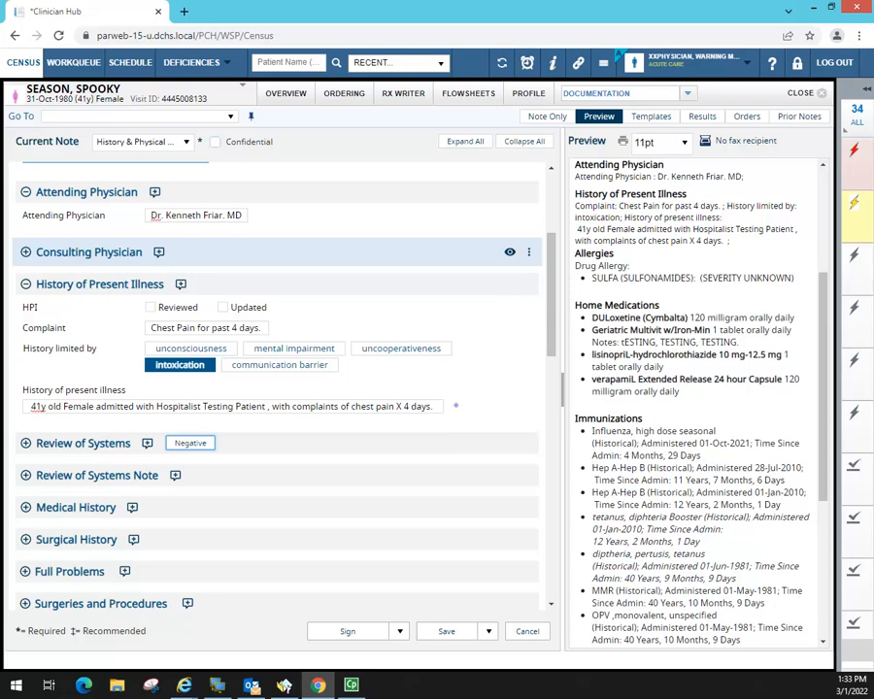
left_click(438, 406)
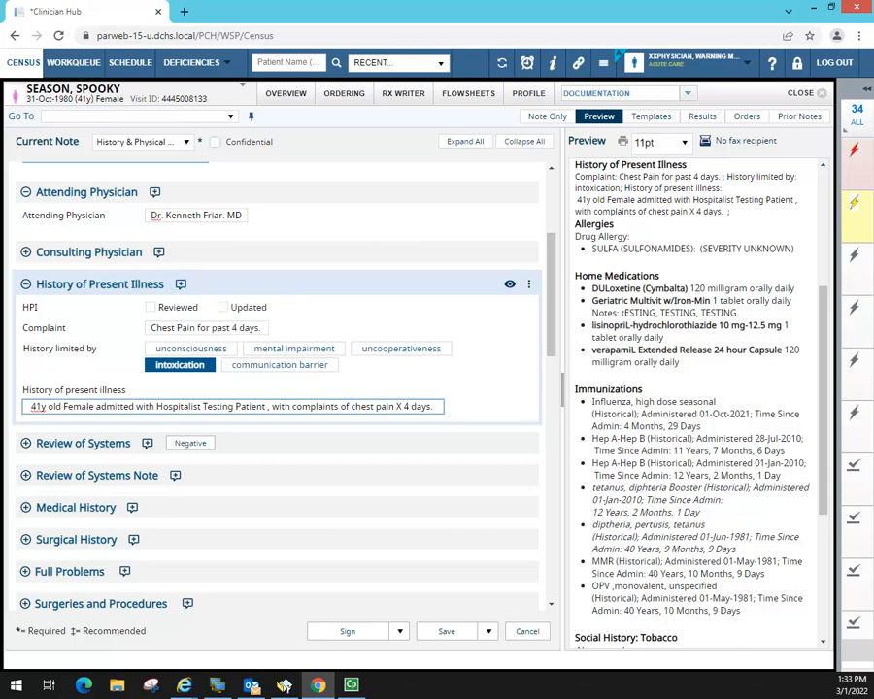
left_click(180, 283)
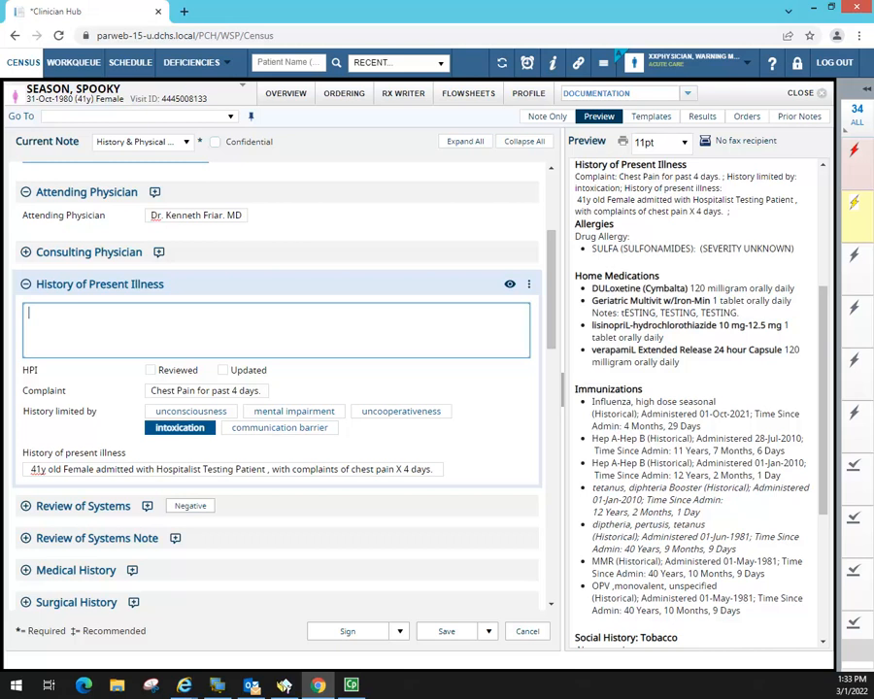
left_click(93, 469)
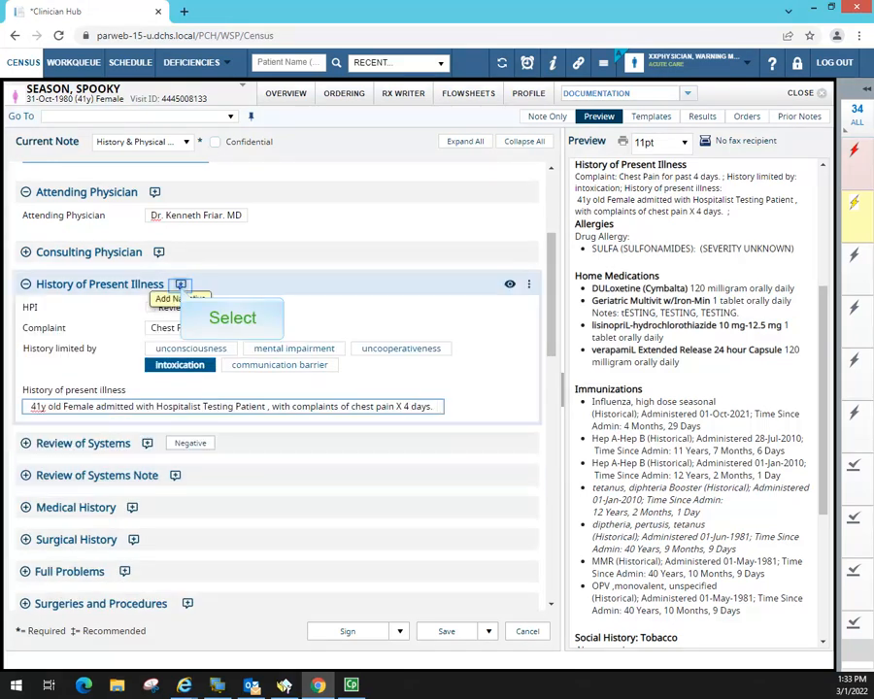
left_click(181, 284)
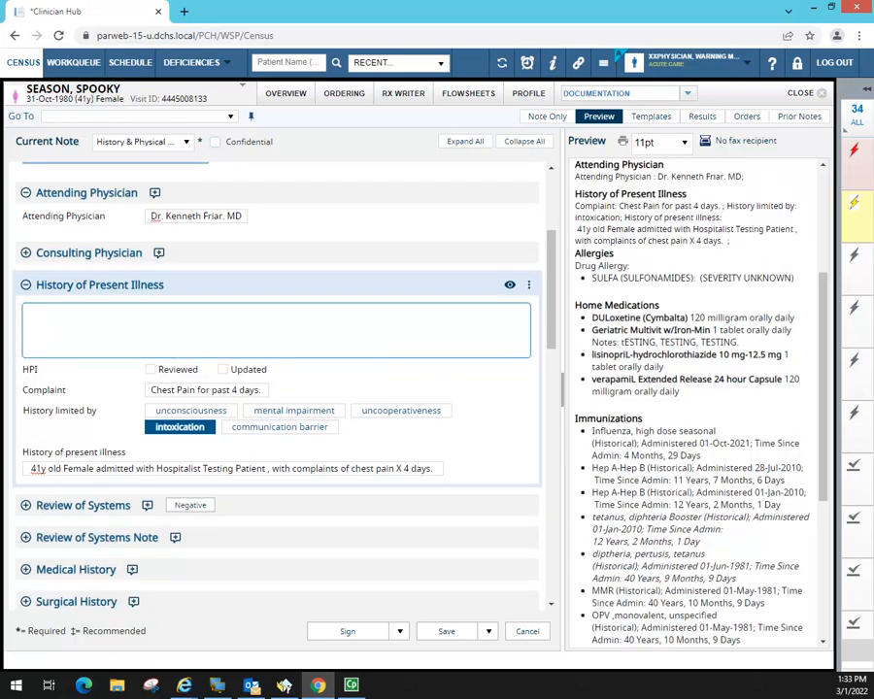
type("Here is an a")
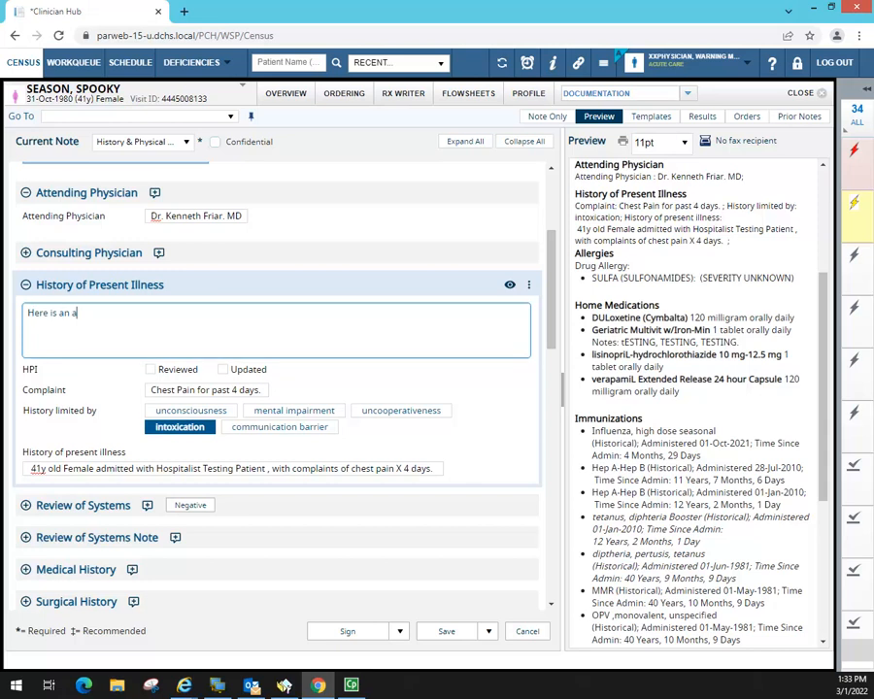
type("dditional box for more nar")
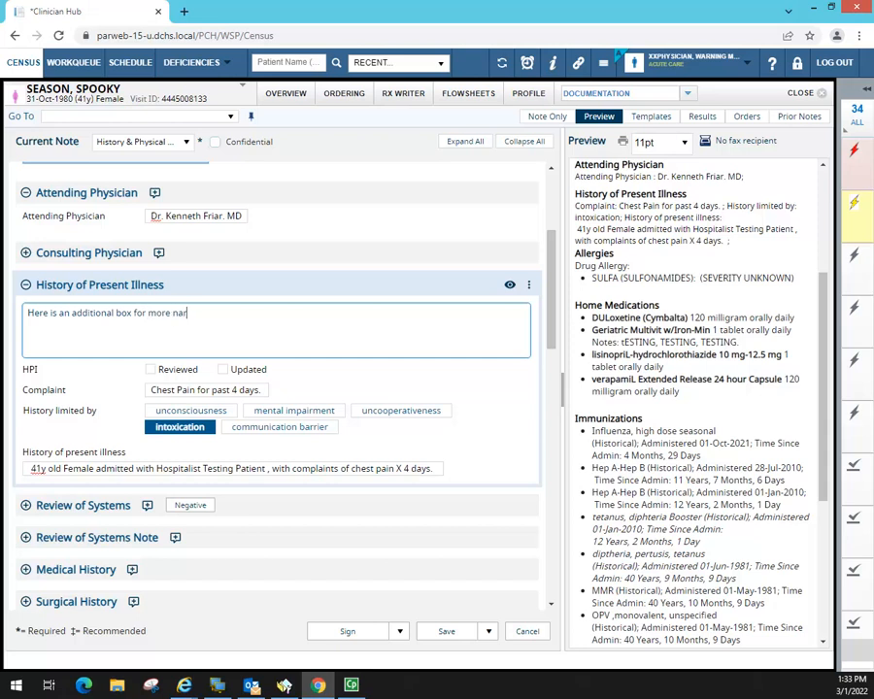
type("rative information")
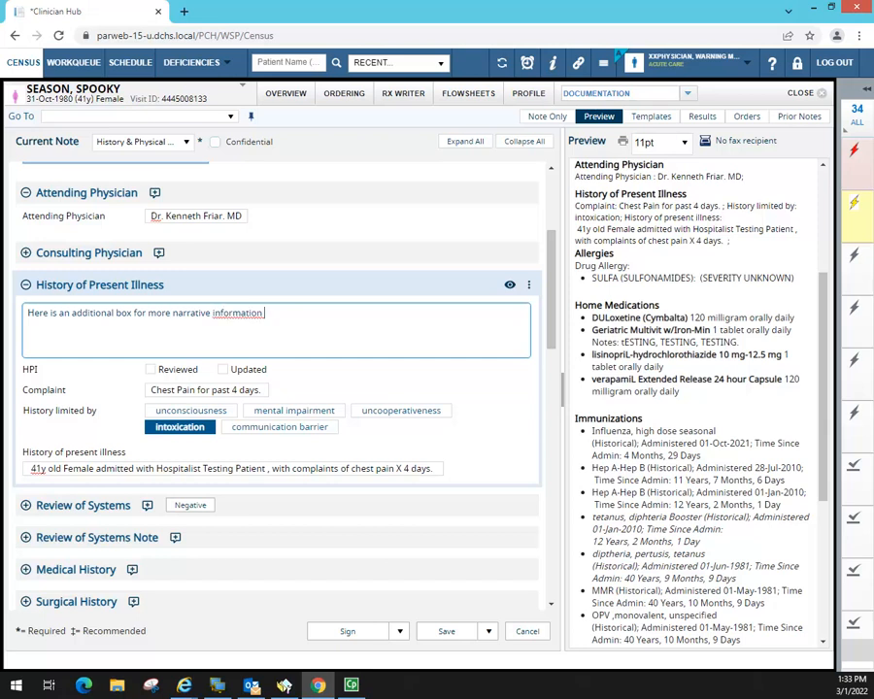
scroll(829, 296, "up", 3)
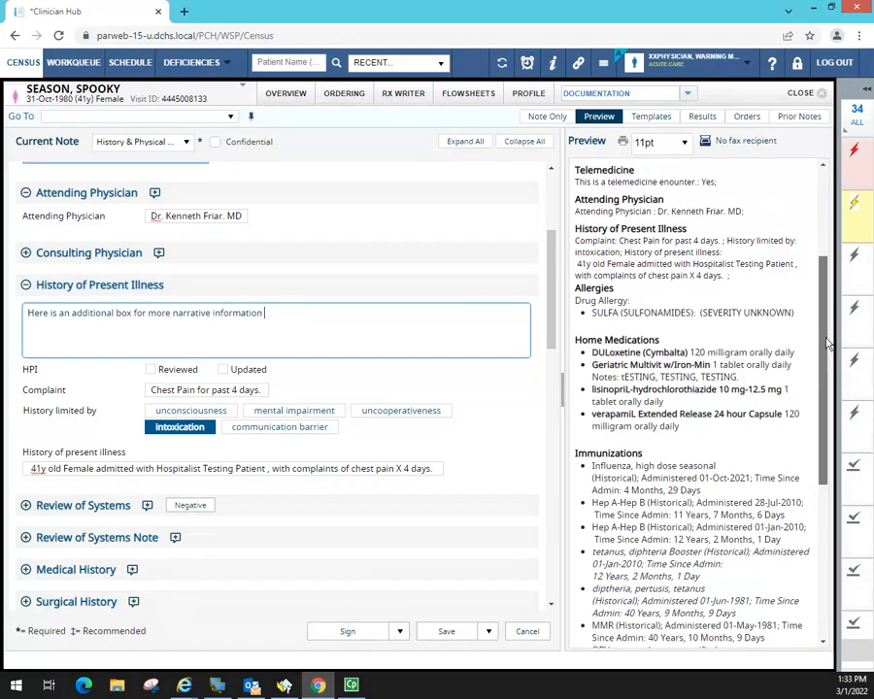
scroll(829, 296, "down", 3)
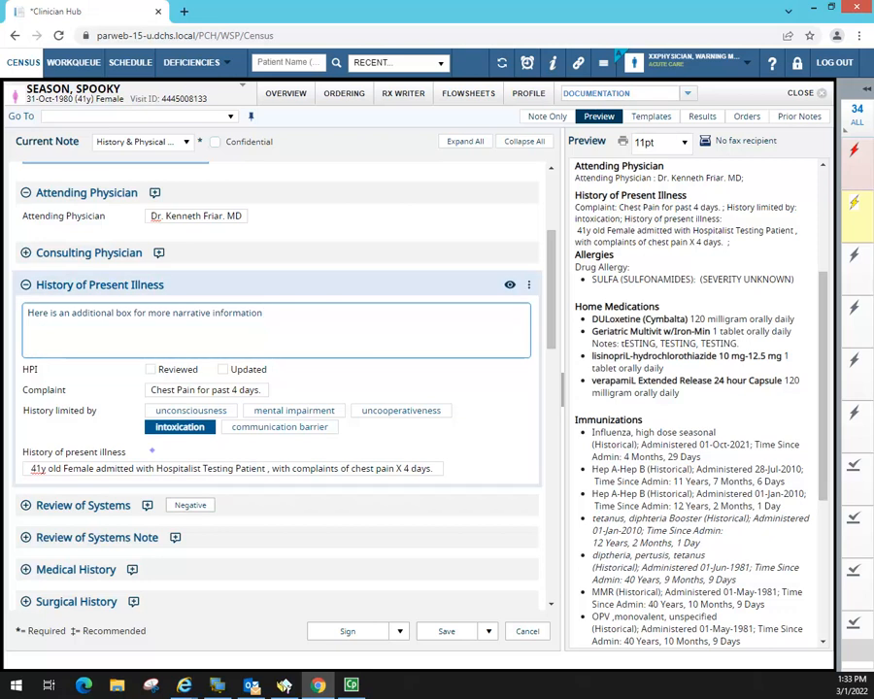
left_click(152, 451)
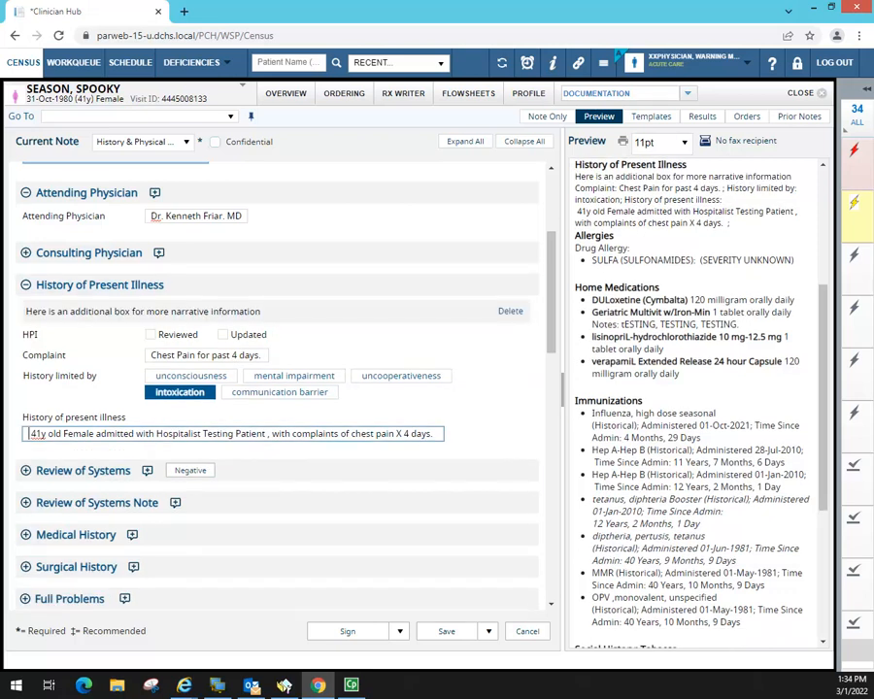
- Check the new narrative in the preview and reopen it for editing
left_click_drag(575, 177, 762, 234)
left_click(719, 199)
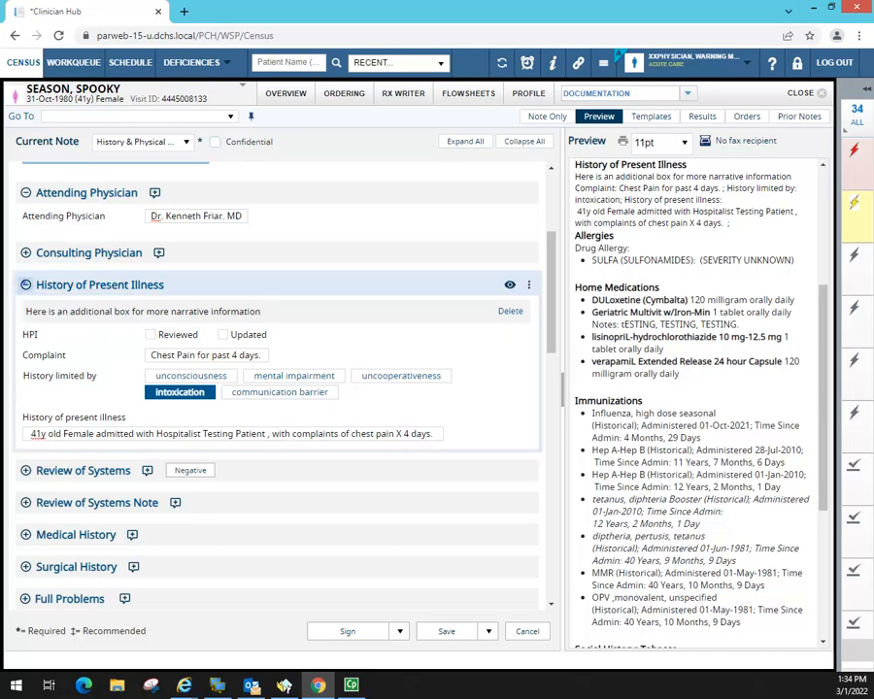
left_click(26, 285)
left_click(181, 284)
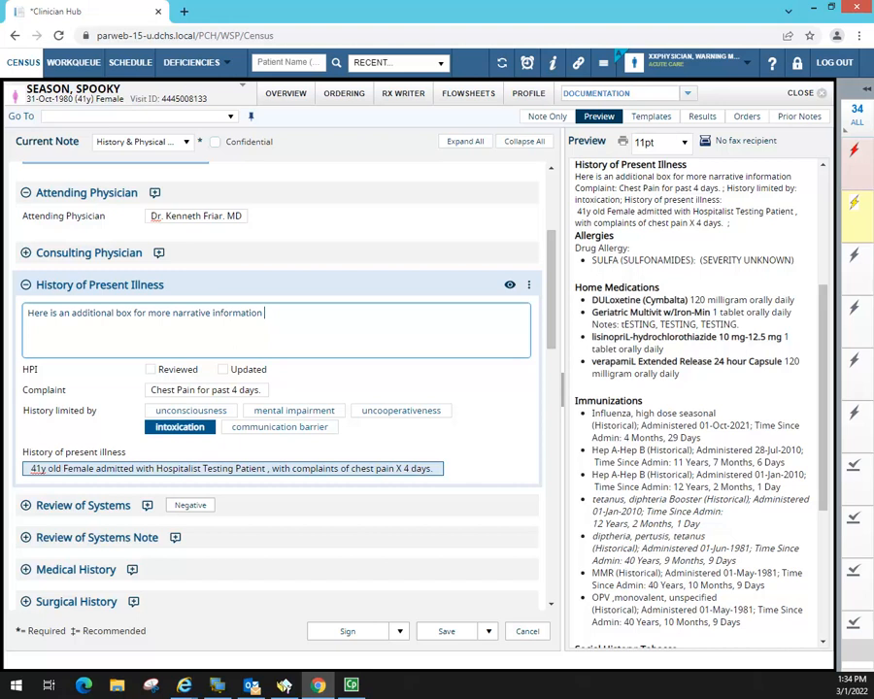
scroll(566, 298, "down", 4)
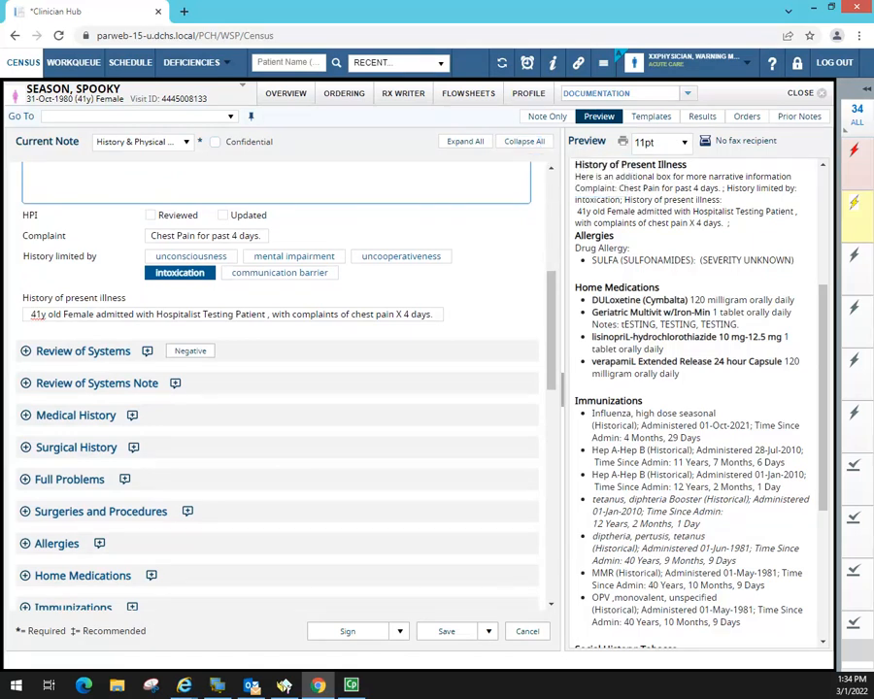
- Collapse all sections, then toggle Fevers and Sweats Negative, leaving Constitution unmarked
left_click(524, 141)
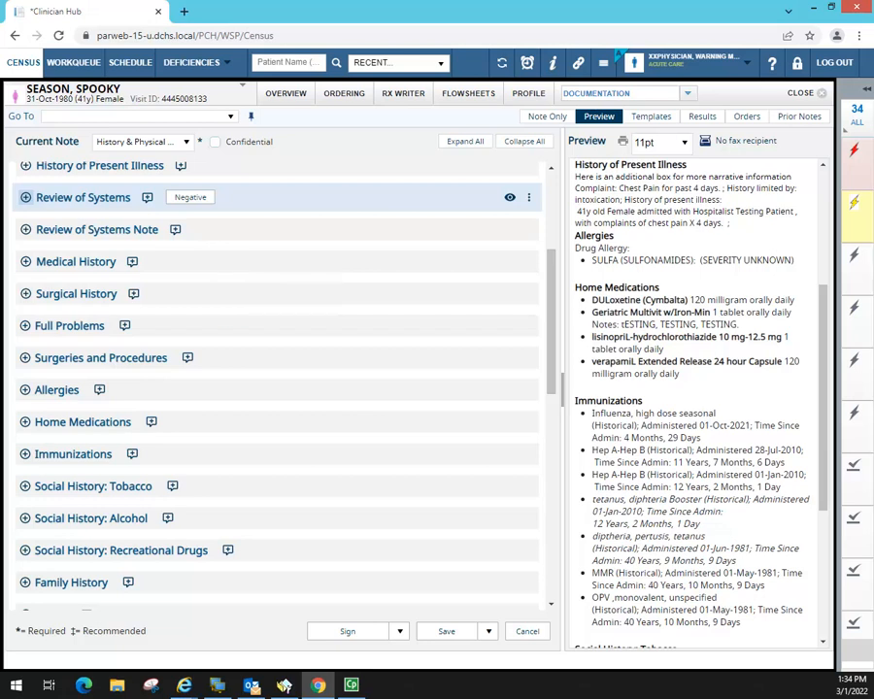
left_click(228, 265)
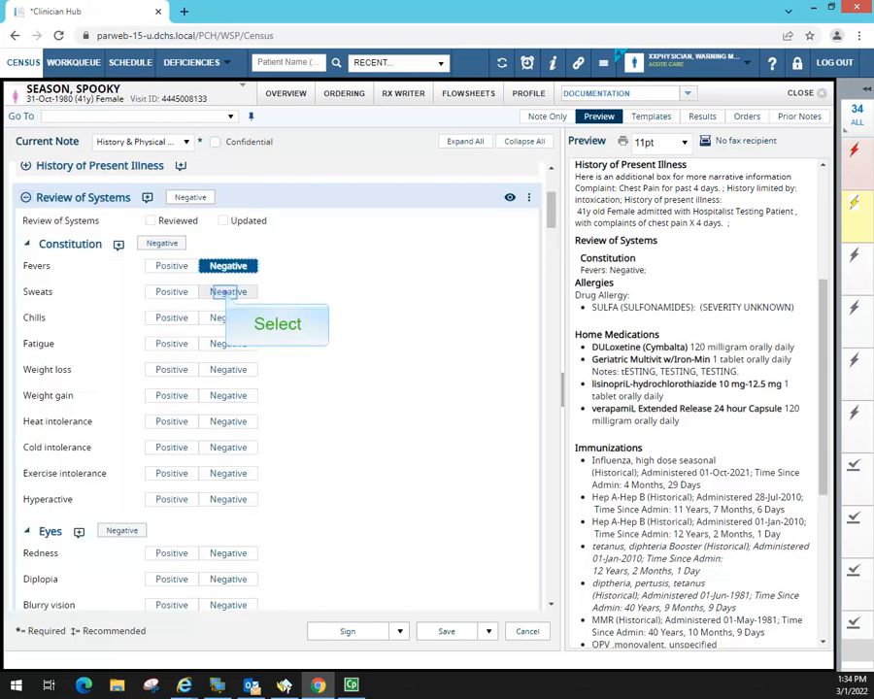
left_click(227, 292)
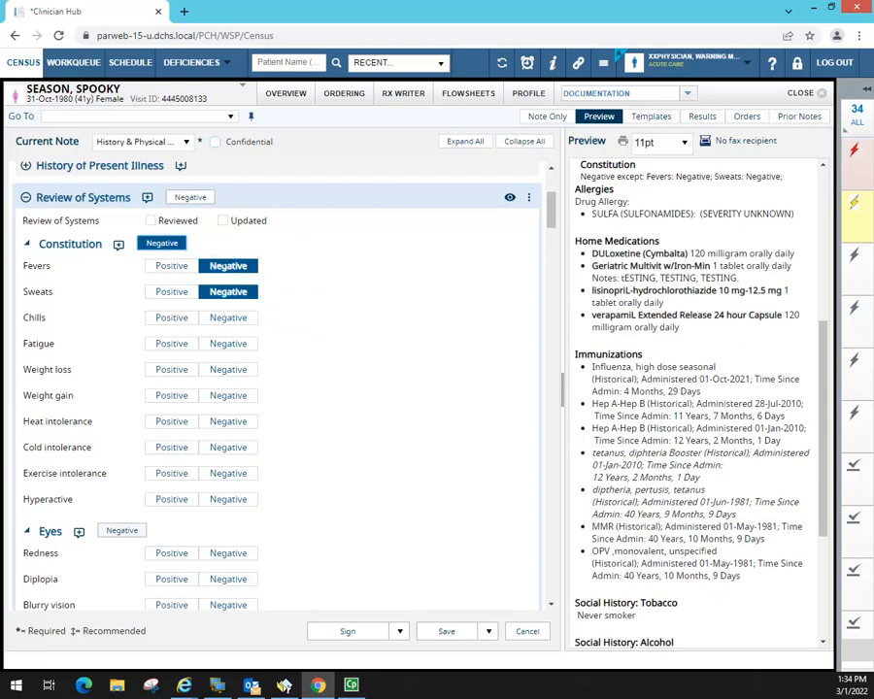
left_click(229, 265)
left_click(227, 291)
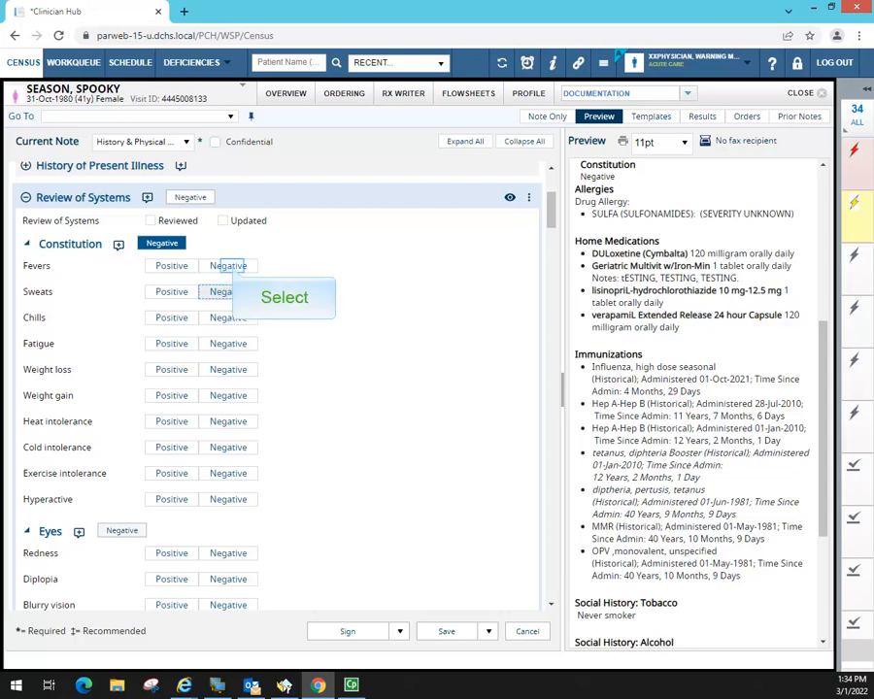
left_click(229, 266)
left_click(229, 291)
left_click(161, 243)
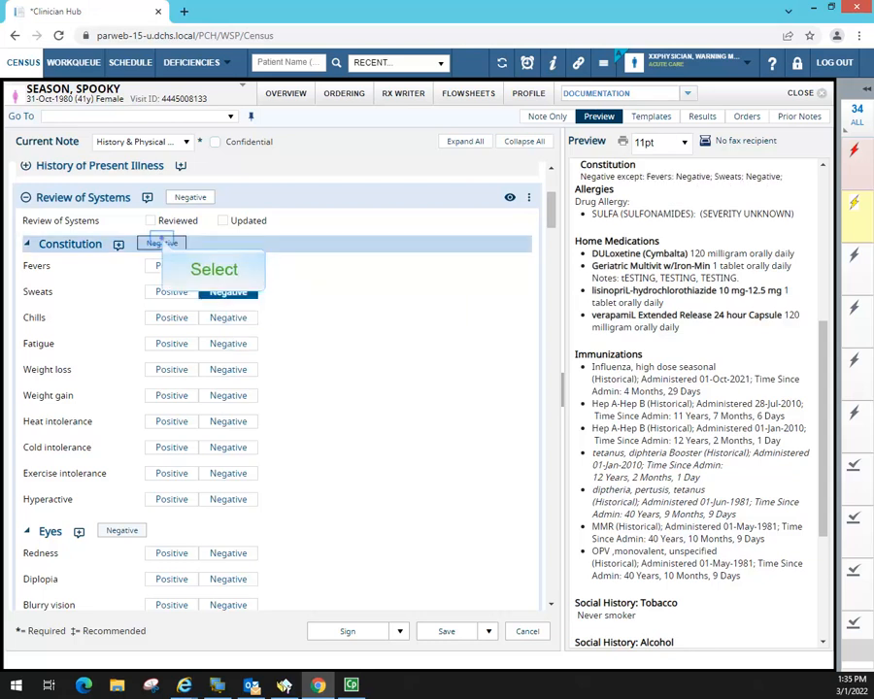
left_click(228, 265)
left_click(228, 291)
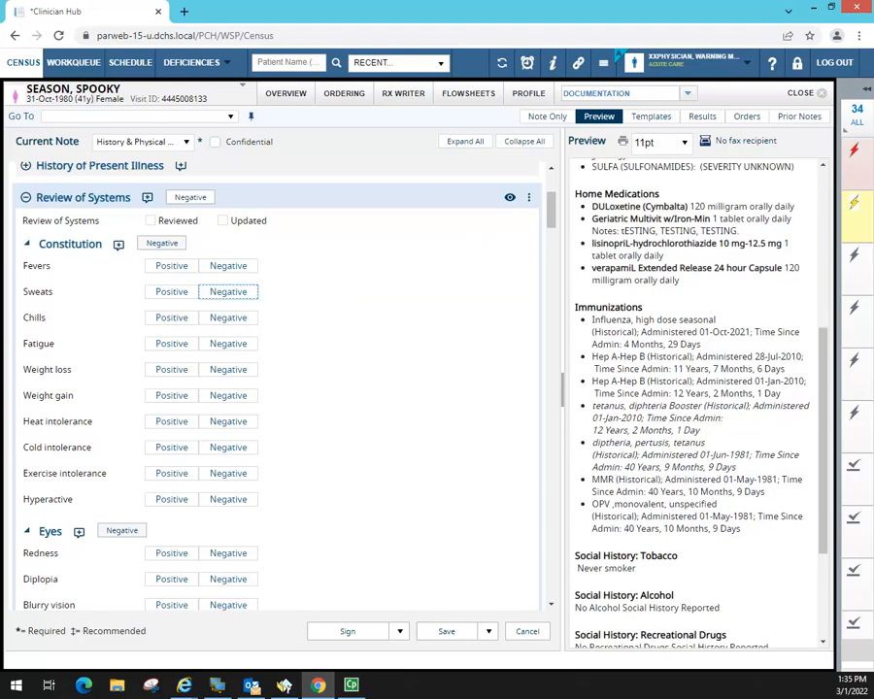
scroll(307, 311, "down", 3)
- Mark and clear the Eyes negative finding, then add a Review of Systems narrative box
left_click(121, 257)
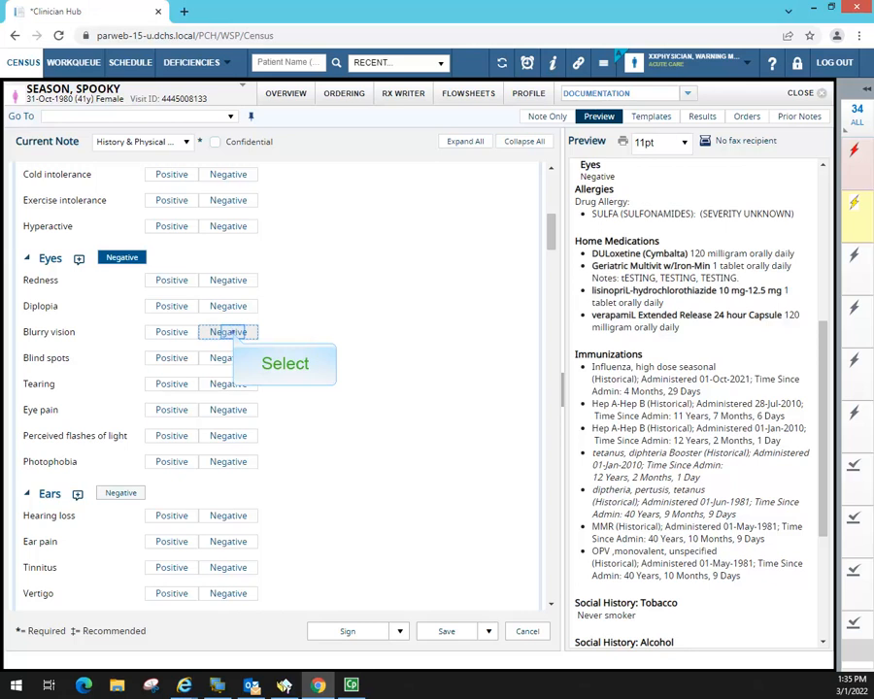
left_click(121, 258)
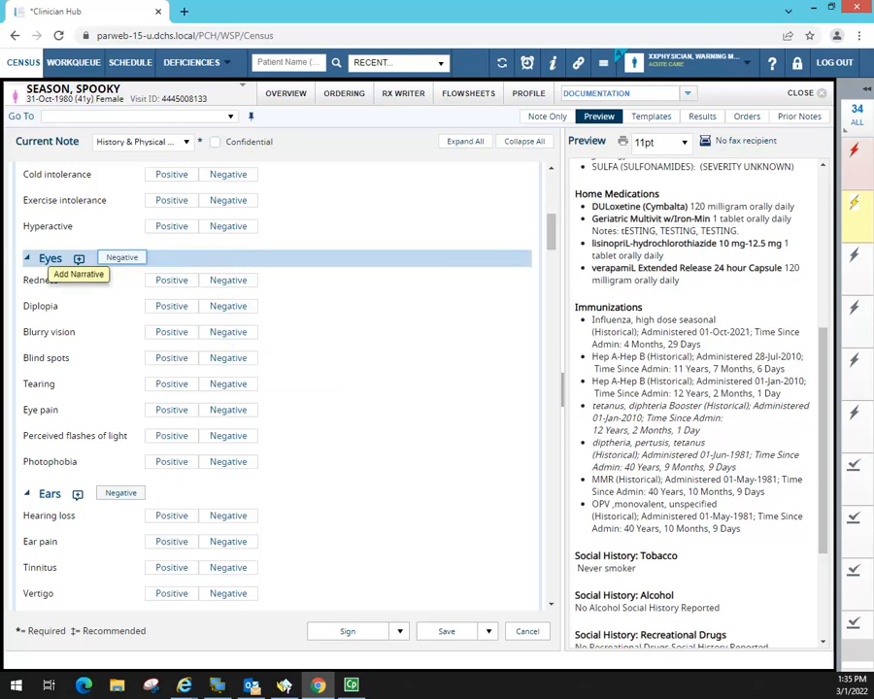
double_click(551, 169)
double_click(551, 169)
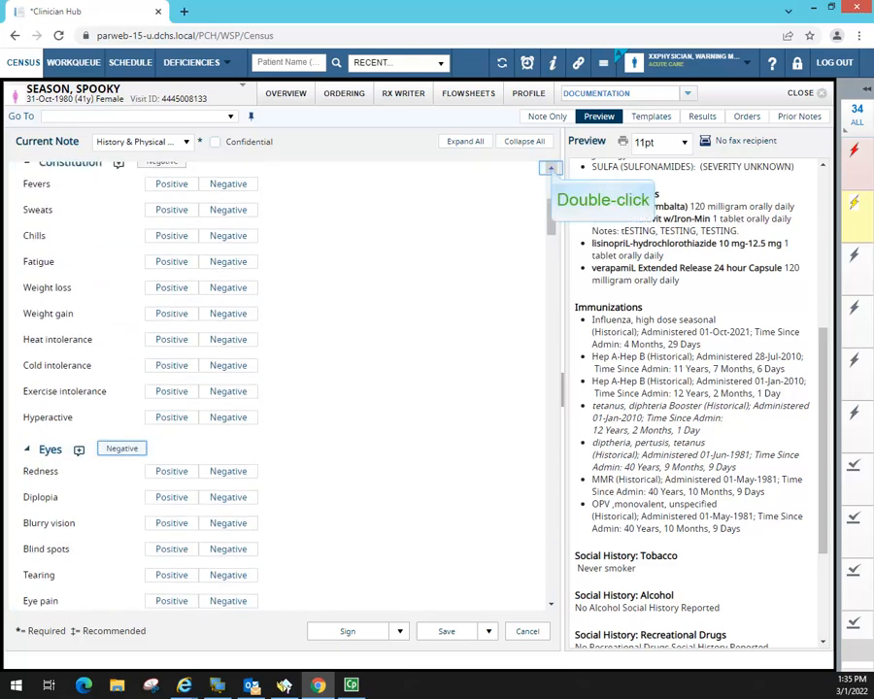
left_click(147, 197)
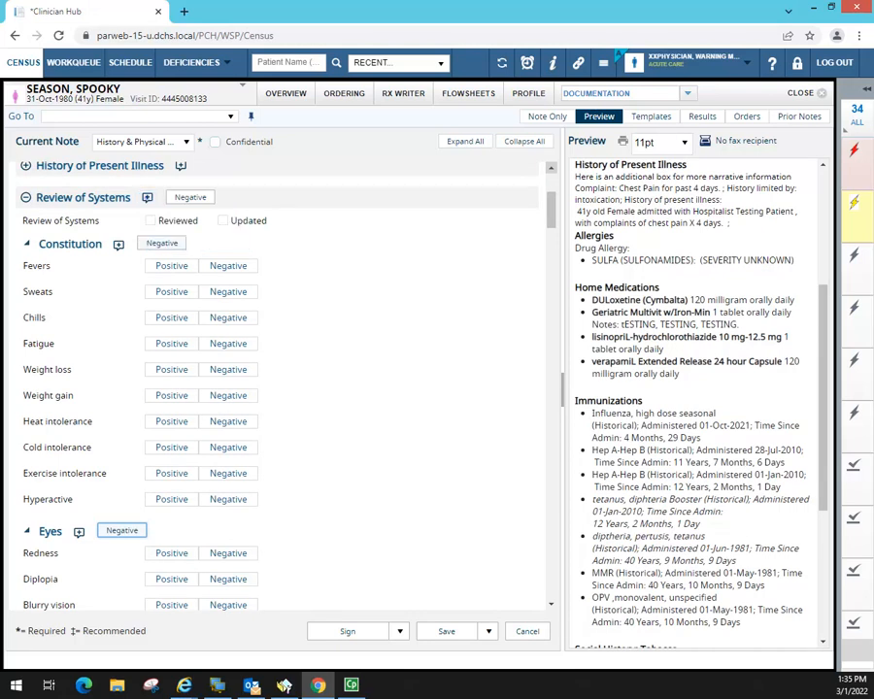
- Expand js.ROS into the Review of Systems narrative, fill the date blank with 'today.', then collapse
left_click(147, 197)
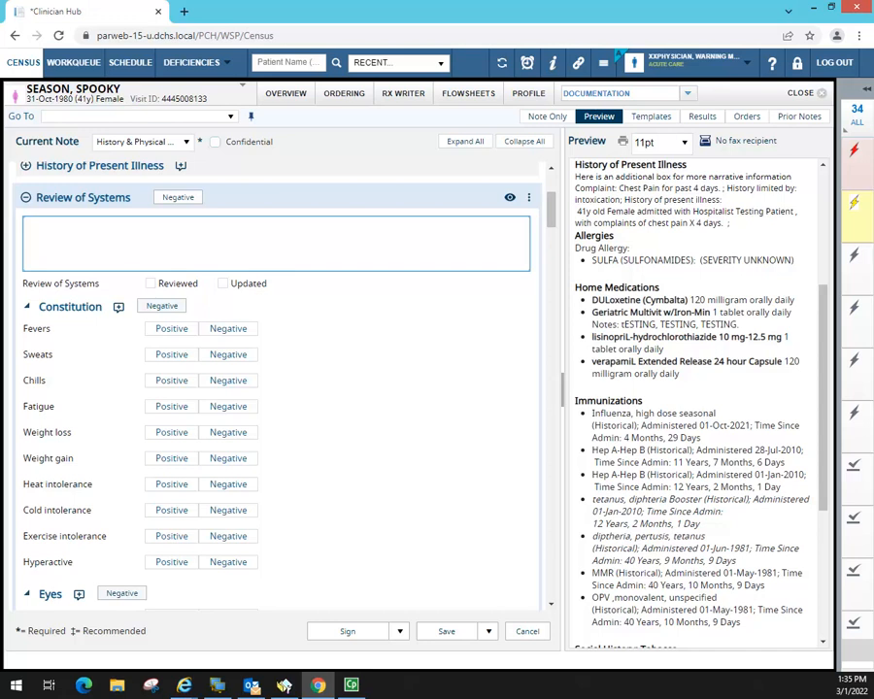
type("js")
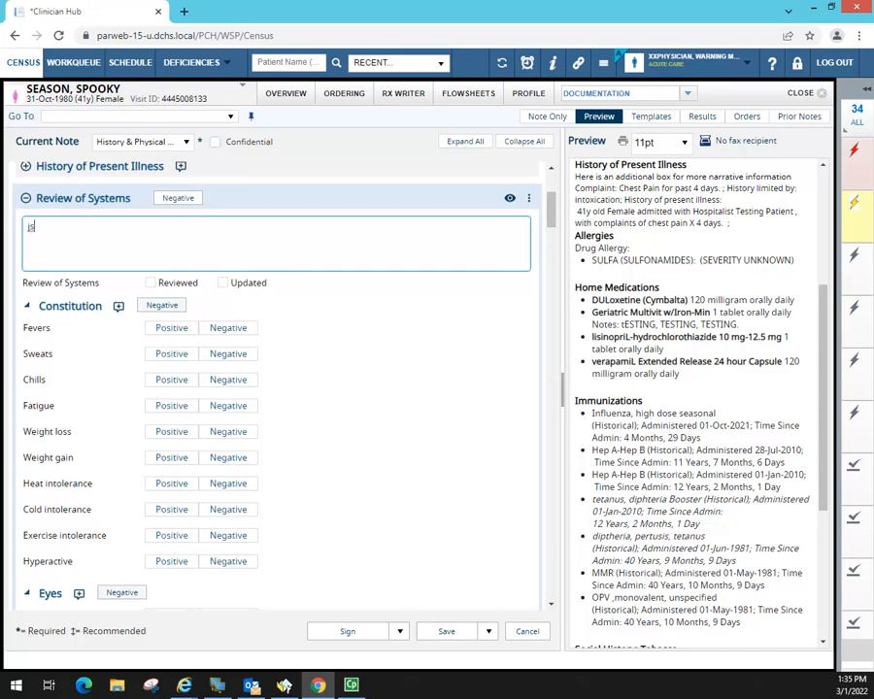
type(".ROS")
key("BackSpace")
key("BackSpace")
key("BackSpace")
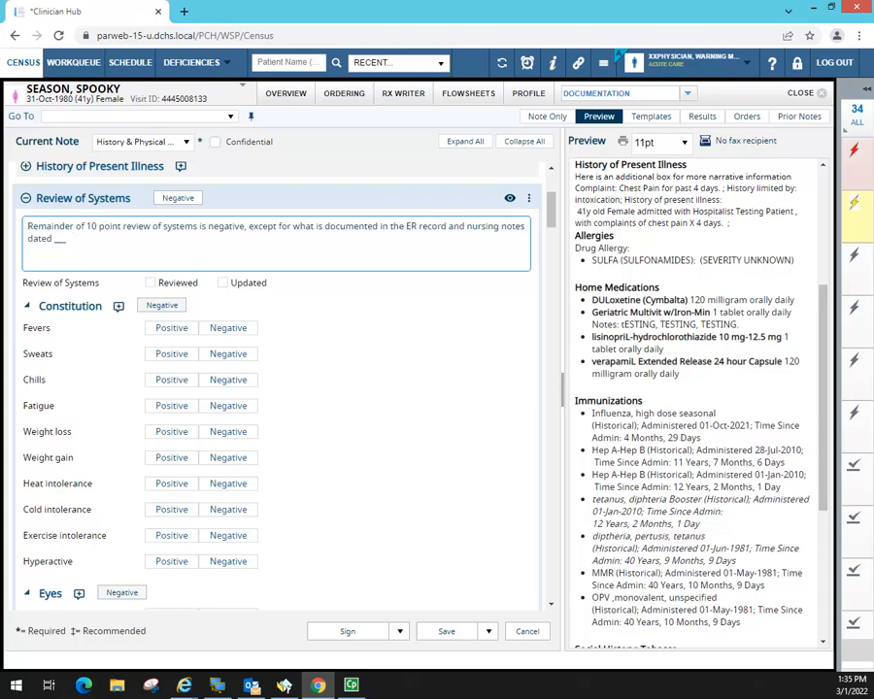
key("BackSpace")
type("today.")
left_click(25, 199)
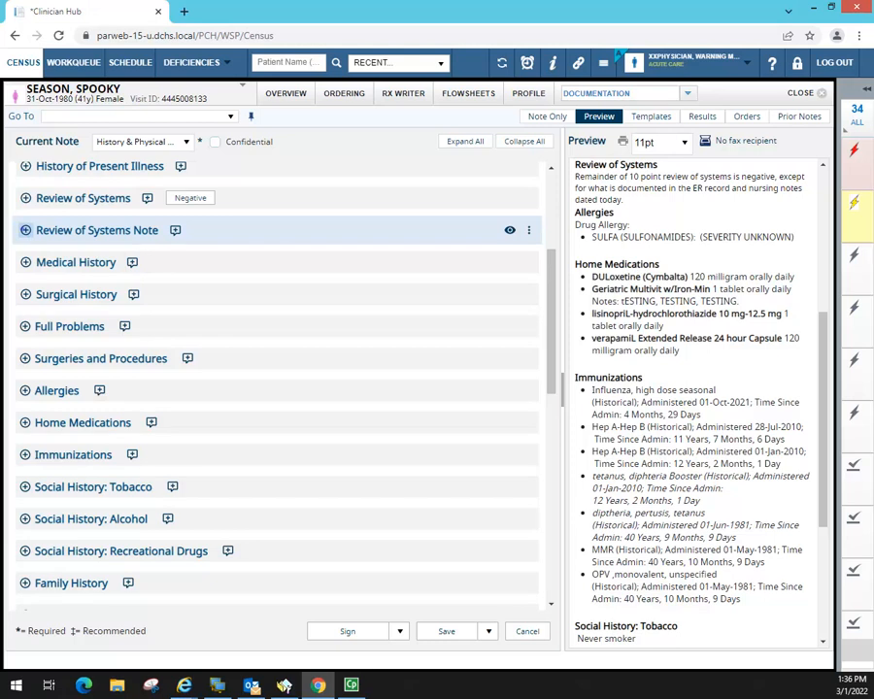
- Expand the Medical History and Surgical History sections, leaving Review of Systems Note collapsed
left_click(25, 230)
left_click(189, 259)
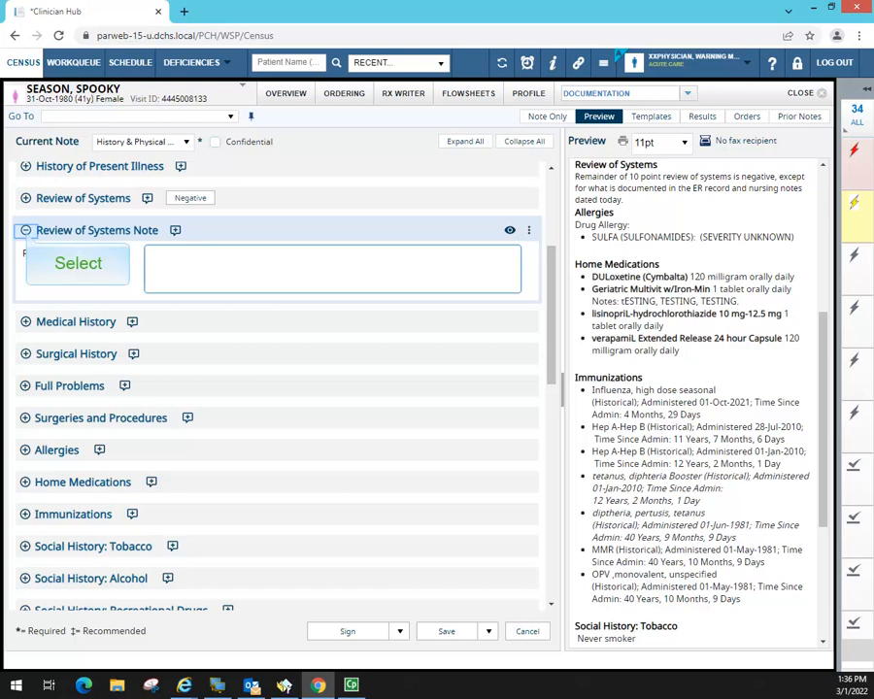
left_click(26, 231)
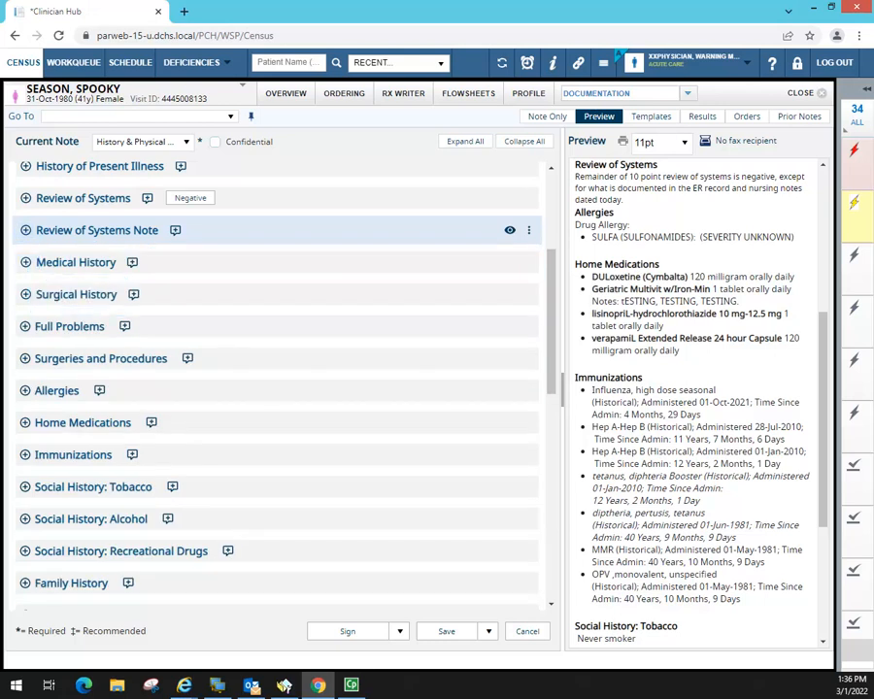
left_click(27, 263)
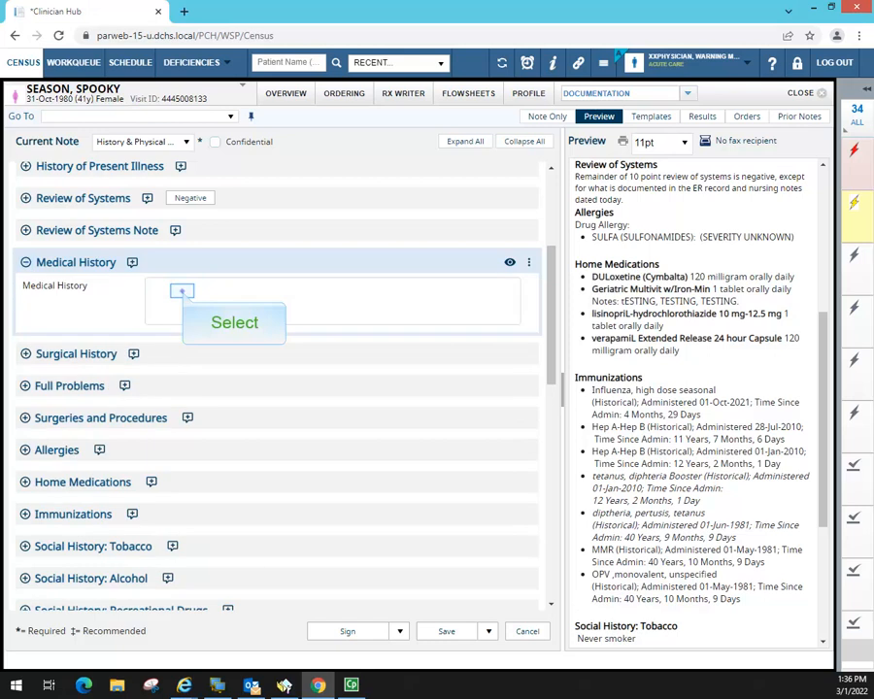
left_click(183, 292)
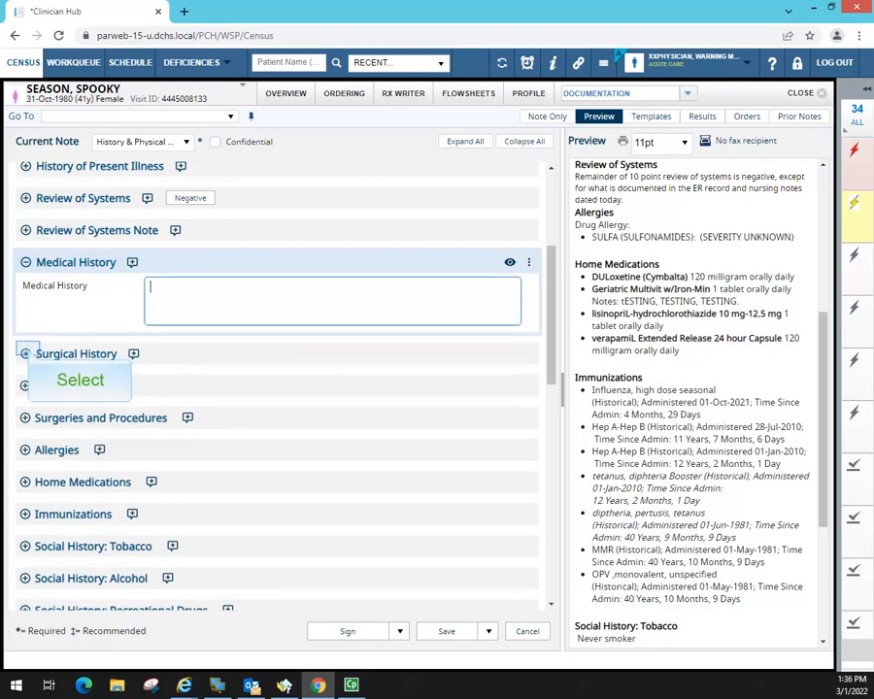
left_click(26, 354)
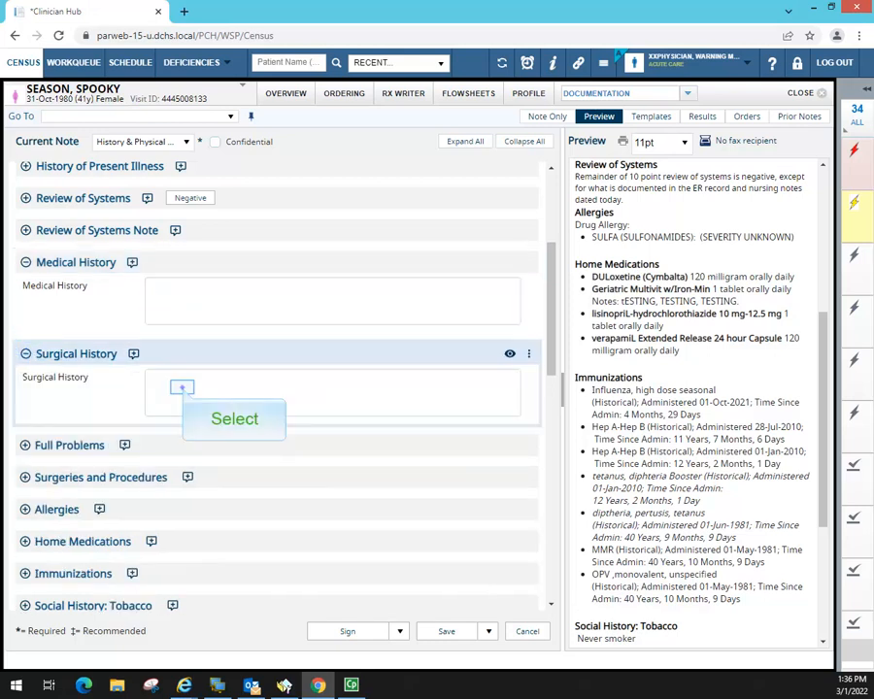
left_click(181, 389)
- Expand Full Problems, Surgeries and Procedures, and Allergies showing the SULFA (SULFONAMIDES) allergy
scroll(277, 389, "down", 2)
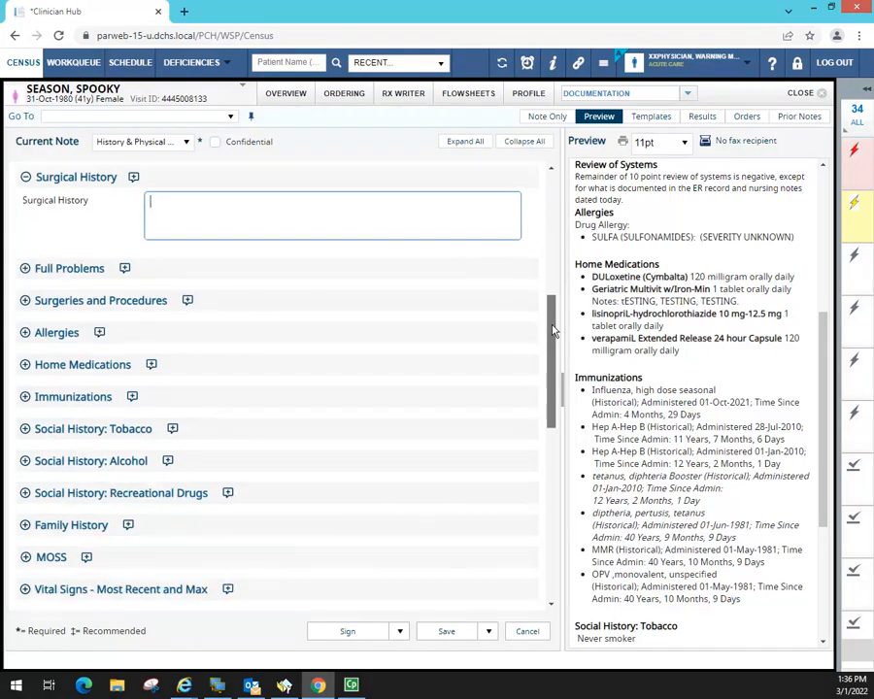
left_click(24, 268)
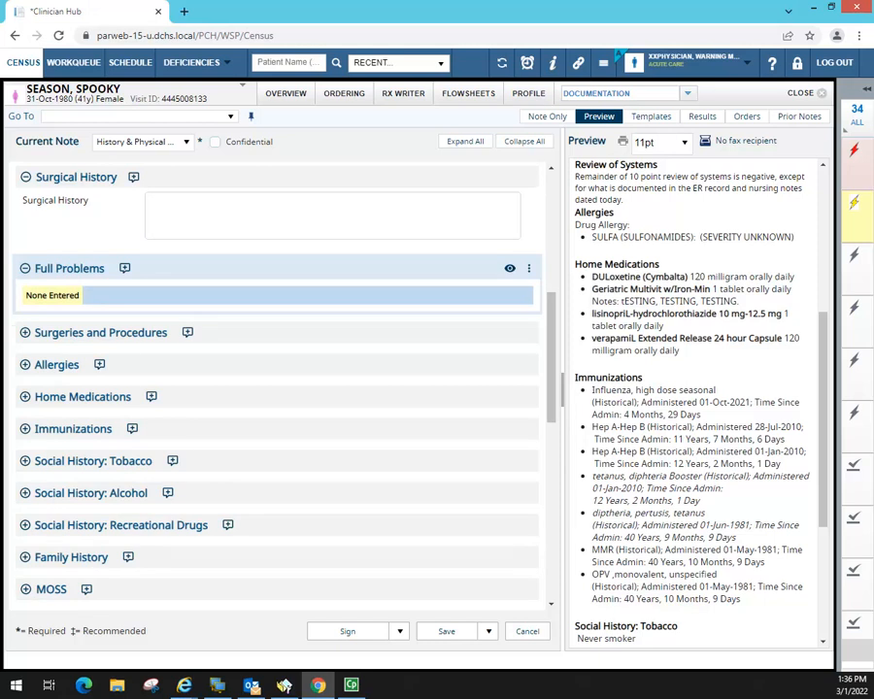
left_click(24, 332)
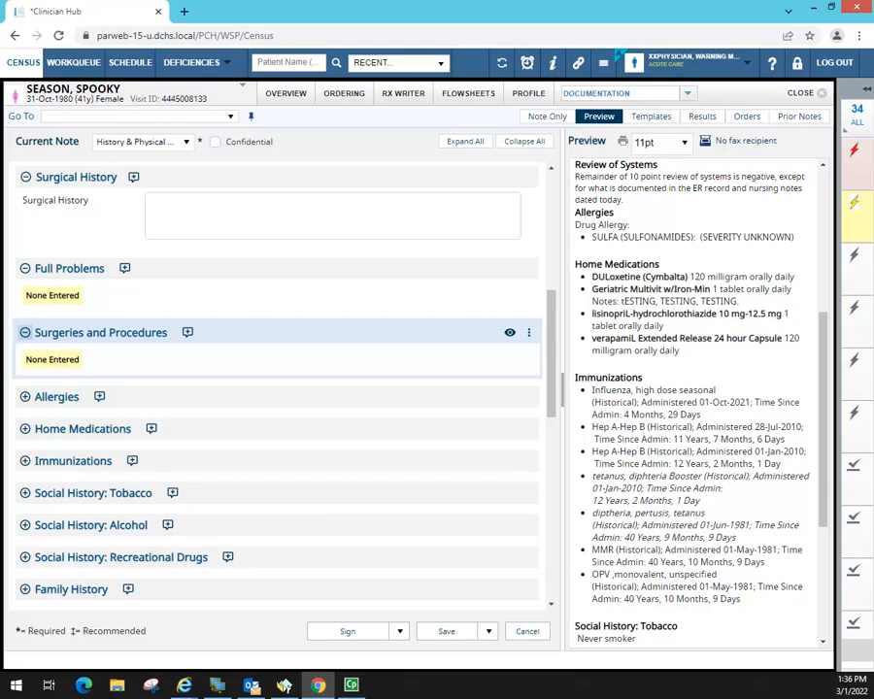
scroll(820, 330, "up", 4)
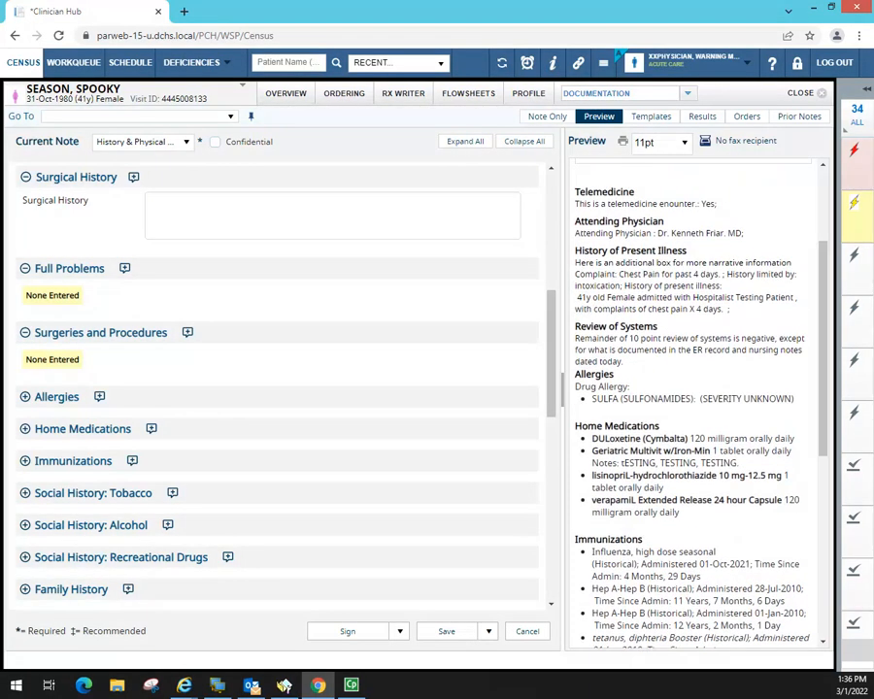
left_click(25, 396)
left_click(25, 396)
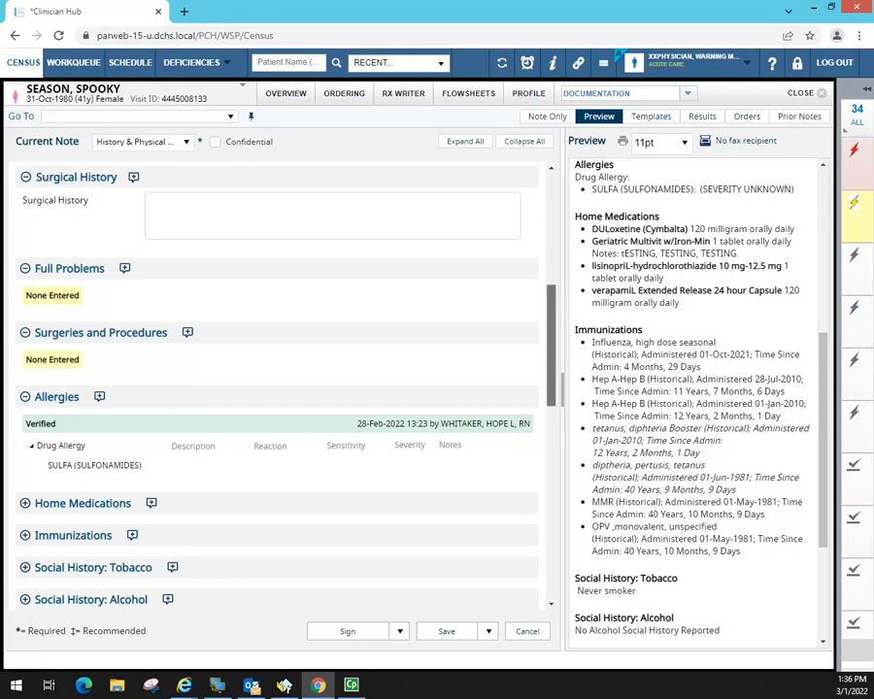
scroll(568, 381, "down", 5)
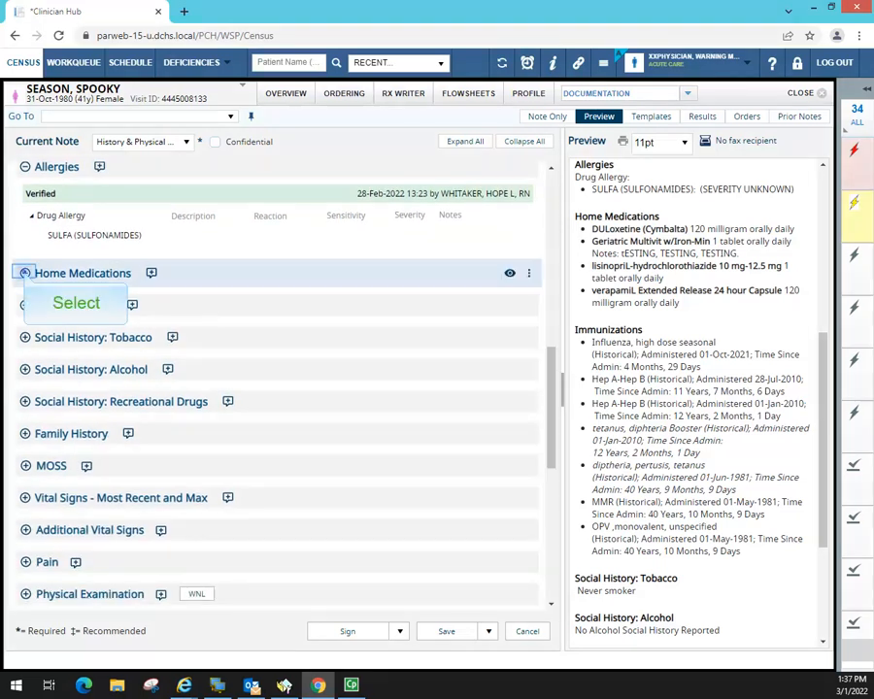
- Expand Home Medications and hide the Sepsis Focused Exam section from the note
left_click(26, 272)
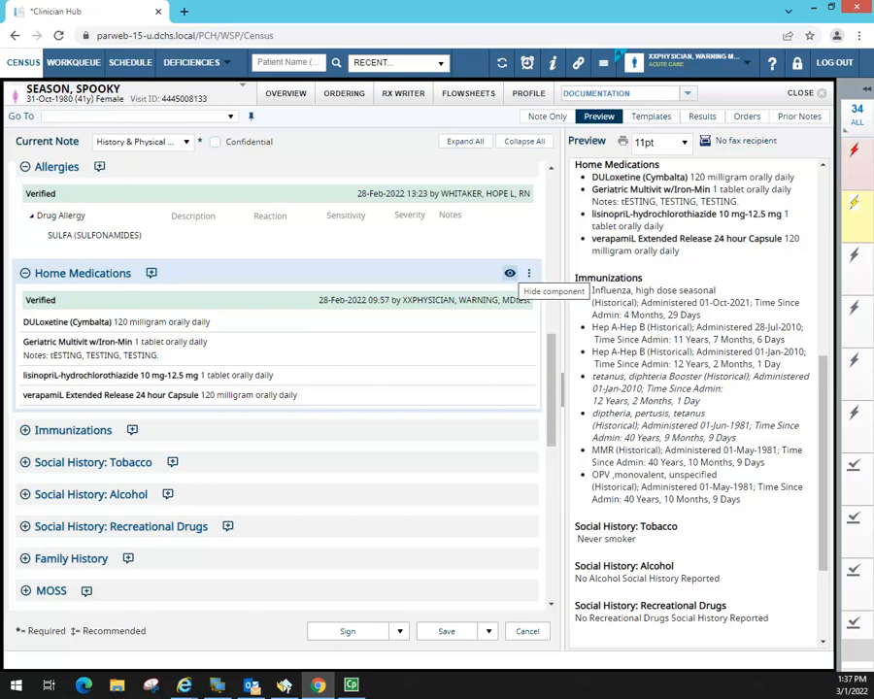
left_click(529, 274)
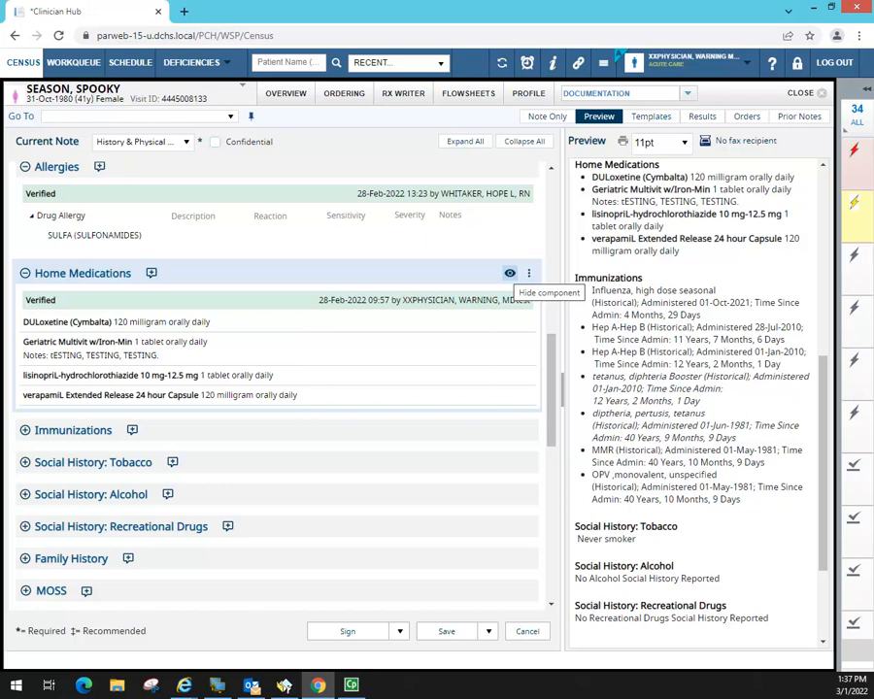
scroll(550, 389, "down", 3)
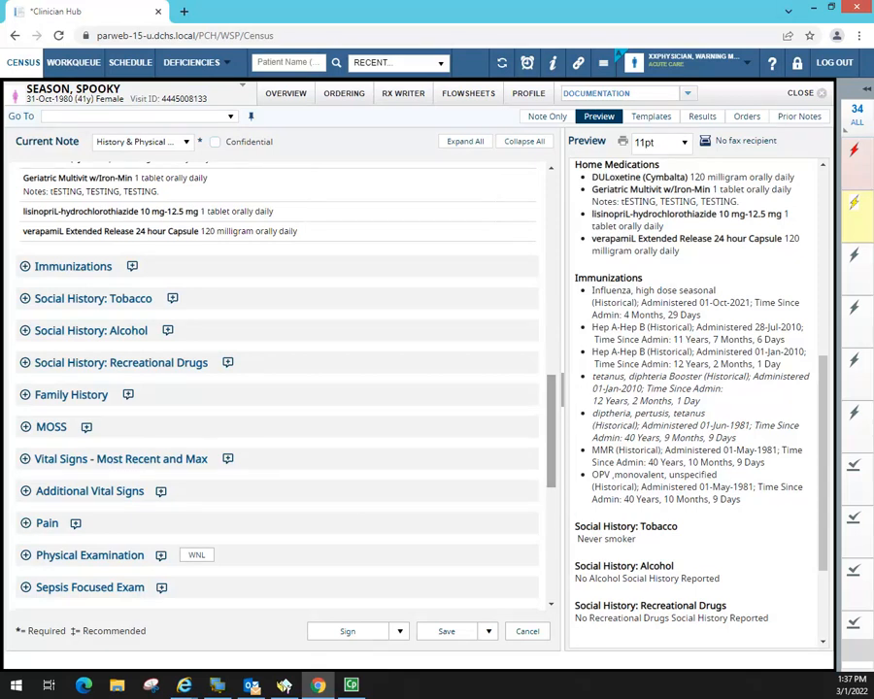
scroll(276, 389, "down", 3)
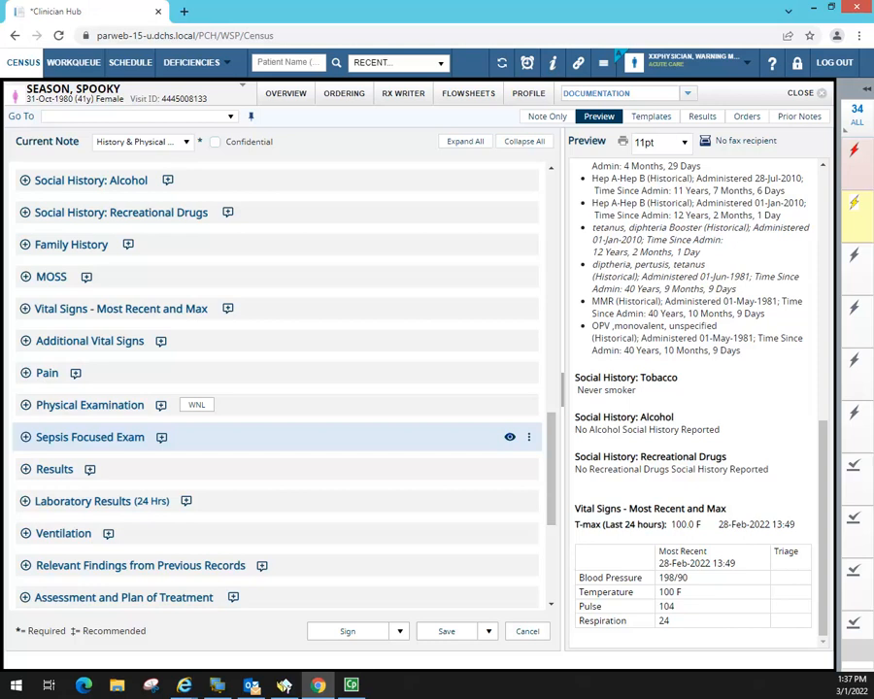
left_click(509, 437)
mouse_move(552, 438)
left_mouse_down()
mouse_move(553, 384)
mouse_move(552, 415)
left_mouse_up()
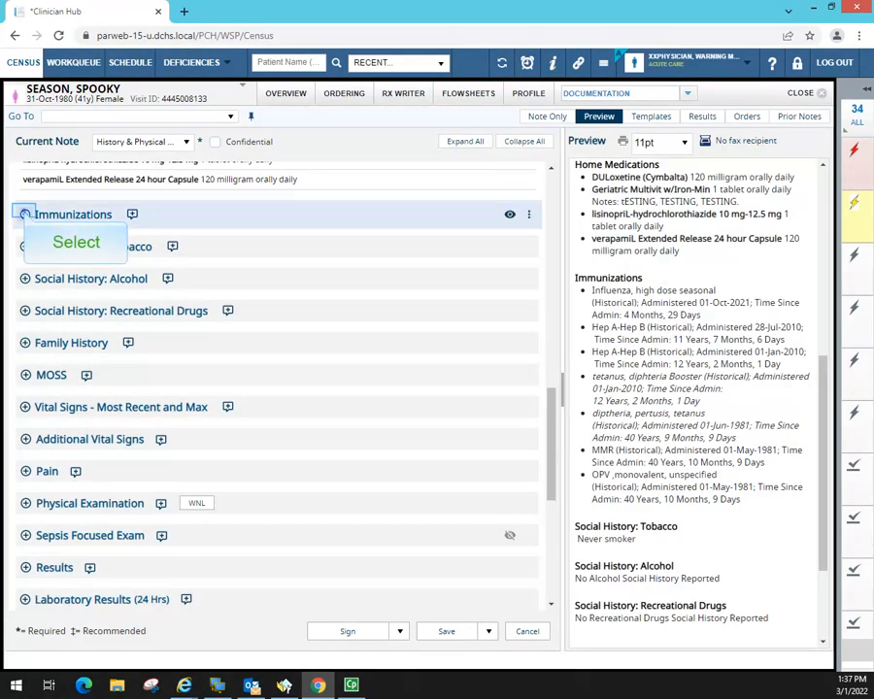
- Expand Immunizations, Social History: Tobacco, Social History: Alcohol and Family History
left_click(25, 214)
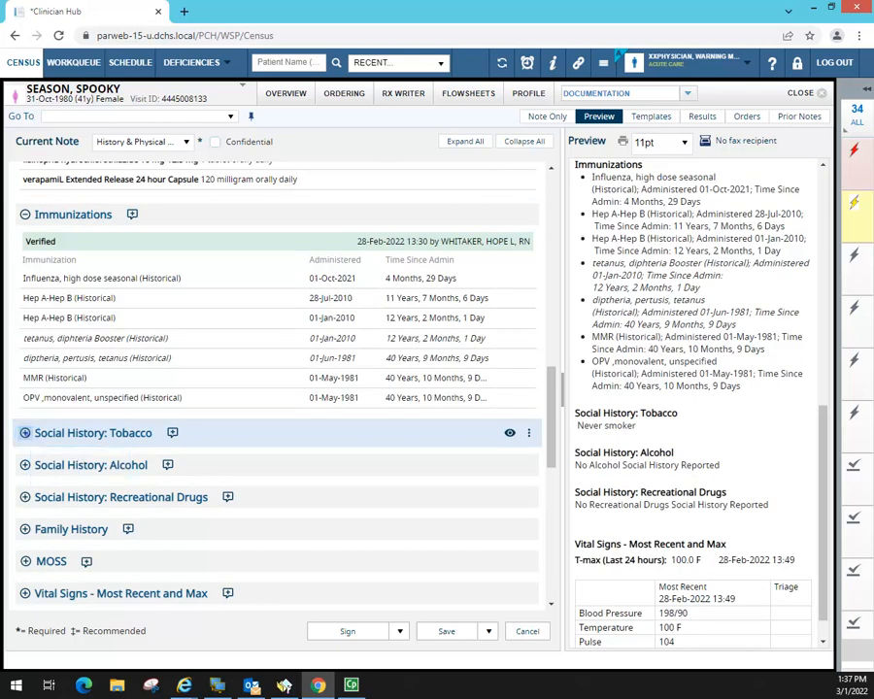
left_click(24, 433)
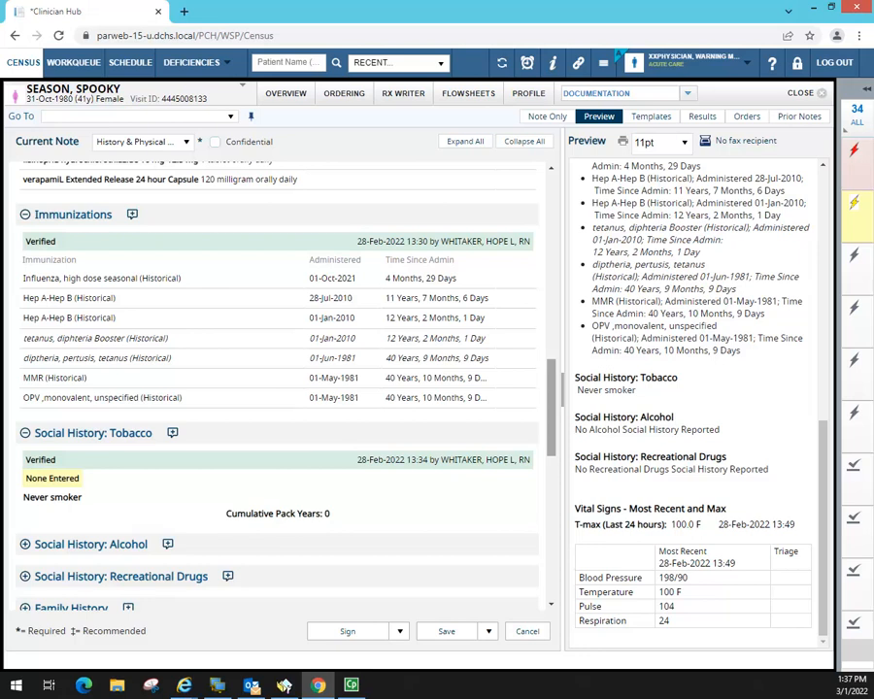
scroll(277, 388, "down", 3)
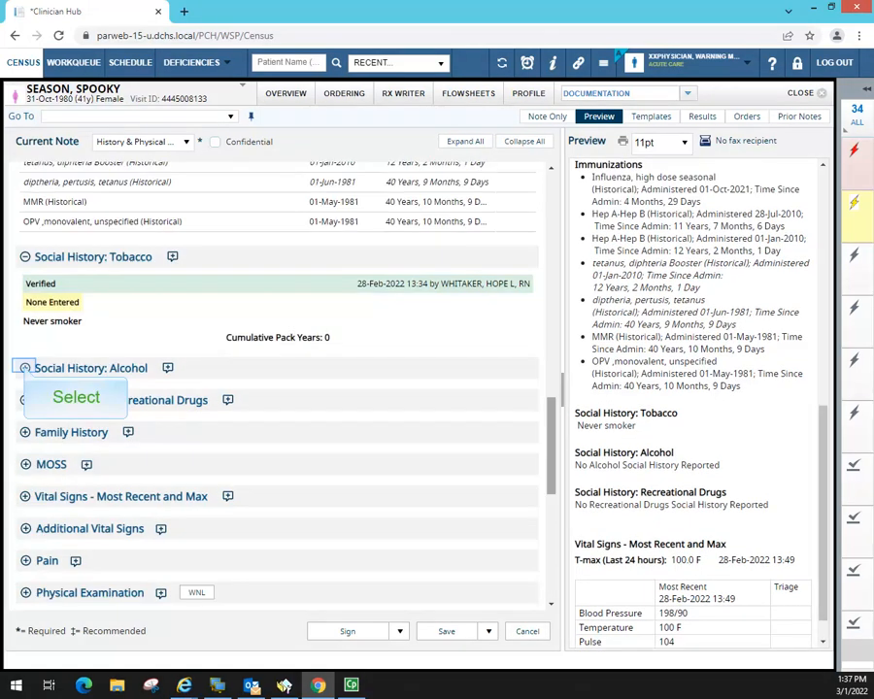
left_click(25, 368)
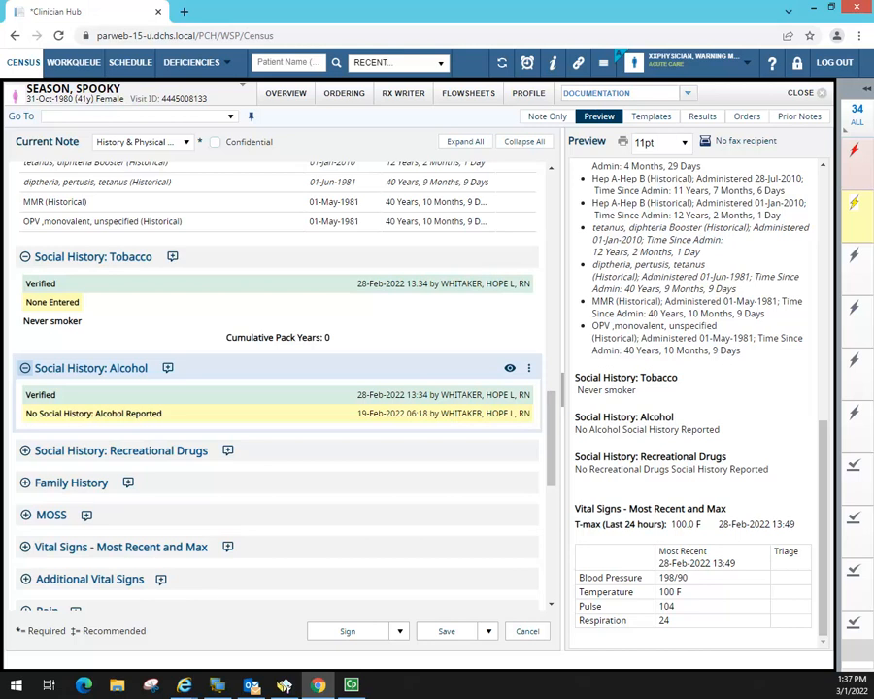
scroll(24, 369, "down", 3)
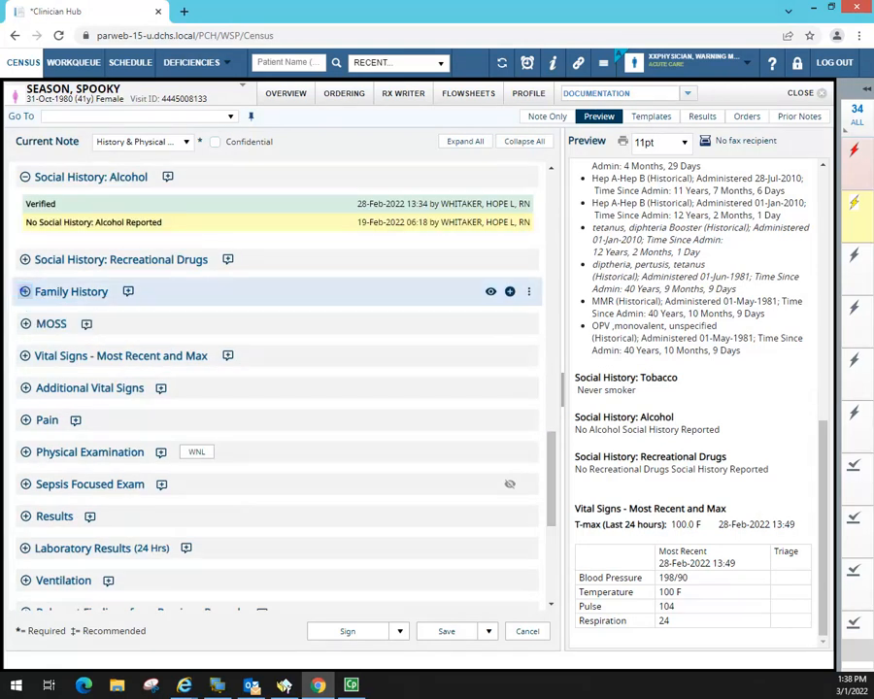
left_click(25, 291)
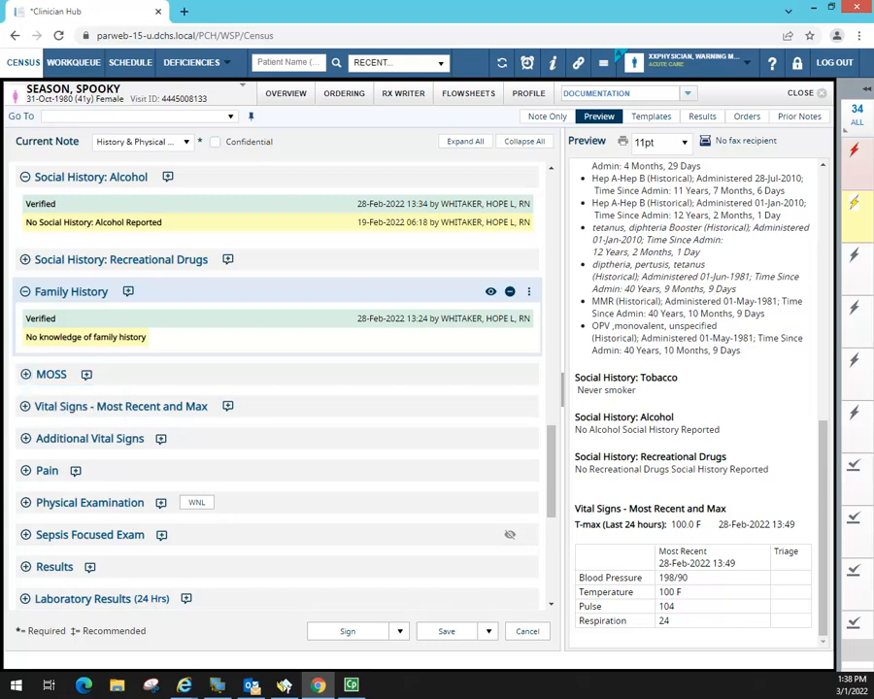
- In MOSS, mark the OSA; Snoring; BMI > 40 health risk and enter Health Risk Total 2
left_click(25, 374)
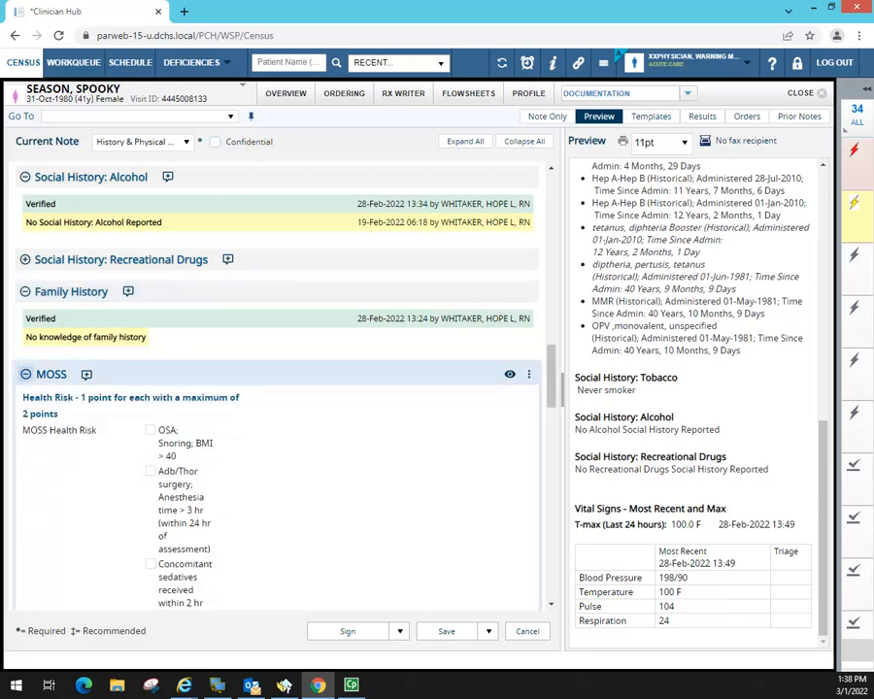
left_click_drag(550, 374, 552, 403)
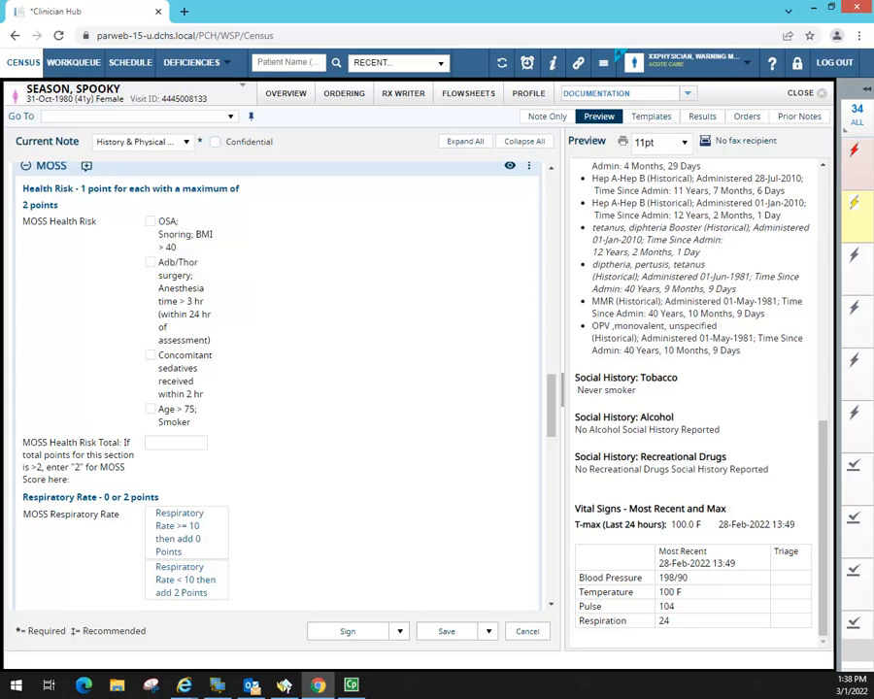
left_click(151, 221)
left_click(176, 443)
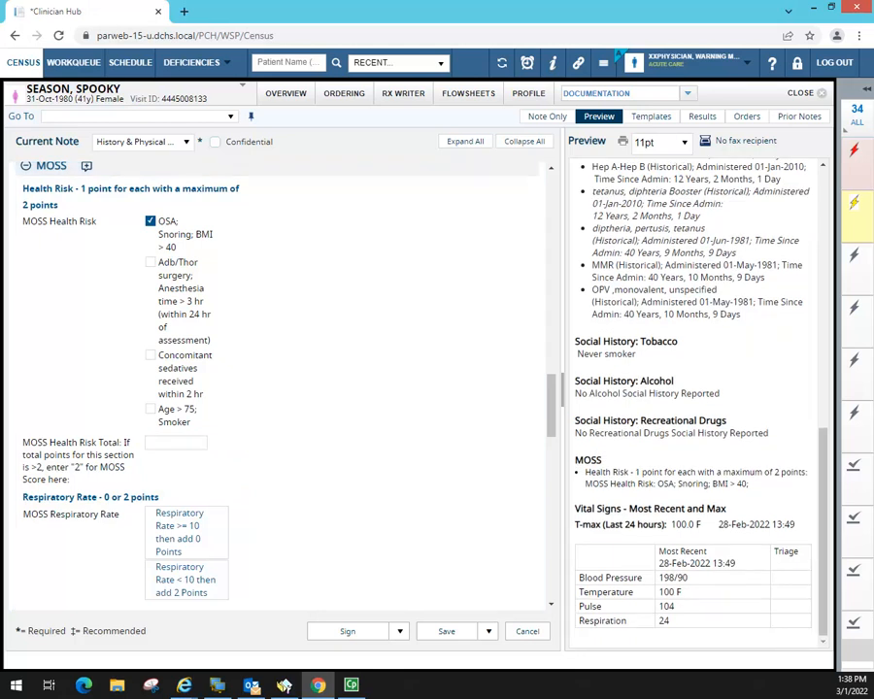
left_click(183, 443)
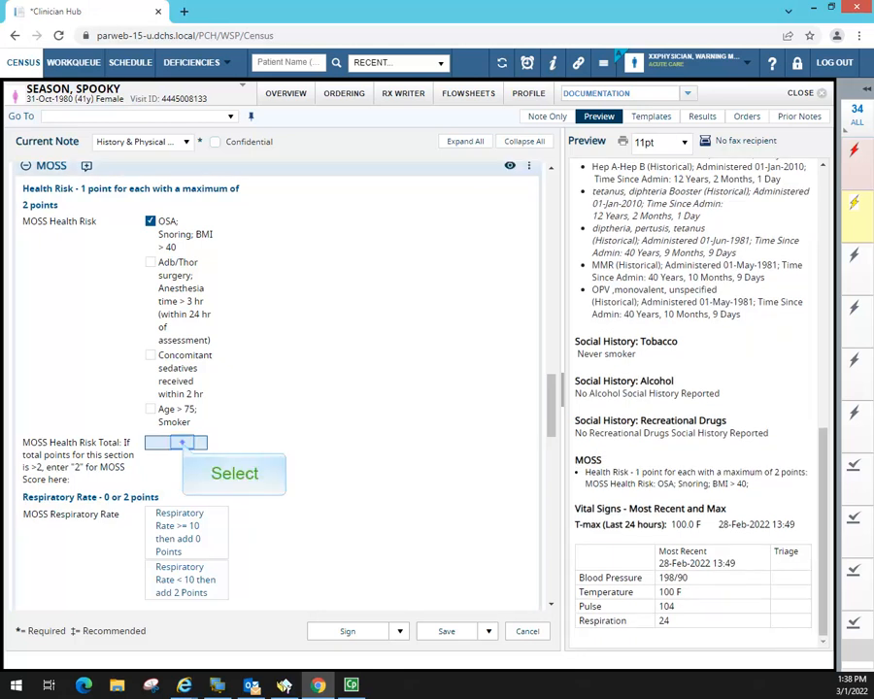
type("2")
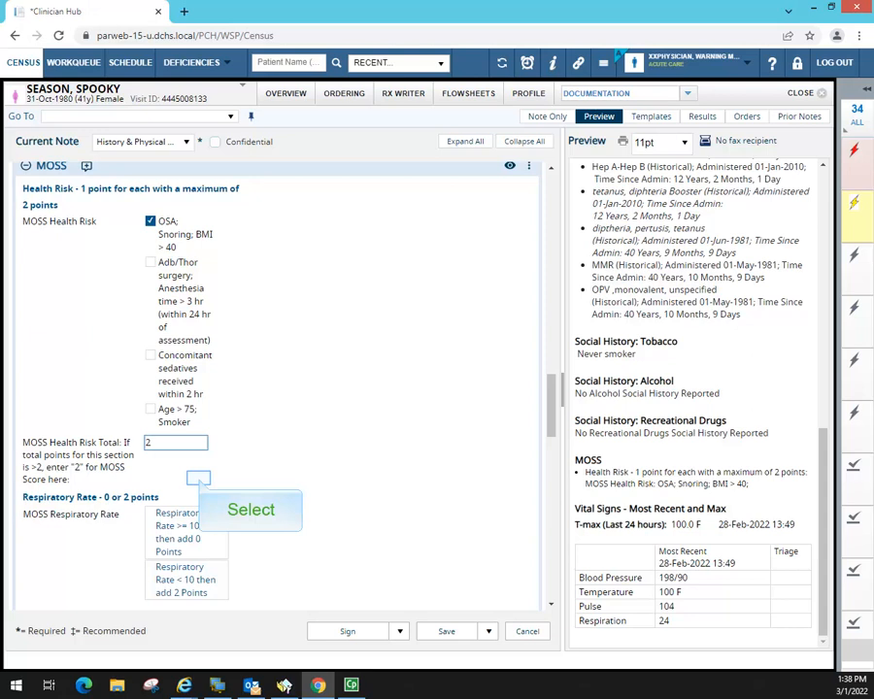
left_click(198, 478)
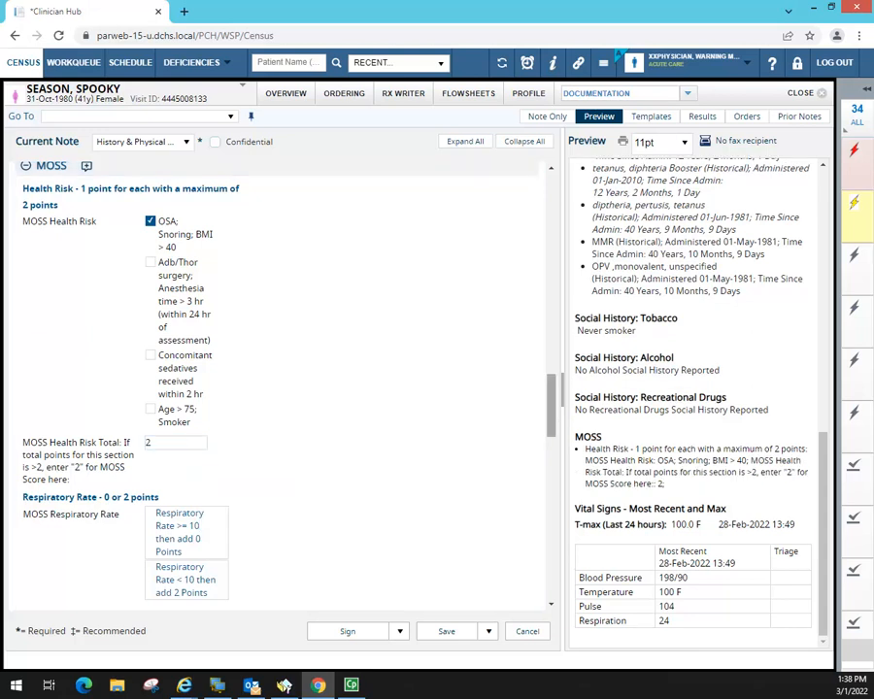
left_click_drag(548, 396, 548, 398)
- Enter MOSS Respiratory Rate Total 2 and Moss Total Score 4
scroll(385, 286, "down", 7)
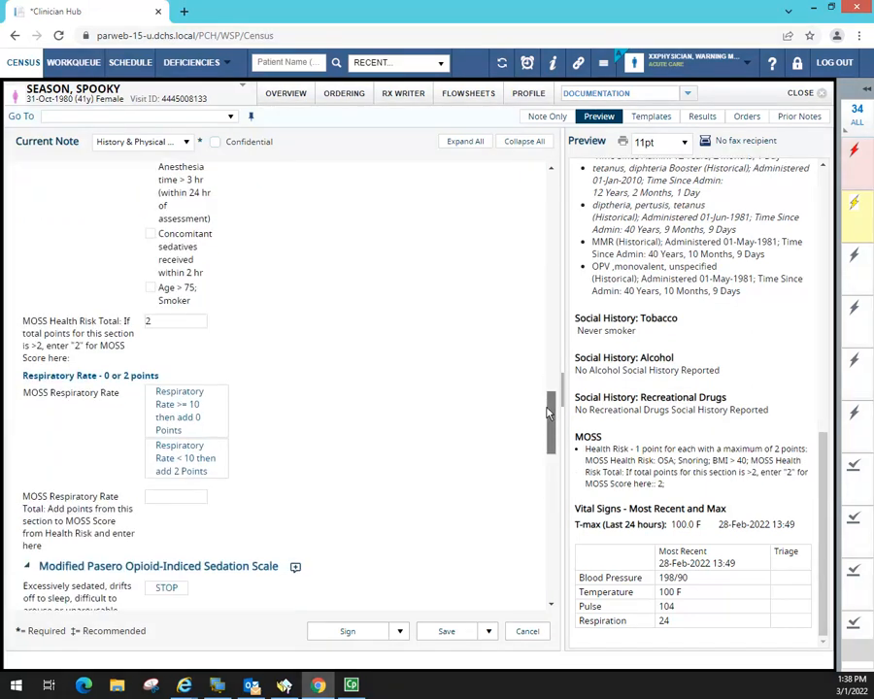
left_click(163, 280)
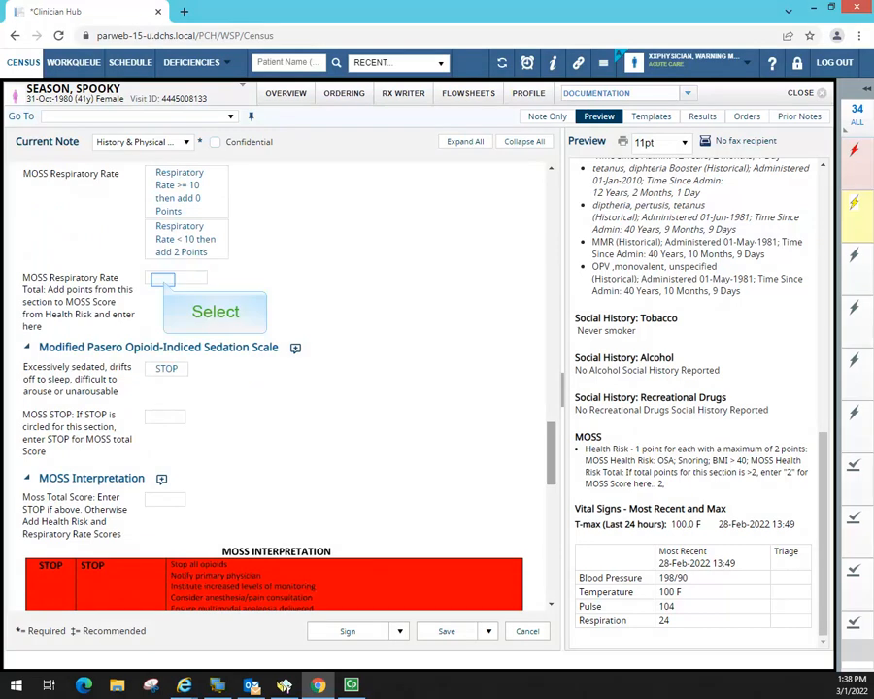
left_click(163, 280)
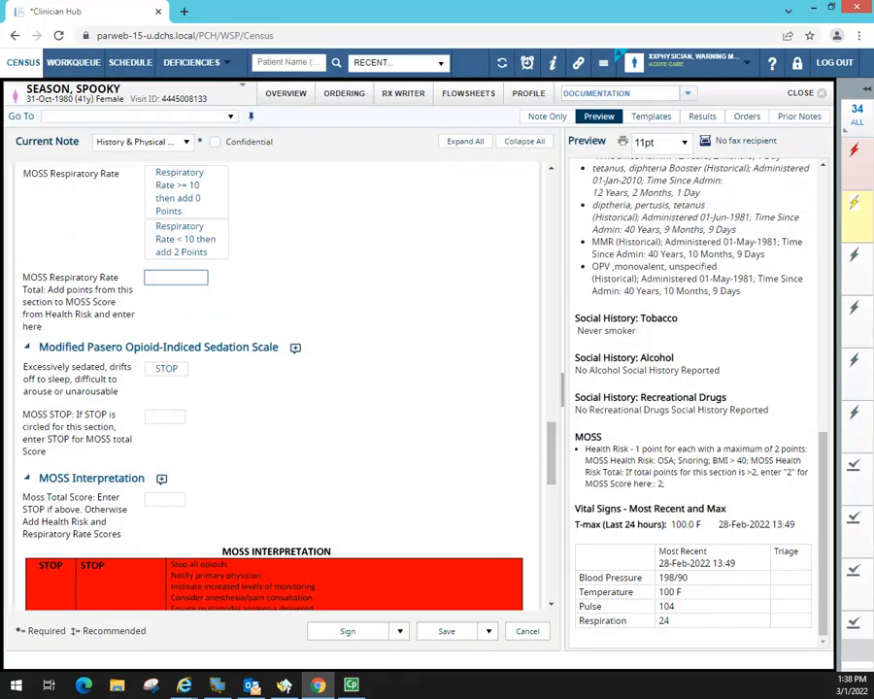
type("2")
key("Return")
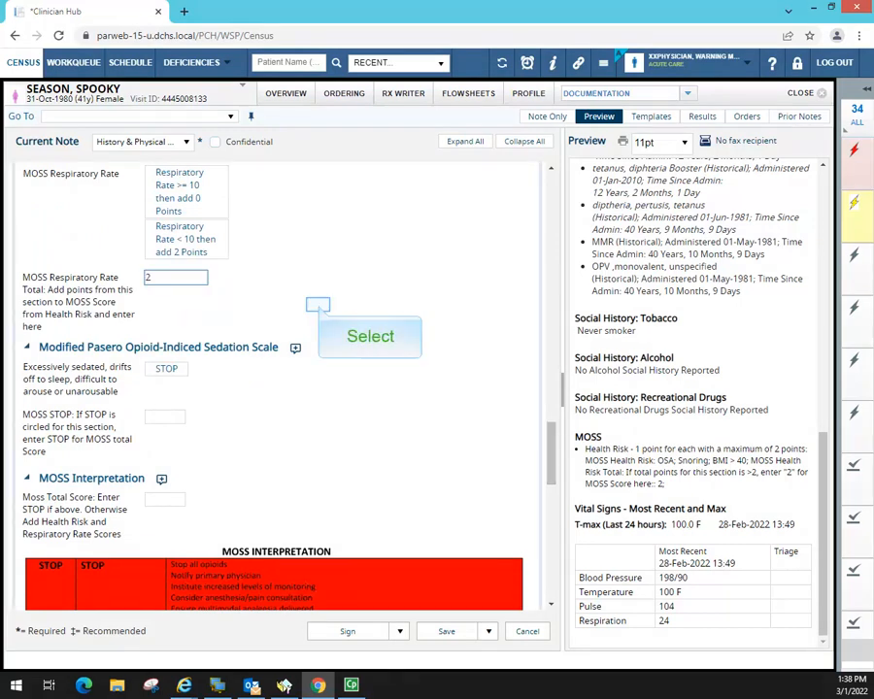
left_click(317, 306)
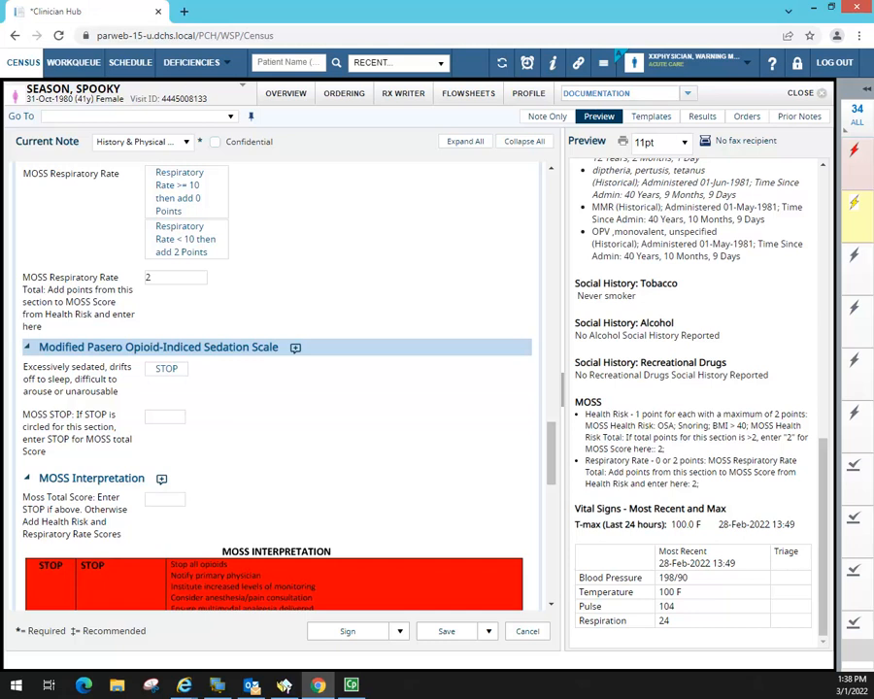
scroll(277, 389, "down", 3)
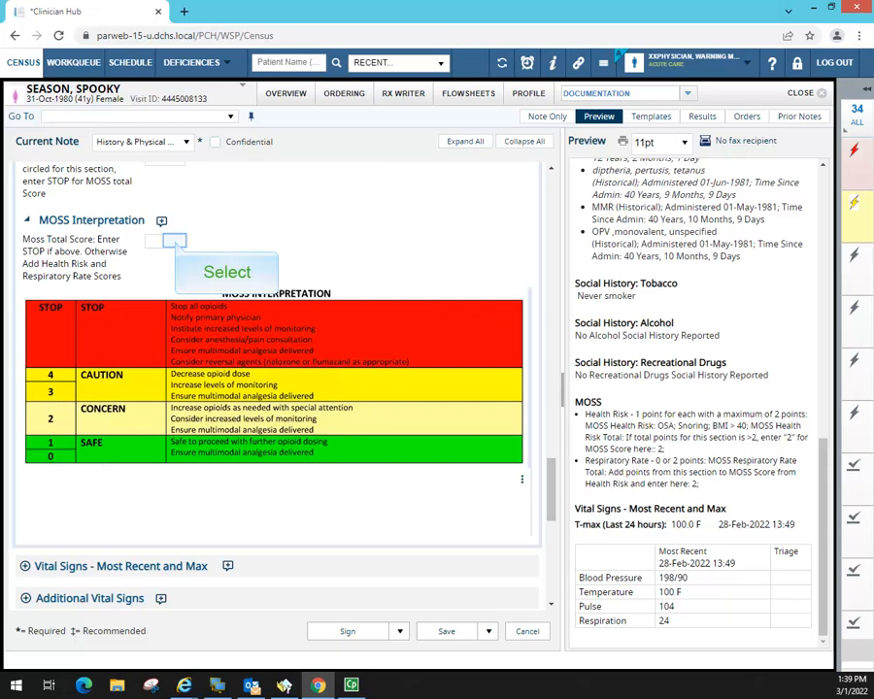
left_click(175, 241)
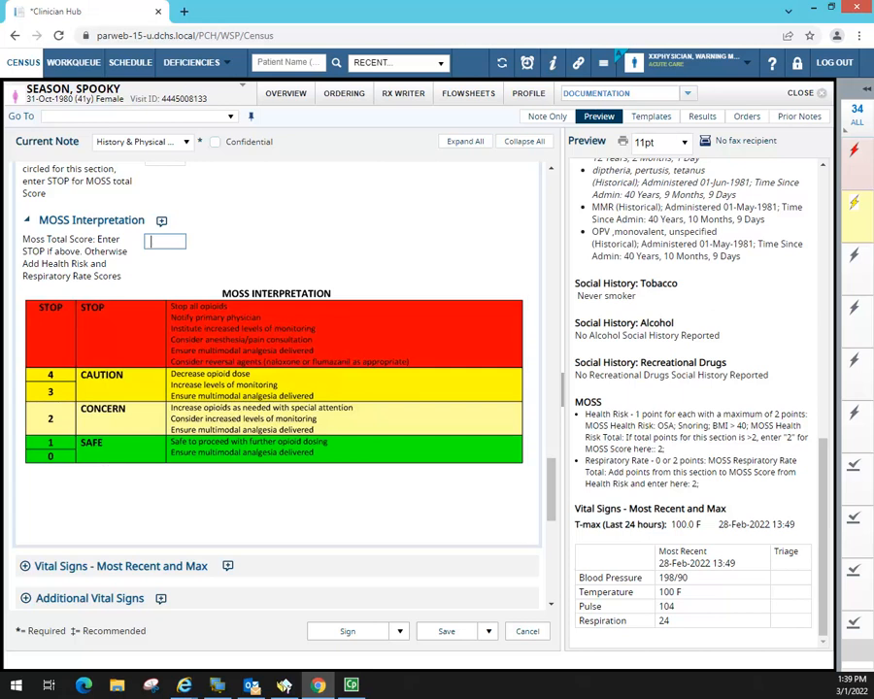
type("4")
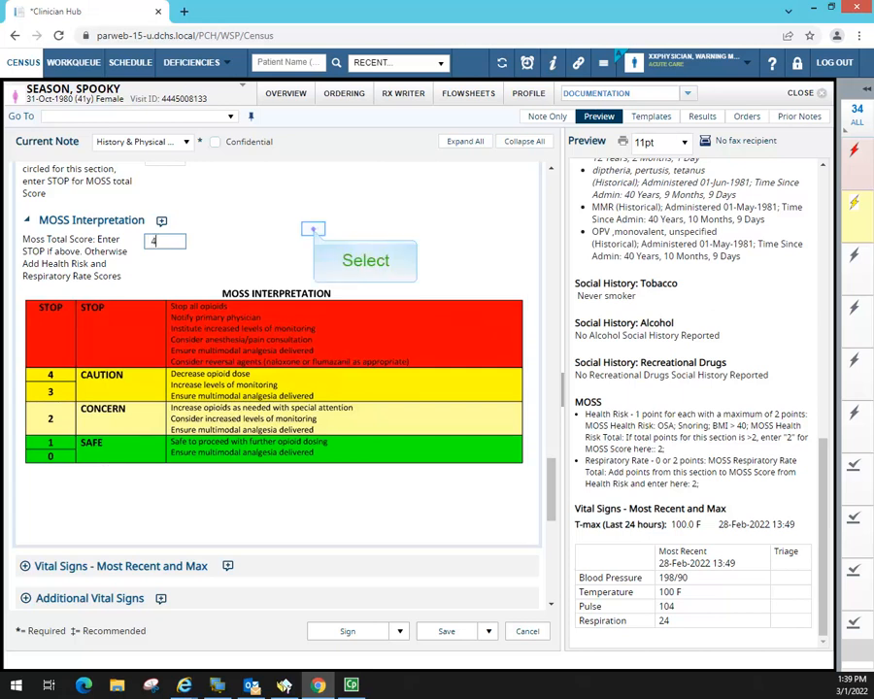
left_click(312, 228)
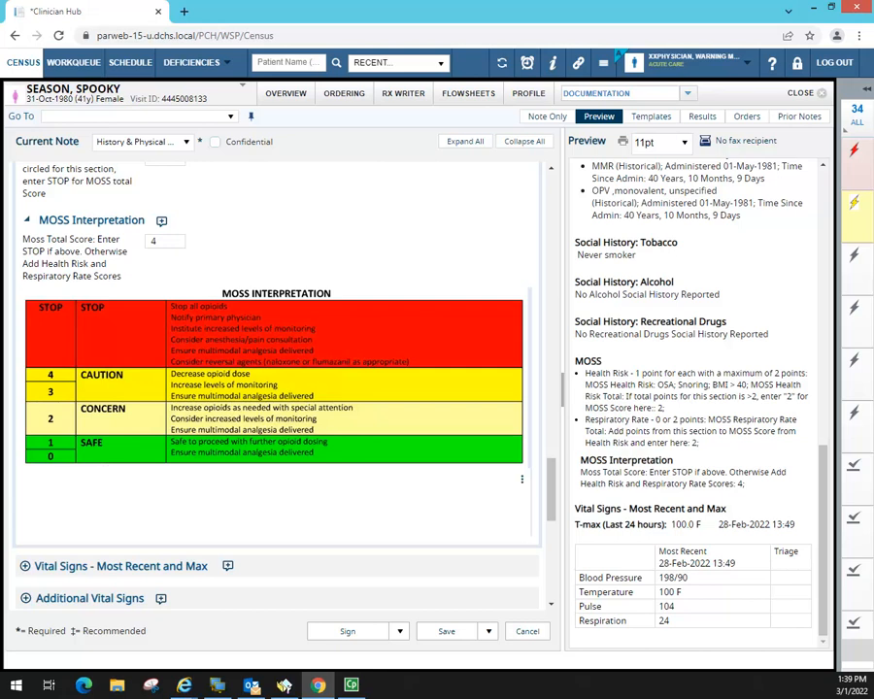
left_click_drag(552, 481, 552, 523)
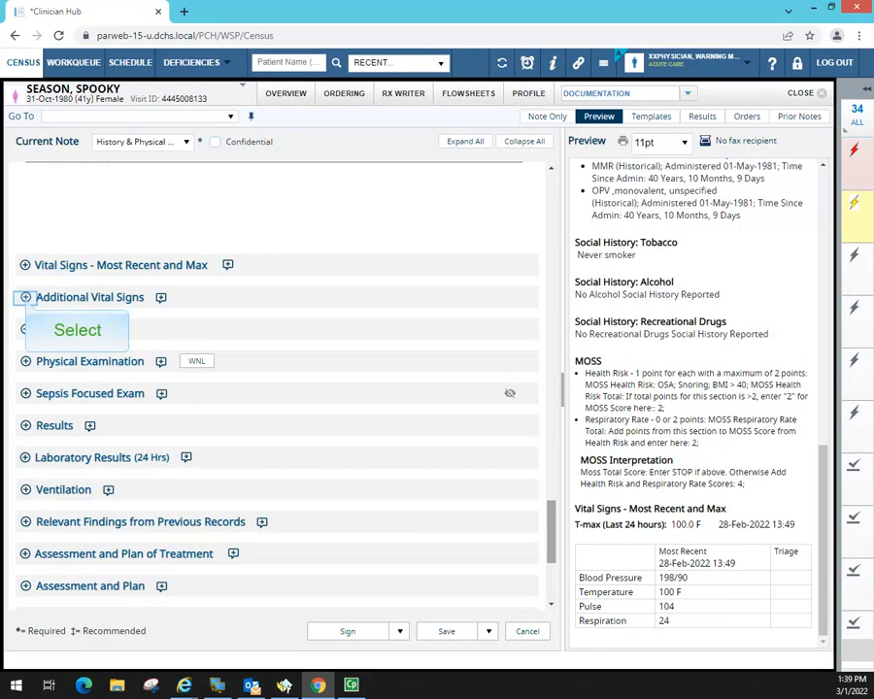
- Expand the Additional Vital Signs, Pain and Physical Examination sections
left_click(26, 298)
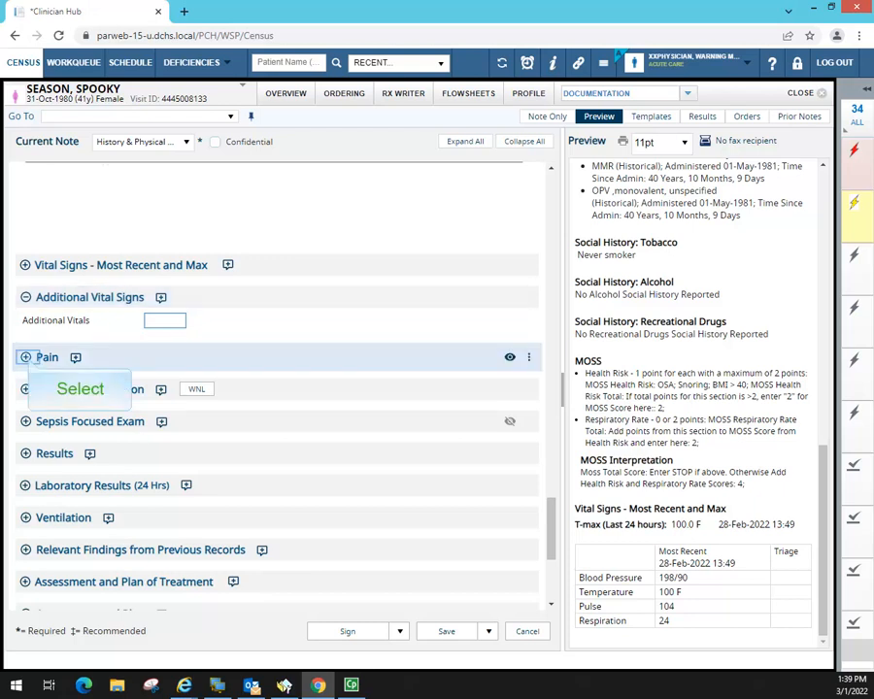
left_click(26, 358)
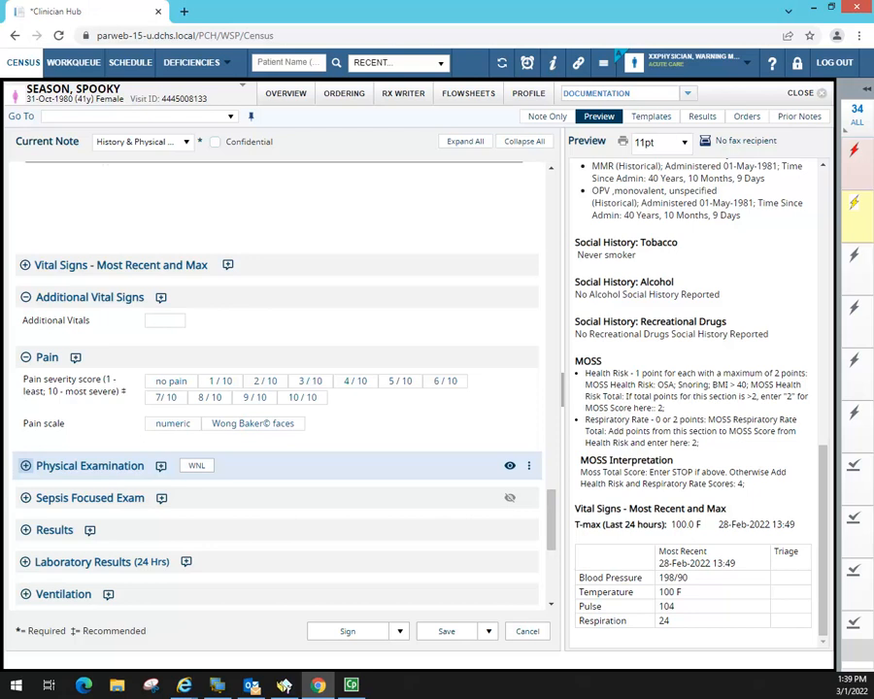
left_click_drag(553, 511, 554, 538)
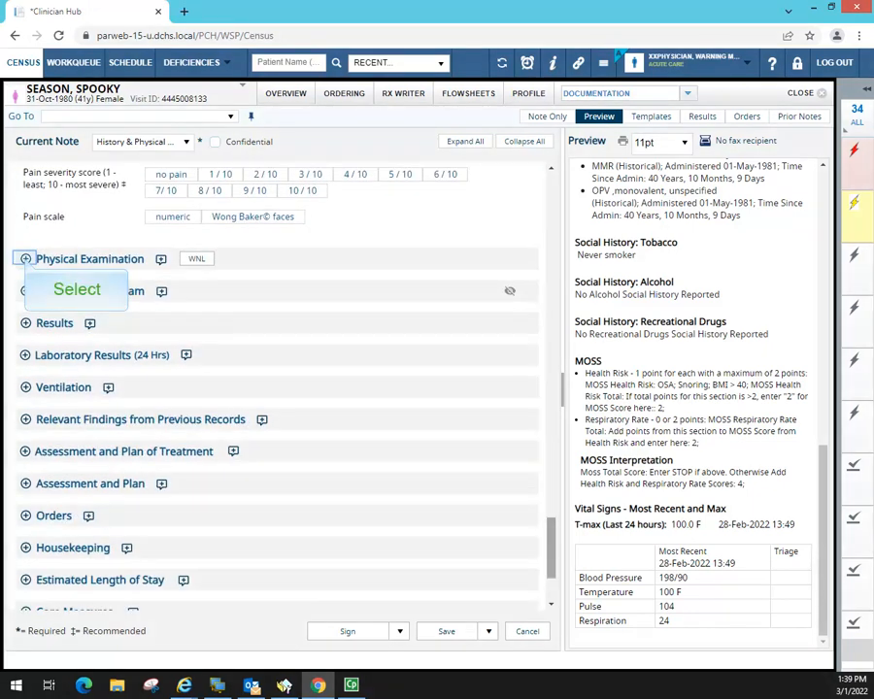
left_click(25, 259)
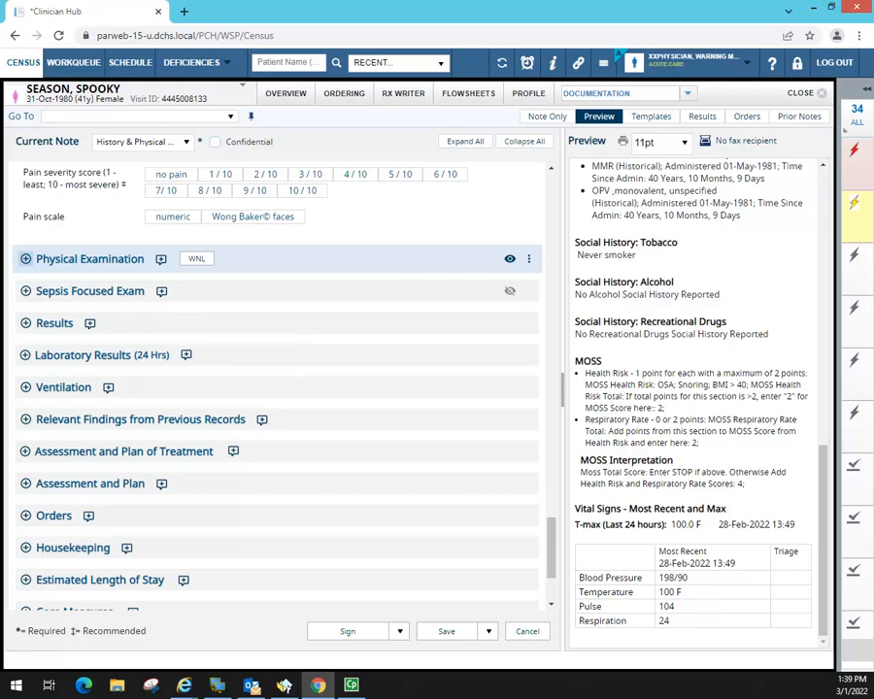
left_click(184, 326)
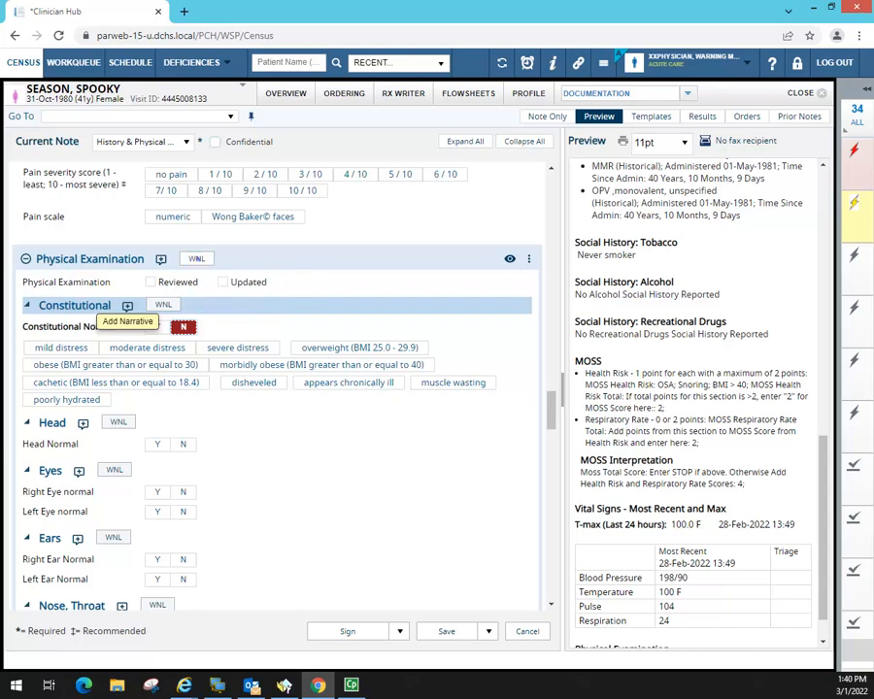
- Mark the physical exam WNL, with Constitutional set back to normal
left_click(196, 259)
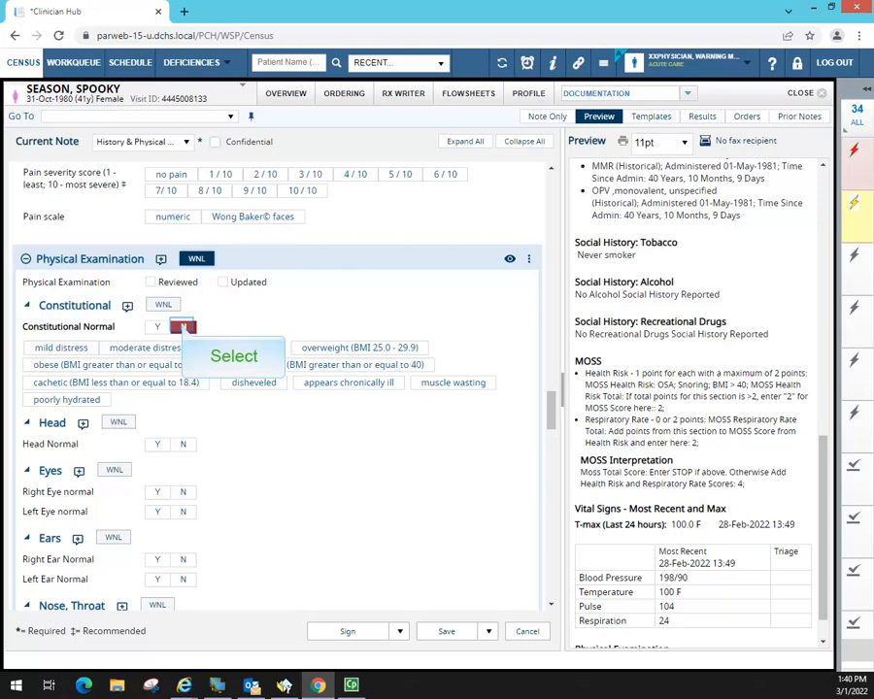
left_click(183, 328)
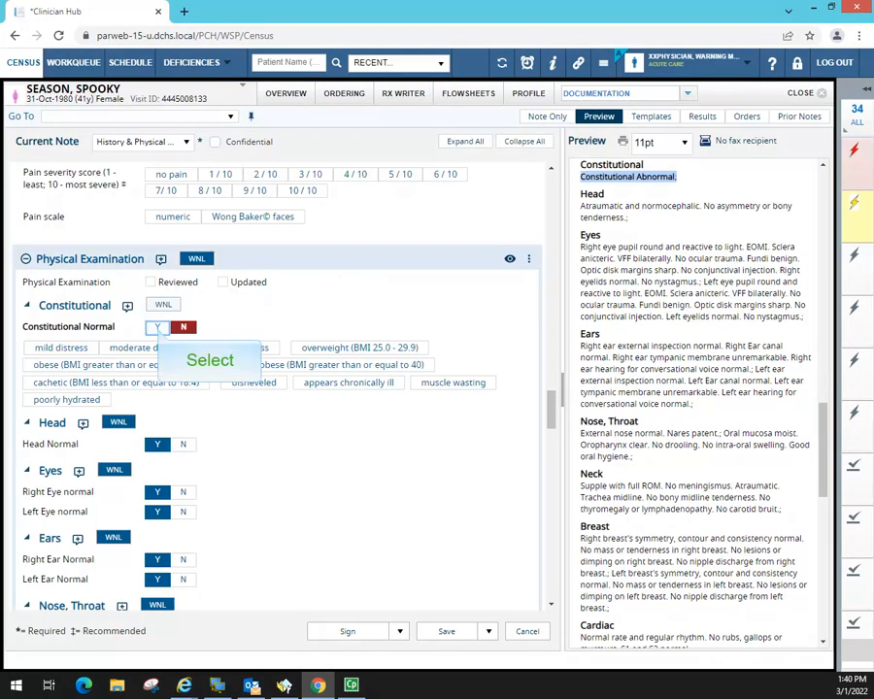
left_click(159, 329)
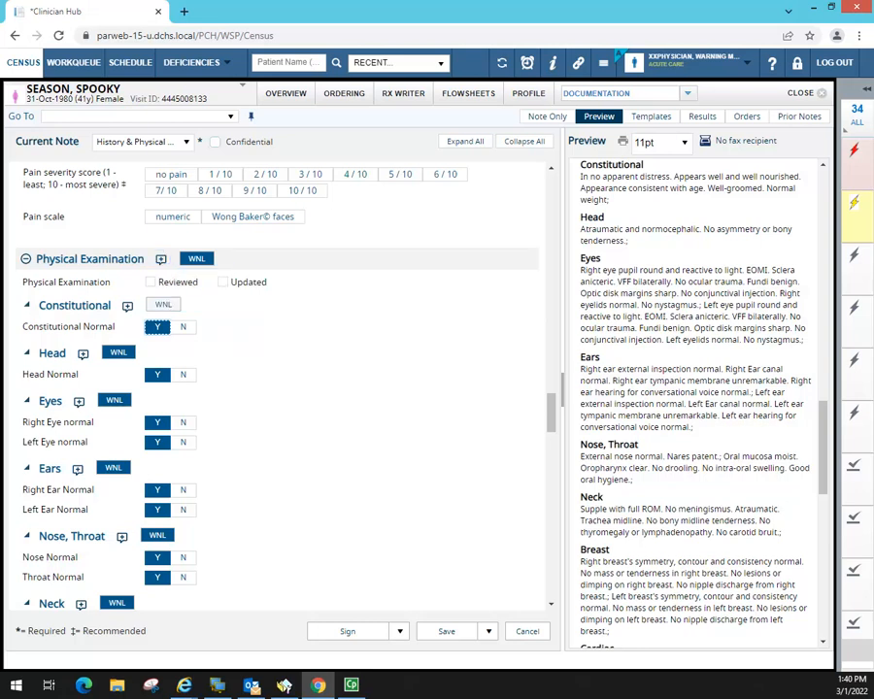
- Add a js.pe exam narrative, replacing 'not distressed' with 'distressed with move to their room'
left_click(162, 259)
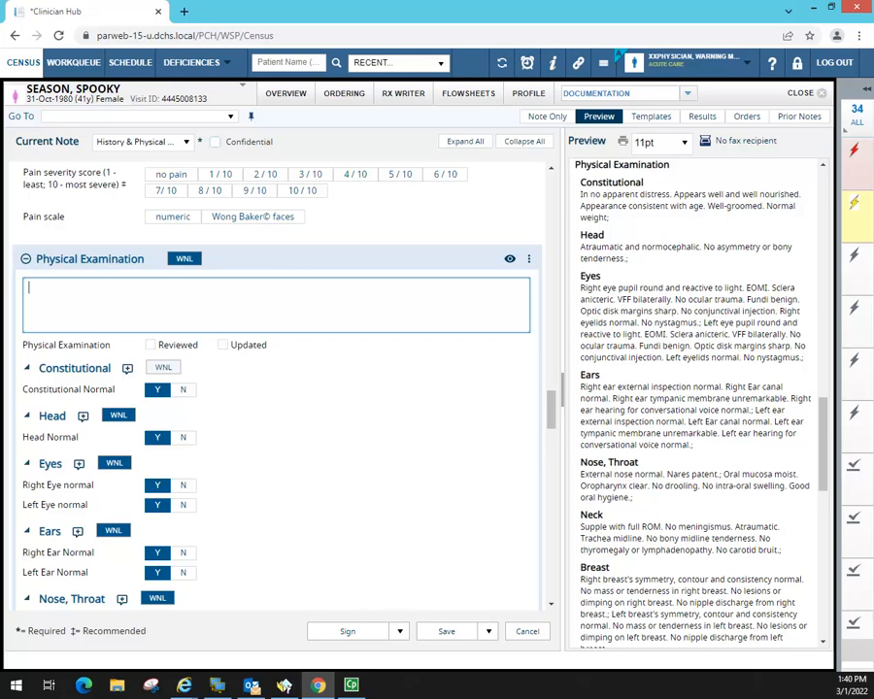
type("js.pe")
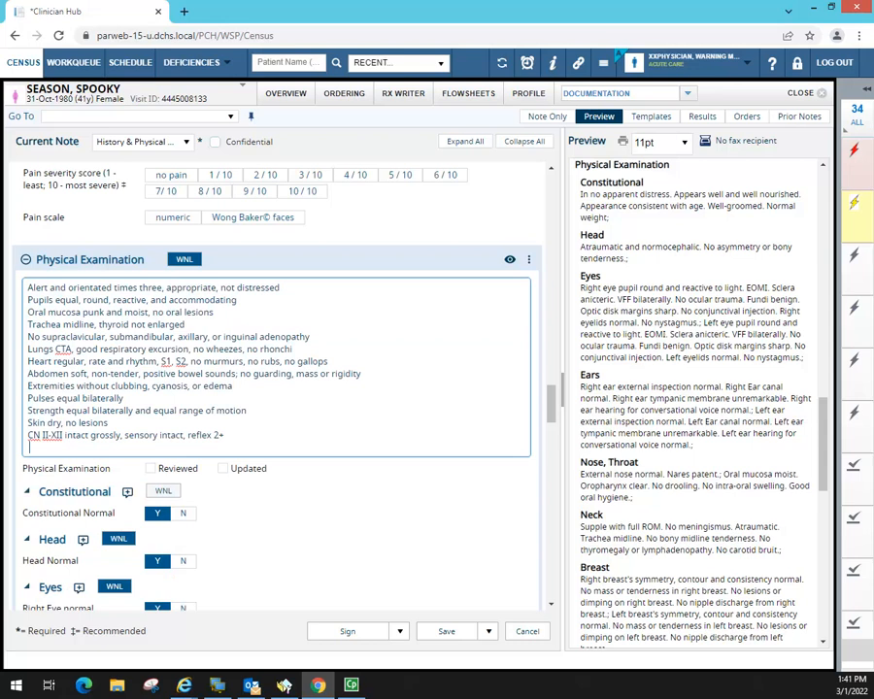
left_click_drag(281, 288, 221, 288)
key("BackSpace")
type("distressed with move to their room.")
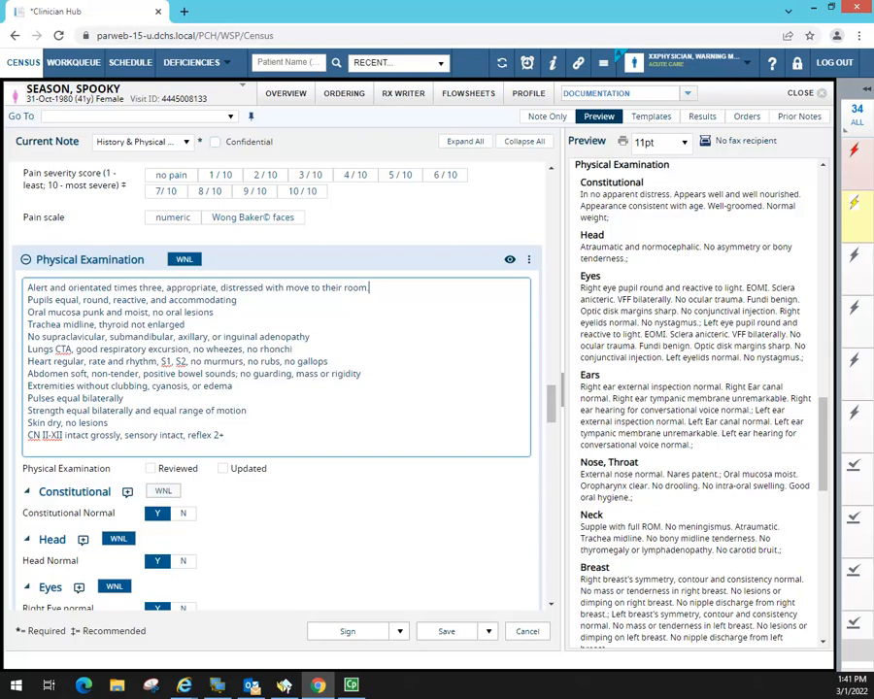
left_click_drag(825, 449, 843, 569)
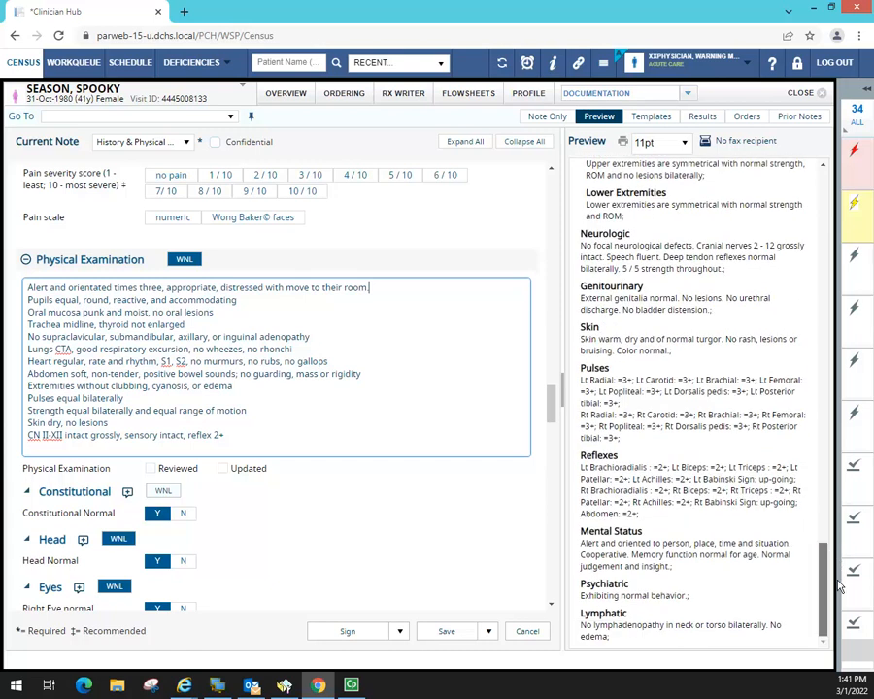
left_click_drag(841, 547, 837, 442)
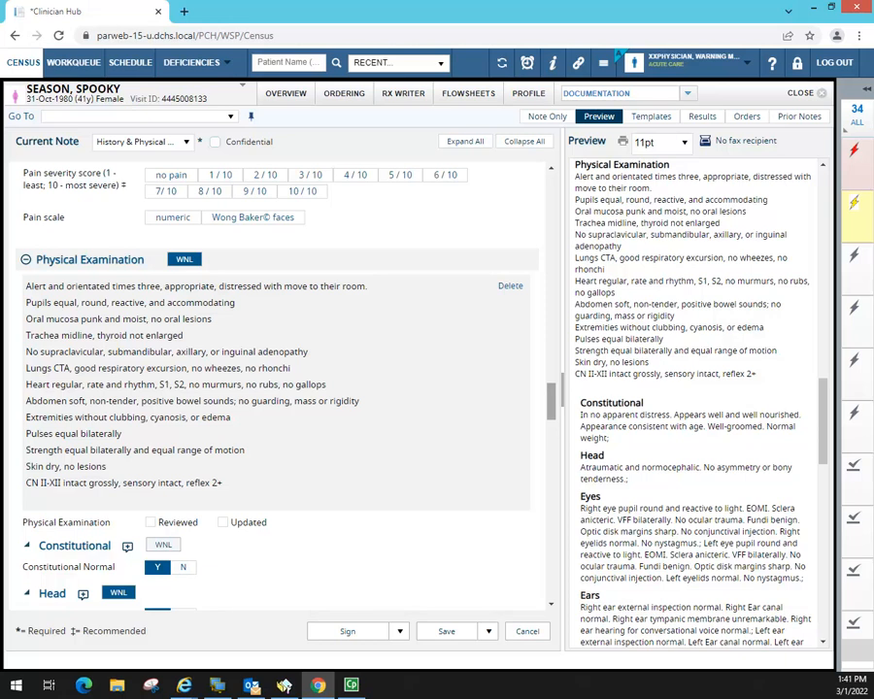
left_click_drag(554, 401, 558, 511)
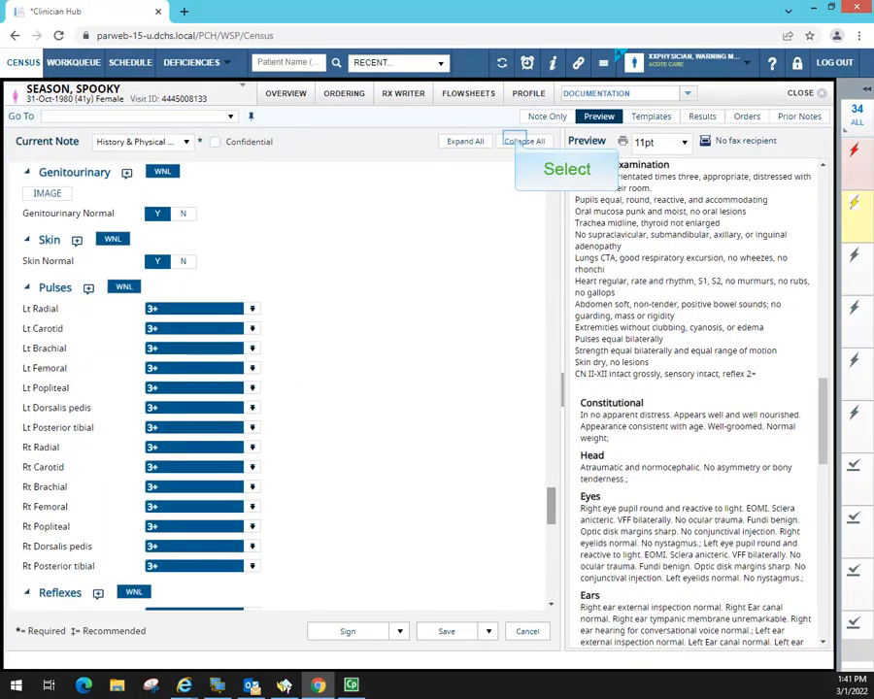
left_click(525, 141)
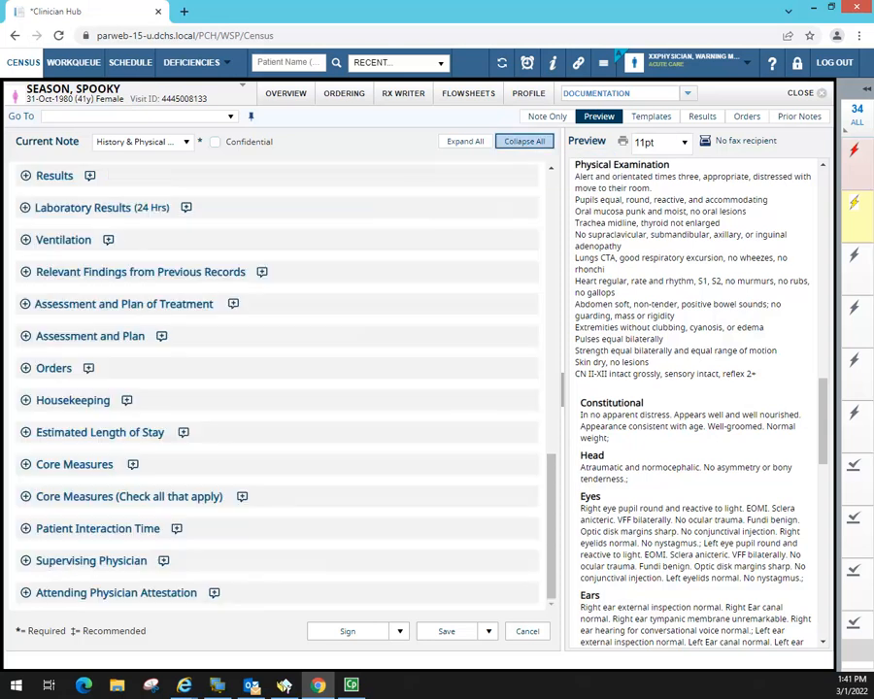
left_click_drag(824, 392, 832, 583)
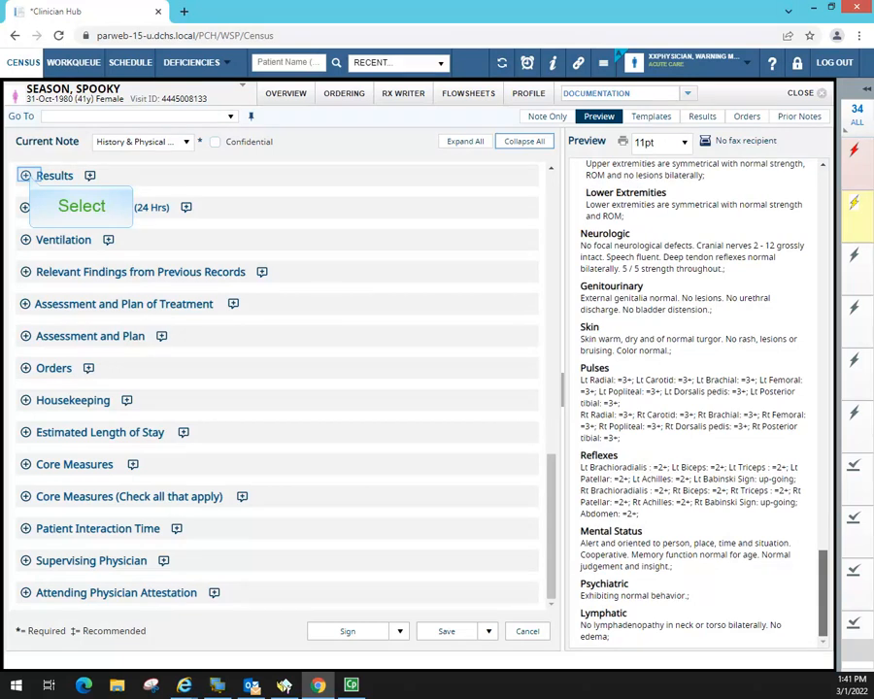
left_click(26, 176)
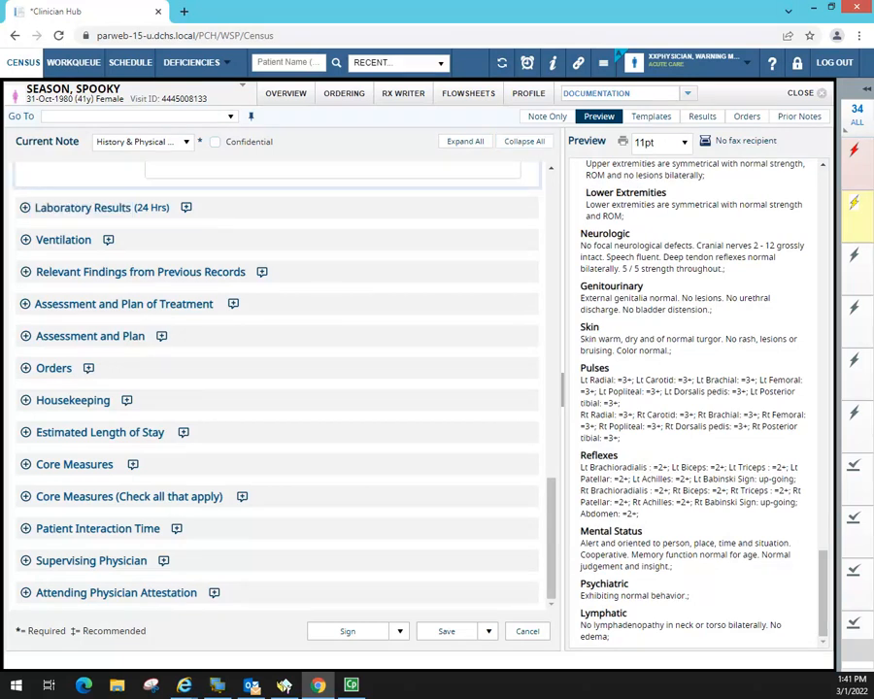
left_click_drag(551, 510, 554, 394)
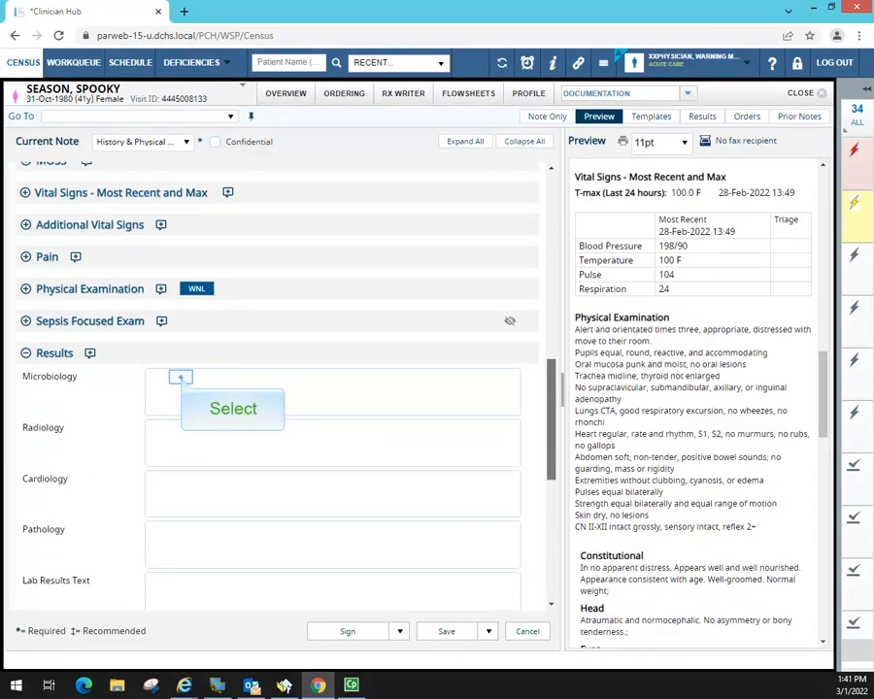
left_click(180, 377)
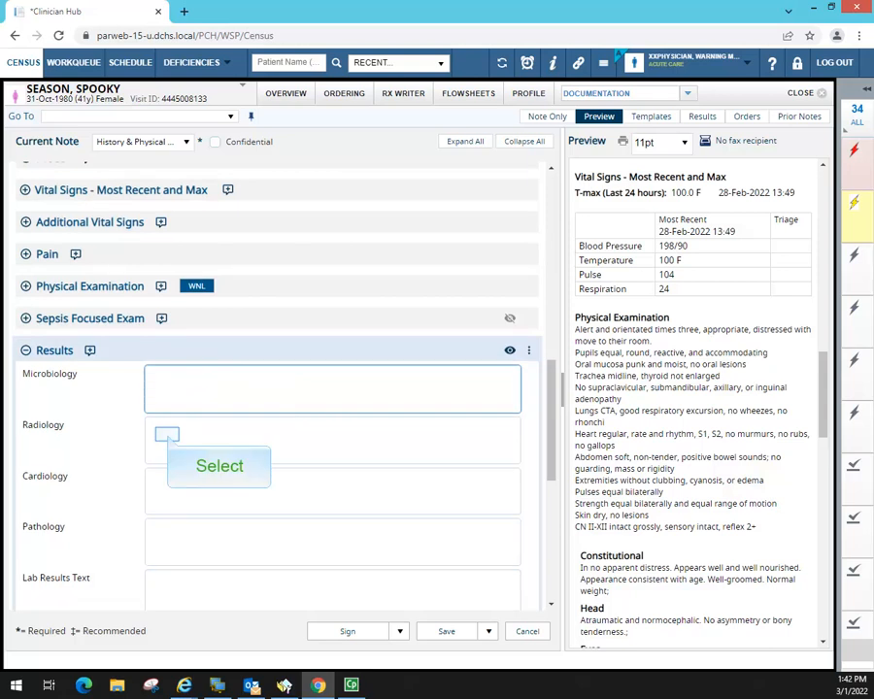
left_click(167, 434)
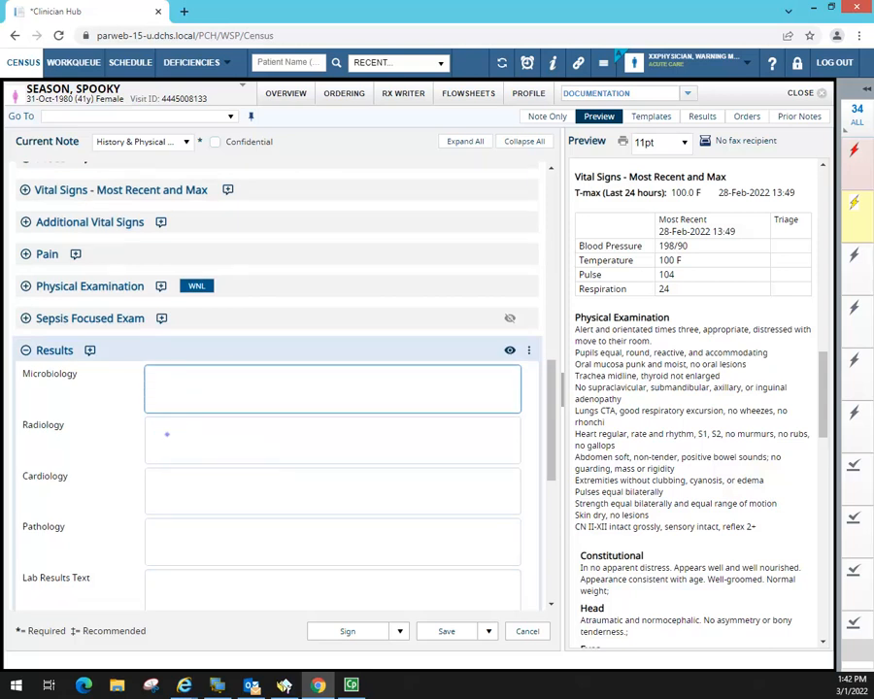
left_click(168, 496)
left_click(170, 535)
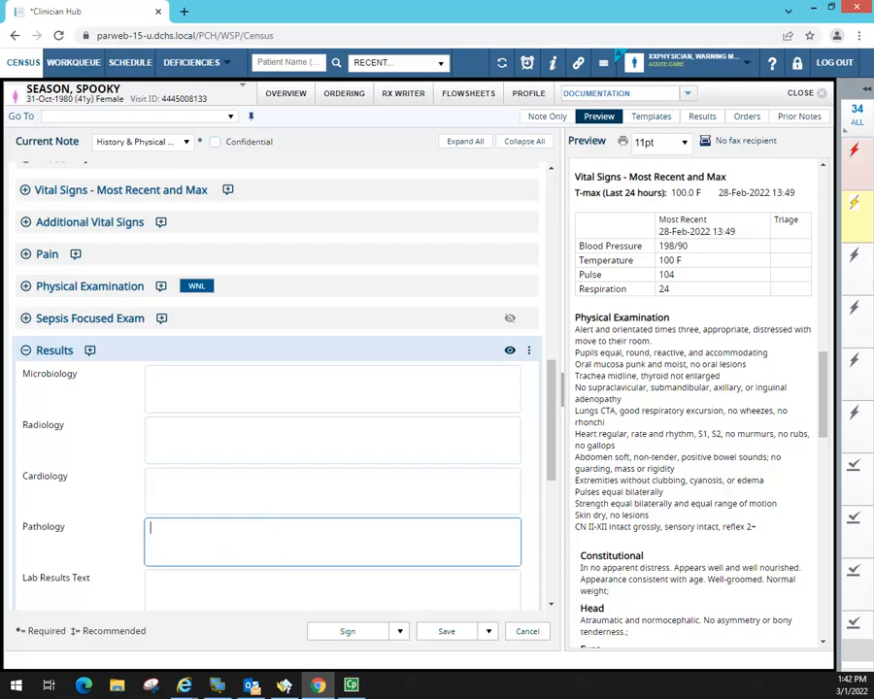
scroll(343, 512, "down", 3)
left_click(159, 307)
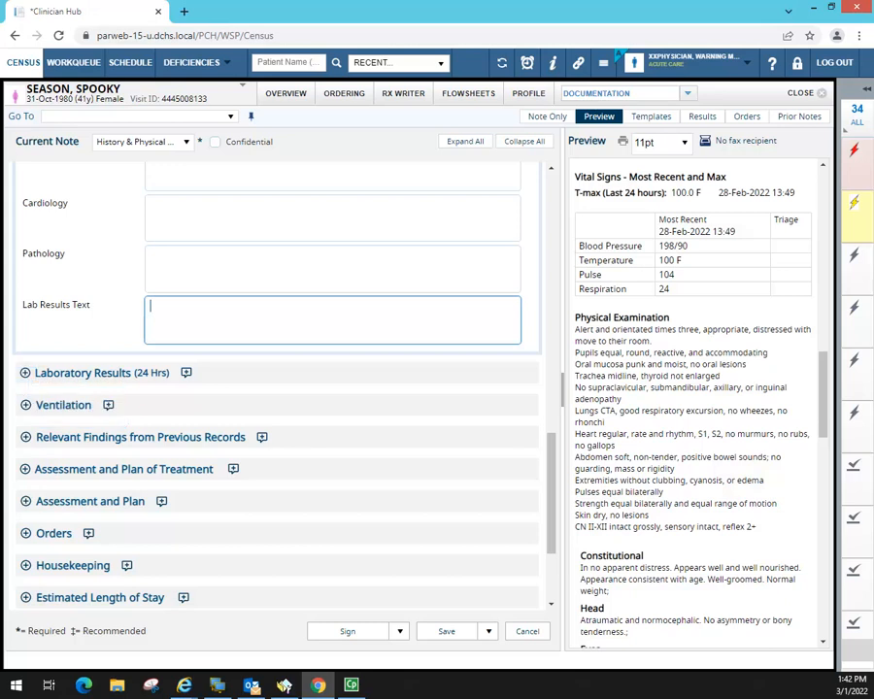
left_click(25, 373)
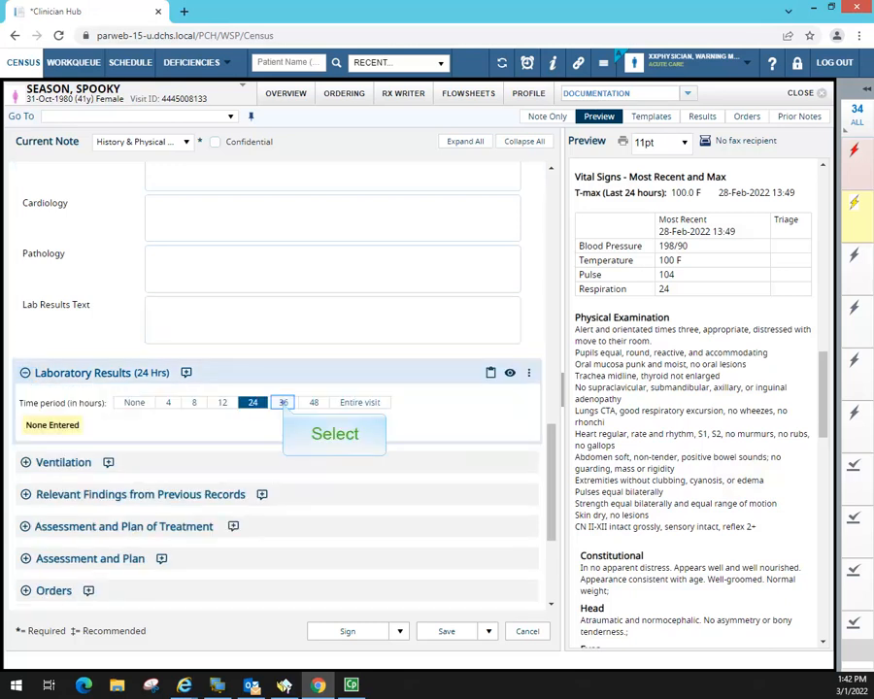
left_click(283, 402)
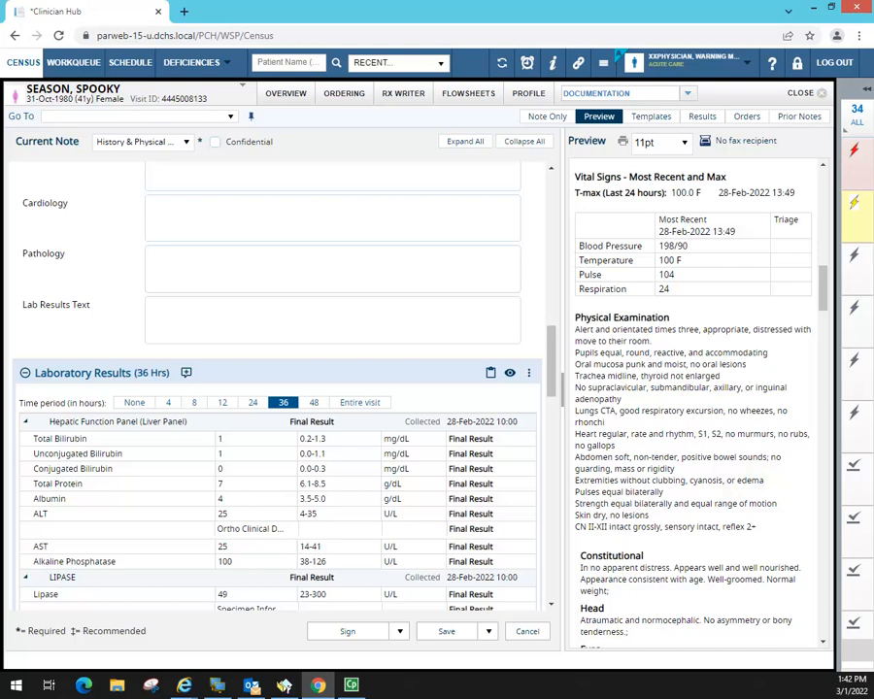
left_click_drag(550, 363, 549, 317)
left_click(171, 332)
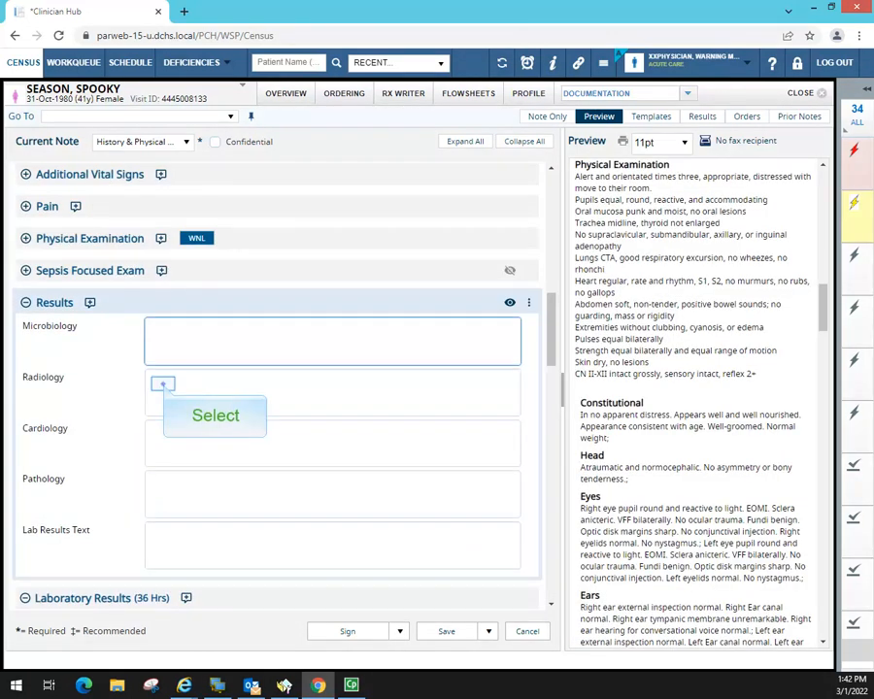
left_click(162, 385)
left_click(172, 438)
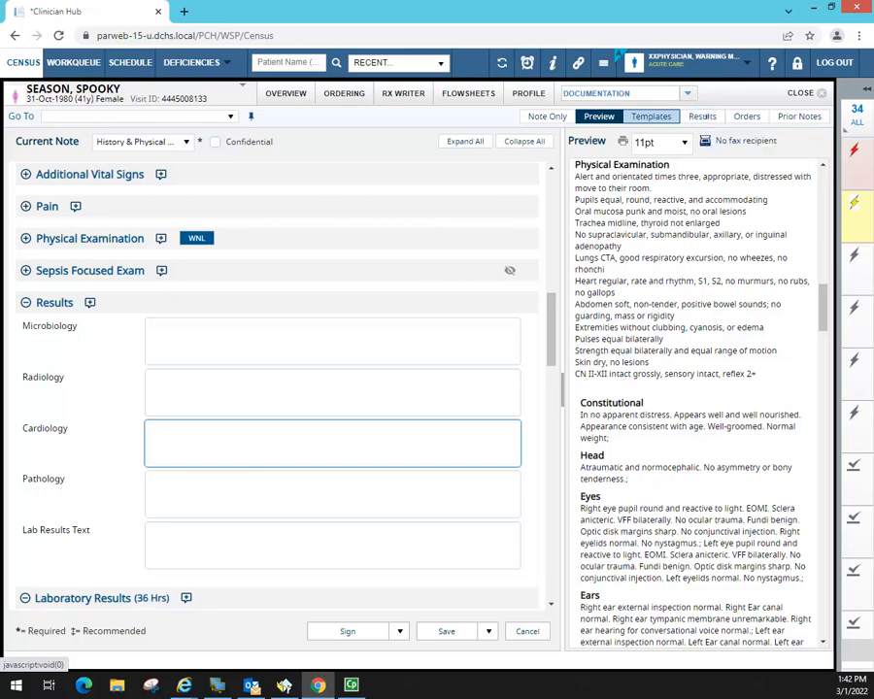
- Show the Diag Imaging results and open the CT Head w/o Contrast report
left_click(702, 116)
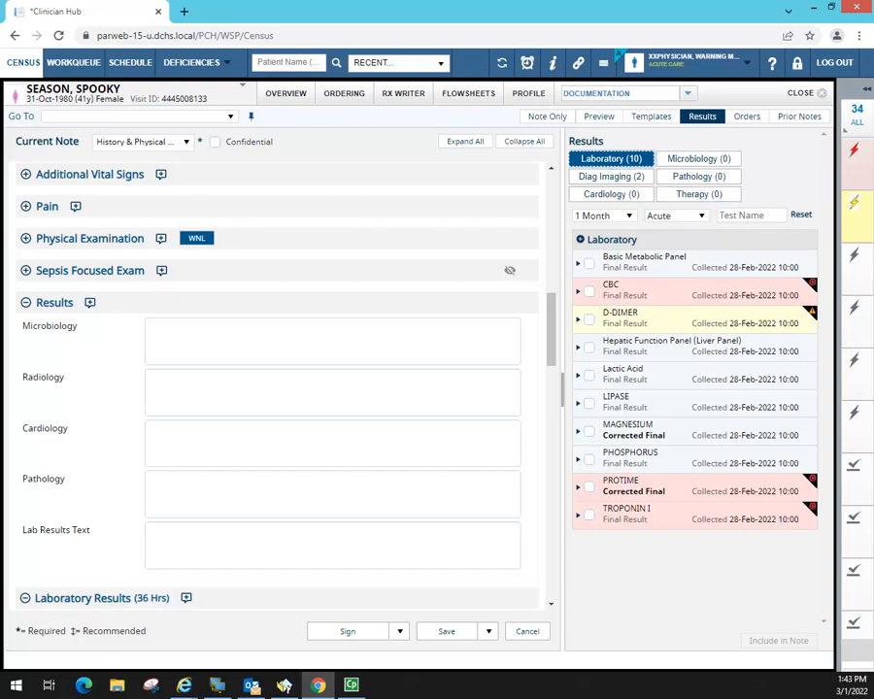
left_click(611, 176)
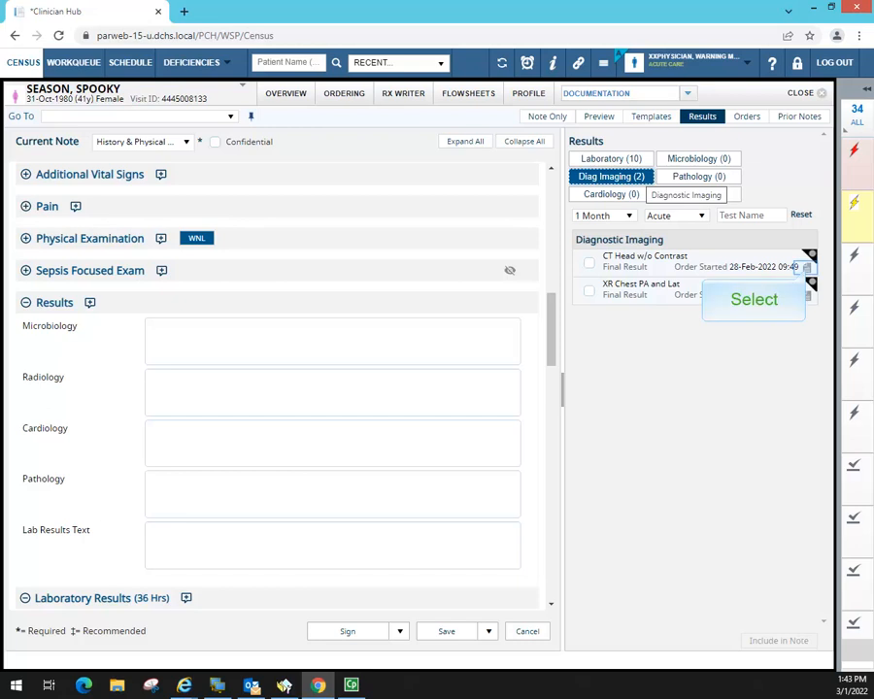
left_click(807, 268)
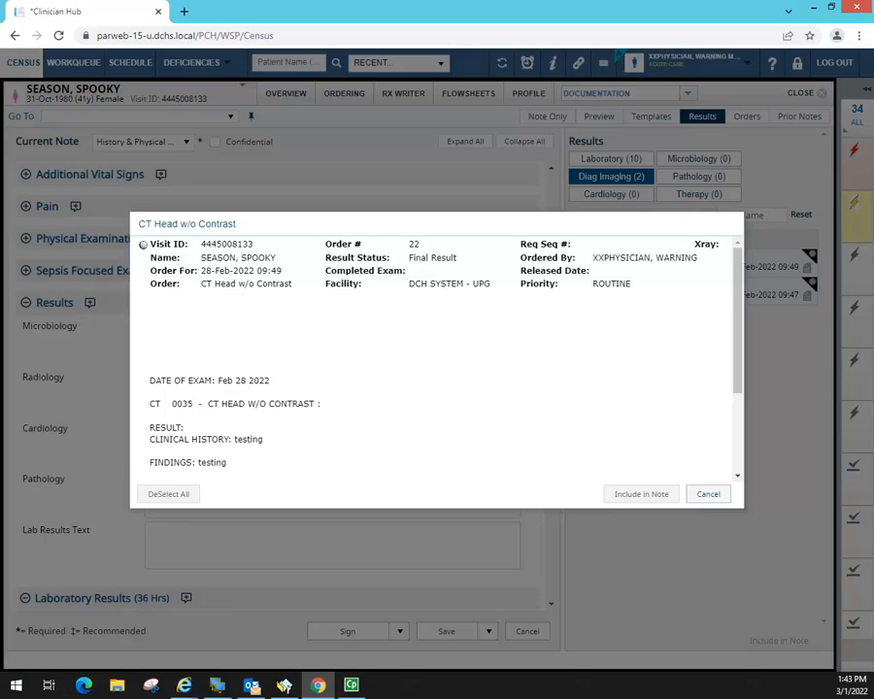
scroll(405, 394, "down", 3)
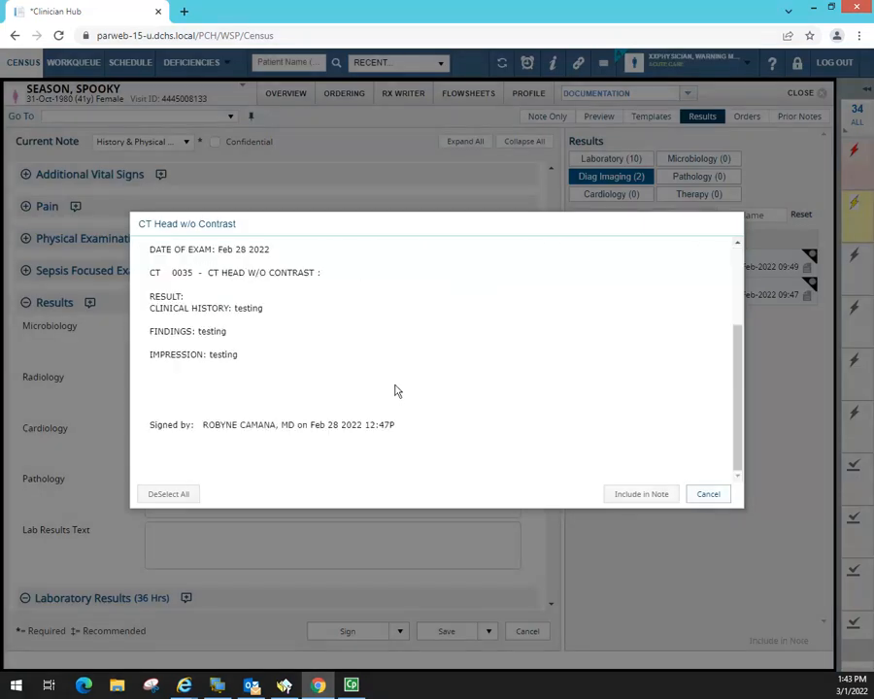
scroll(377, 397, "up", 3)
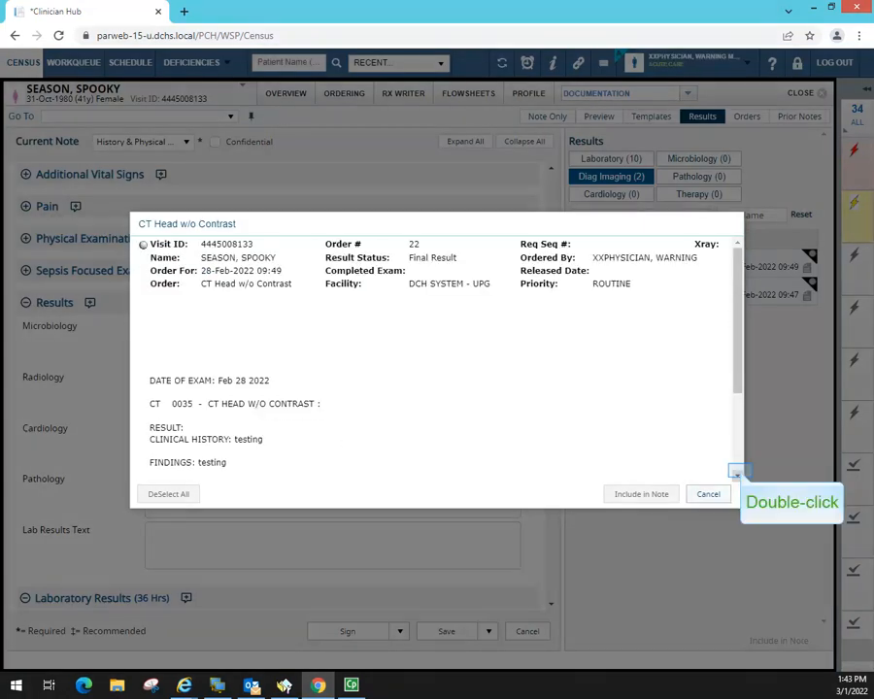
double_click(738, 475)
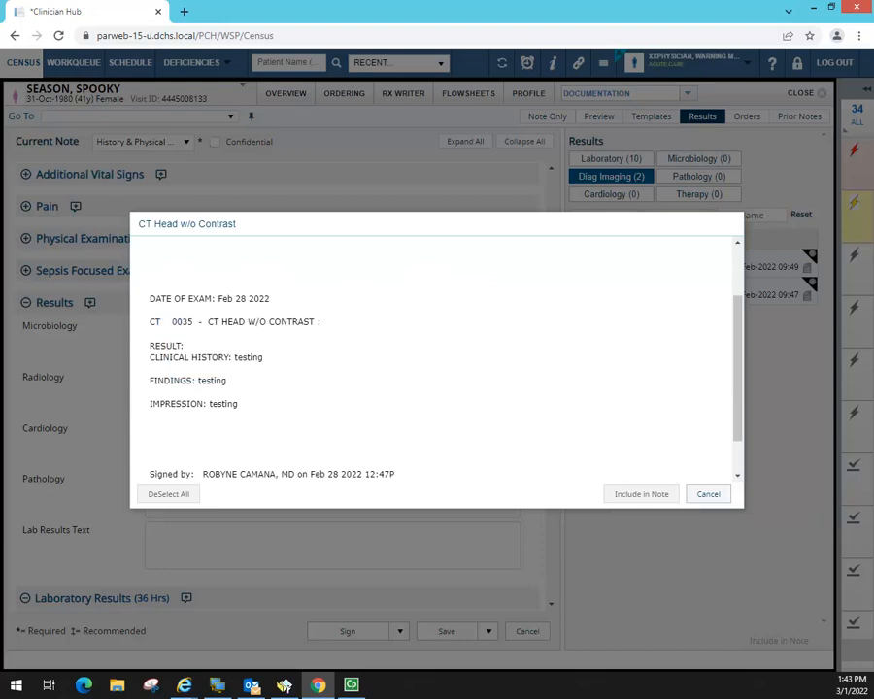
- Copy the report text from DATE OF EXAM to IMPRESSION and cancel back to the note
left_click_drag(149, 295, 243, 406)
right_click(316, 326)
right_click(316, 328)
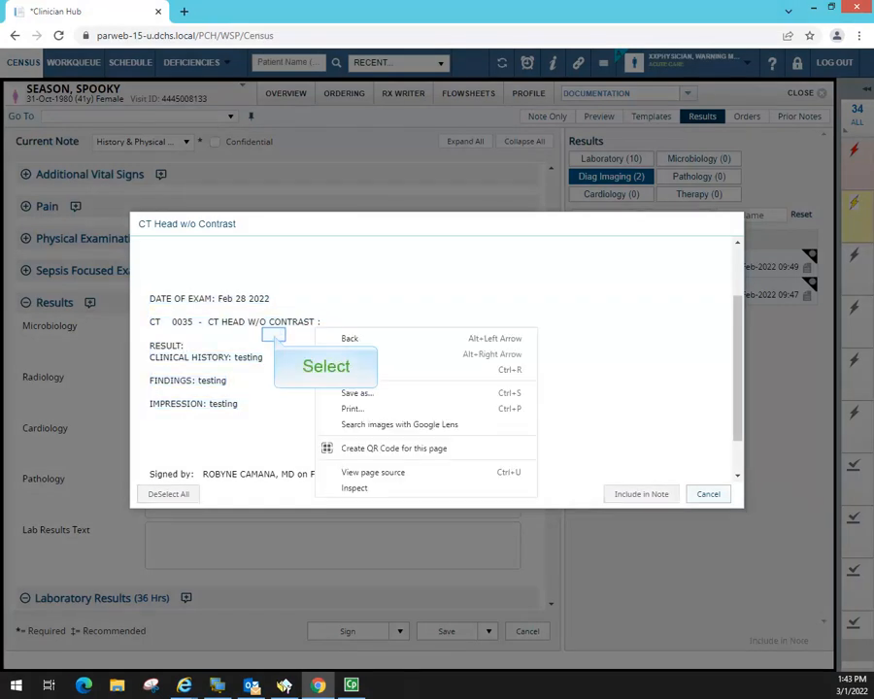
left_click(274, 335)
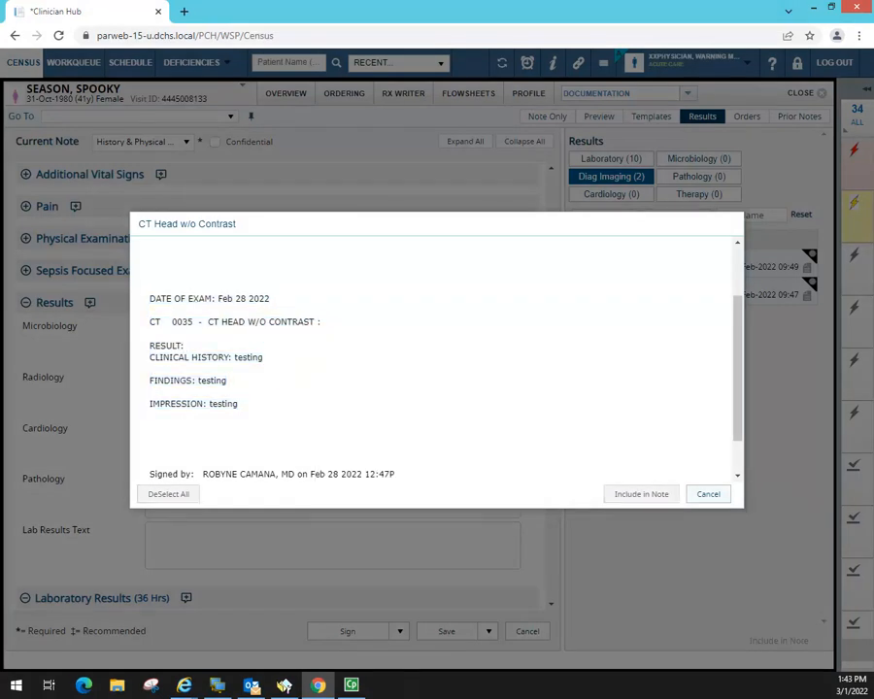
left_click_drag(150, 295, 269, 409)
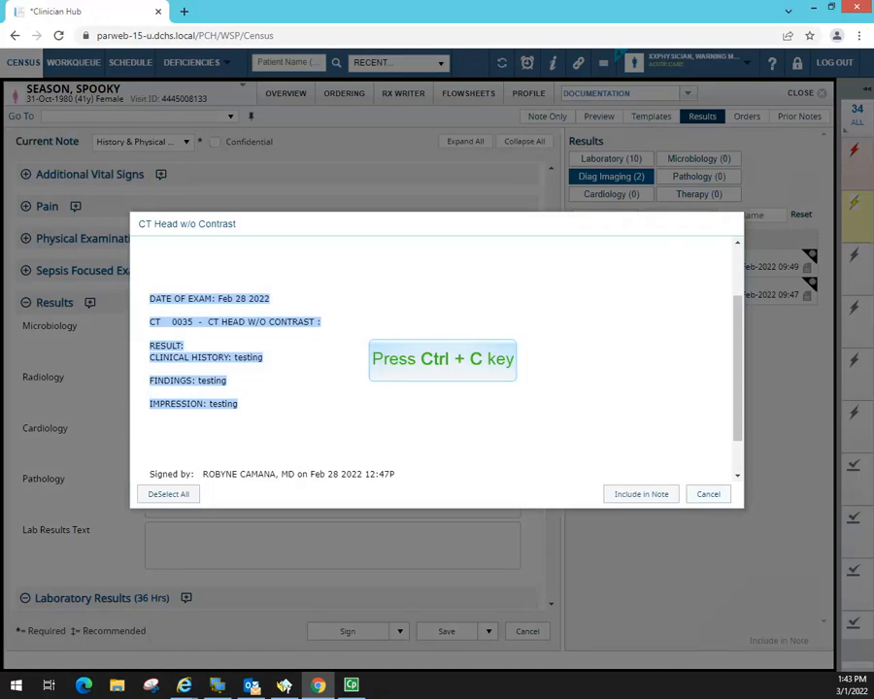
key("ctrl+c")
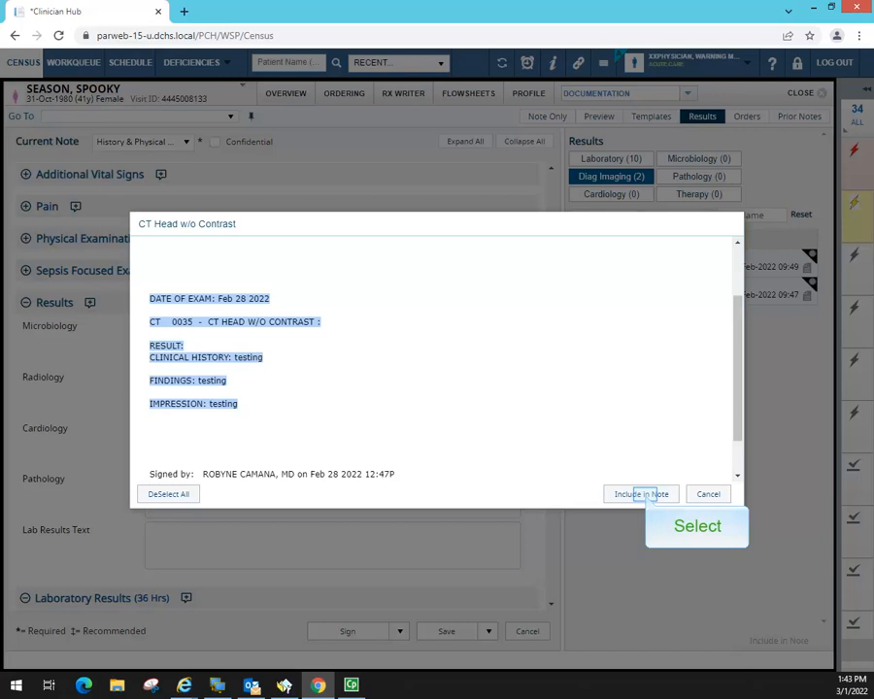
left_click(647, 495)
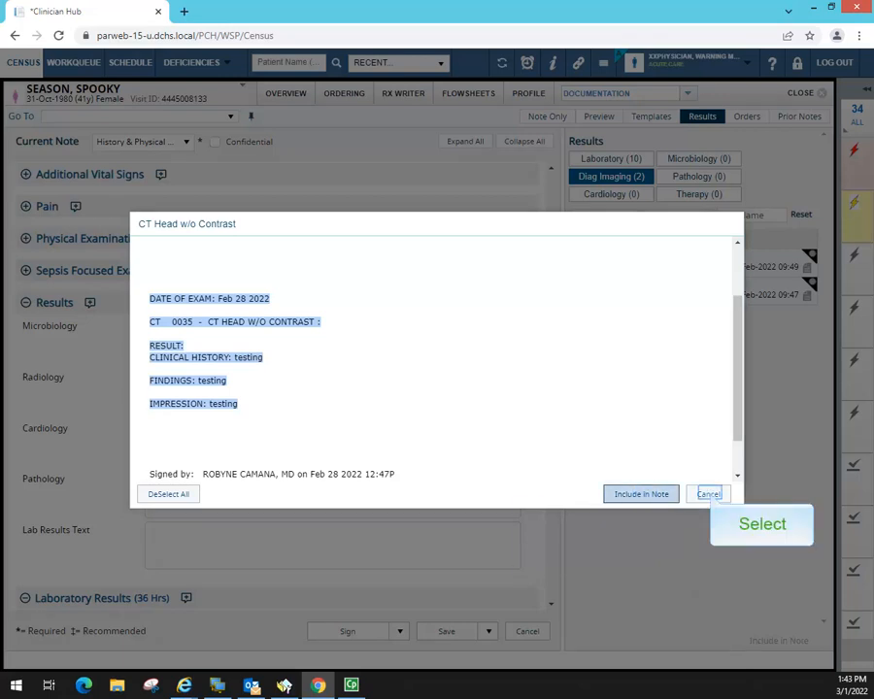
left_click(710, 493)
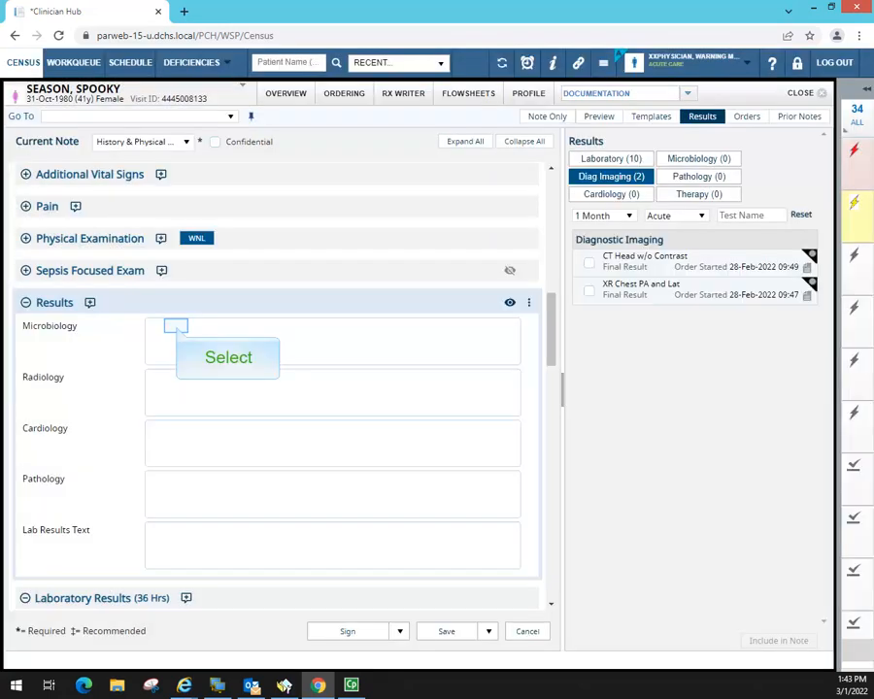
left_click(176, 326)
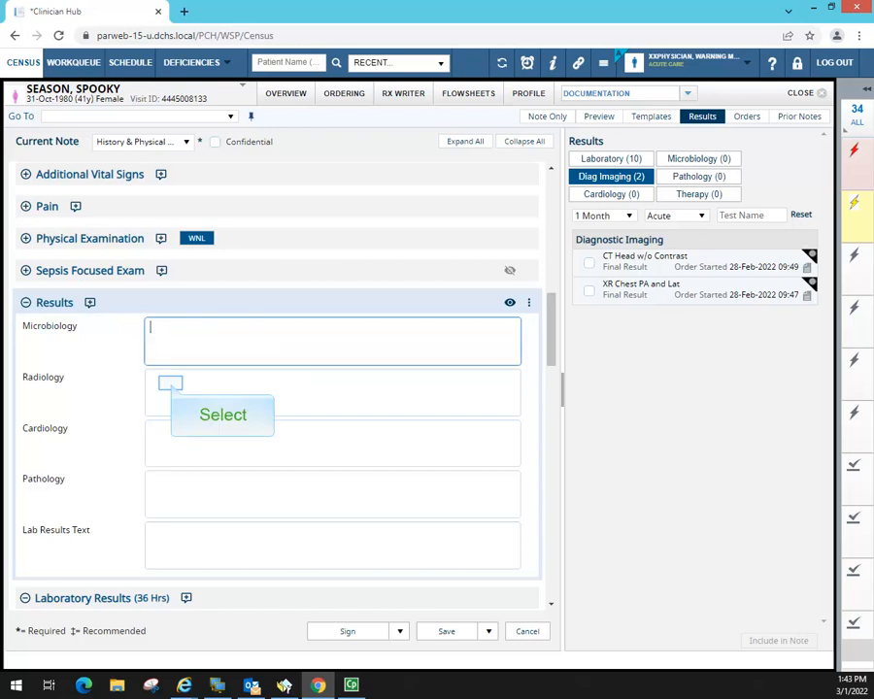
left_click(171, 384)
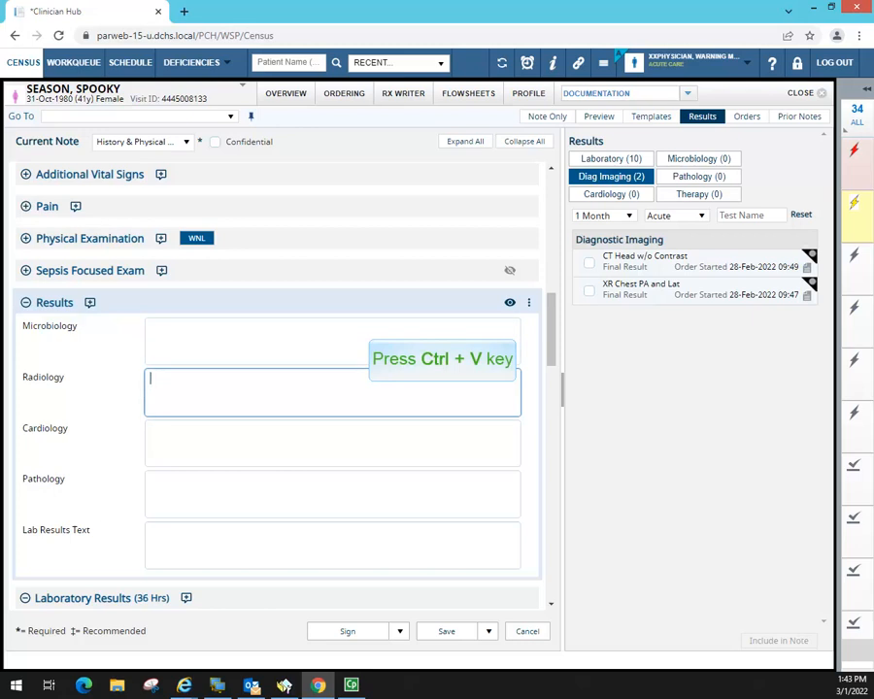
key("ctrl+v")
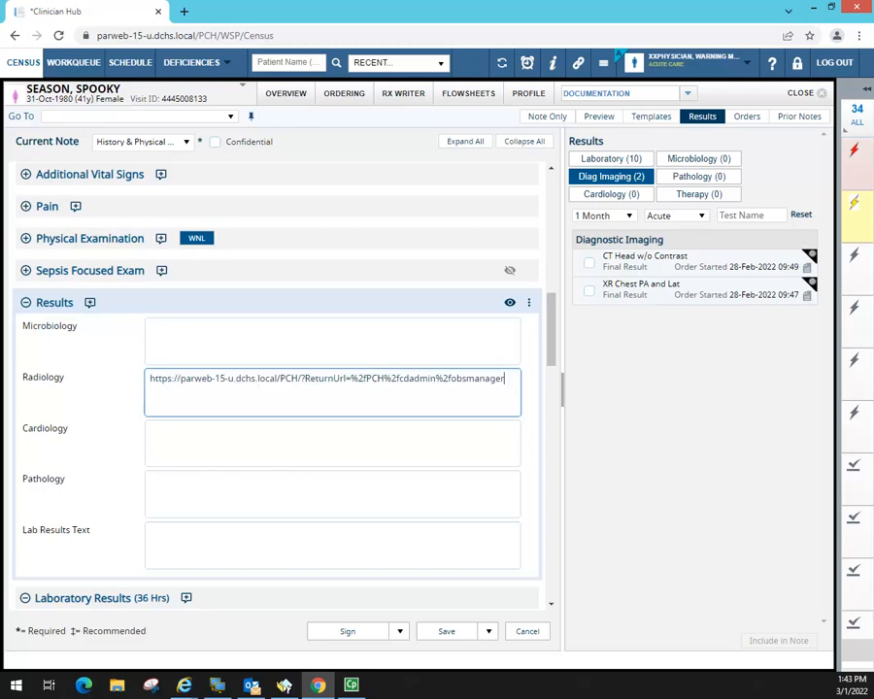
left_click_drag(505, 379, 148, 379)
key("BackSpace")
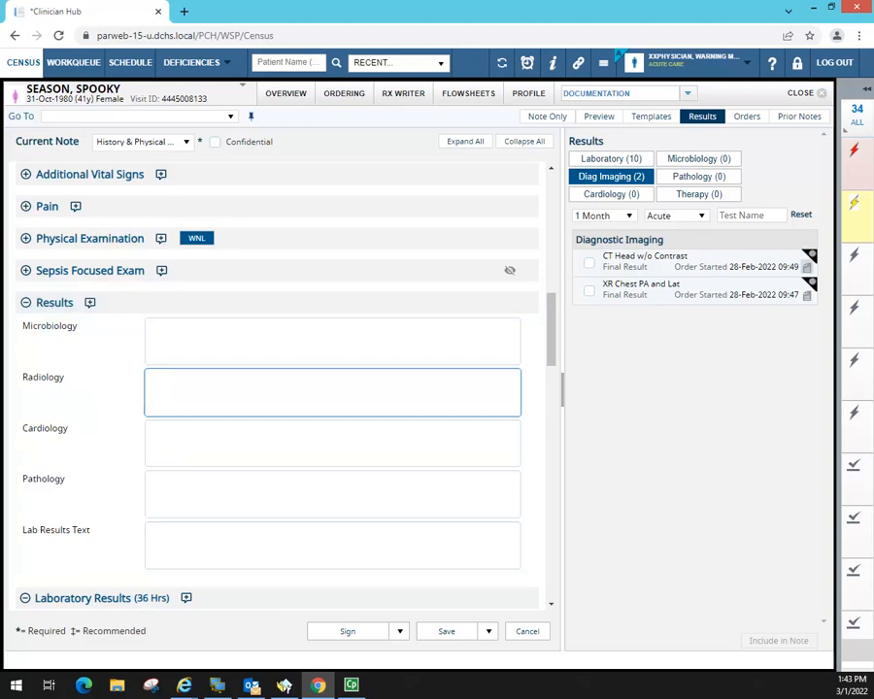
left_click_drag(551, 330, 546, 280)
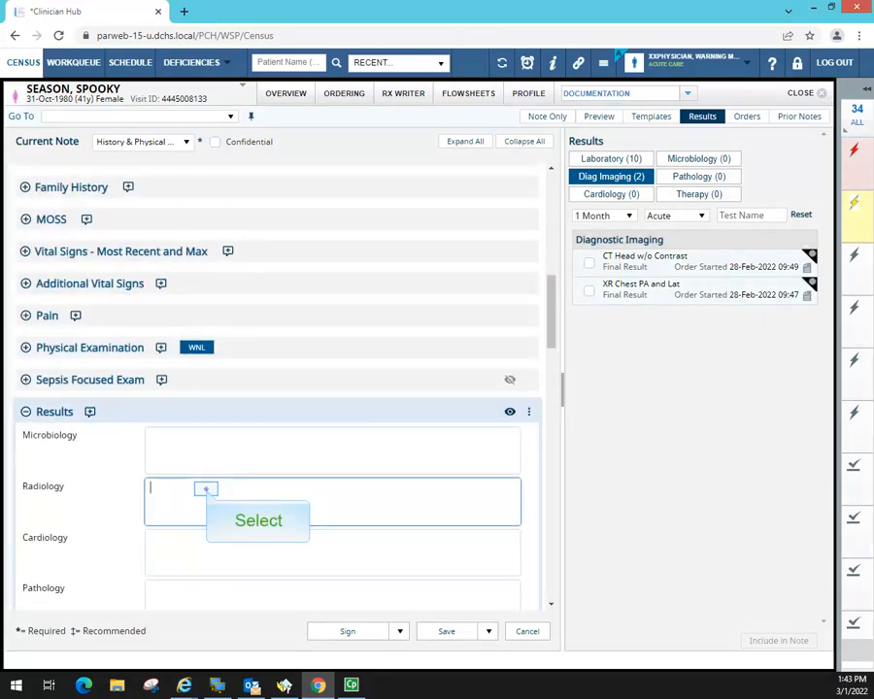
- Insert the full CT Head w/o Contrast report text below Results, then bring up the XR Chest PA and Lat report
left_click(806, 266)
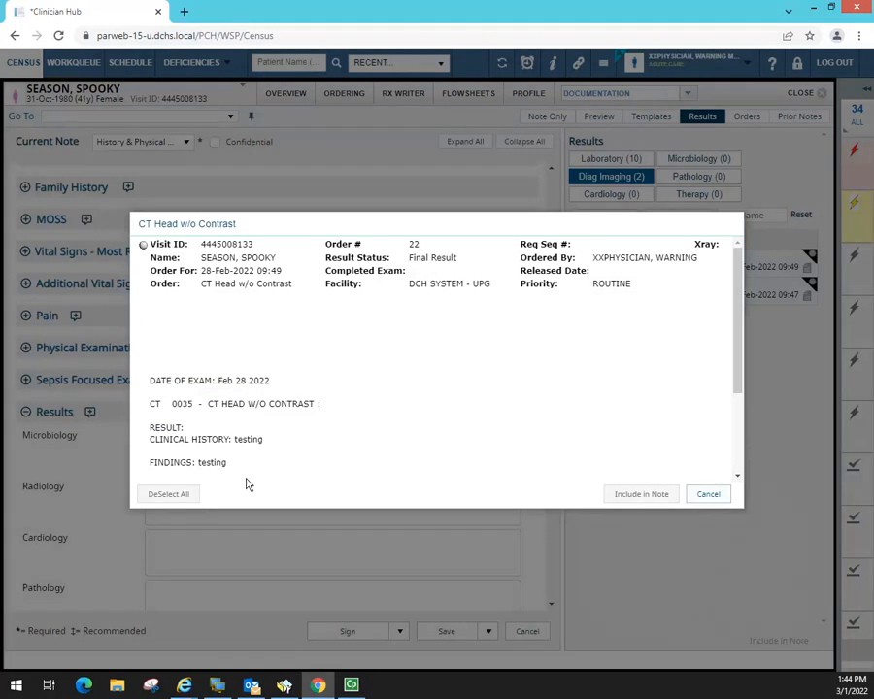
scroll(437, 359, "down", 2)
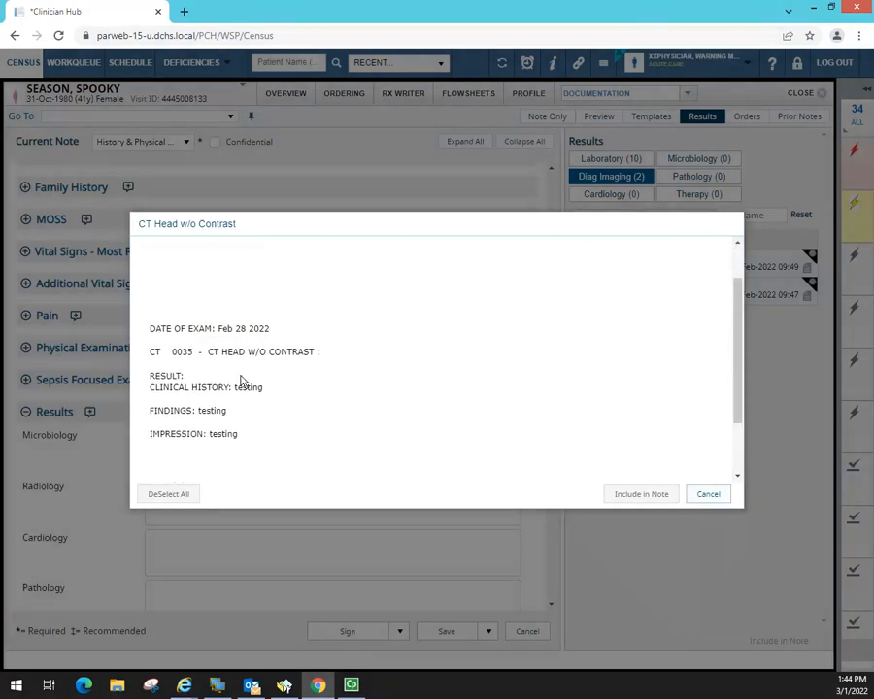
scroll(258, 389, "up", 2)
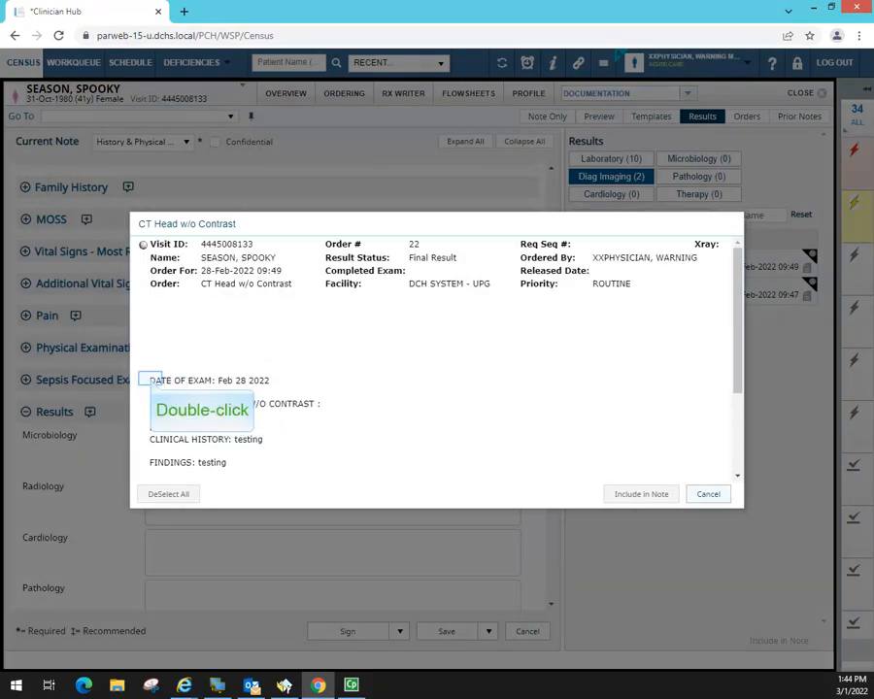
double_click(151, 380)
left_click_drag(151, 380, 267, 471)
key("ctrl+c")
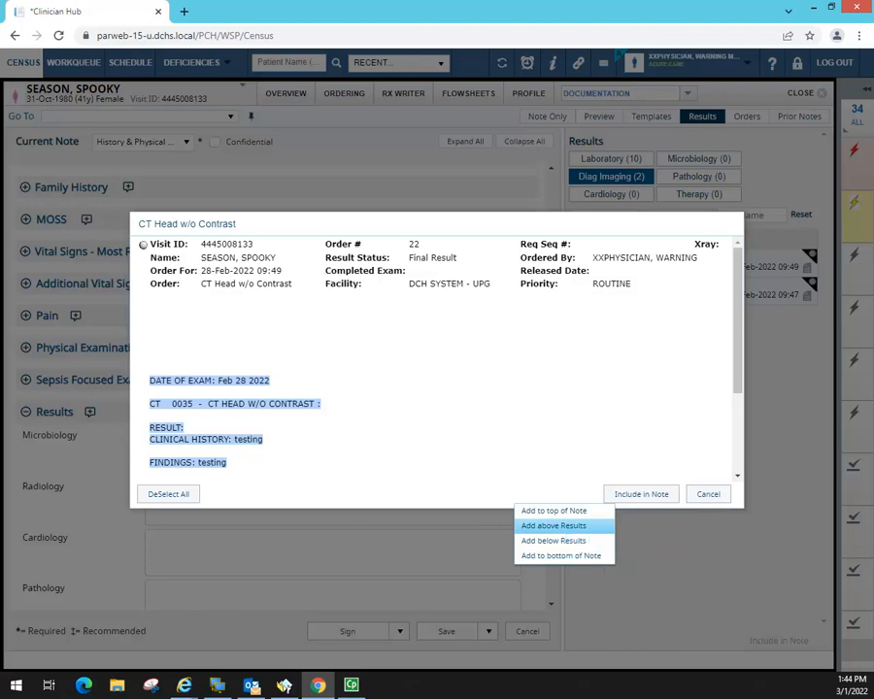
left_click(576, 542)
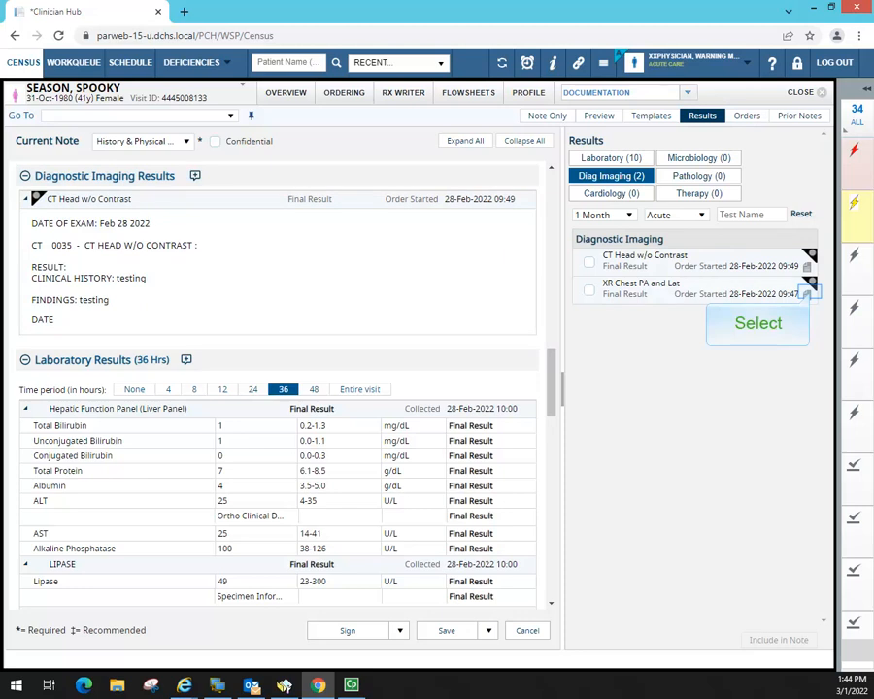
left_click(807, 294)
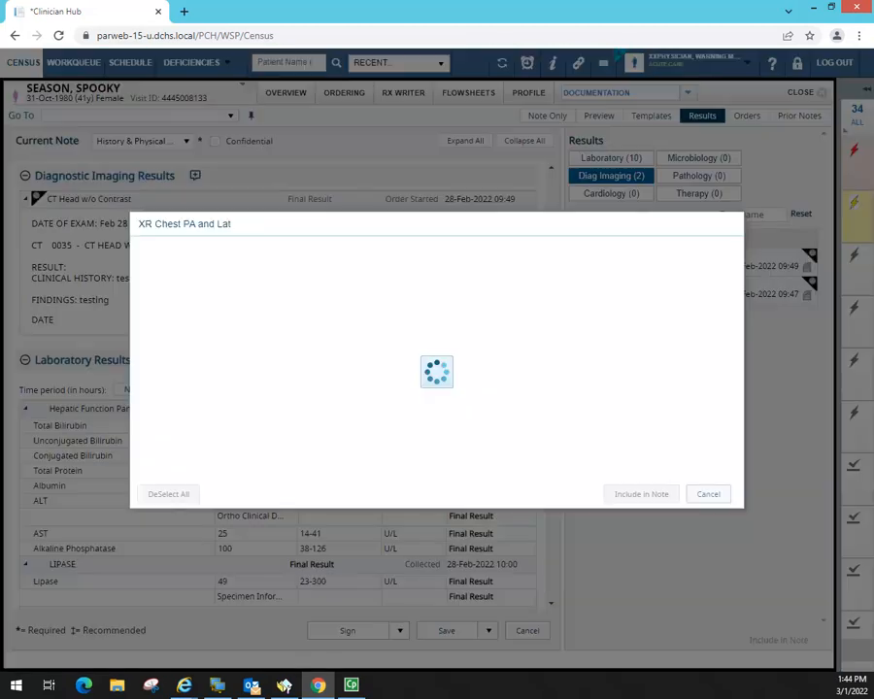
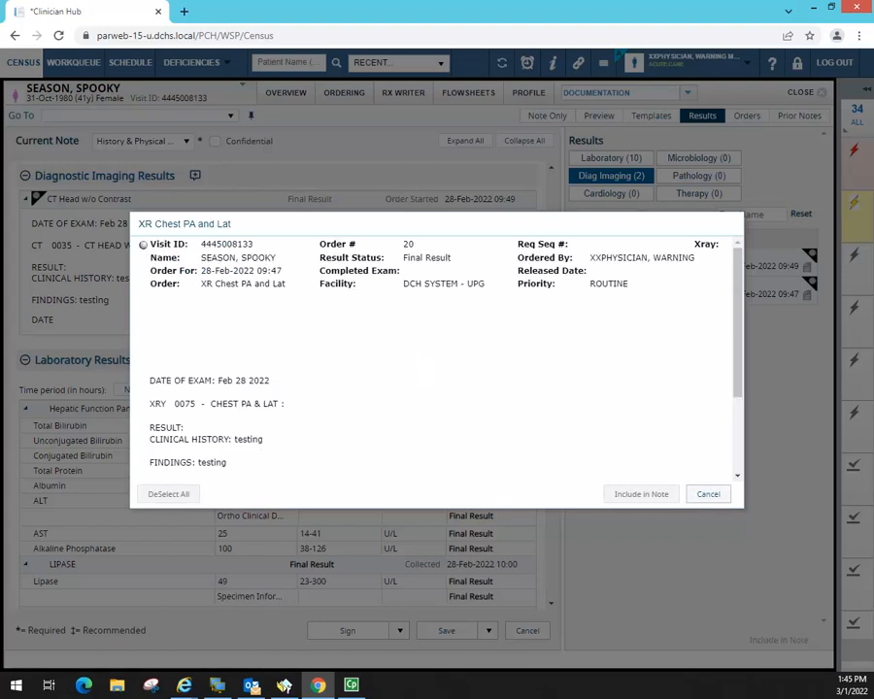
- Insert the full XR Chest PA and Lat report text into the note, then preview it
scroll(291, 344, "down", 3)
left_click_drag(148, 257, 410, 452)
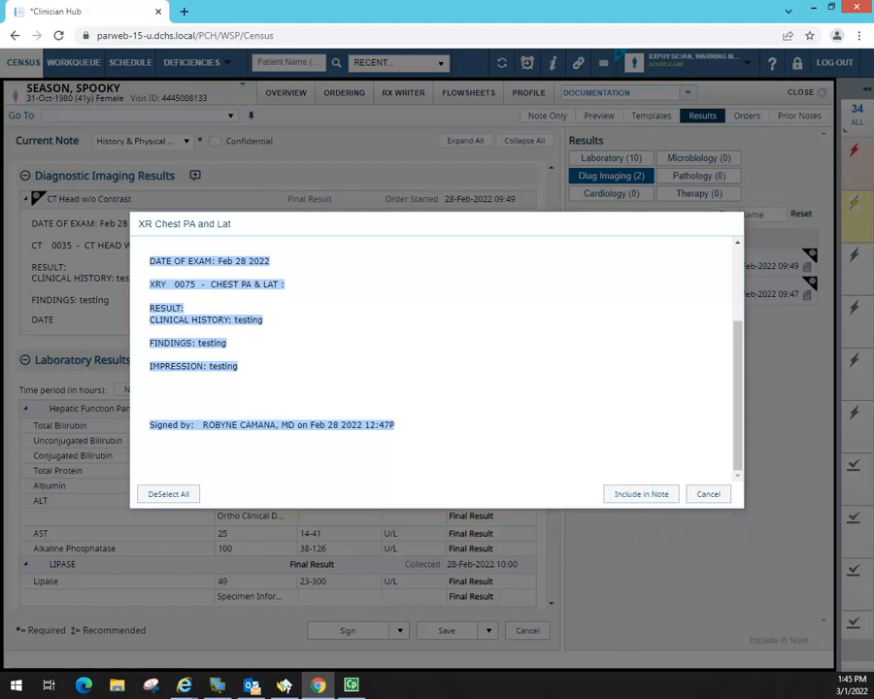
left_click(642, 494)
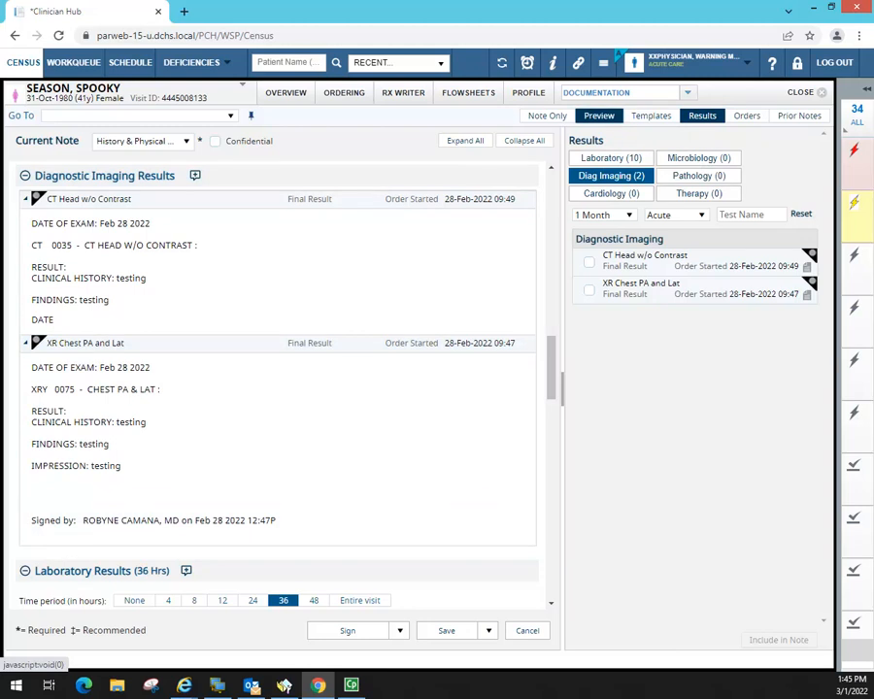
left_click(600, 116)
left_click_drag(824, 200, 822, 414)
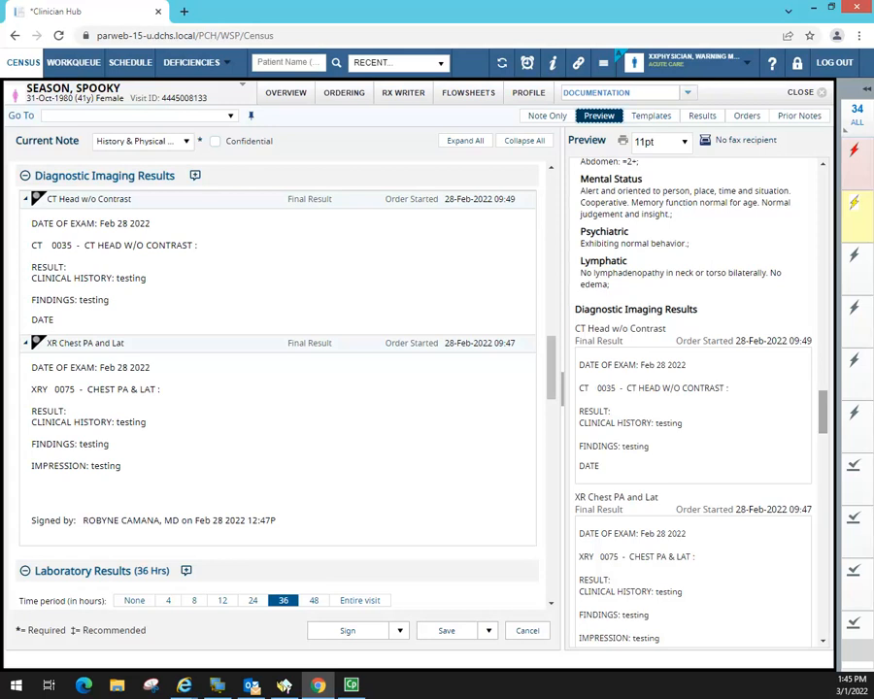
- Scroll the preview and draft note down to the 36-hour Laboratory Results
left_click_drag(822, 414, 821, 456)
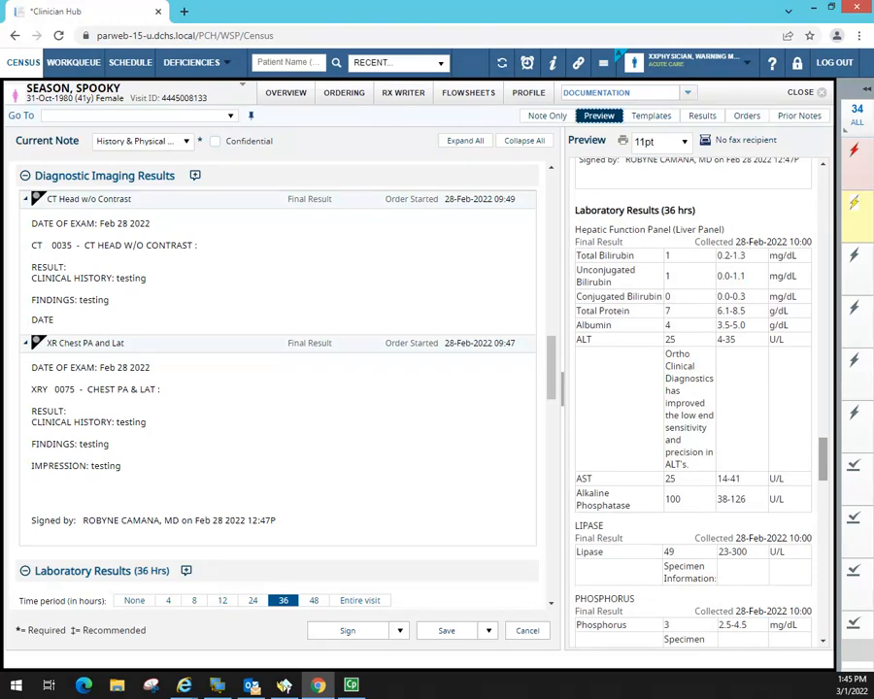
left_click_drag(552, 369, 552, 565)
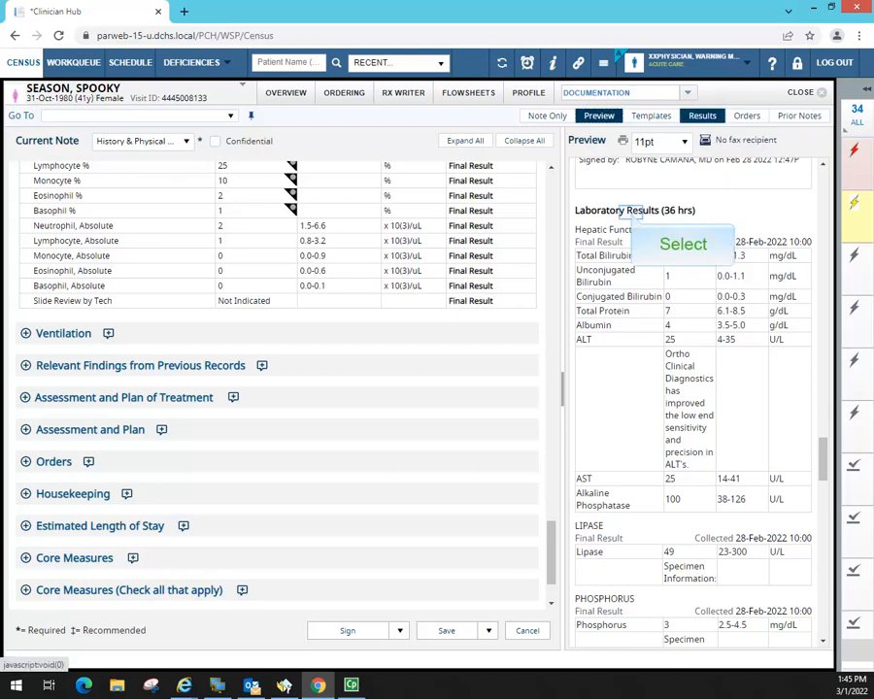
- Add the HEMOGLOBIN and Basic Metabolic Panel results from the last 6 Months to the bottom of the note
left_click(702, 115)
left_click(629, 214)
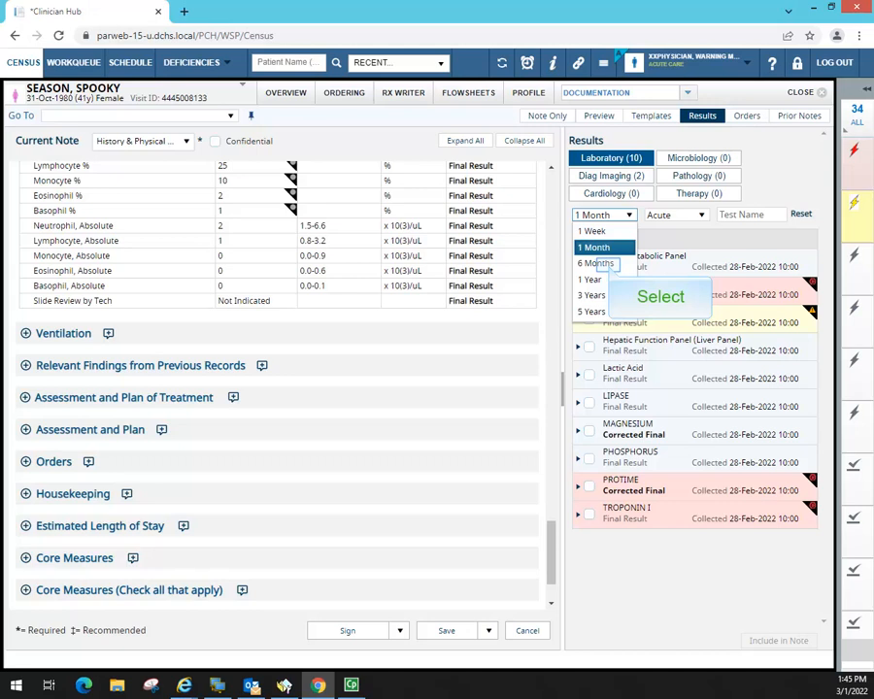
left_click(596, 263)
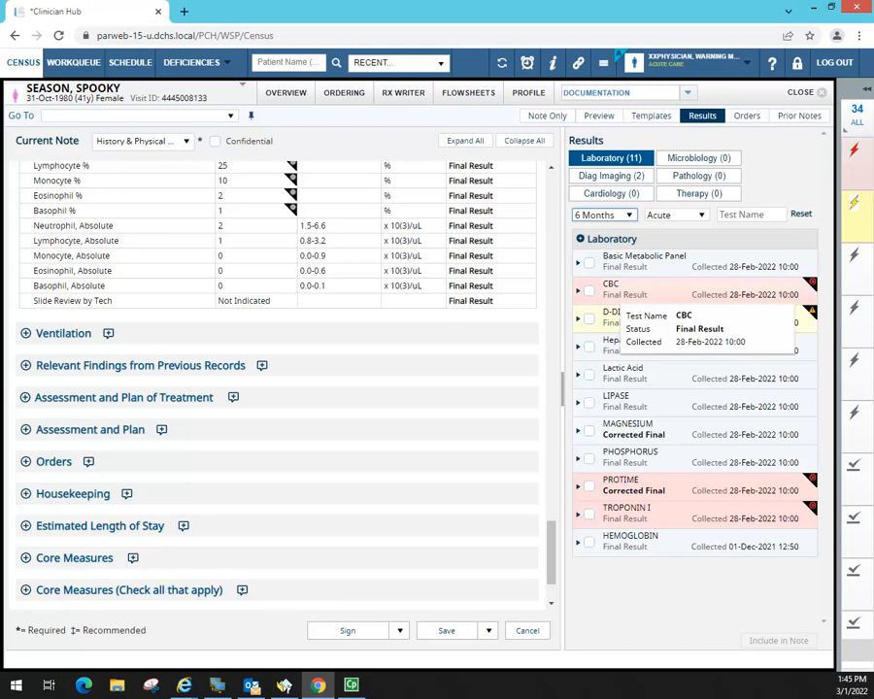
left_click(590, 543)
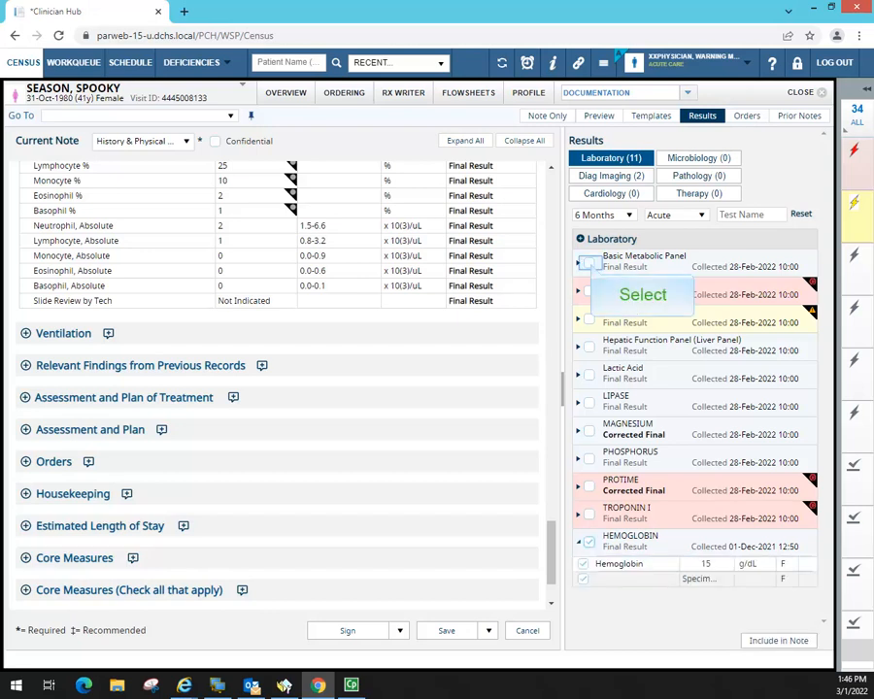
left_click(590, 264)
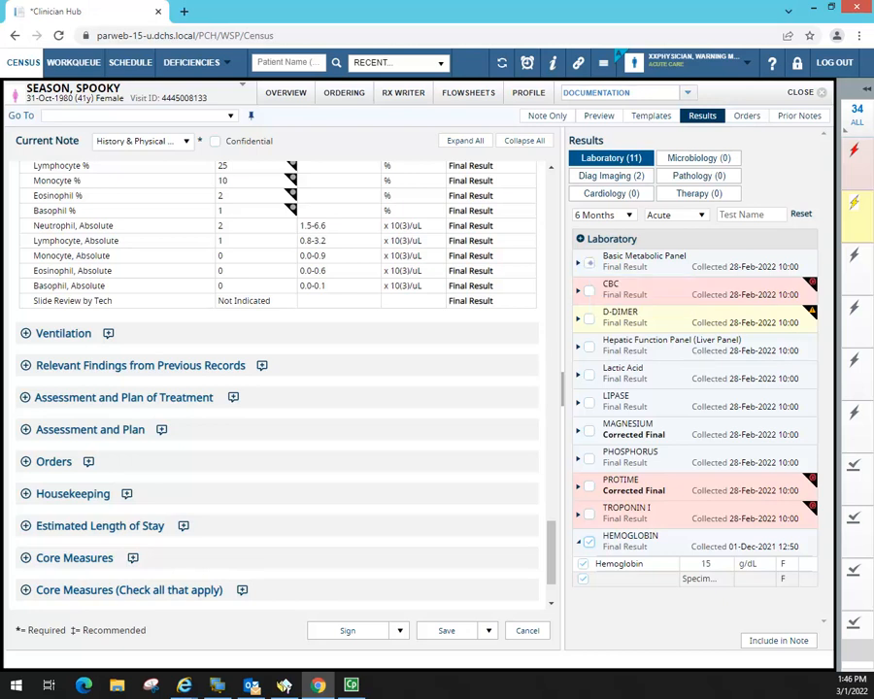
left_click(779, 641)
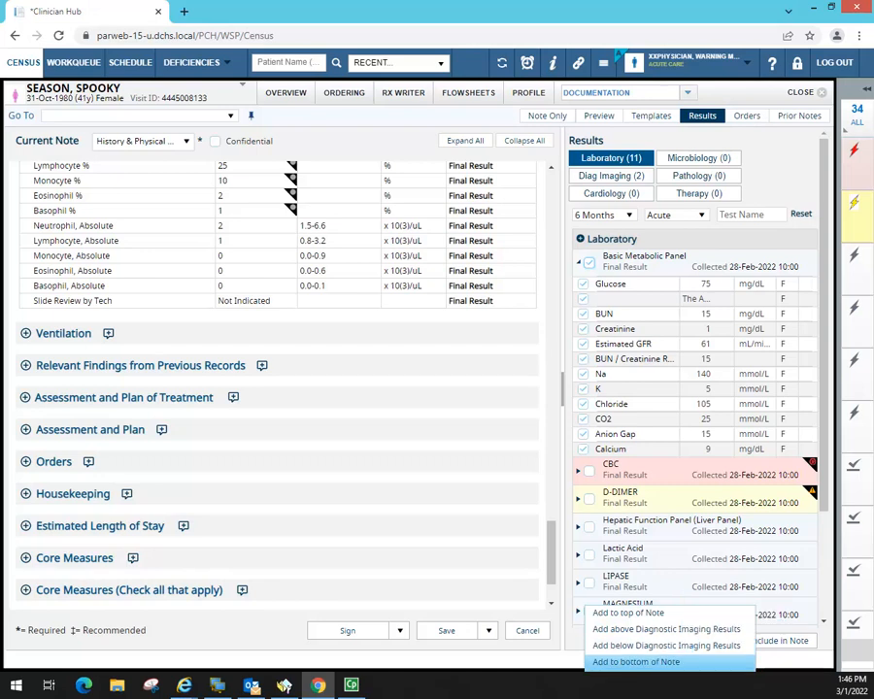
left_click(637, 662)
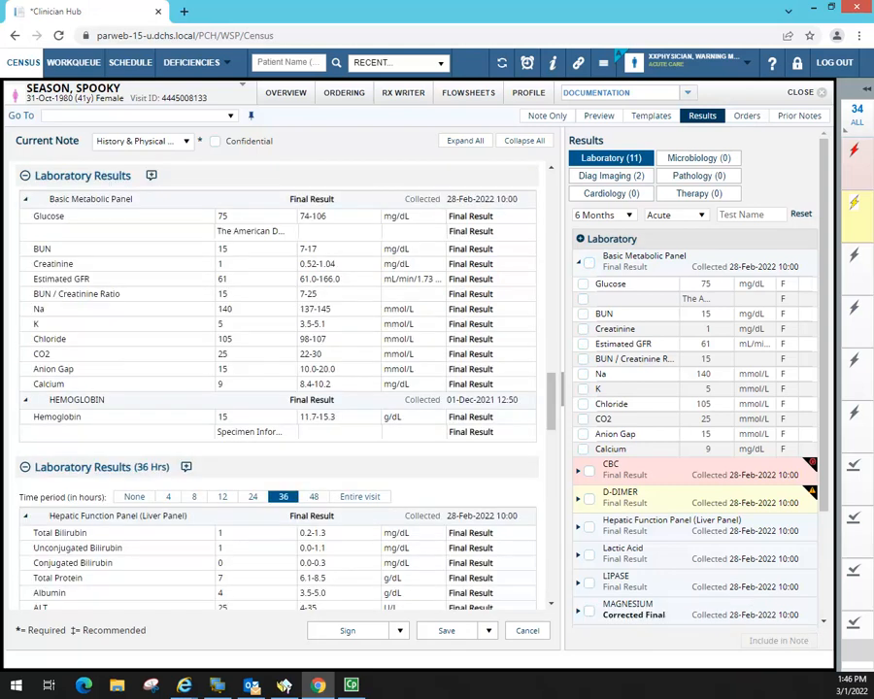
- Preview the note with the new lab results, then collapse all its sections
mouse_move(550, 398)
left_mouse_down()
mouse_move(551, 355)
mouse_move(552, 408)
mouse_move(551, 388)
left_mouse_up()
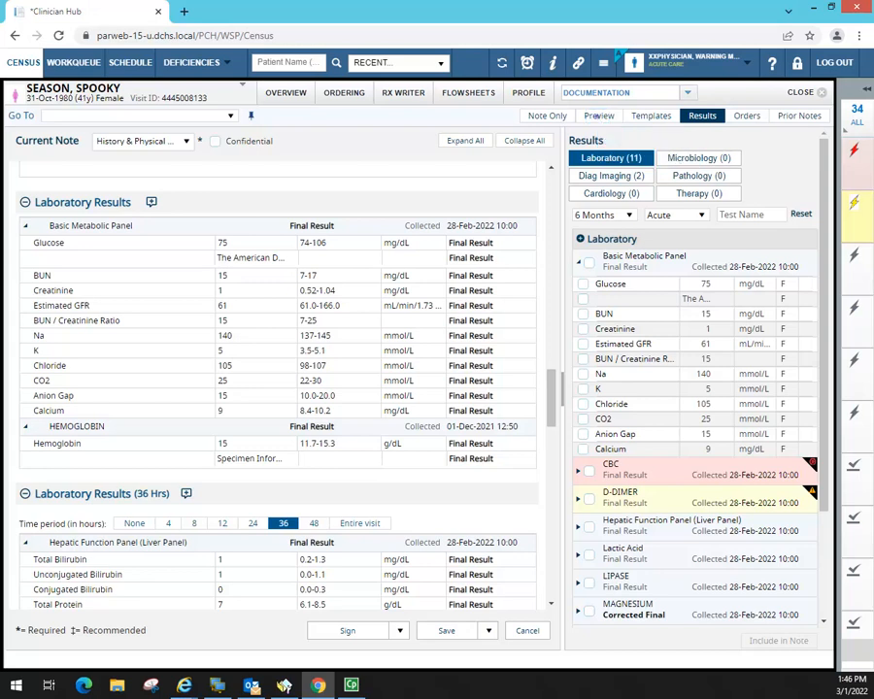
left_click(599, 115)
left_click_drag(823, 442, 823, 622)
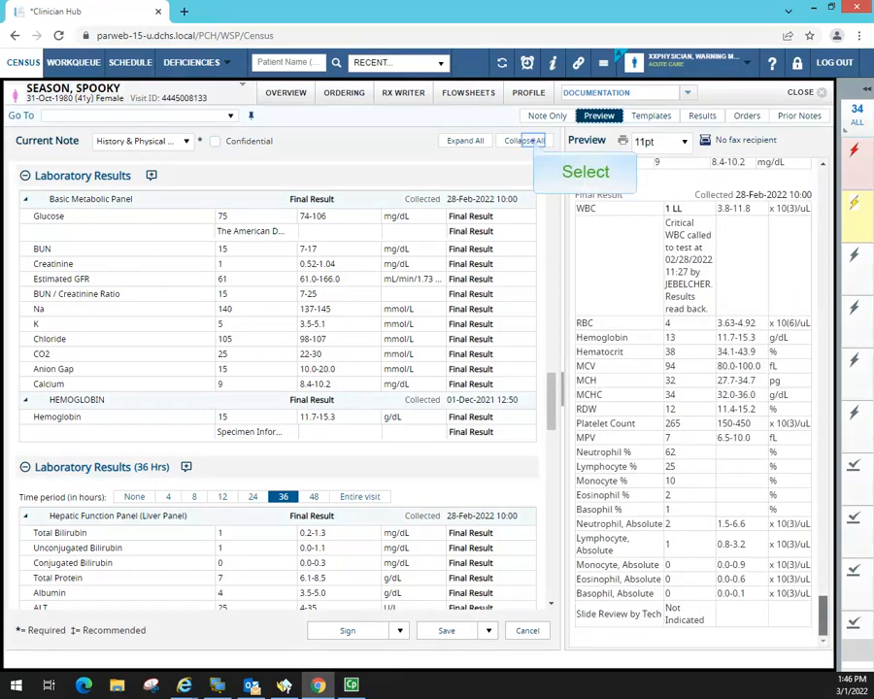
left_click(525, 141)
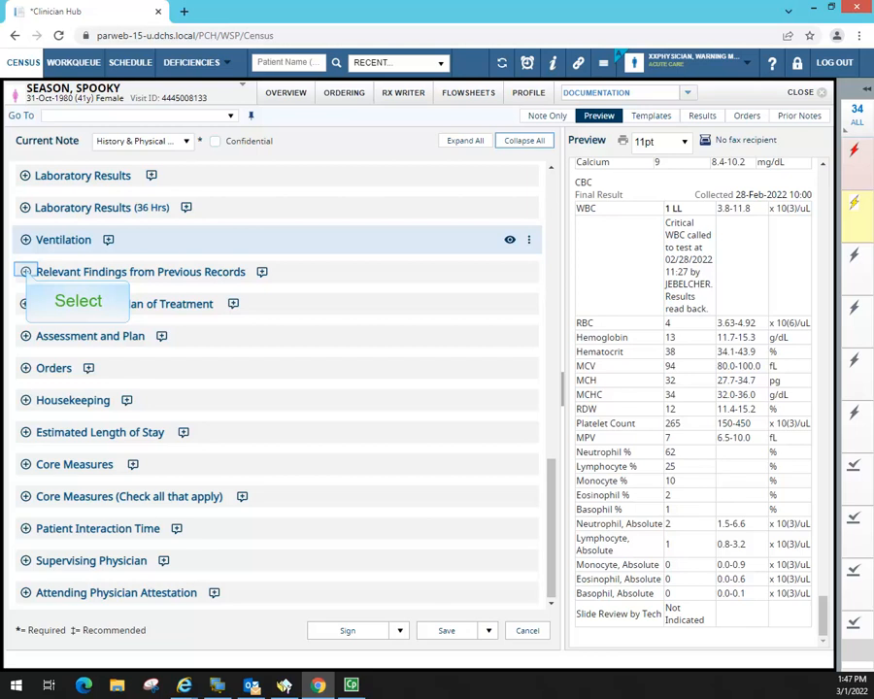
- Check Relevant Findings from Previous Records, then expand Assessment and Plan of Treatment and Assessment and Plan
left_click(25, 272)
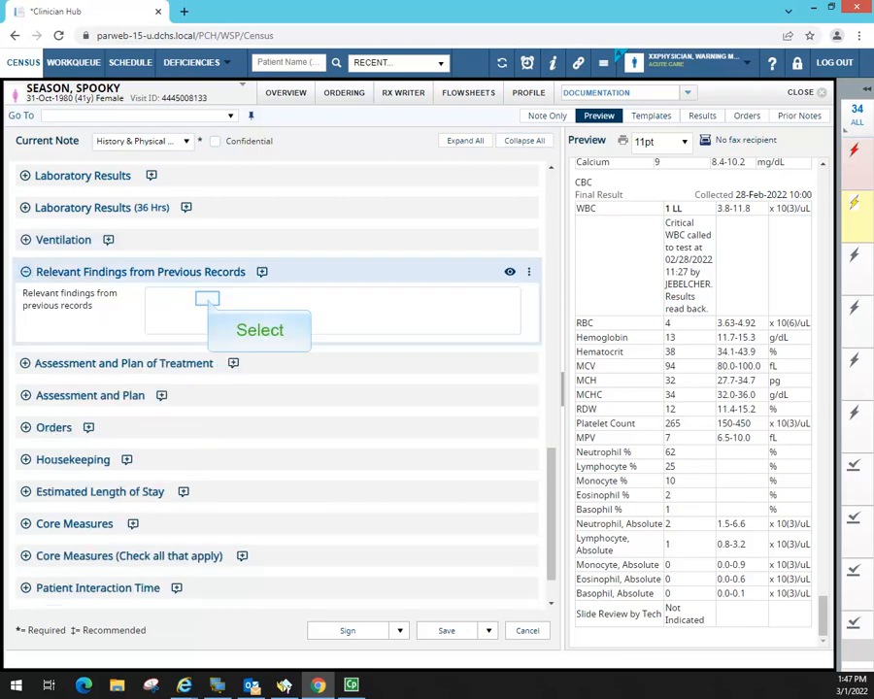
left_click(207, 299)
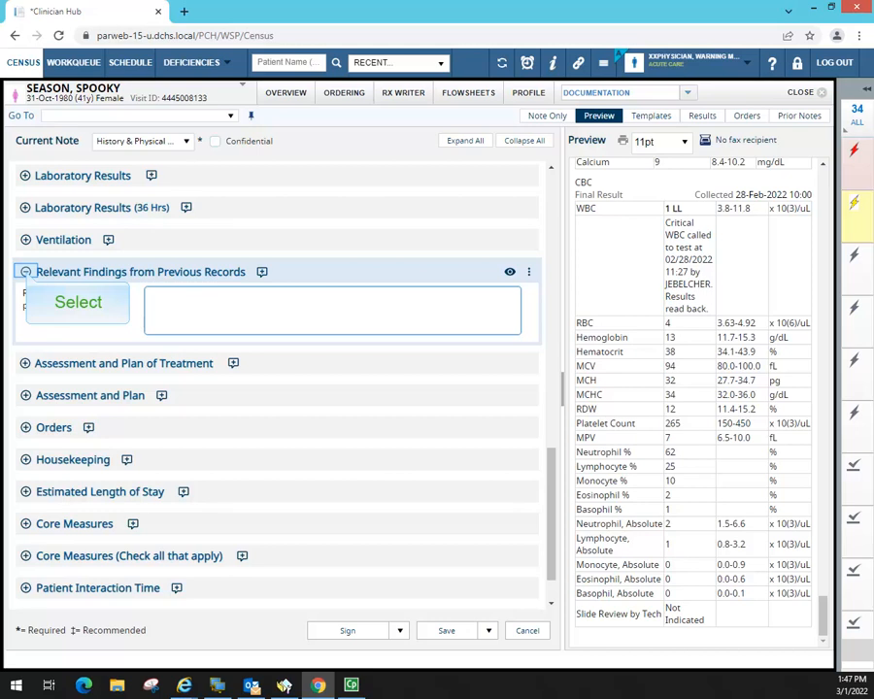
left_click(27, 272)
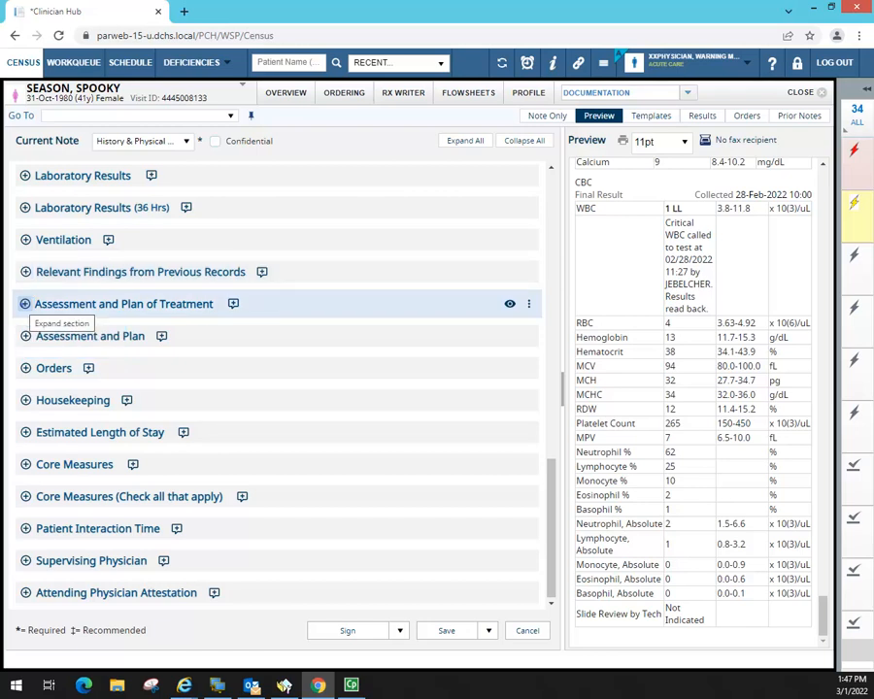
left_click(25, 304)
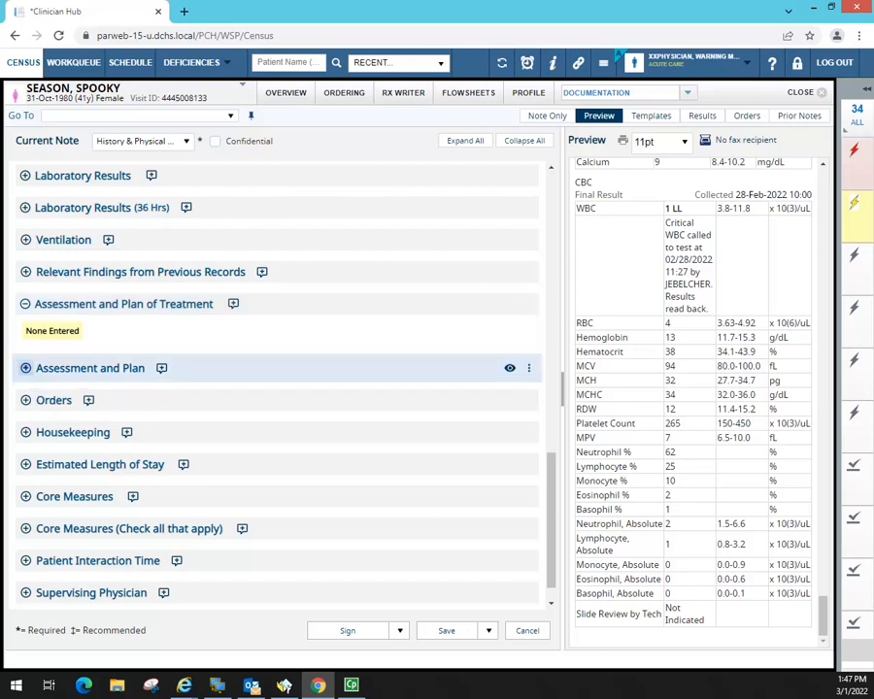
left_click(25, 368)
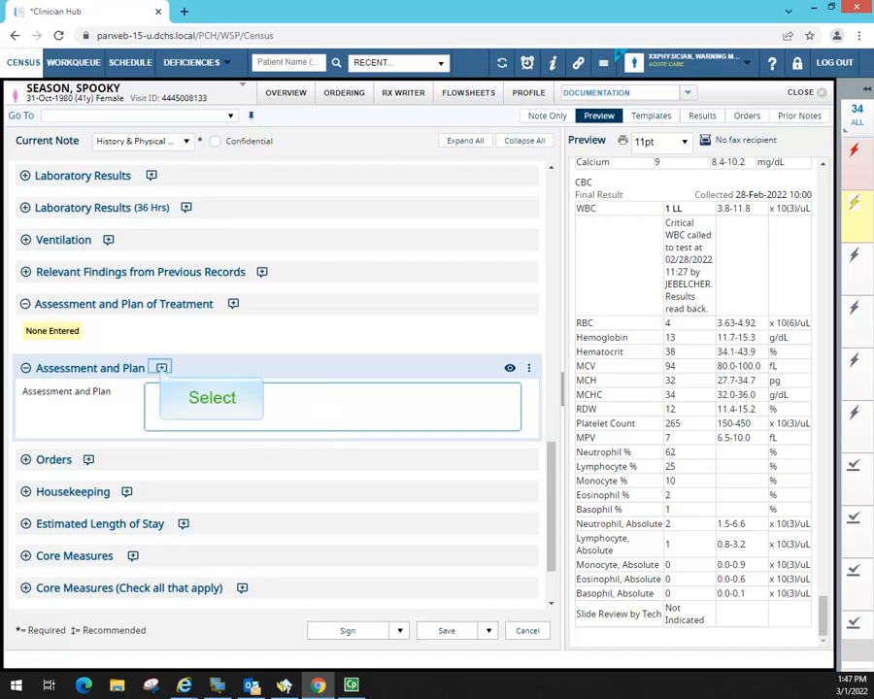
- Focus the empty Assessment and Plan field, then expand Orders and focus its entry field
left_click(161, 367)
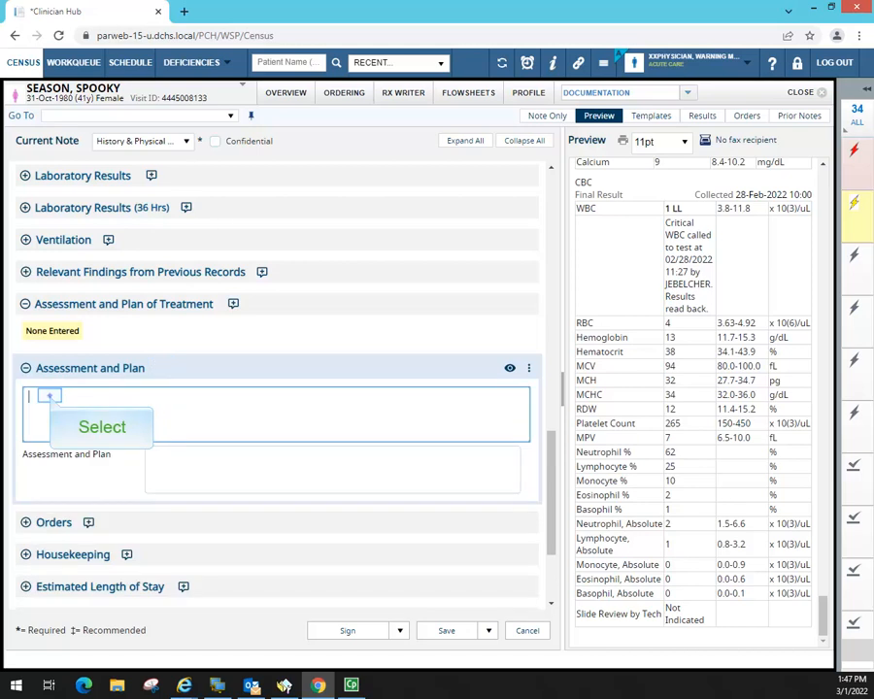
left_click(54, 472)
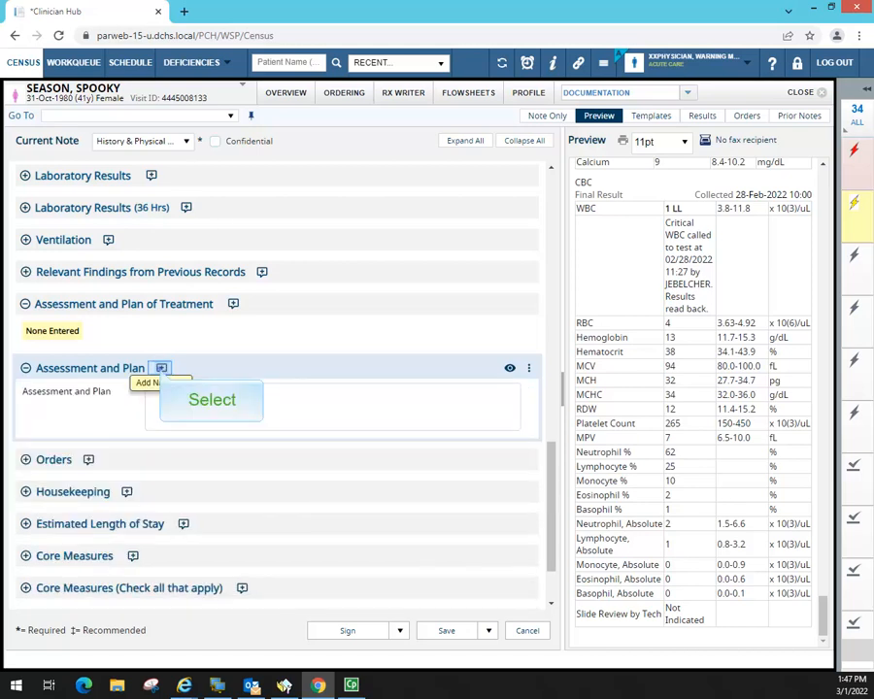
left_click(161, 368)
left_click(45, 395)
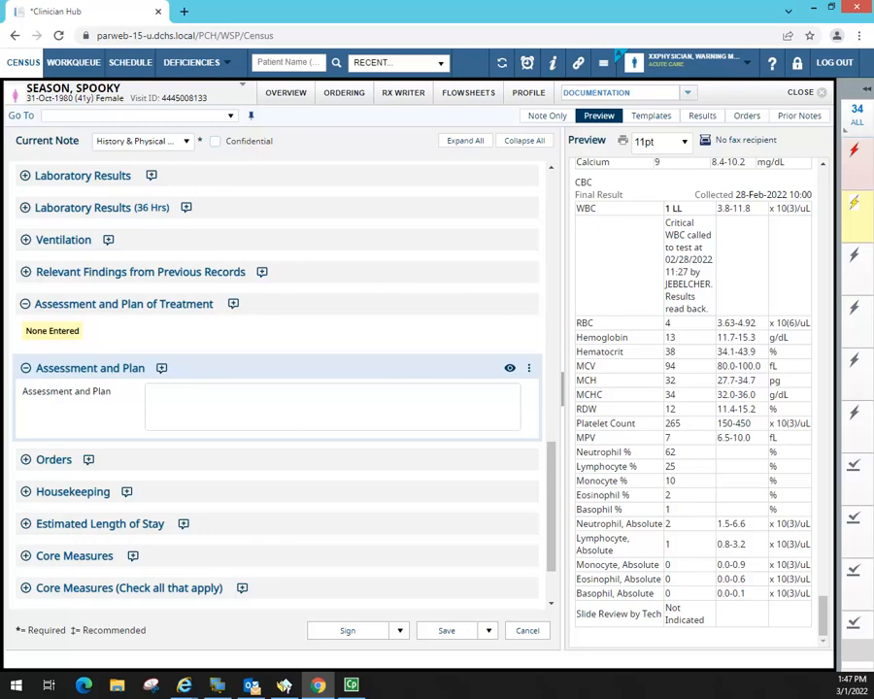
left_click(187, 398)
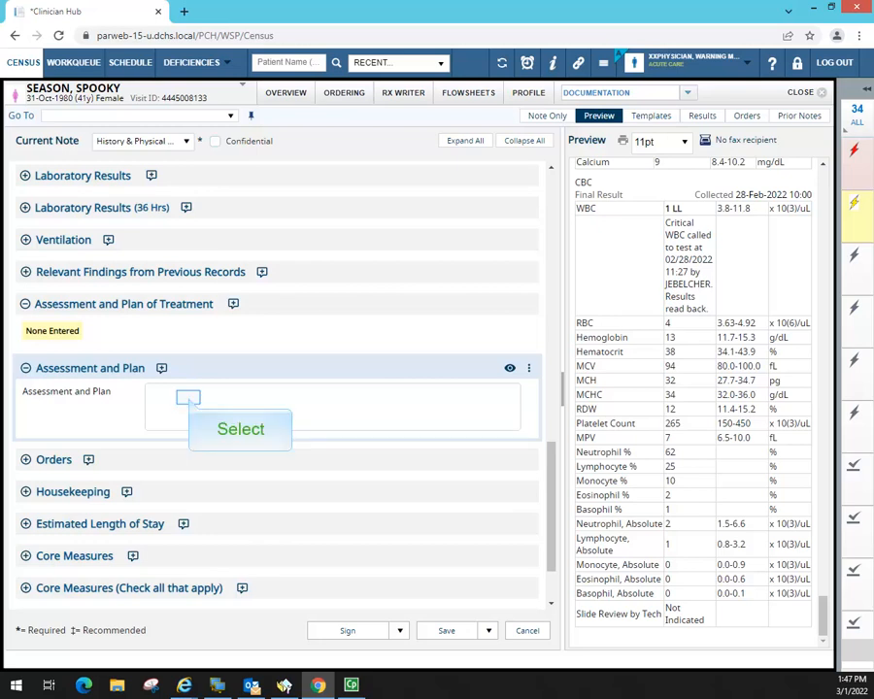
left_click(188, 397)
left_click(228, 464)
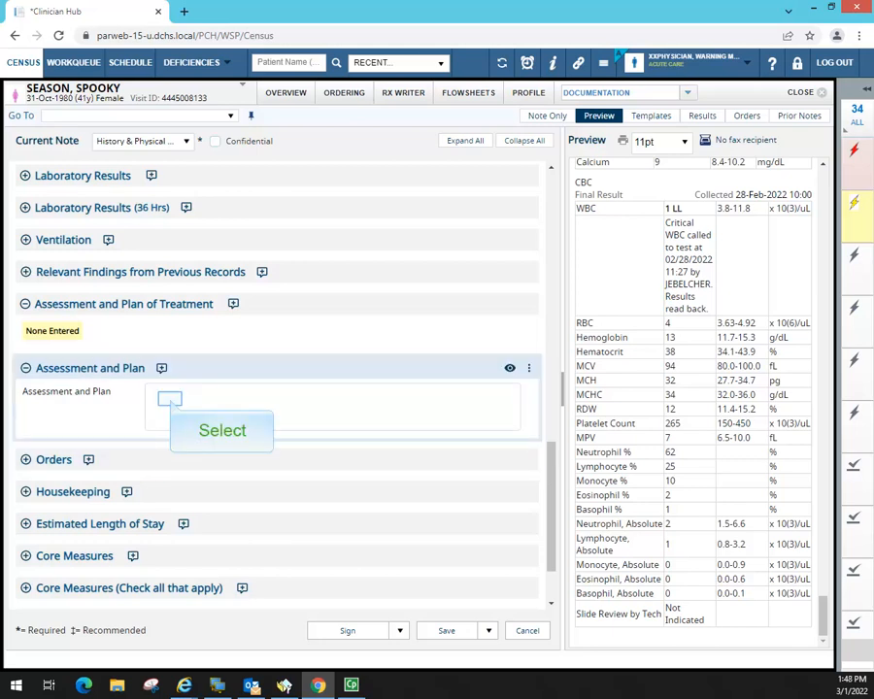
left_click(170, 399)
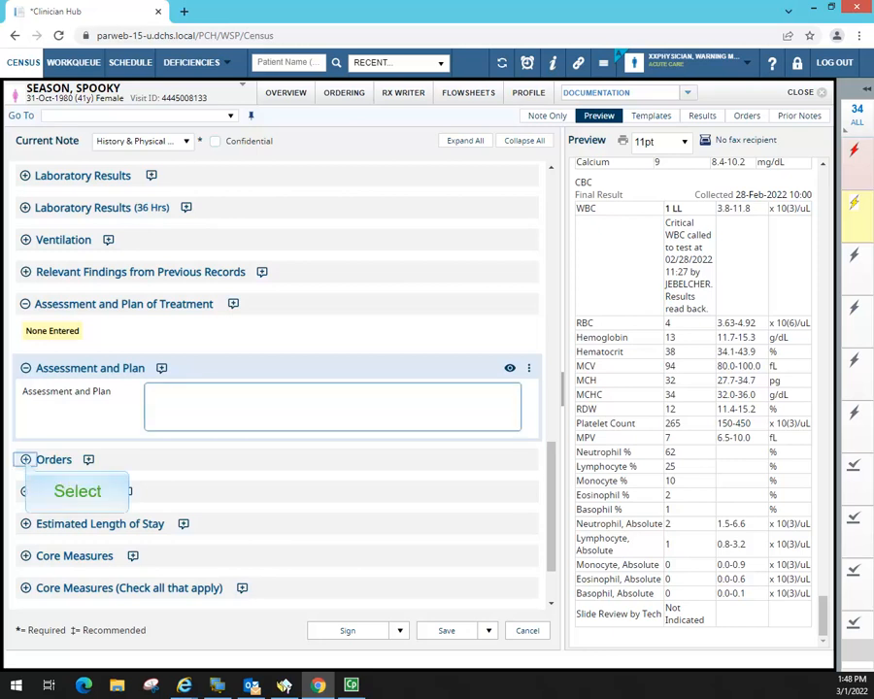
left_click(26, 460)
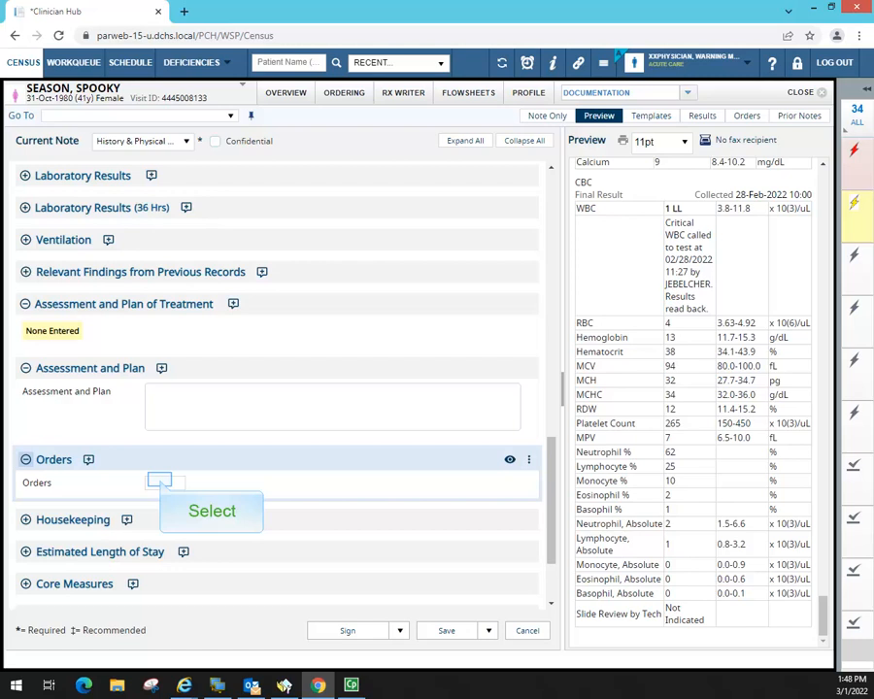
left_click(160, 481)
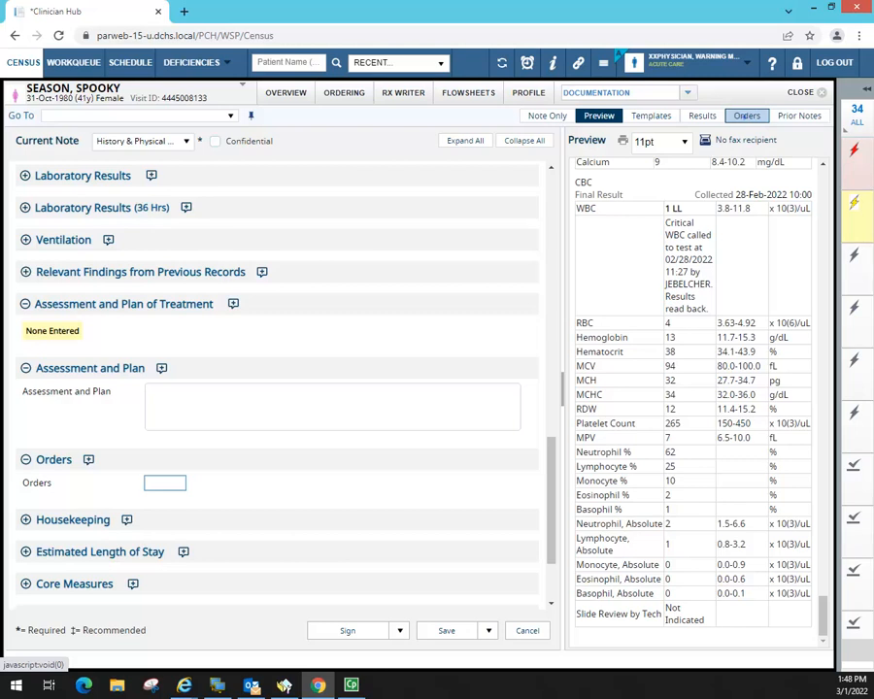
- From This Encounter's orders, include only Oxygen- 2L per NC in the note
left_click(747, 115)
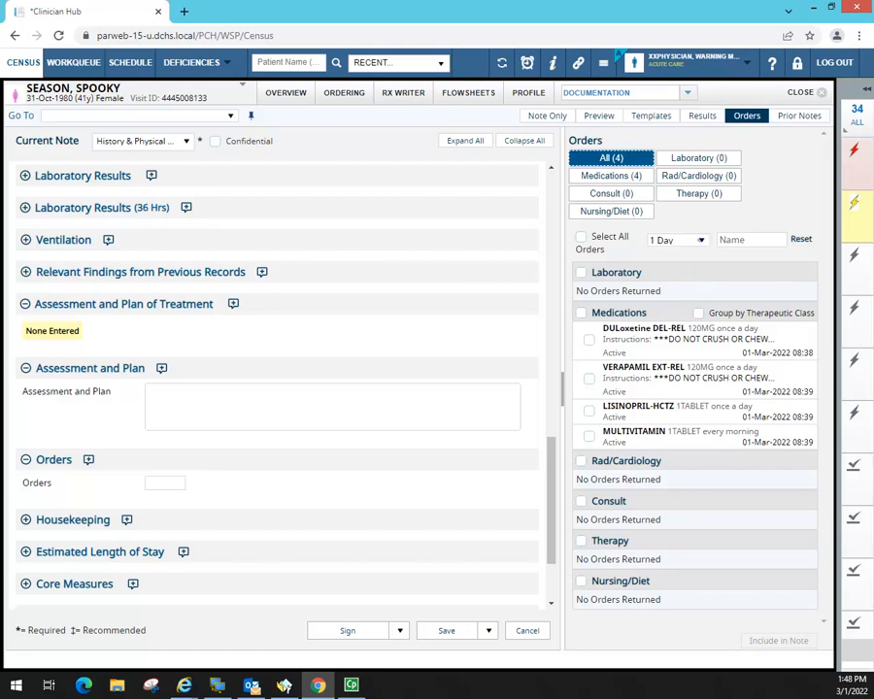
left_click(702, 240)
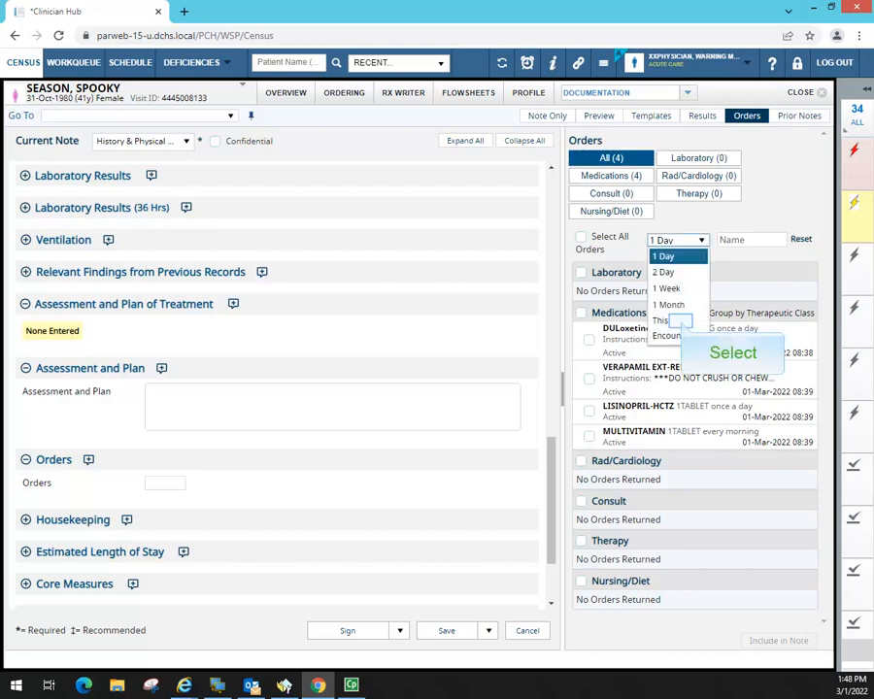
left_click(680, 321)
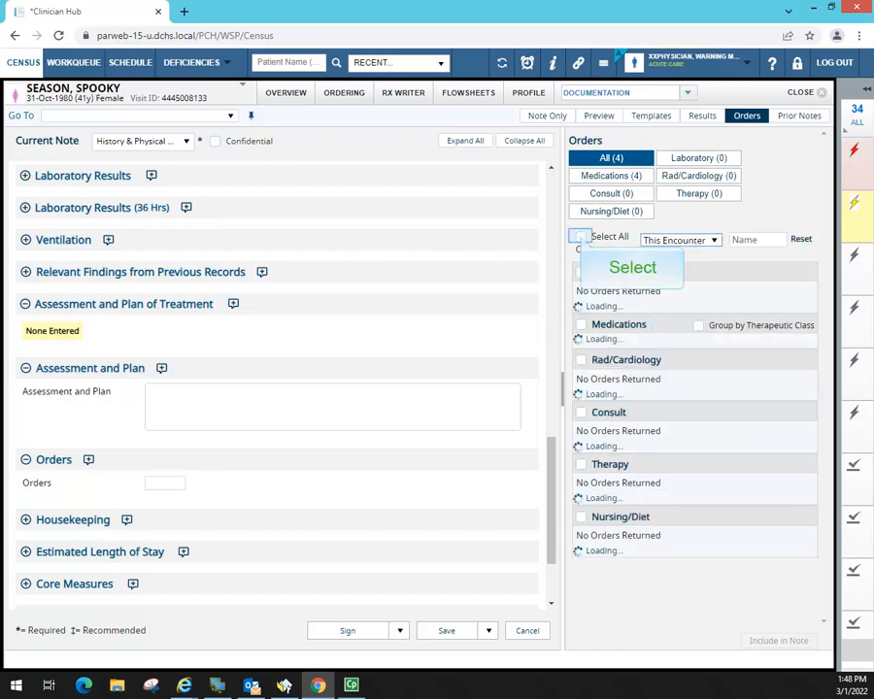
left_click(580, 237)
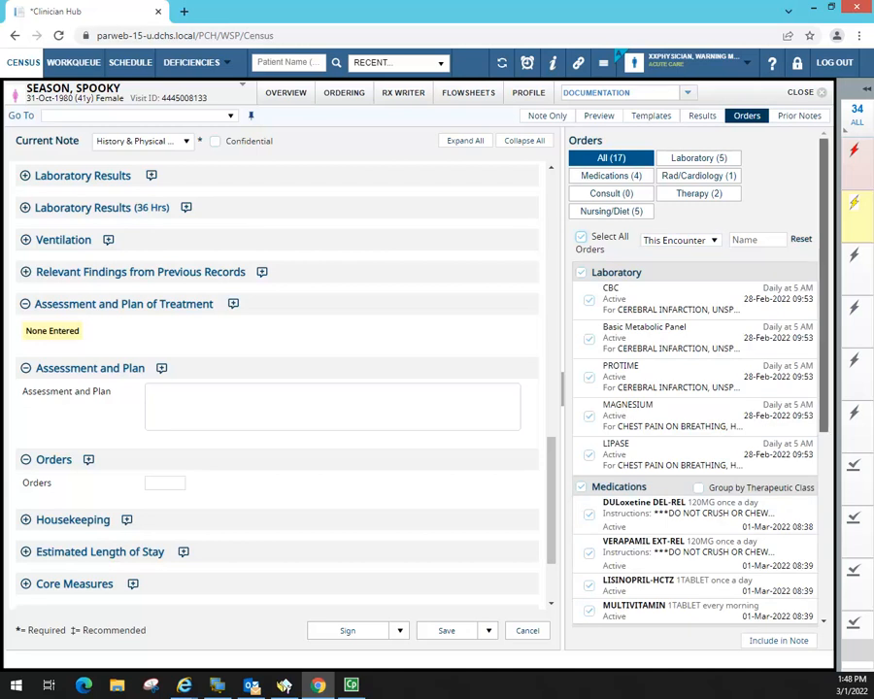
scroll(837, 285, "down", 3)
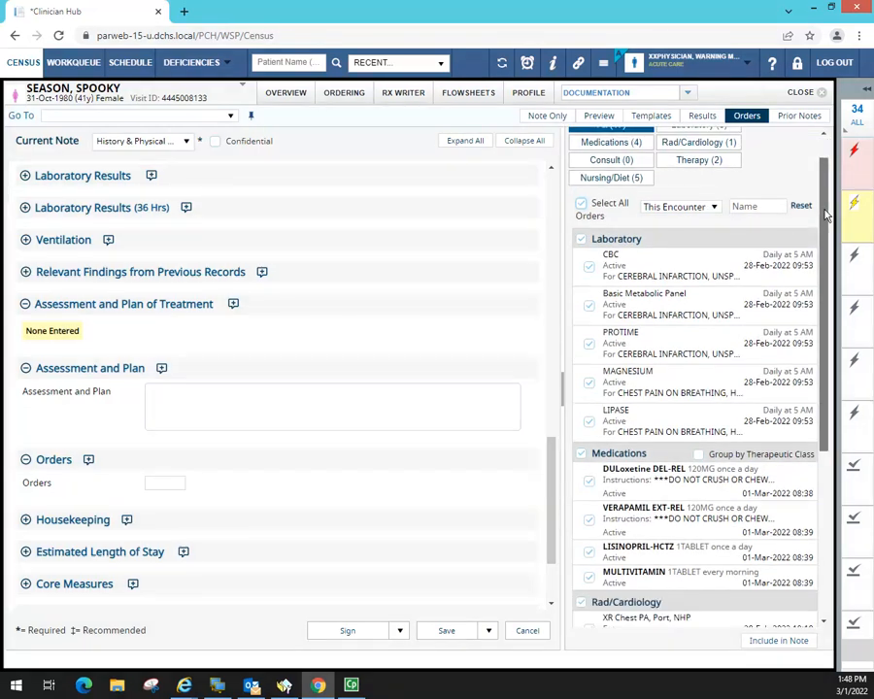
left_click_drag(824, 284, 825, 400)
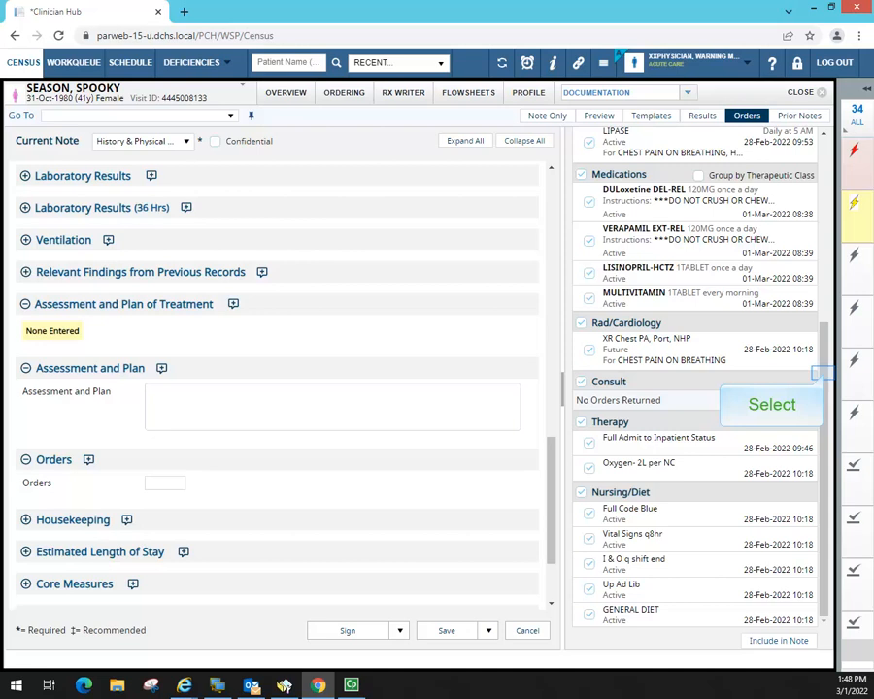
left_click_drag(824, 375, 830, 414)
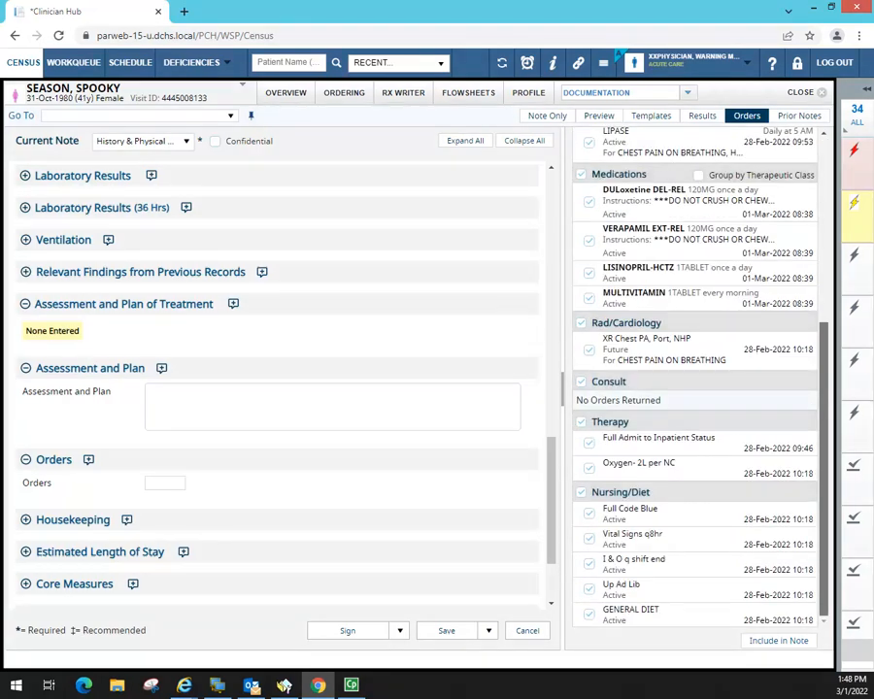
left_click_drag(828, 419, 826, 233)
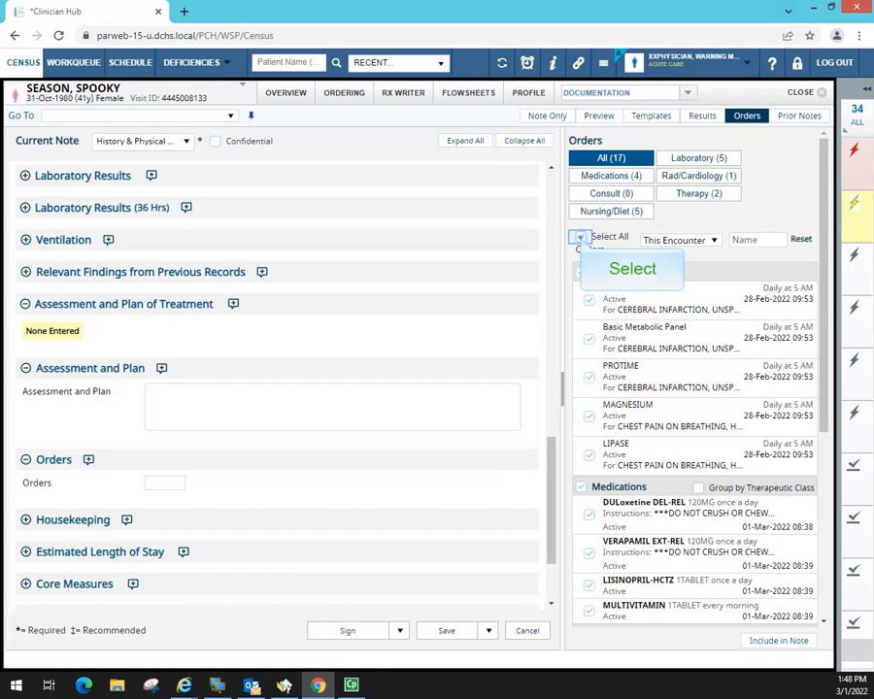
left_click(581, 237)
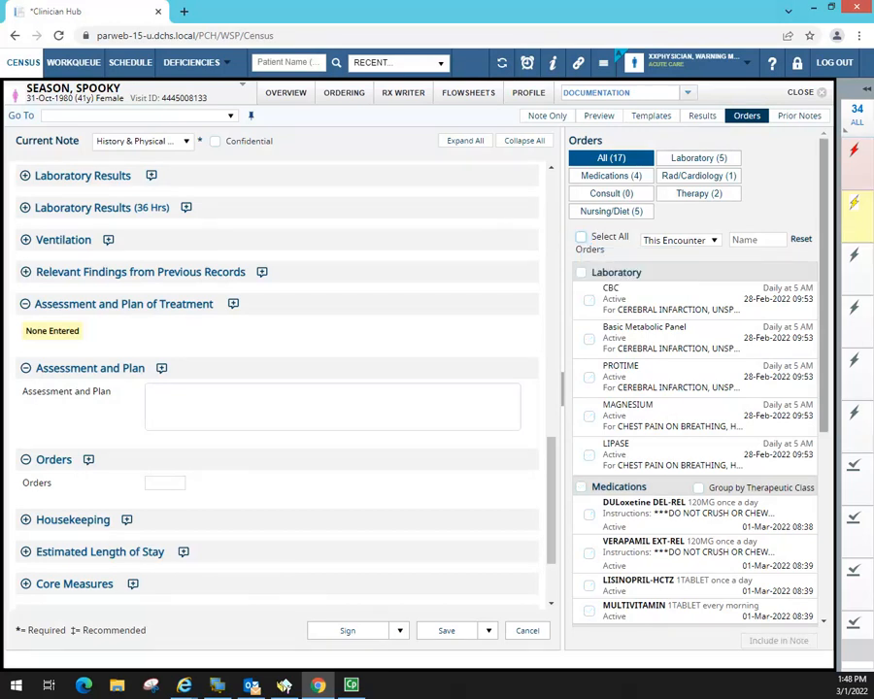
left_click_drag(826, 243, 840, 464)
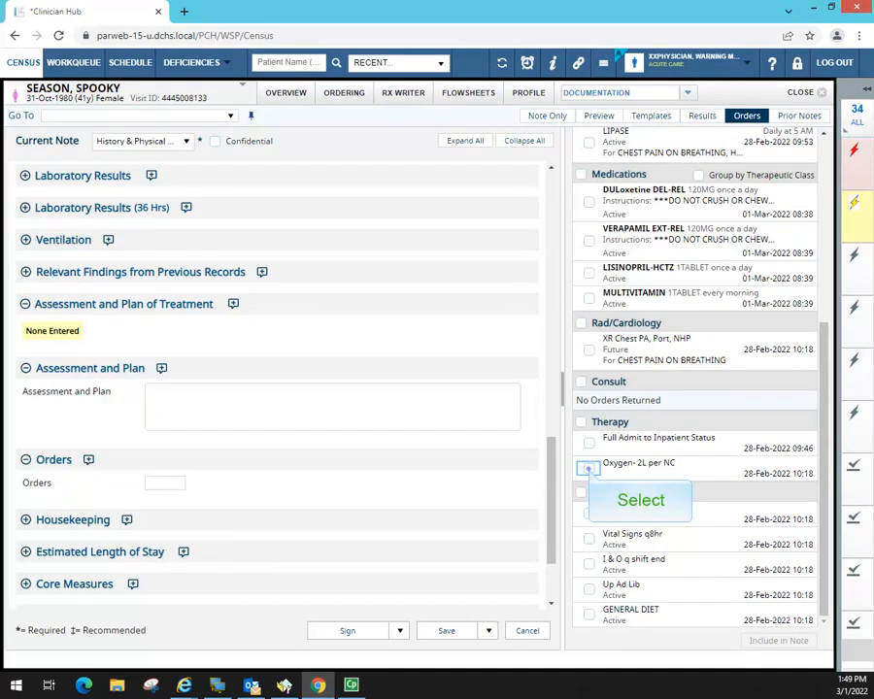
left_click(588, 467)
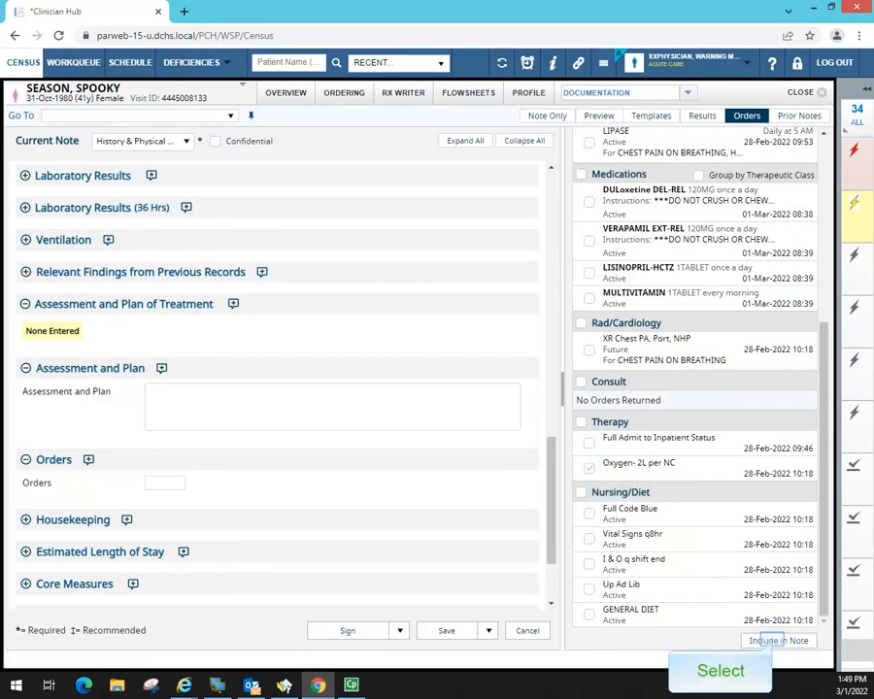
left_click(776, 641)
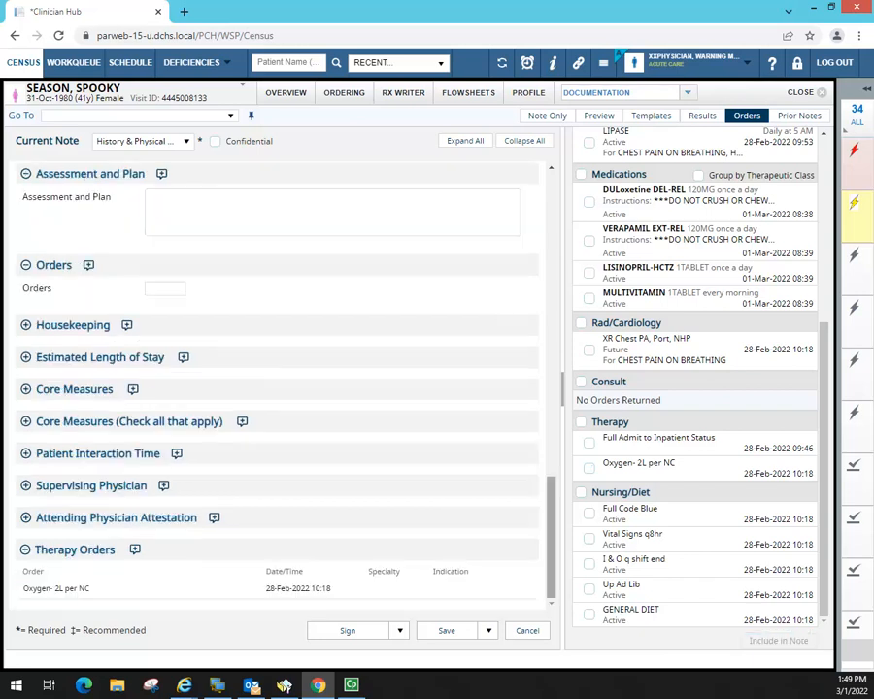
left_click_drag(550, 502, 529, 500)
left_click(162, 231)
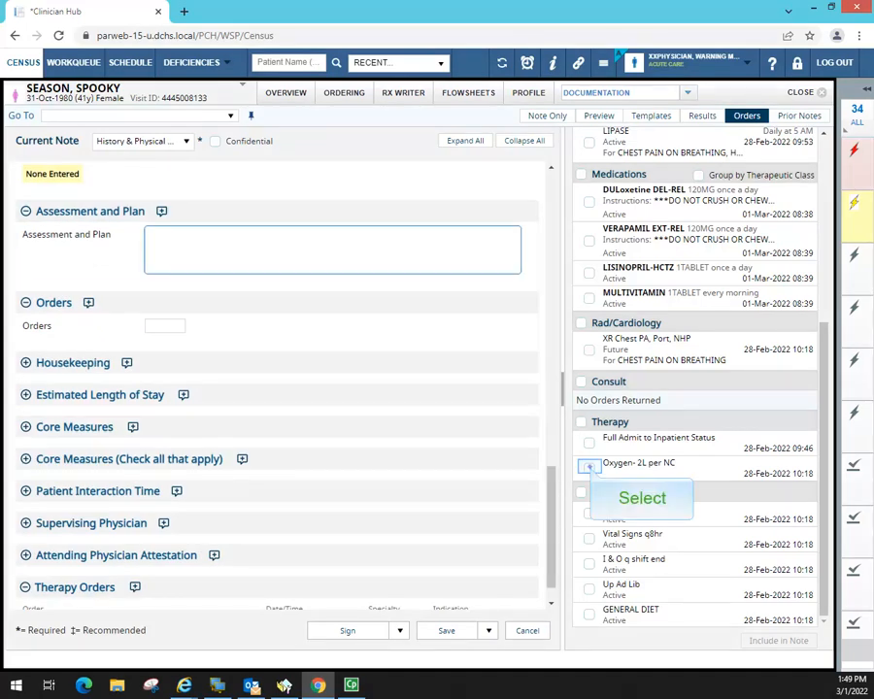
left_click(588, 467)
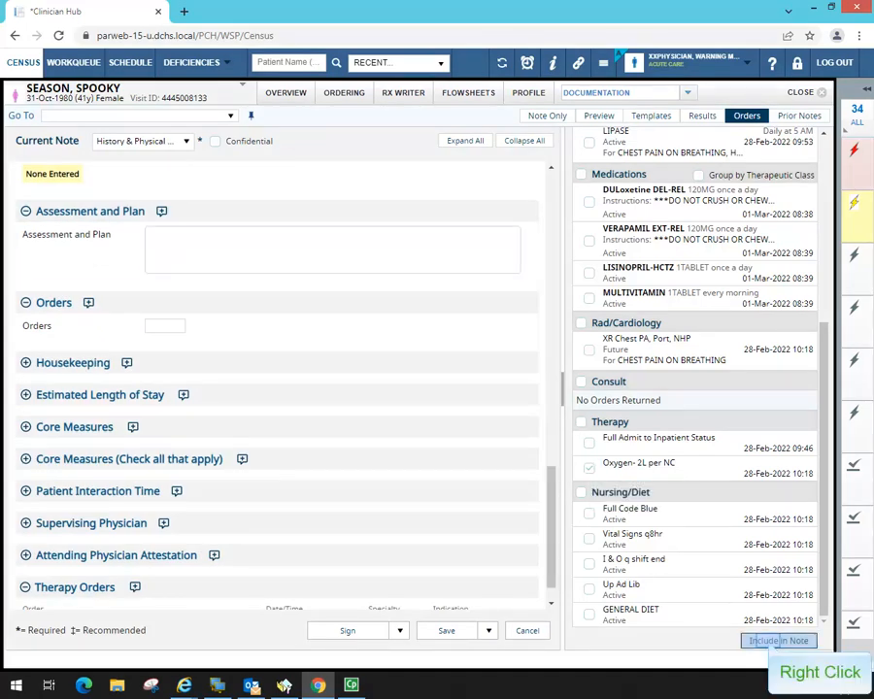
right_click(777, 641)
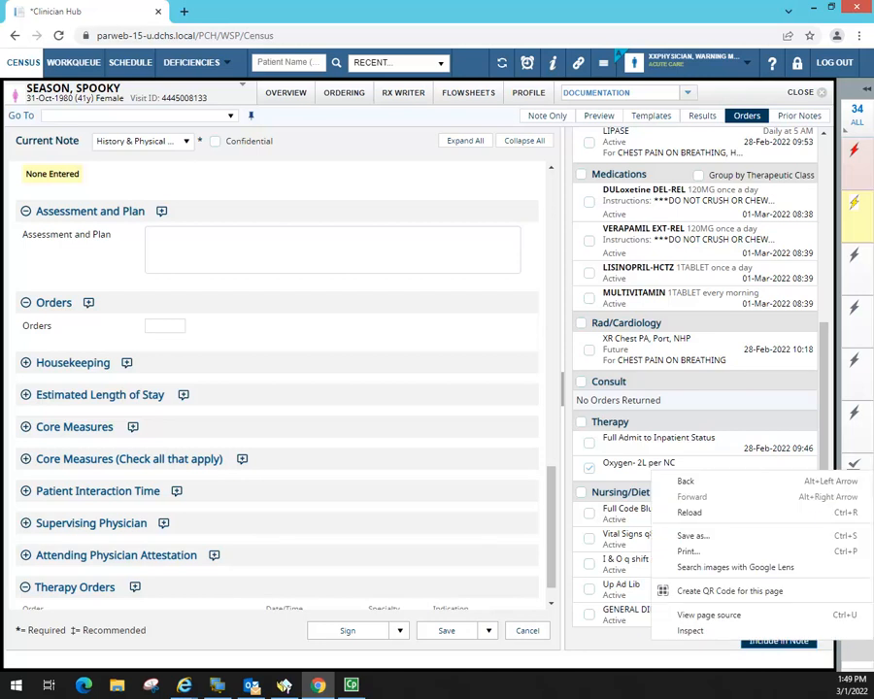
left_click_drag(552, 553, 558, 567)
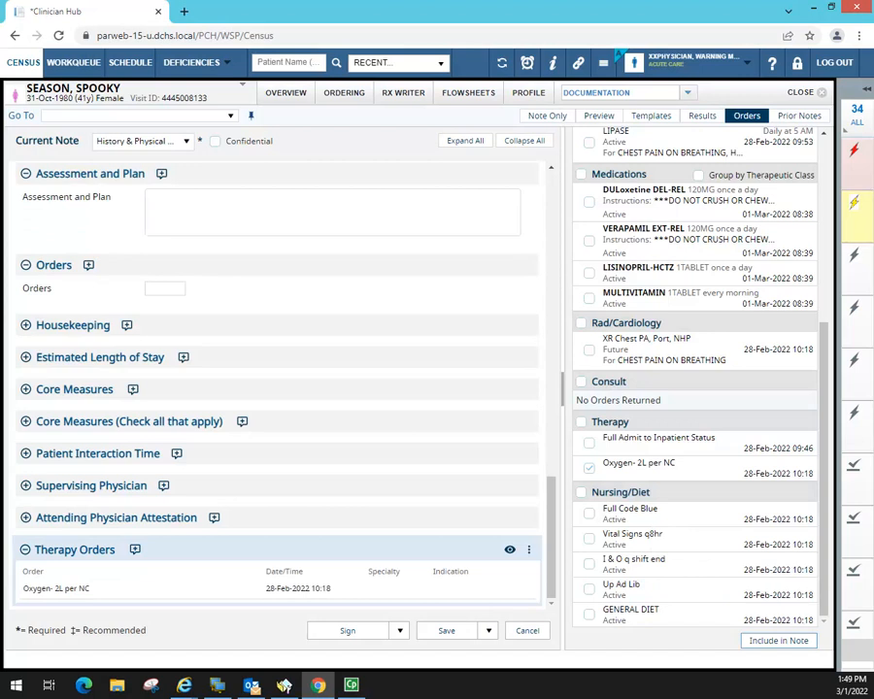
mouse_move(530, 588)
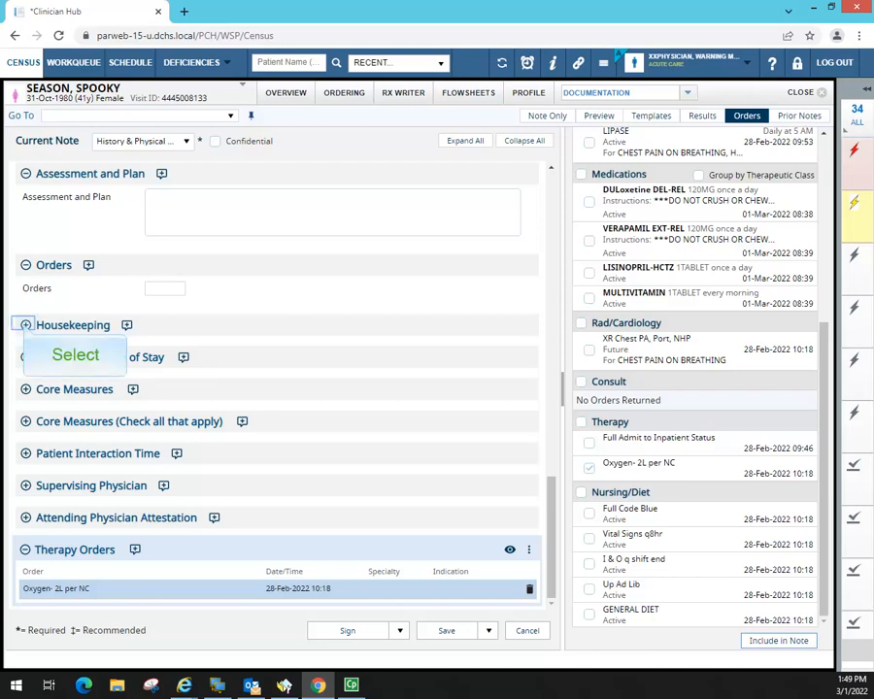
- Expand Housekeeping through Core Measures, set VTE risk to Low - No mechanical/pharm needed, and preview
left_click(25, 325)
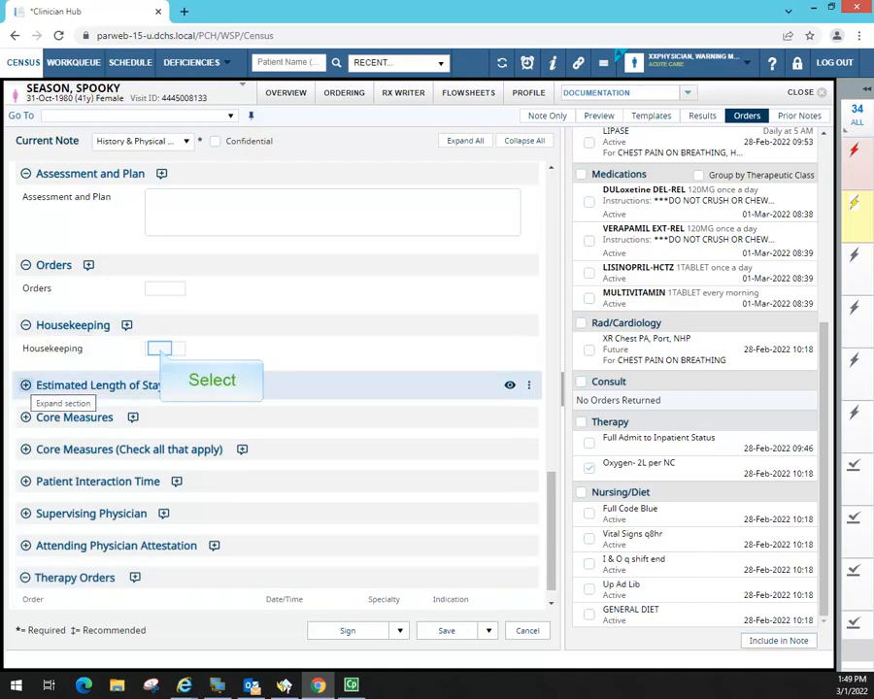
left_click(160, 349)
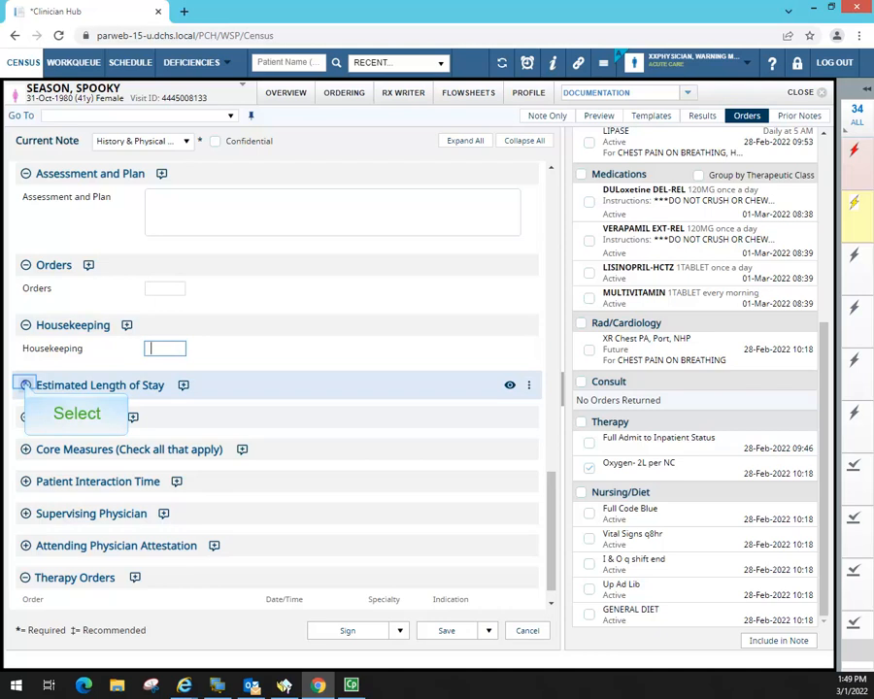
left_click(25, 386)
left_click(171, 409)
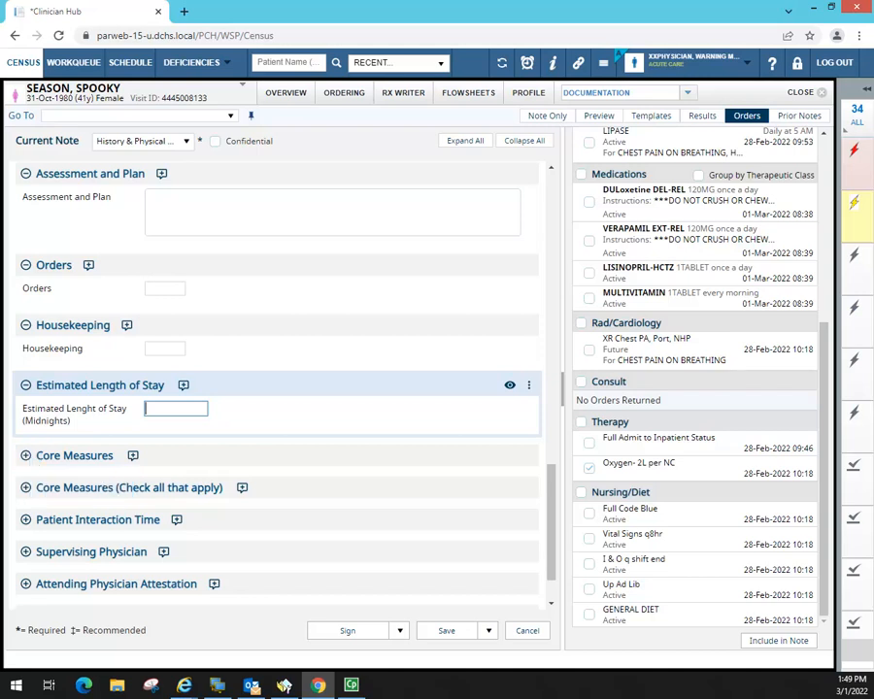
left_click(26, 456)
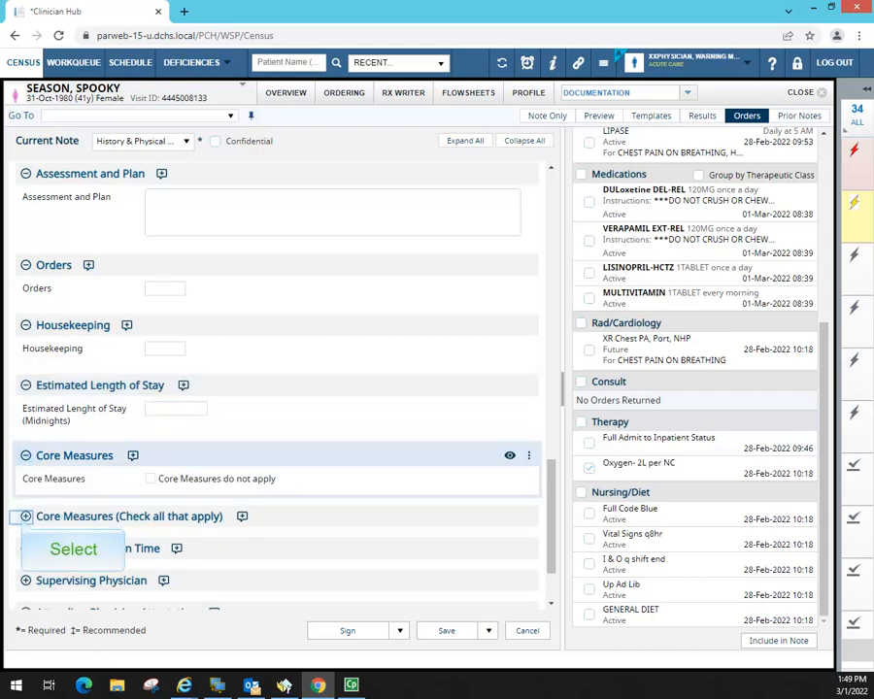
left_click(26, 517)
left_click_drag(552, 449, 556, 506)
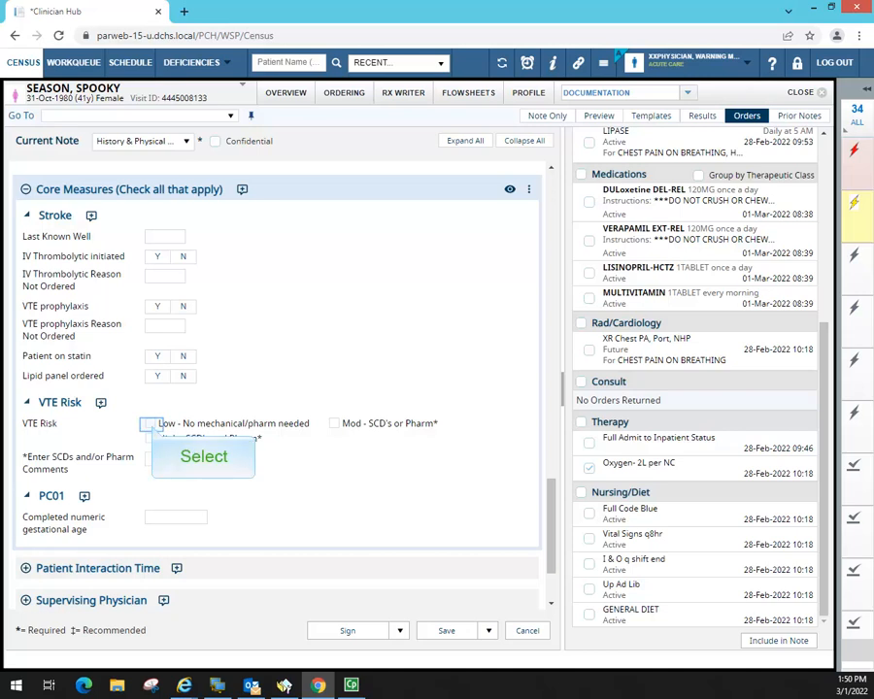
left_click(150, 424)
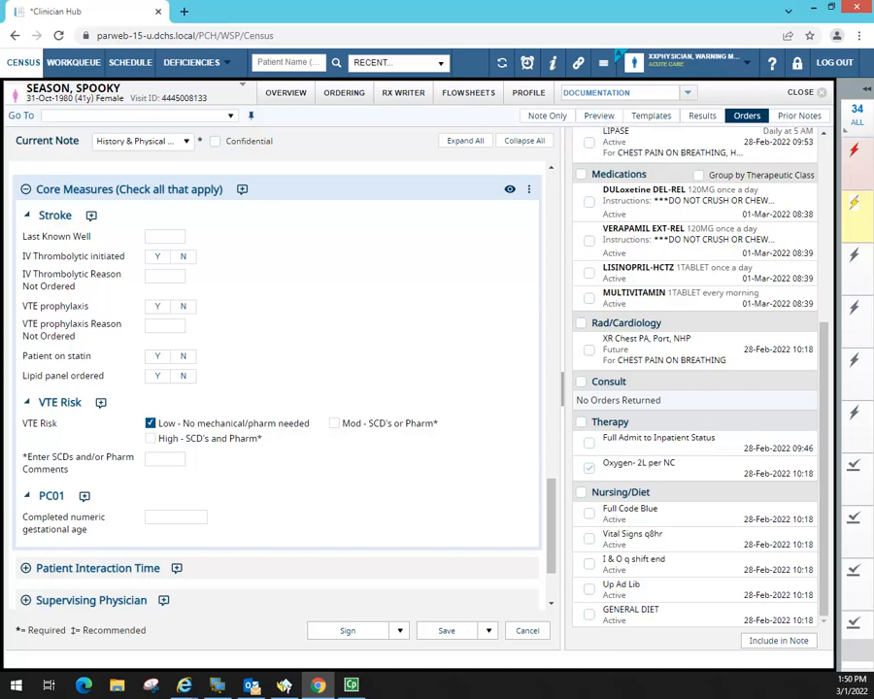
left_click(599, 116)
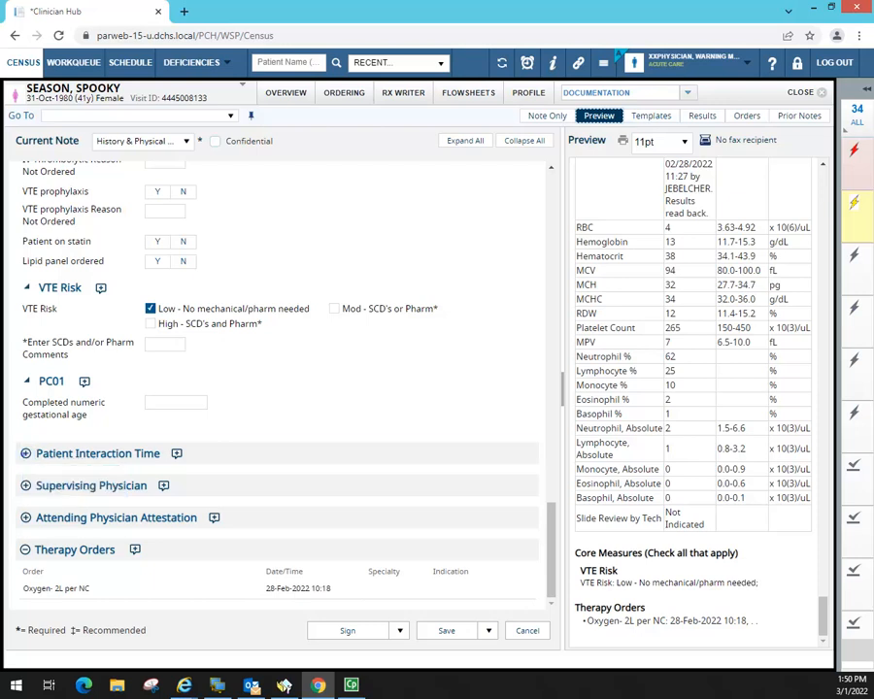
- Step through the empty Patient Interaction Time fields, then expand Attending Physician Attestation
left_click(27, 454)
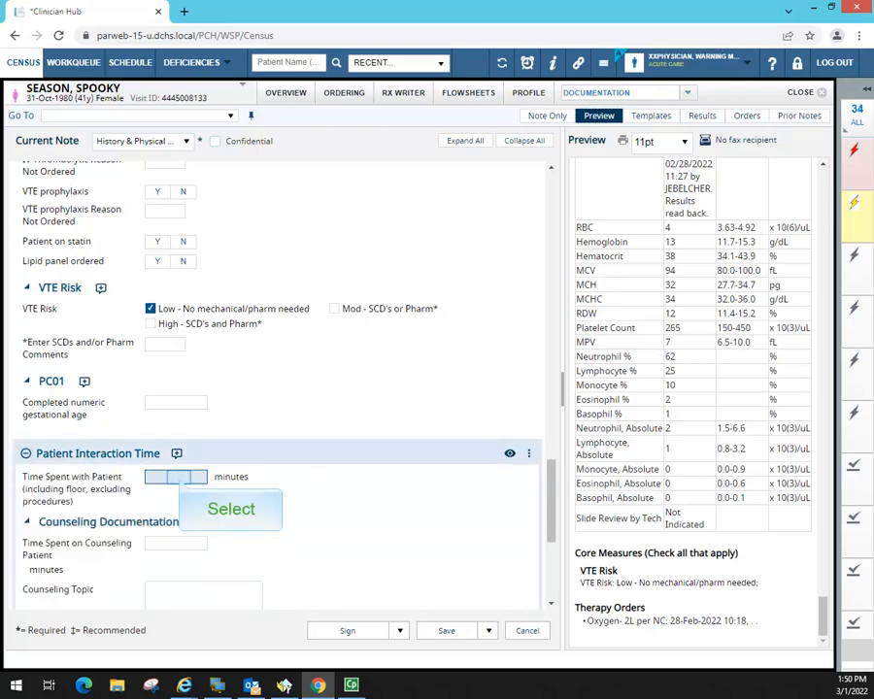
left_click(179, 477)
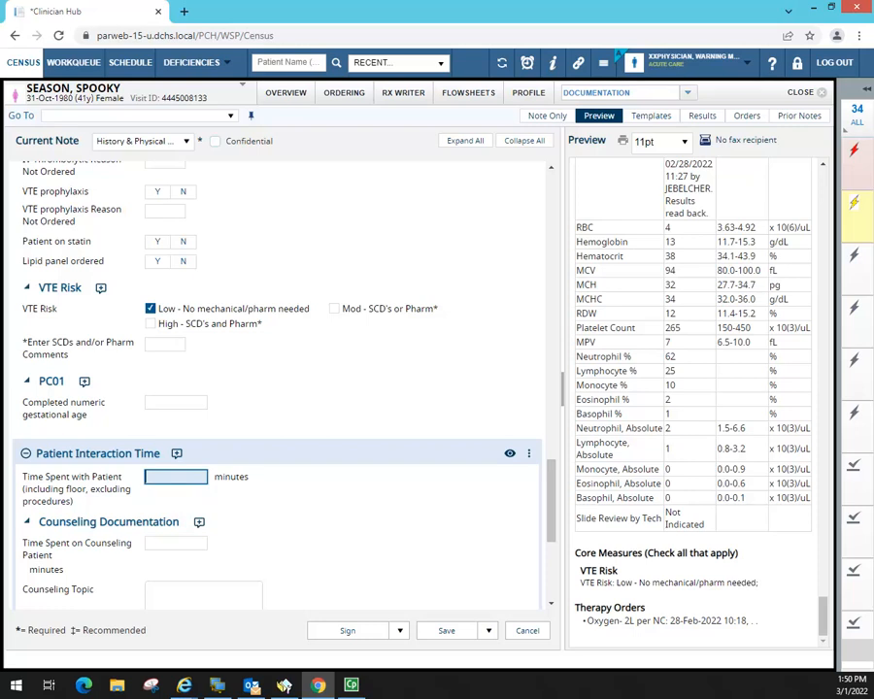
scroll(277, 388, "down", 5)
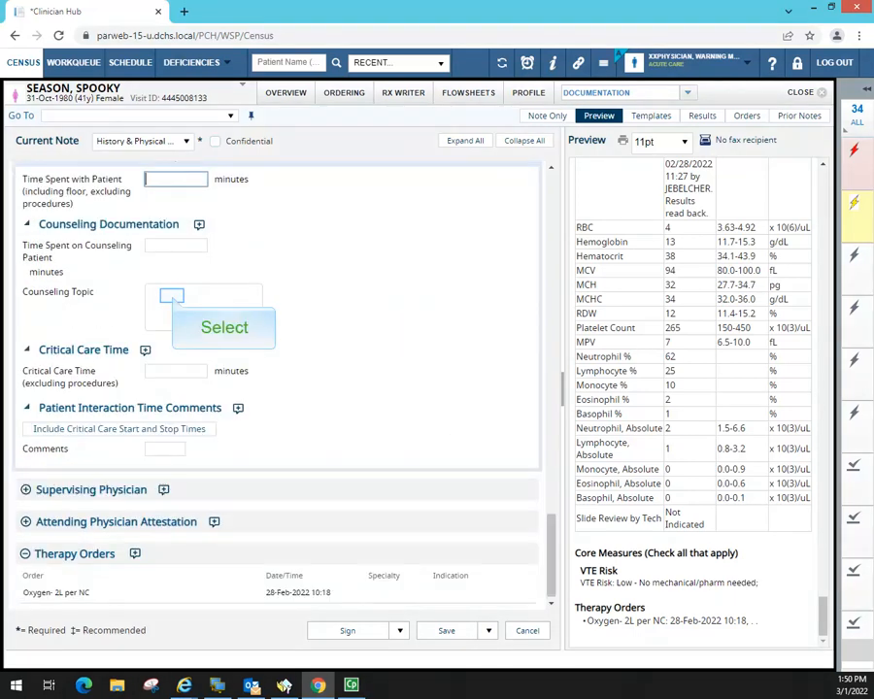
left_click(173, 297)
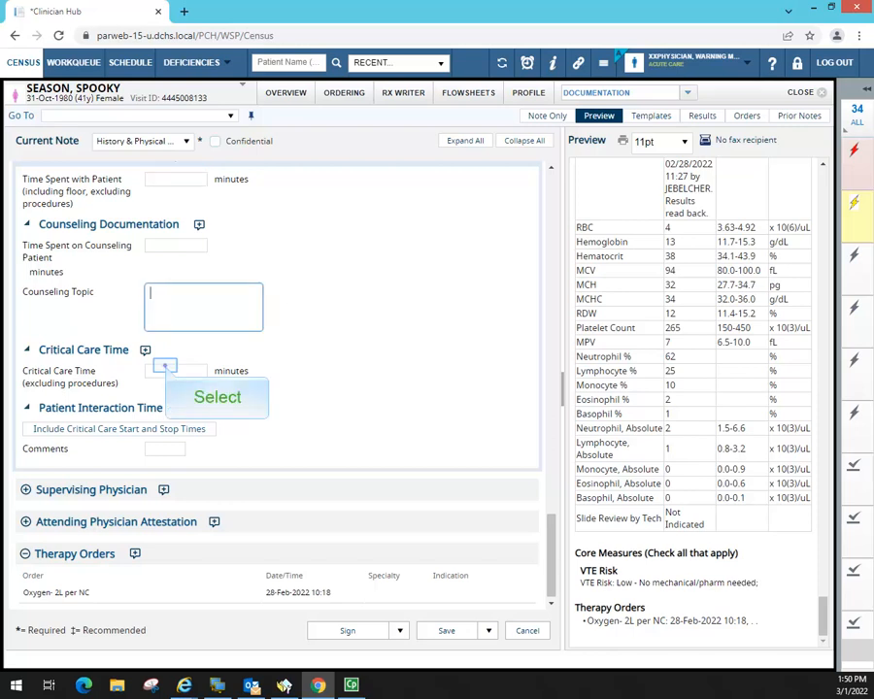
left_click(165, 369)
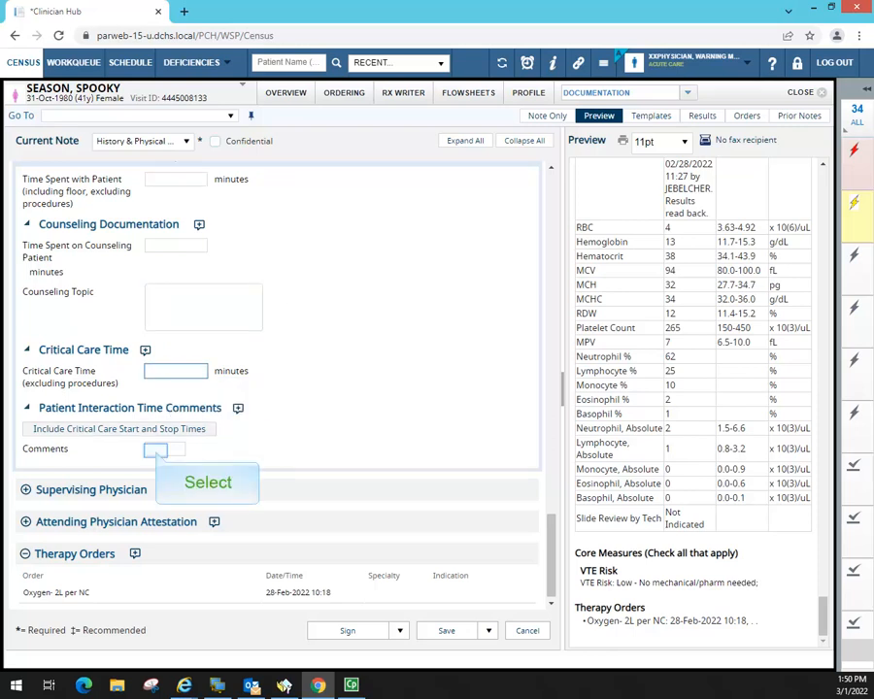
left_click(164, 449)
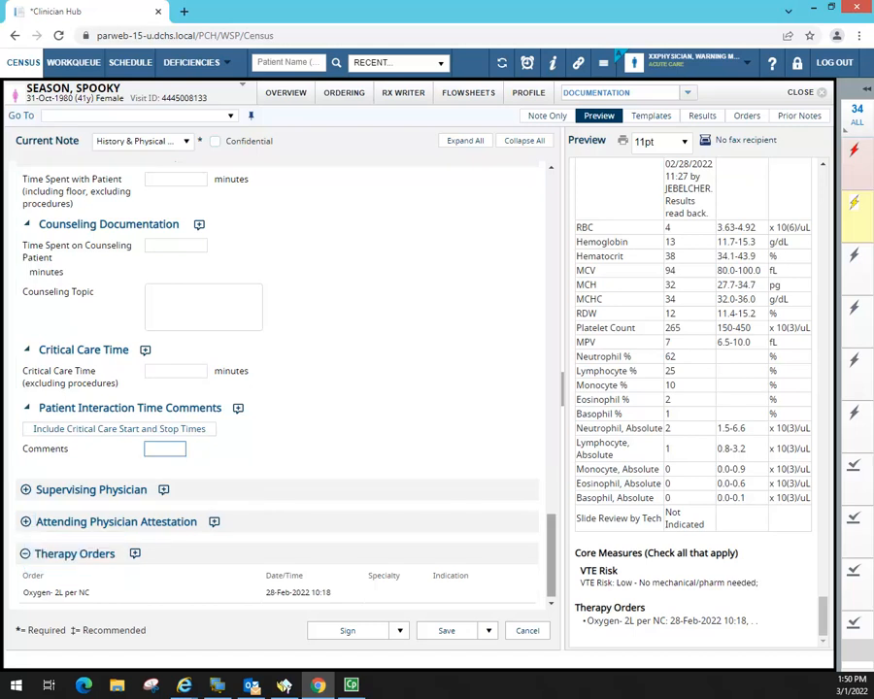
left_click(27, 522)
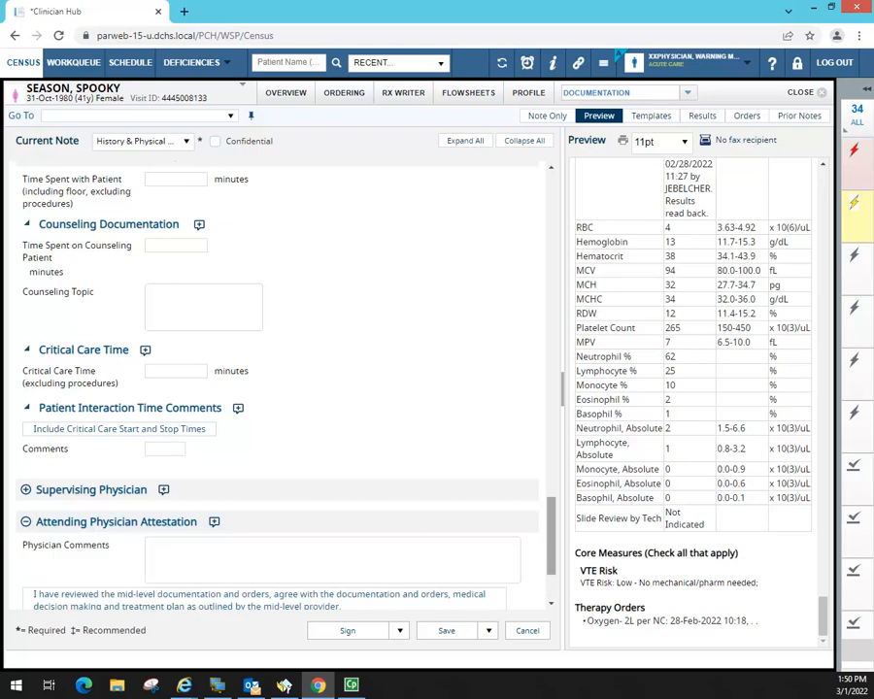
- Choose the personally-seen attestation statement and add 'All procedures were done by me'
left_click_drag(551, 554, 552, 576)
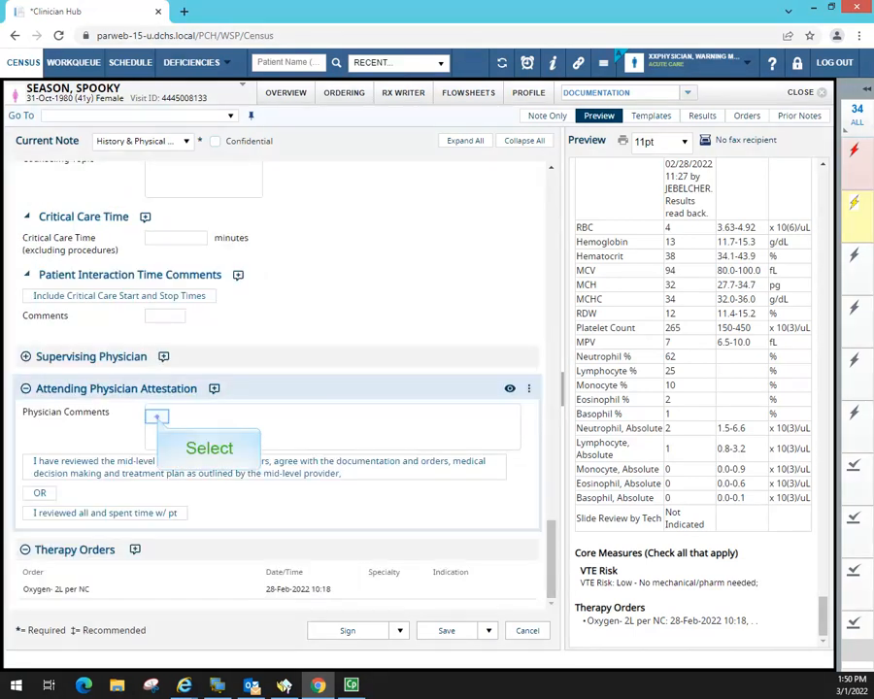
left_click(156, 416)
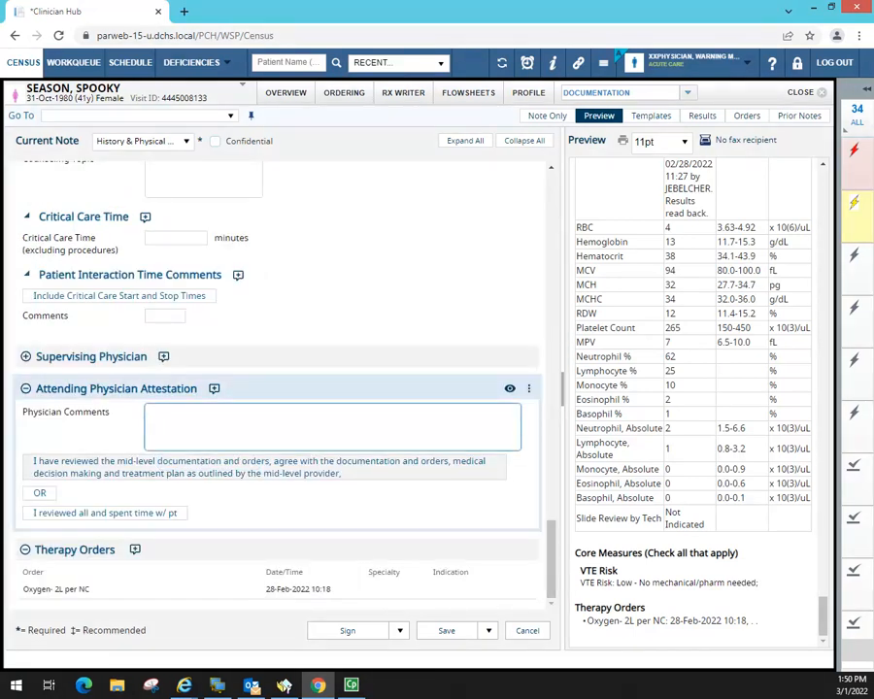
left_click(140, 512)
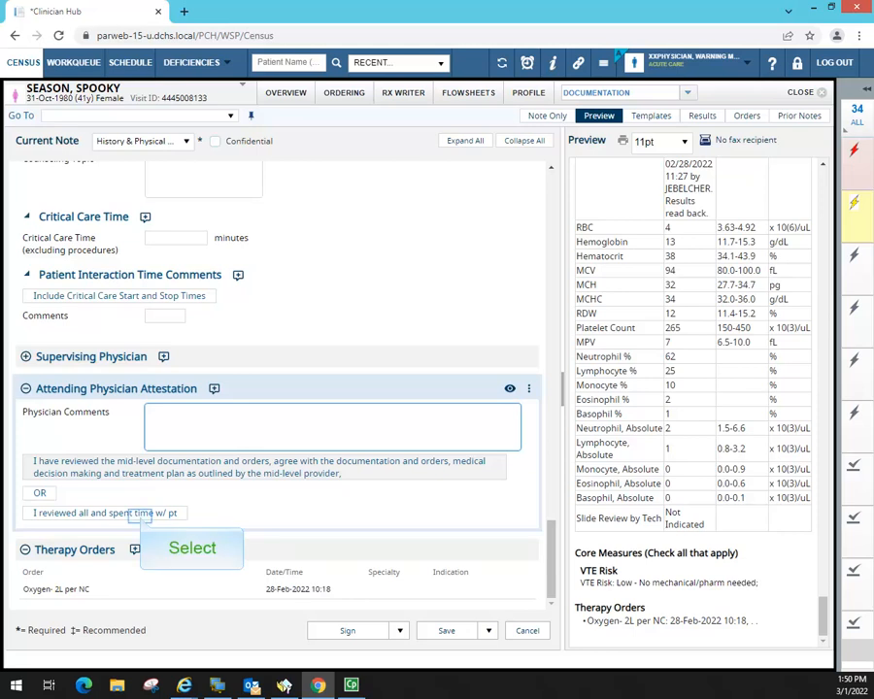
left_click(140, 514)
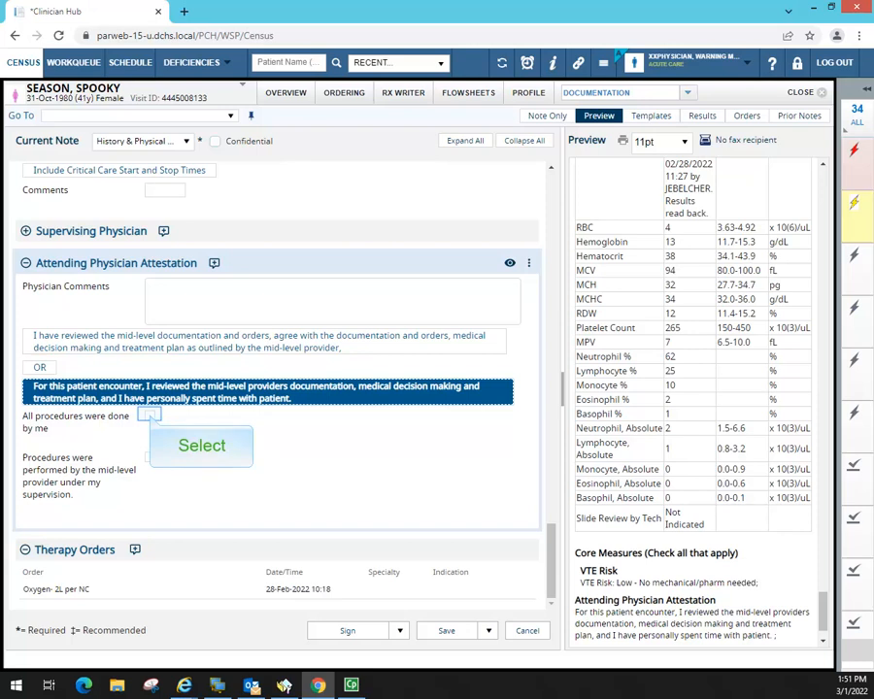
left_click(149, 415)
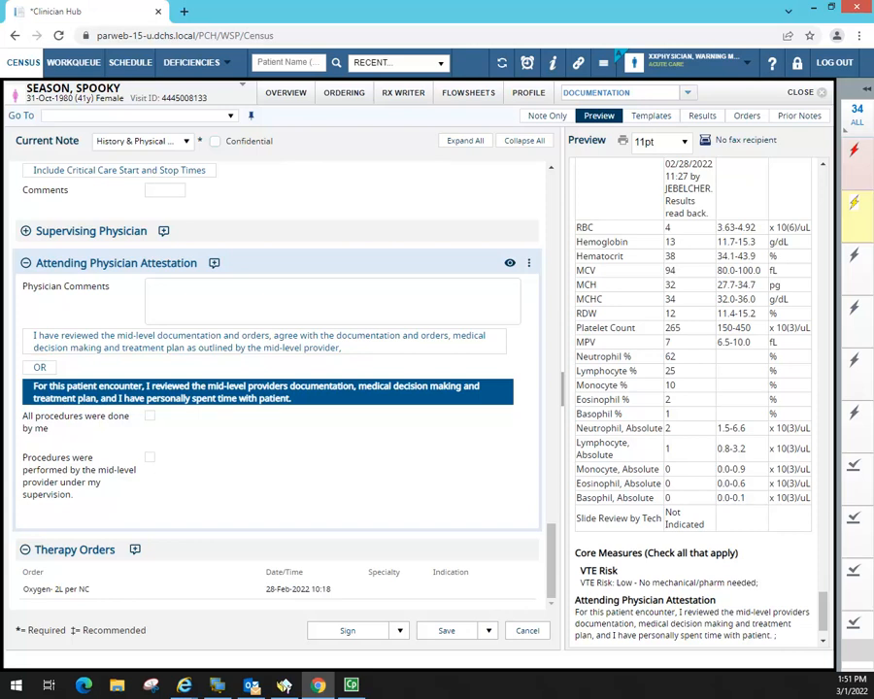
left_click_drag(776, 584, 794, 602)
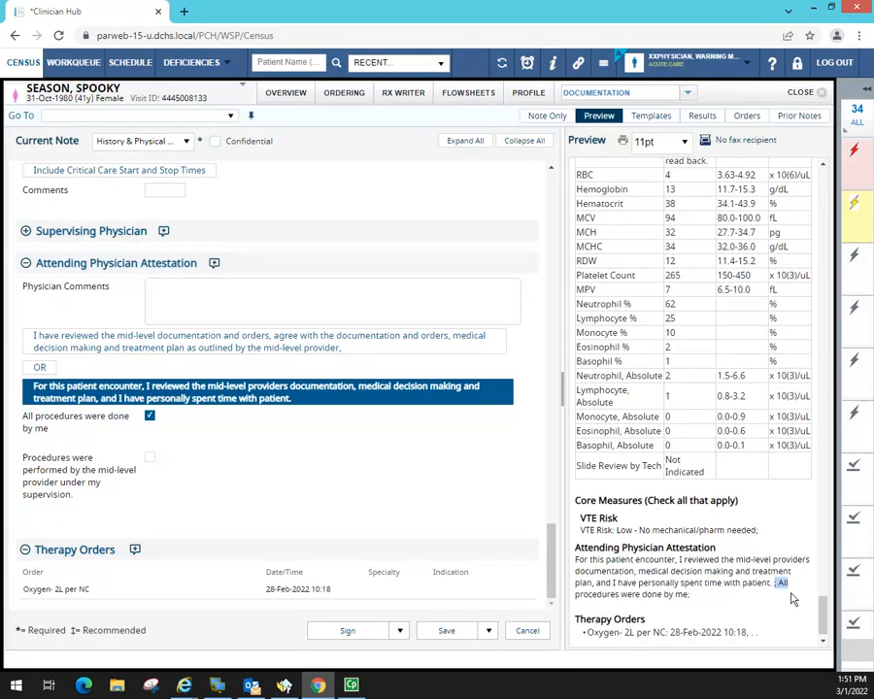
left_click(585, 550)
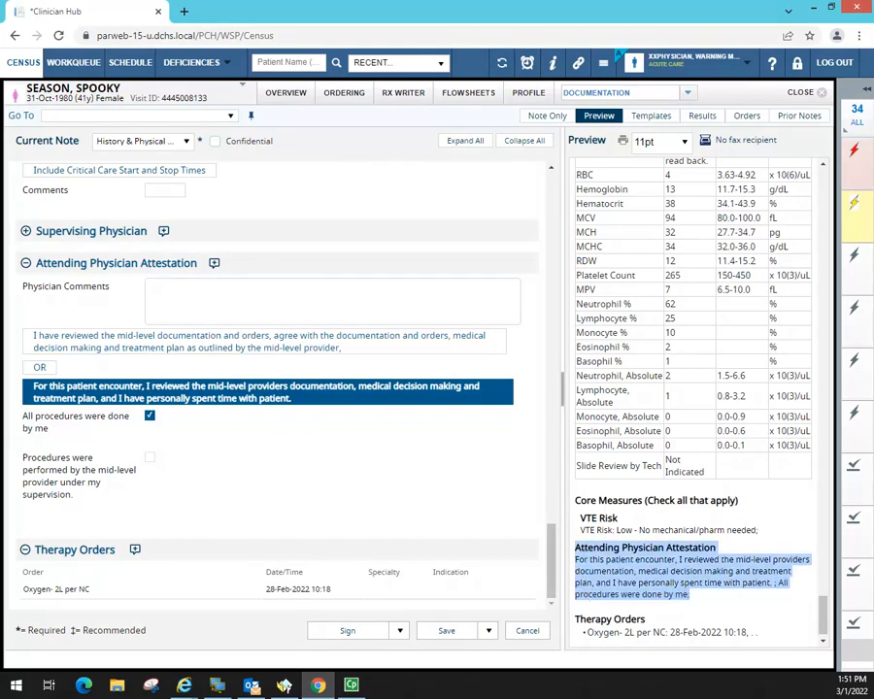
left_click_drag(823, 616, 823, 624)
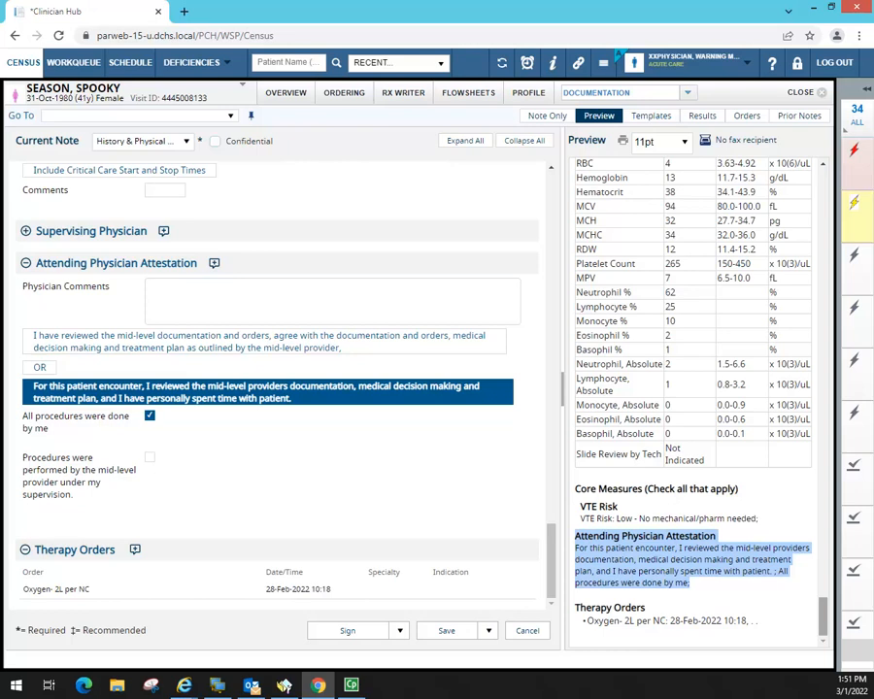
- Widen the preview pane, review the whole note, and save it unsigned
left_click_drag(822, 615, 825, 137)
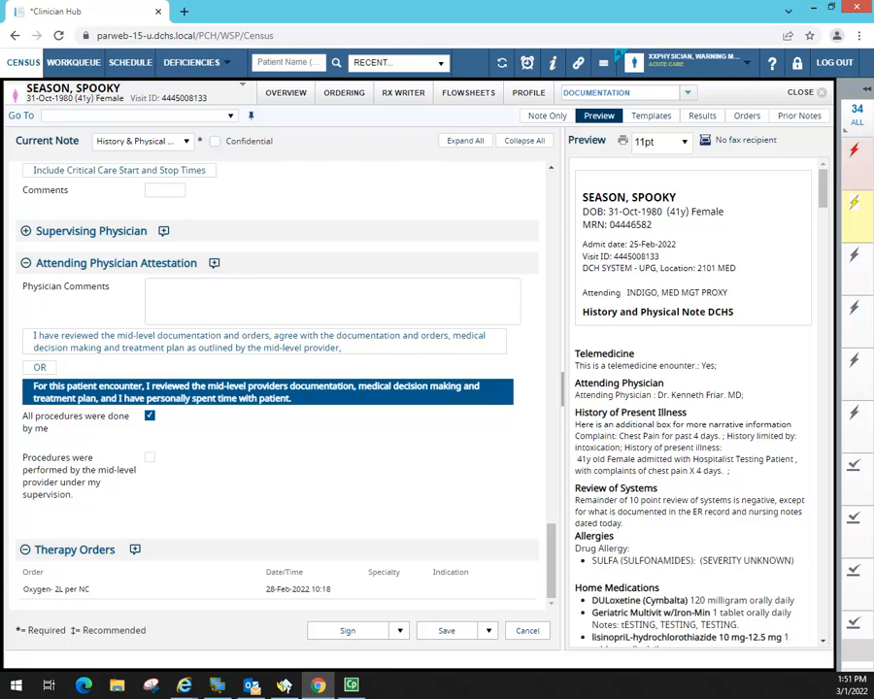
left_click_drag(561, 141, 329, 143)
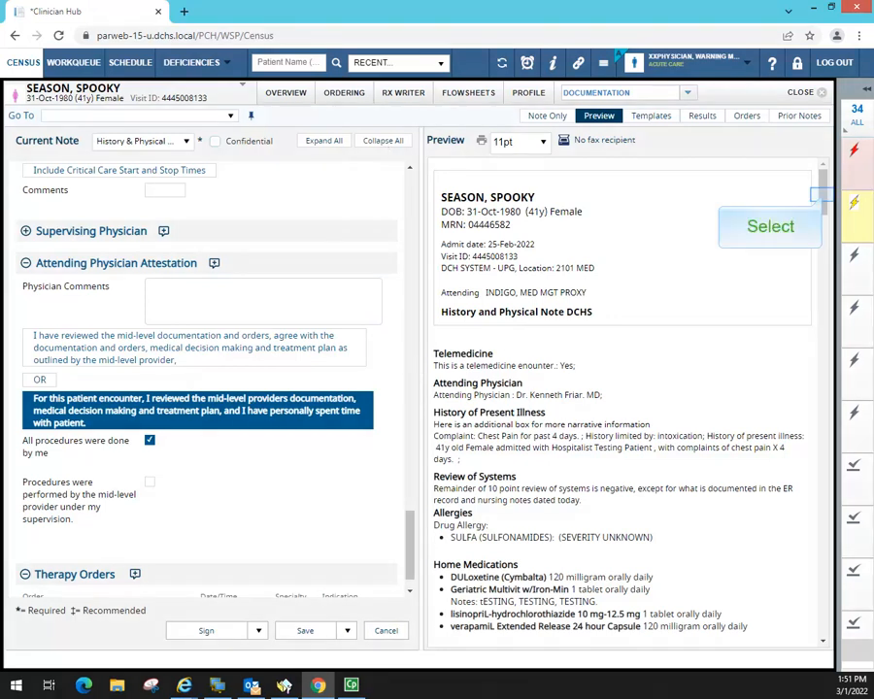
left_click_drag(823, 193, 822, 614)
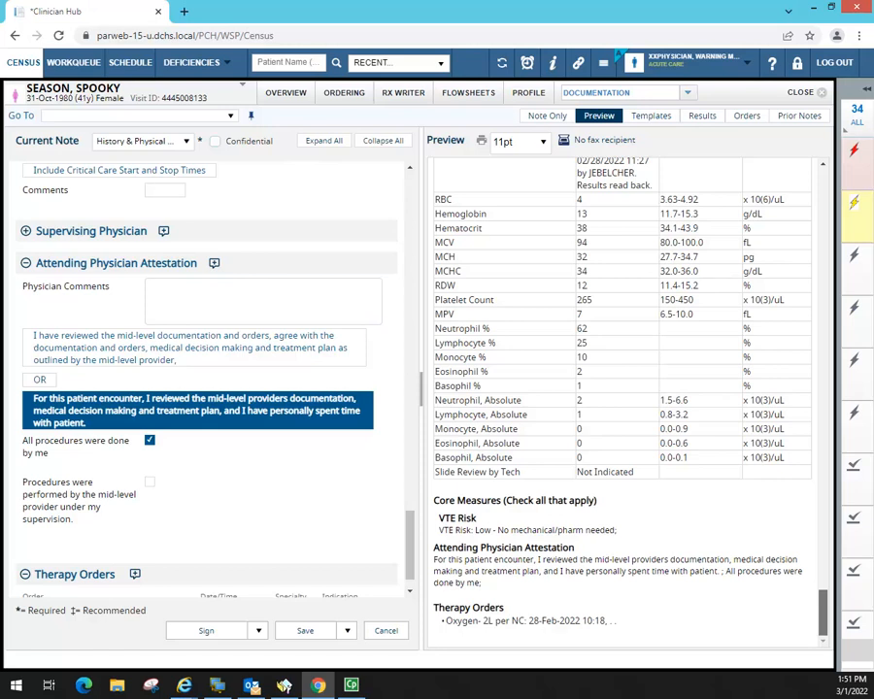
left_click_drag(824, 614, 823, 173)
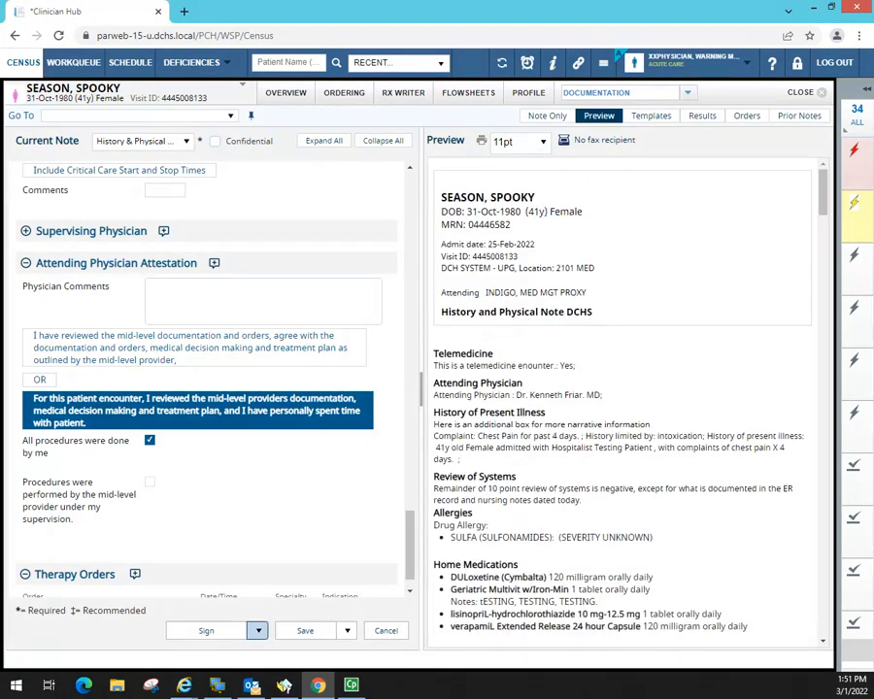
left_click(317, 632)
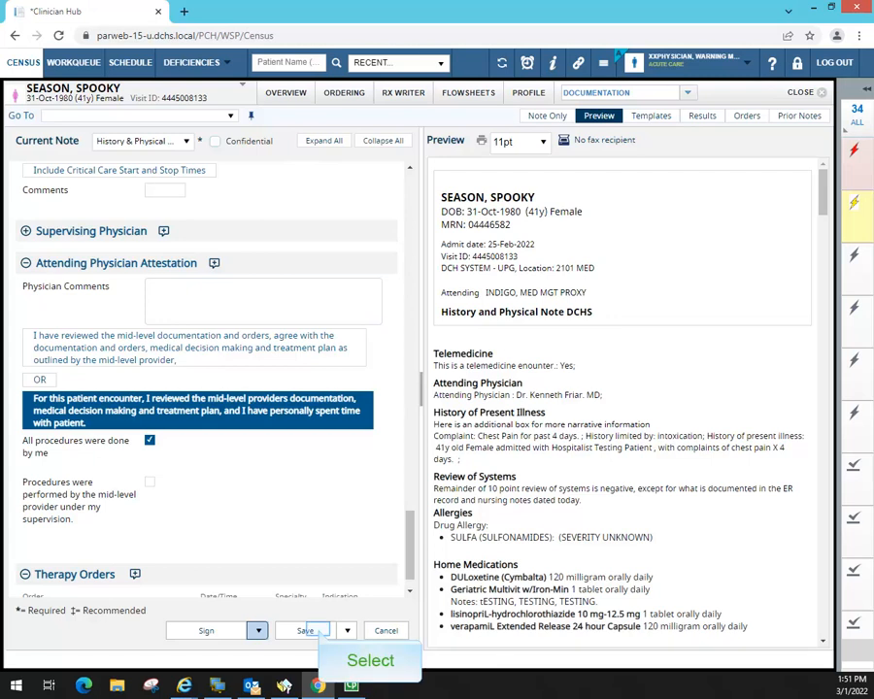
left_click(320, 631)
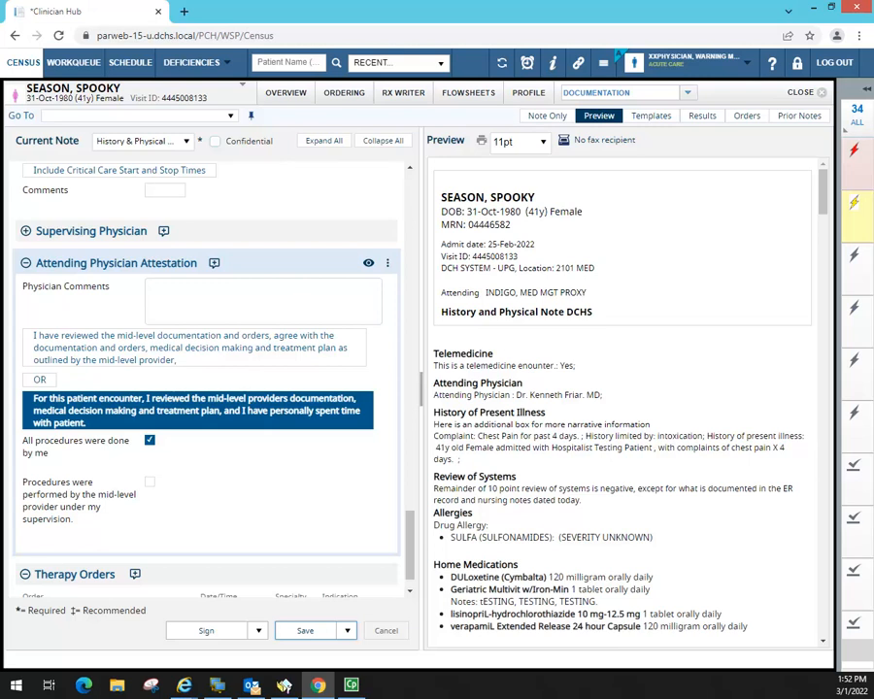
- View the Unsigned note at full width, then close the note editor without changes
left_click_drag(759, 185, 810, 185)
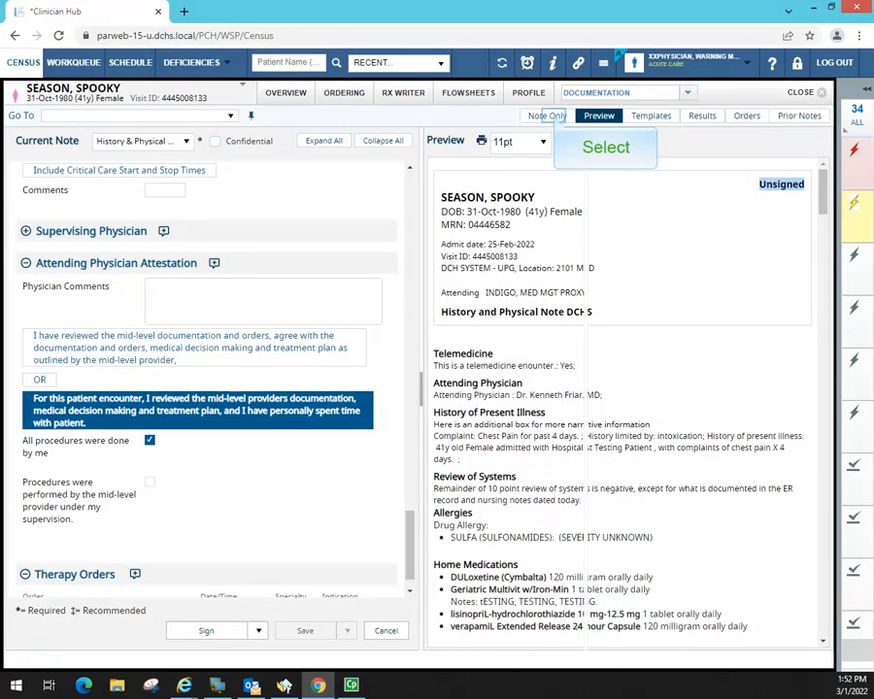
left_click(547, 116)
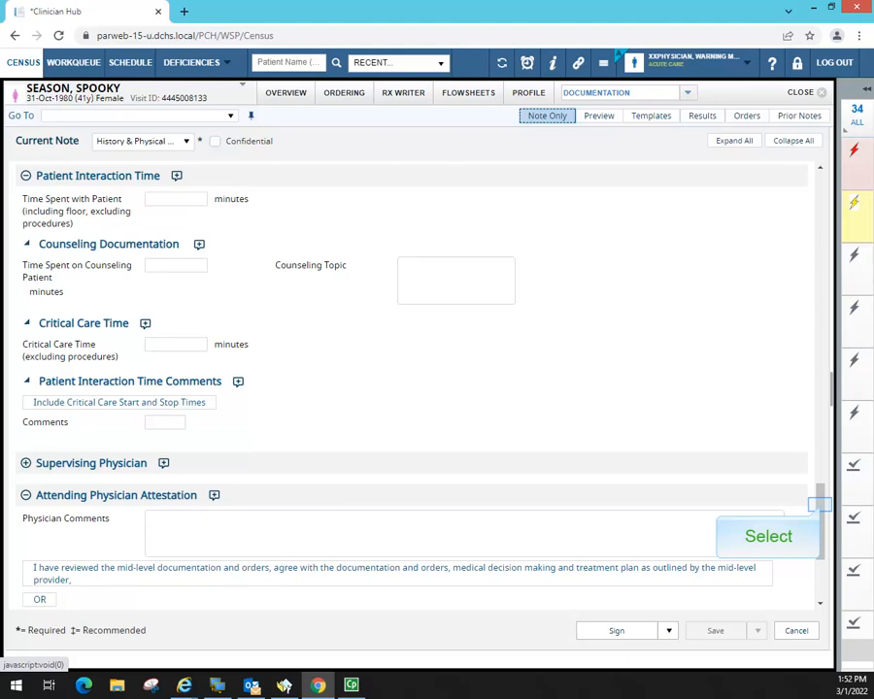
left_click_drag(819, 505, 820, 544)
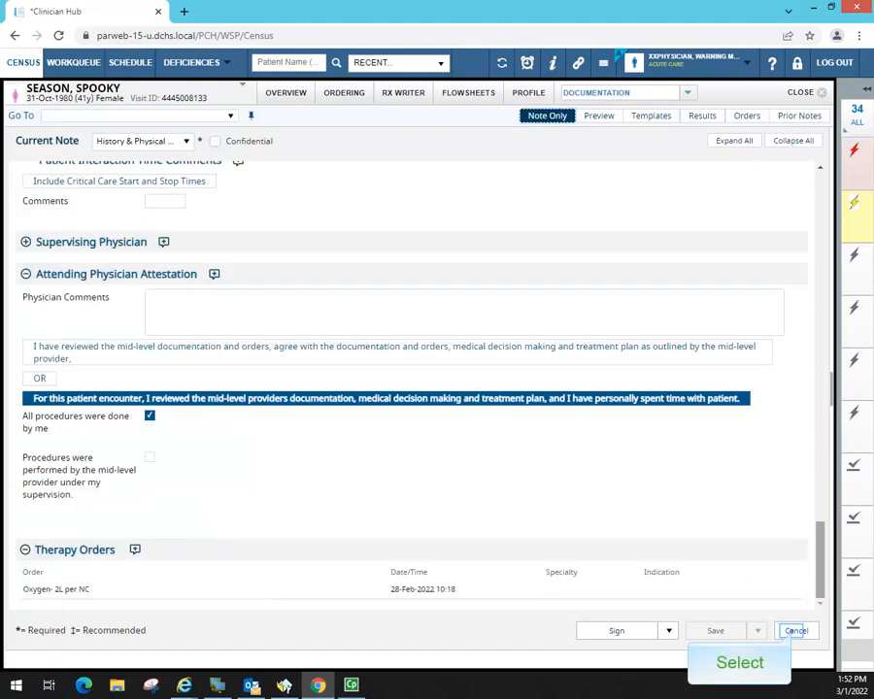
left_click(795, 632)
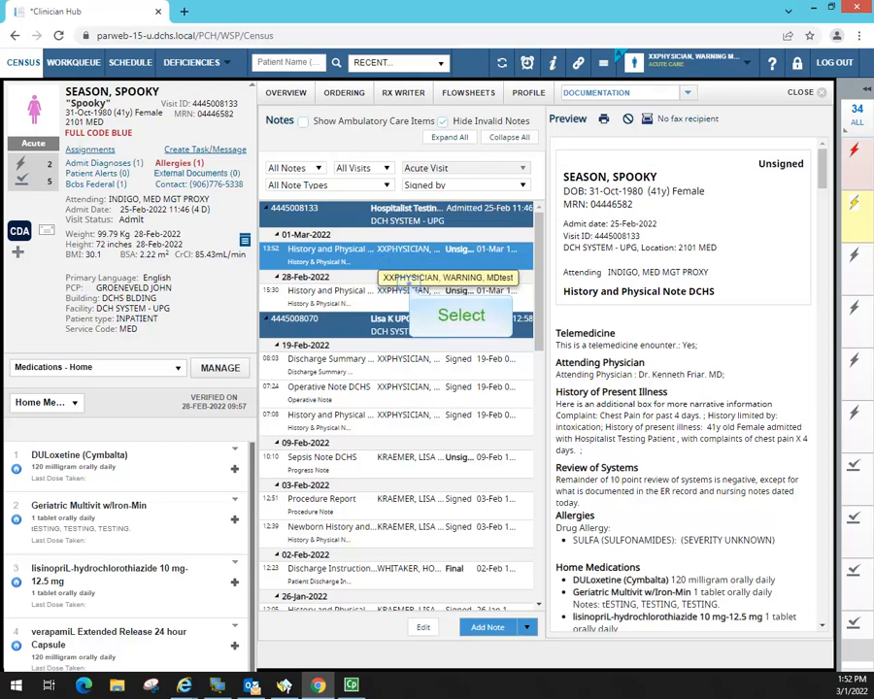
- Preview the History and Physical note and scroll to its creator under Contributors
left_click(363, 296)
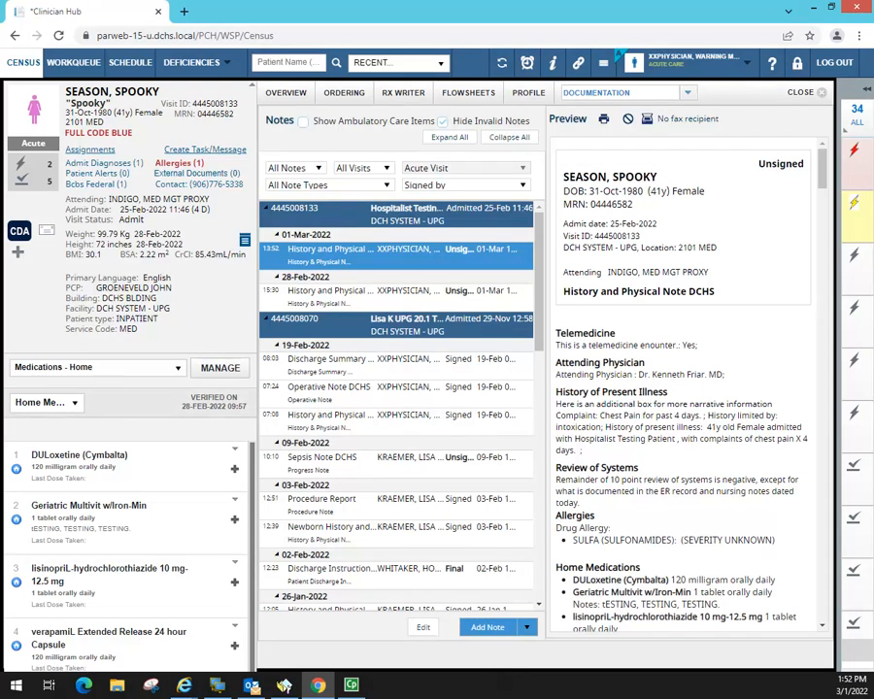
left_click_drag(821, 170, 826, 619)
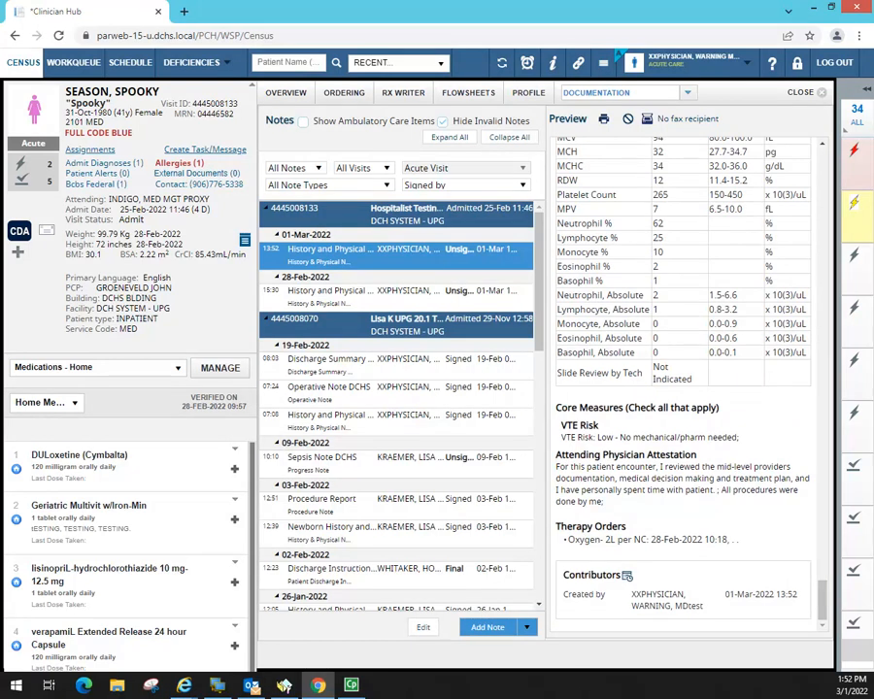
left_click_drag(633, 594, 711, 609)
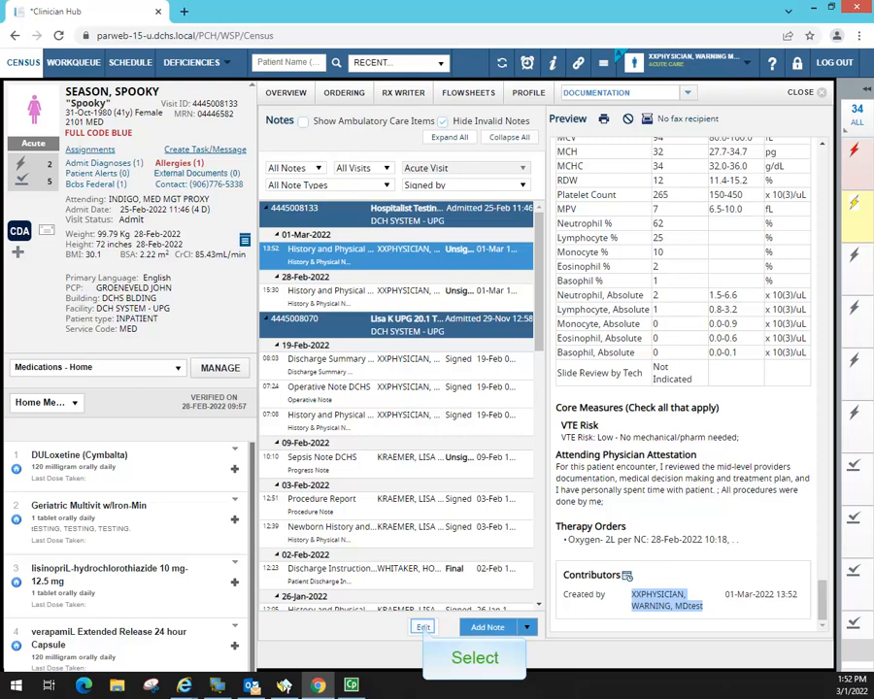
- Reopen the note, enter 120 critical care minutes with comment 'Comments here.', and sign it
left_click(423, 627)
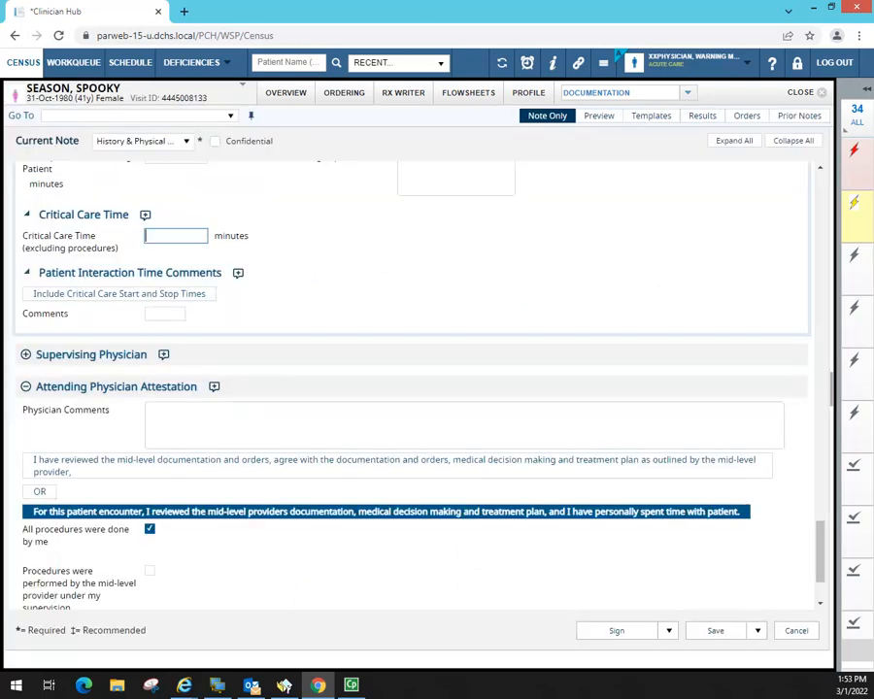
type("120")
left_click(166, 315)
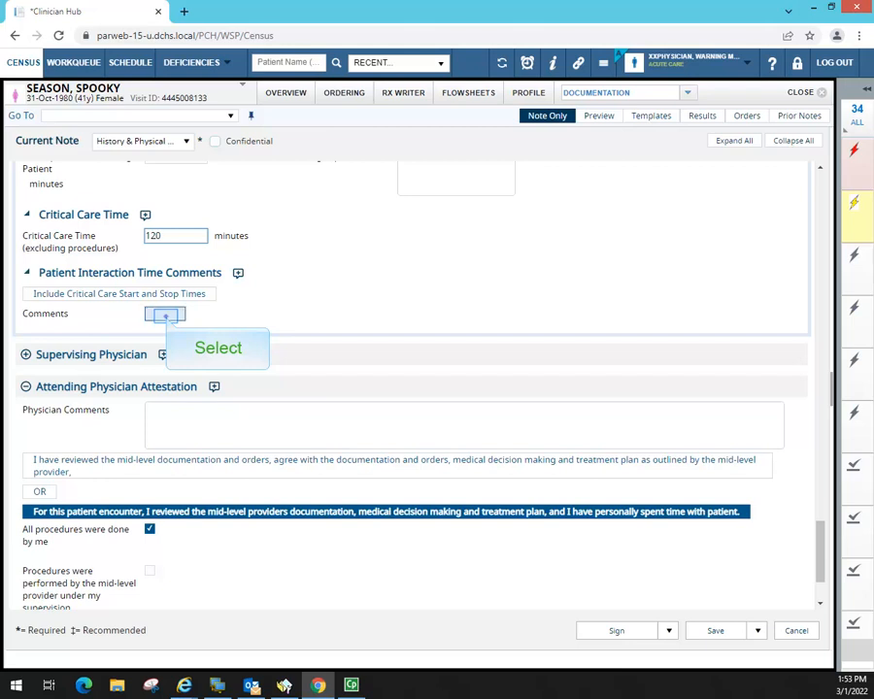
type("Com")
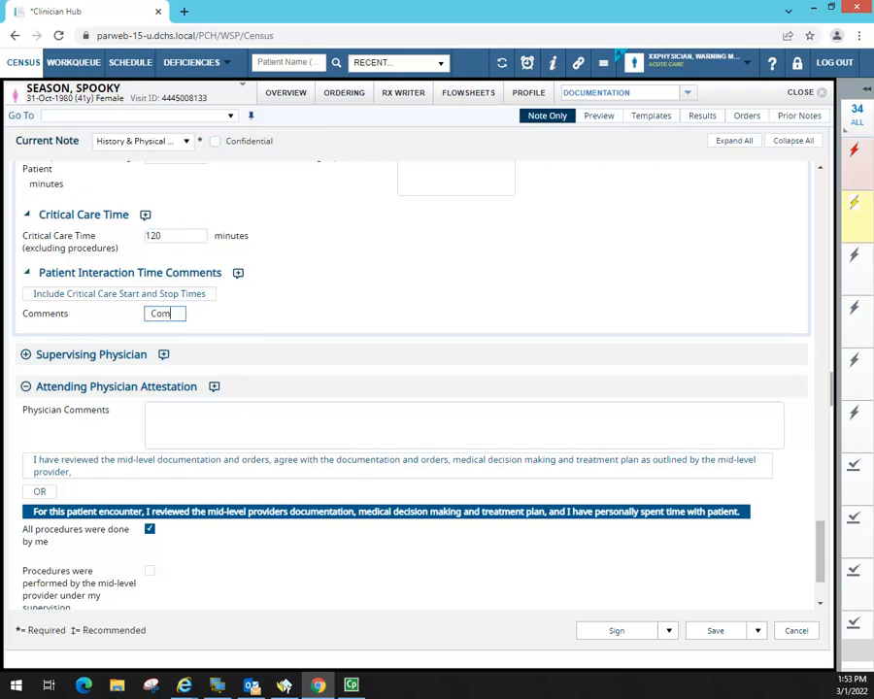
type("ments here.")
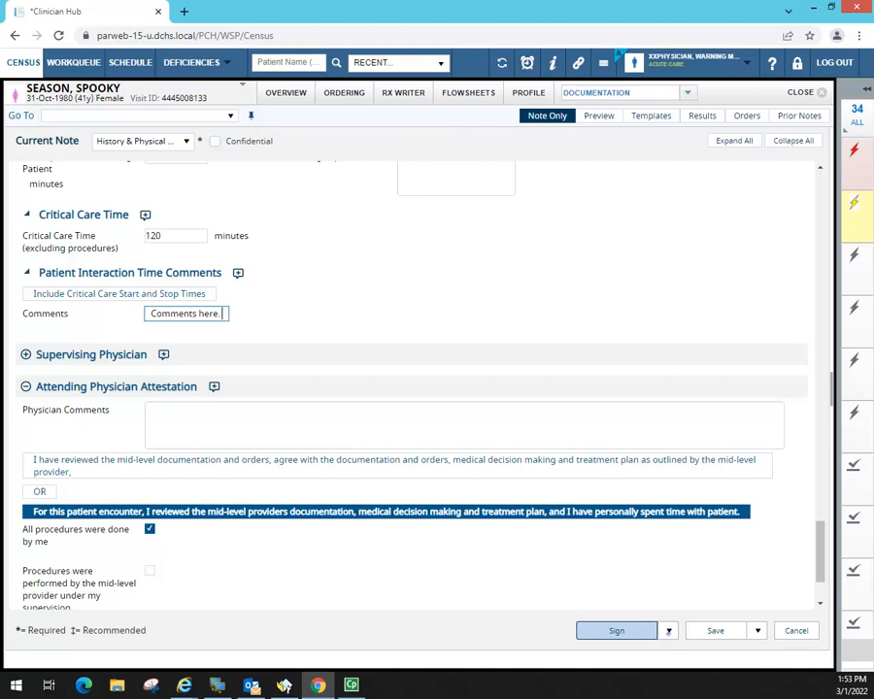
left_click(669, 632)
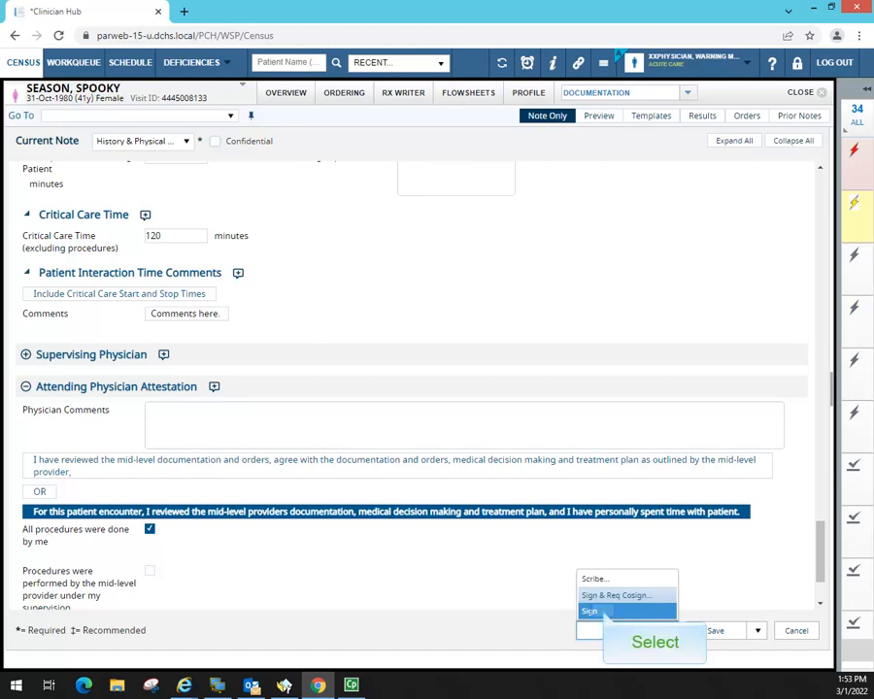
left_click(601, 612)
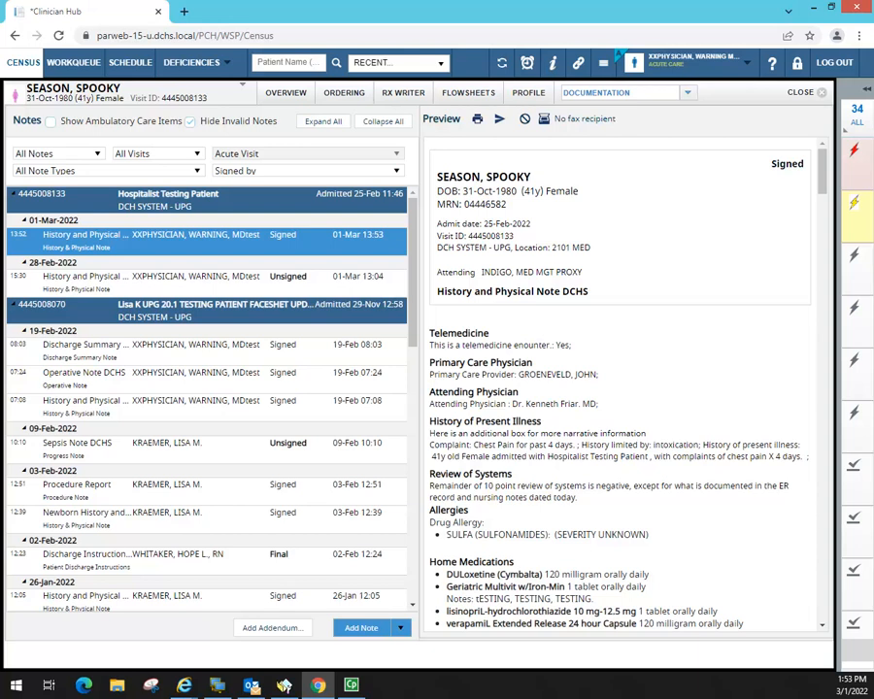
- Open the Add Addendum dialog for the signed History and Physical note
left_click(265, 629)
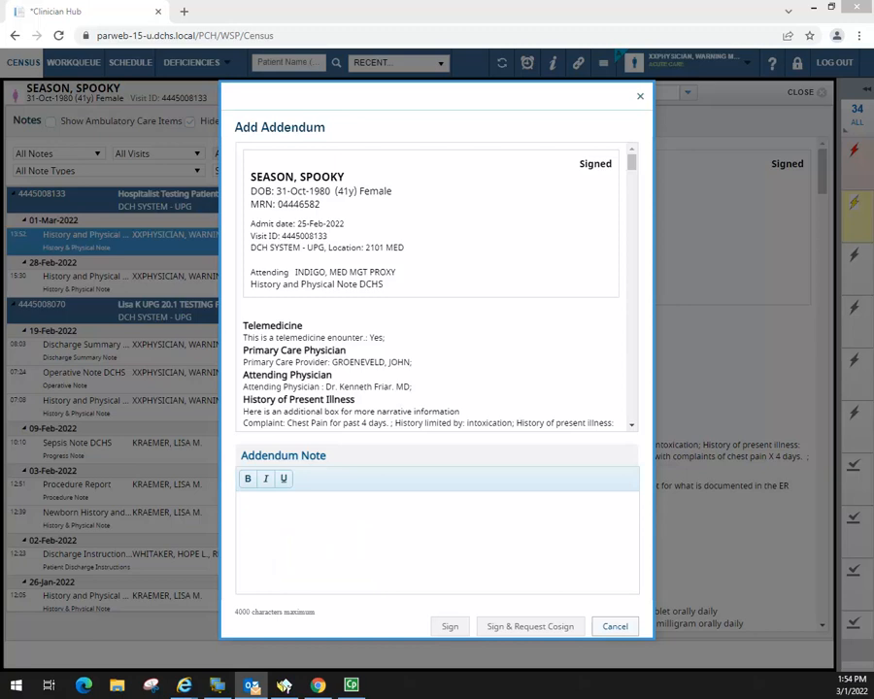
- Paste the copied case-comment text into the Addendum Note box
left_click(261, 520)
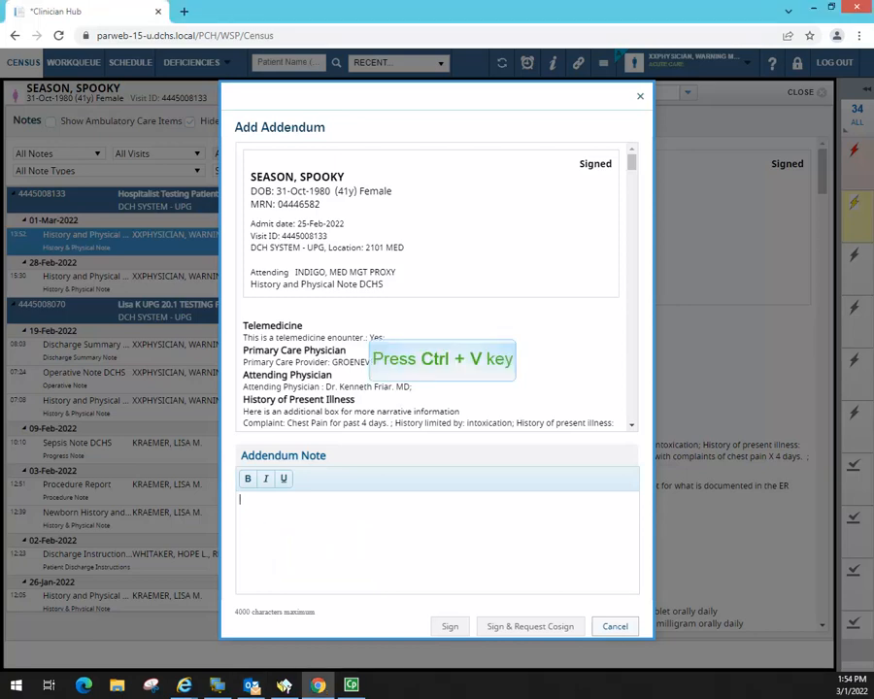
key("ctrl+v")
scroll(431, 536, "up", 10)
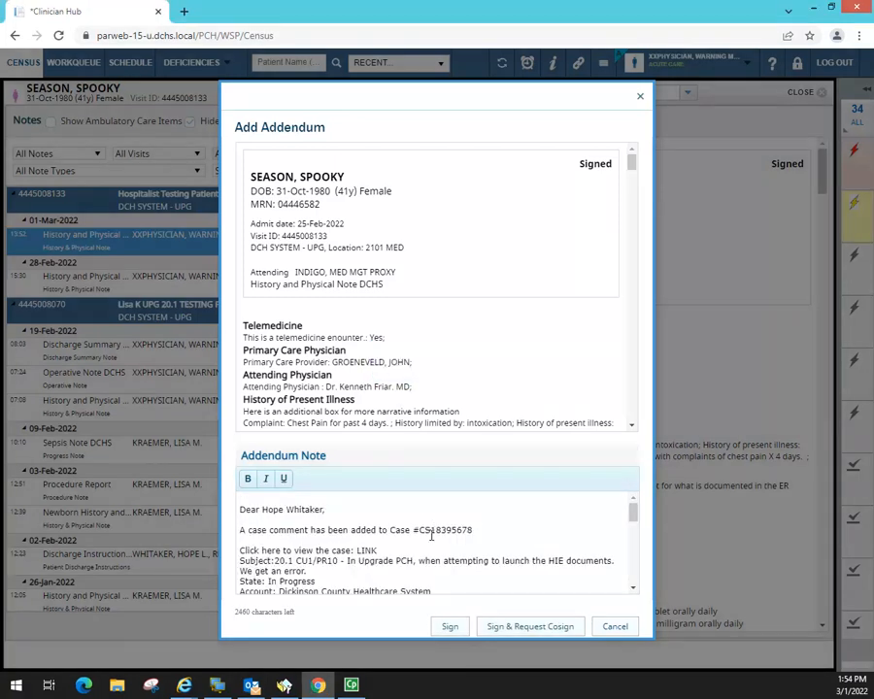
scroll(432, 536, "down", 10)
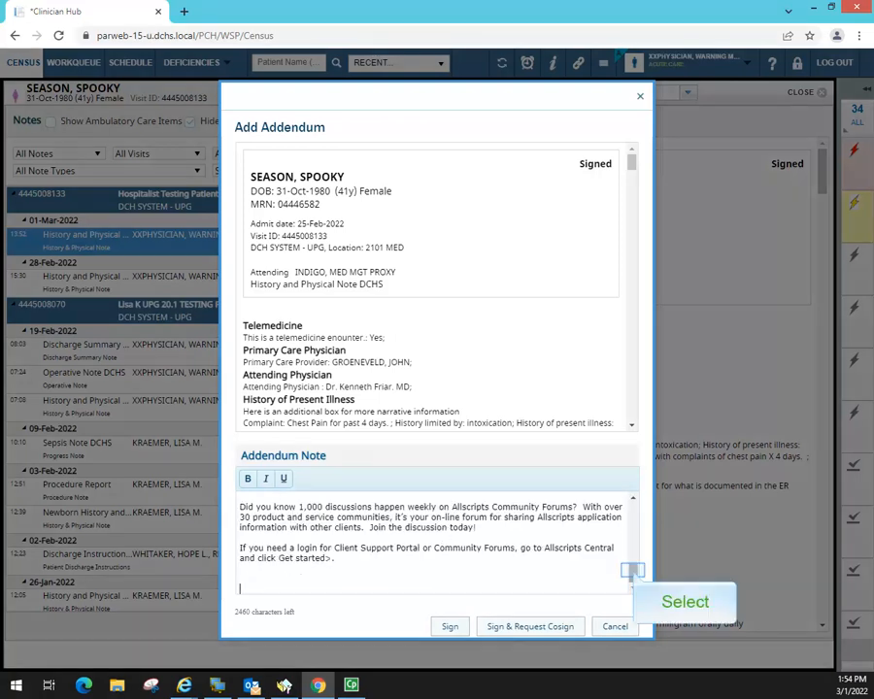
left_click_drag(633, 572, 634, 512)
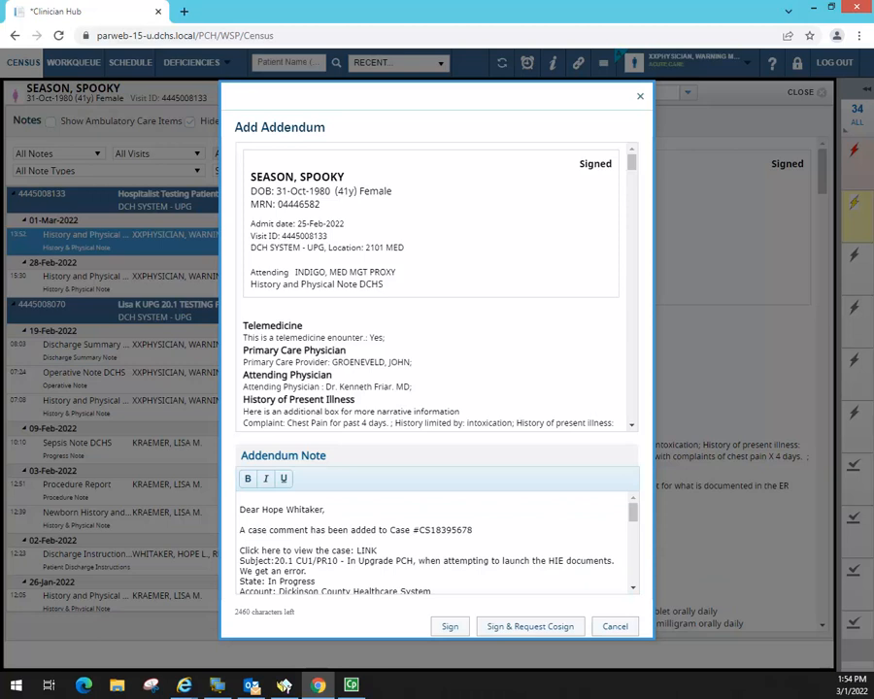
- Make the greeting line bold and underlined, then sign and request a co-signature
left_click_drag(240, 511, 326, 510)
left_click(247, 479)
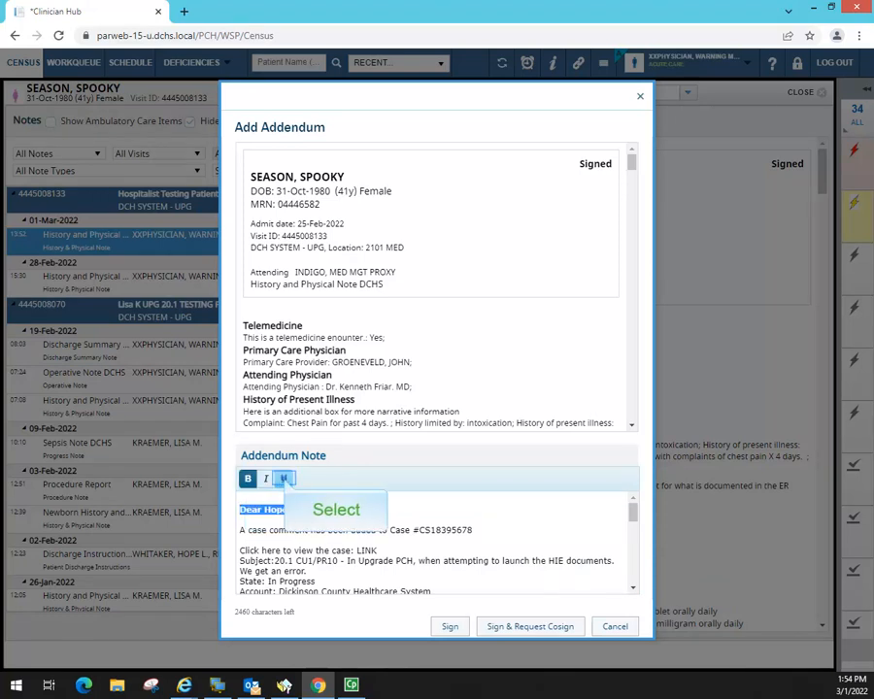
left_click(284, 479)
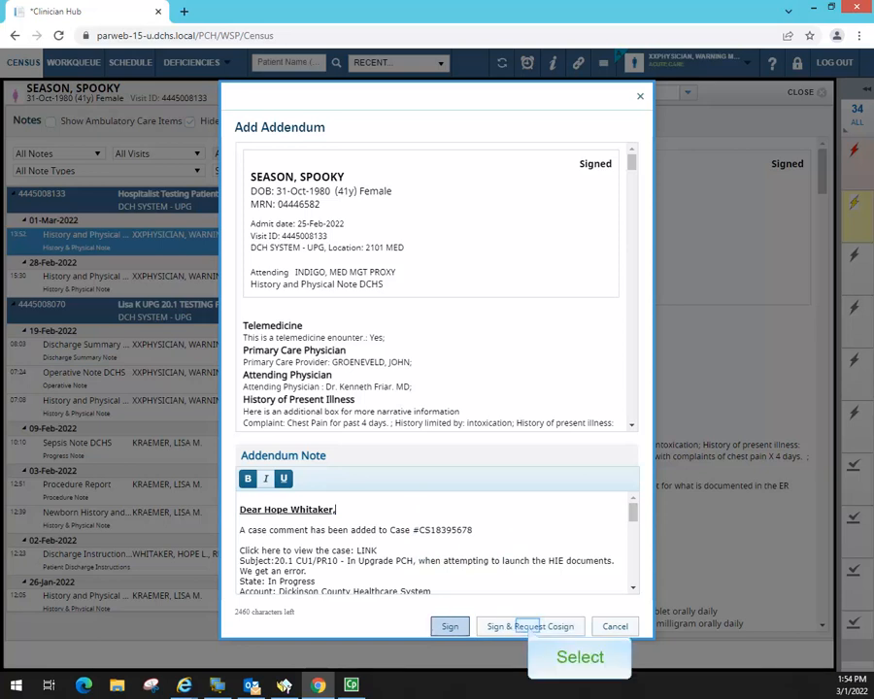
left_click(527, 627)
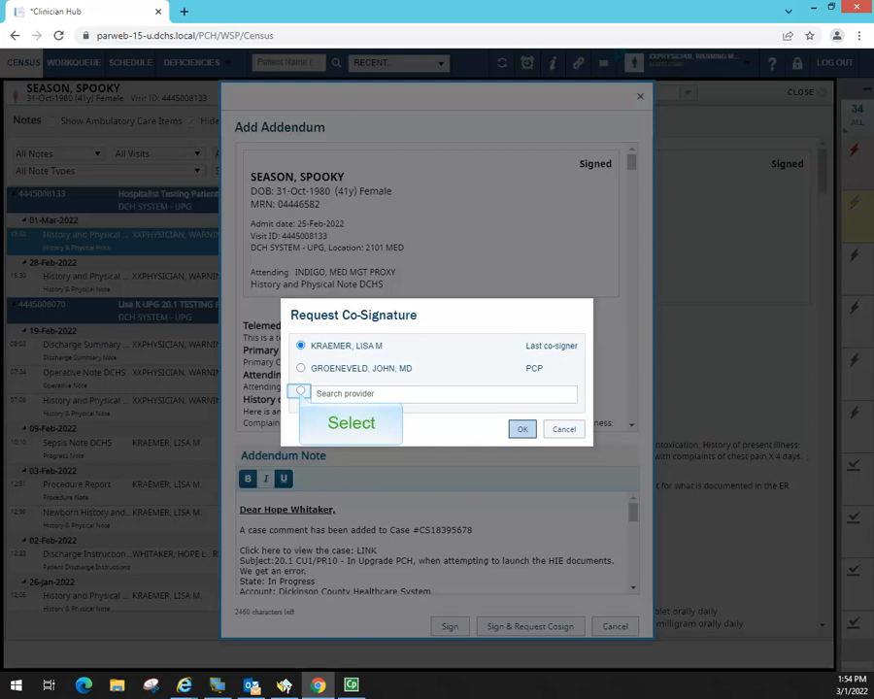
- Search for the co-signing provider by name, select them, and send the co-sign request
left_click(301, 390)
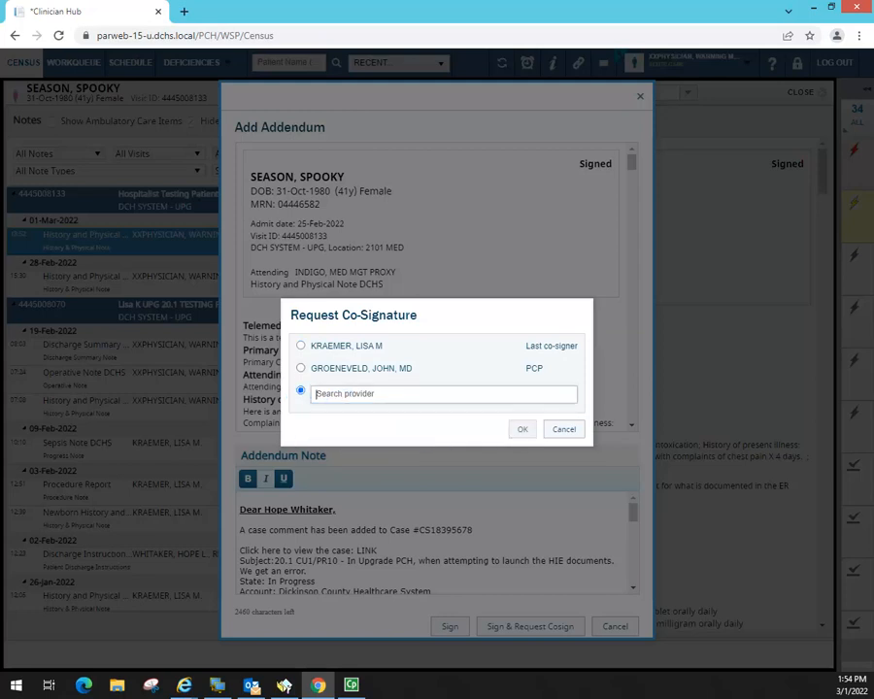
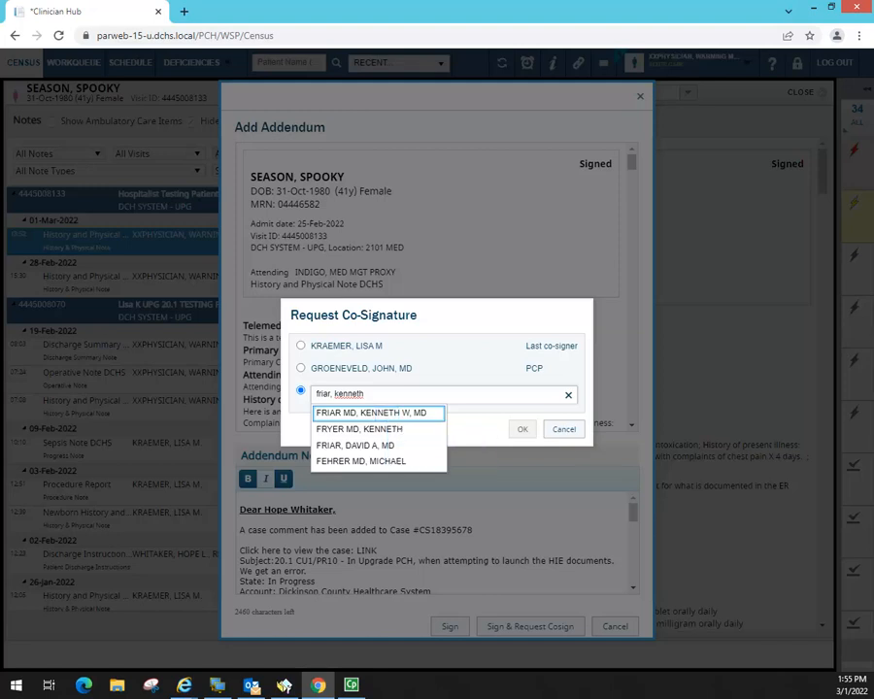
left_click(385, 413)
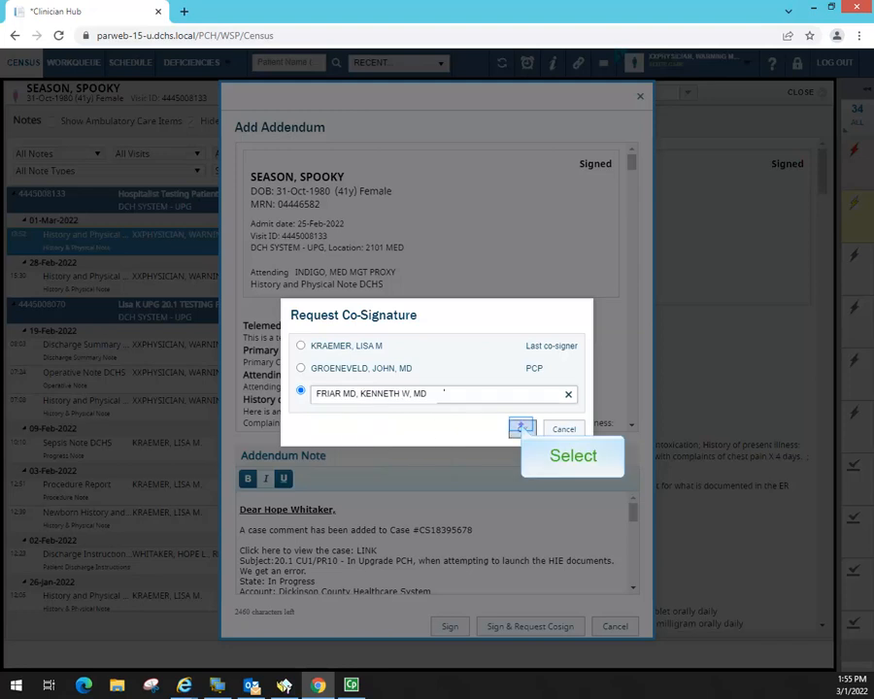
left_click(521, 428)
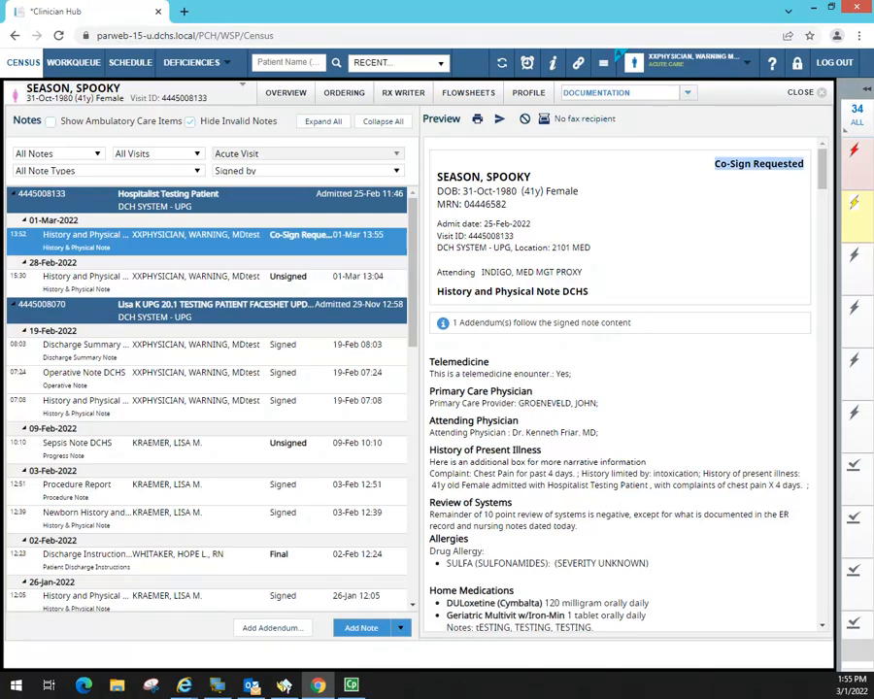
scroll(620, 384, "down", 20)
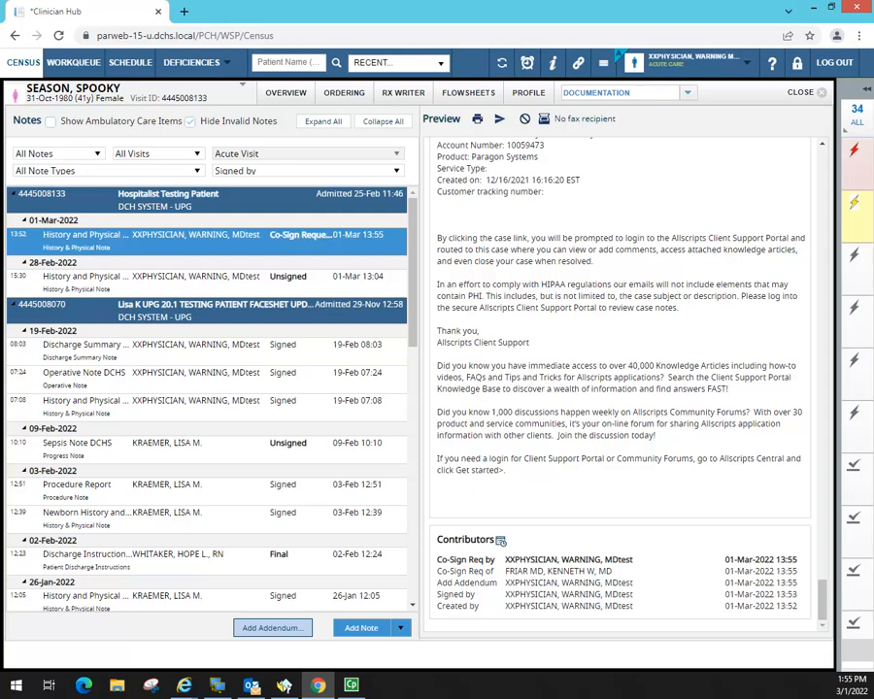
- Scroll through the Co-Sign Requested note's preview to review its addendum
scroll(622, 379, "up", 5)
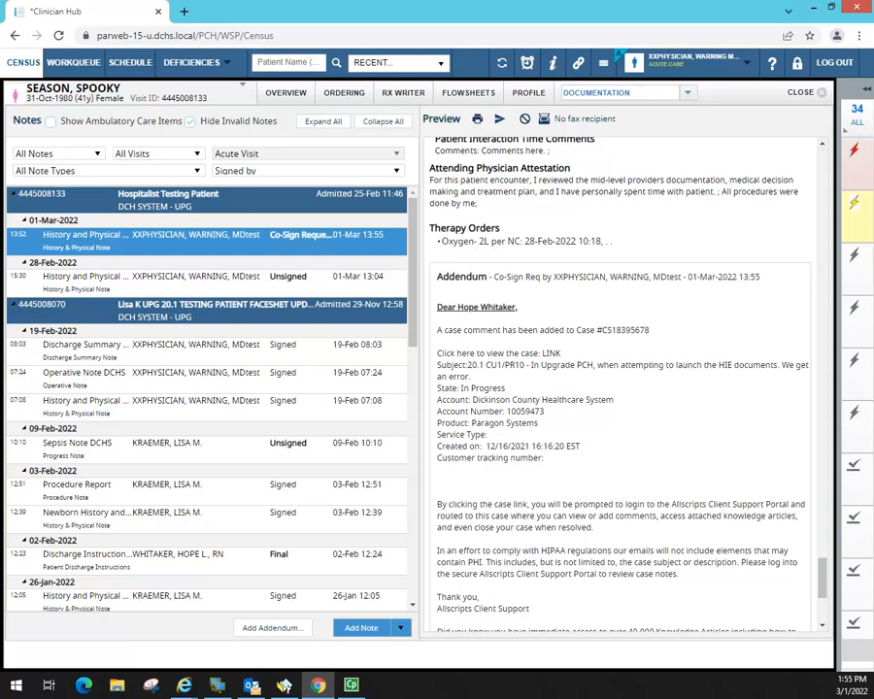
left_click_drag(823, 579, 818, 160)
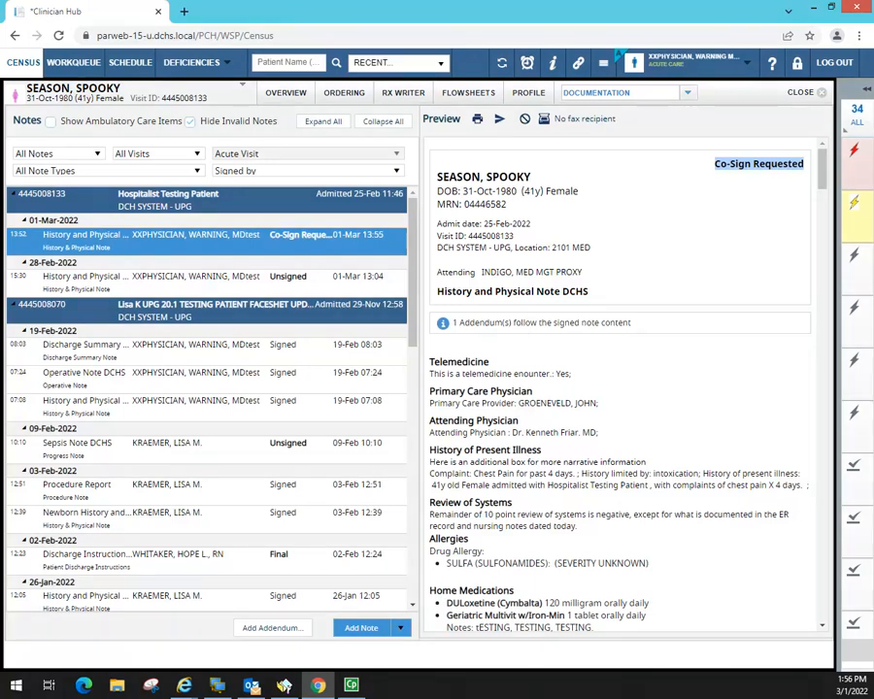
left_click_drag(822, 160, 824, 621)
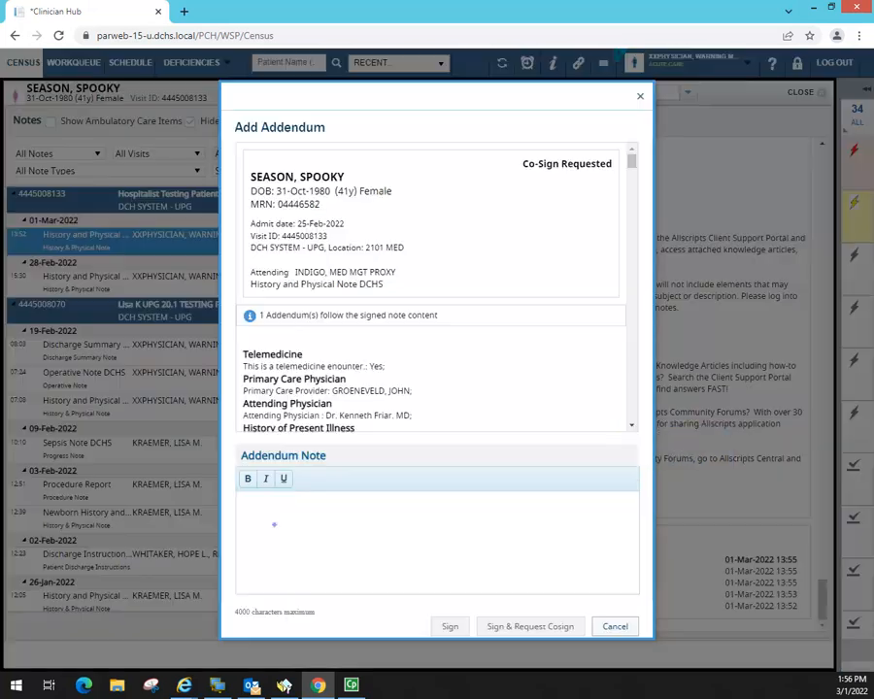
- Select the 'Gait: normal;' line and begin the addendum with 'Error in initial documentation,'
left_click(632, 425)
left_click_drag(631, 178, 637, 238)
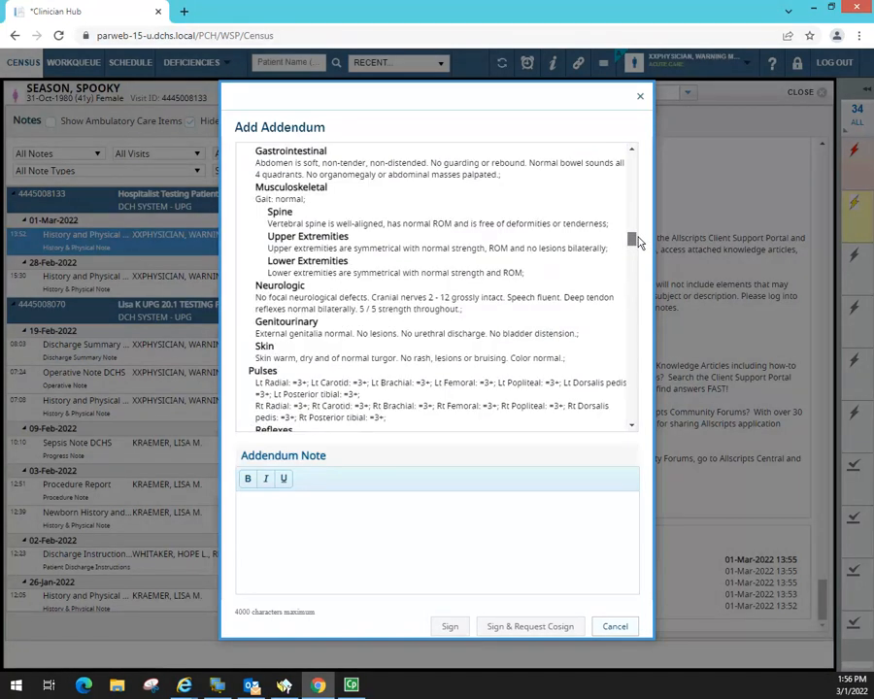
triple_click(288, 199)
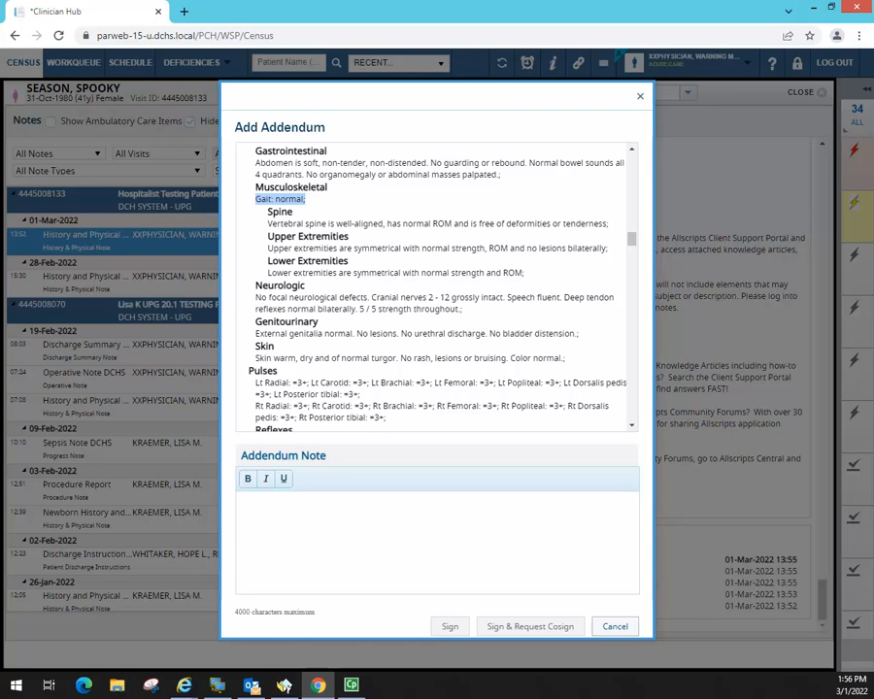
type("Error in ")
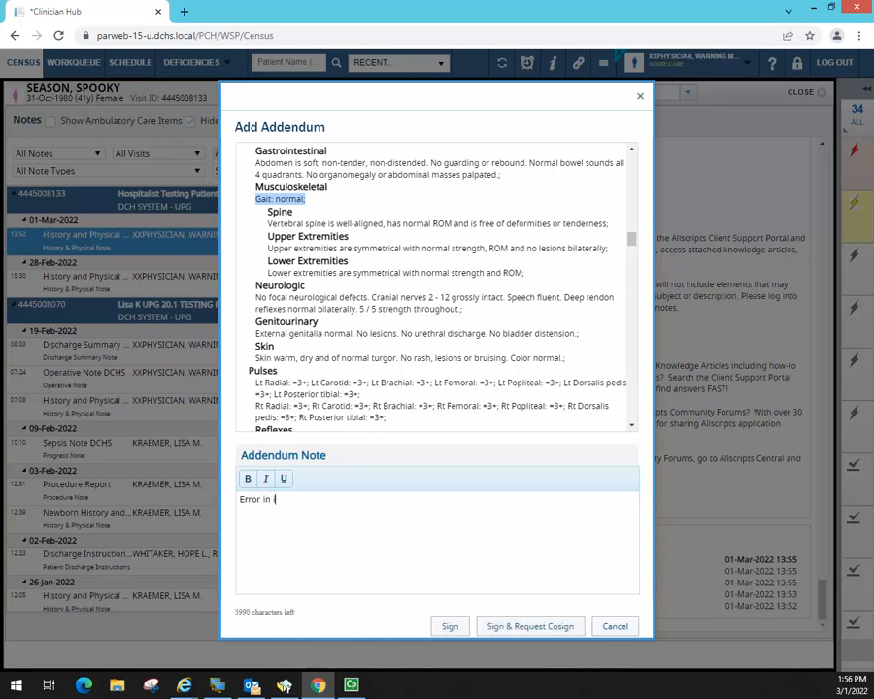
type("initial cloc")
key("BackSpace")
key("BackSpace")
key("BackSpace")
key("BackSpace")
type("documentati")
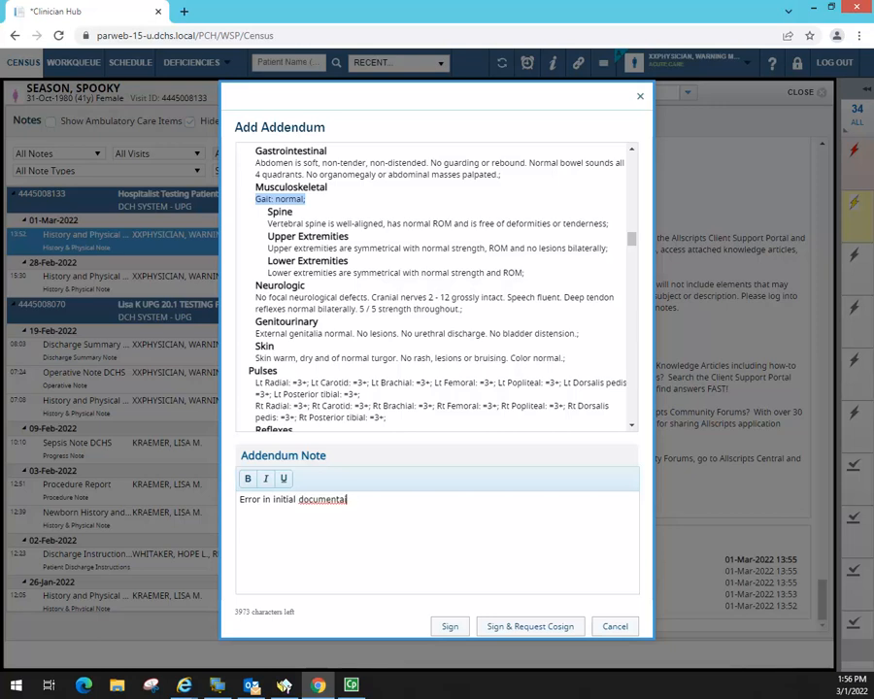
type("on,")
- Continue the addendum with 'Gait is slightly unsteady with out cane.'
type("GAit ")
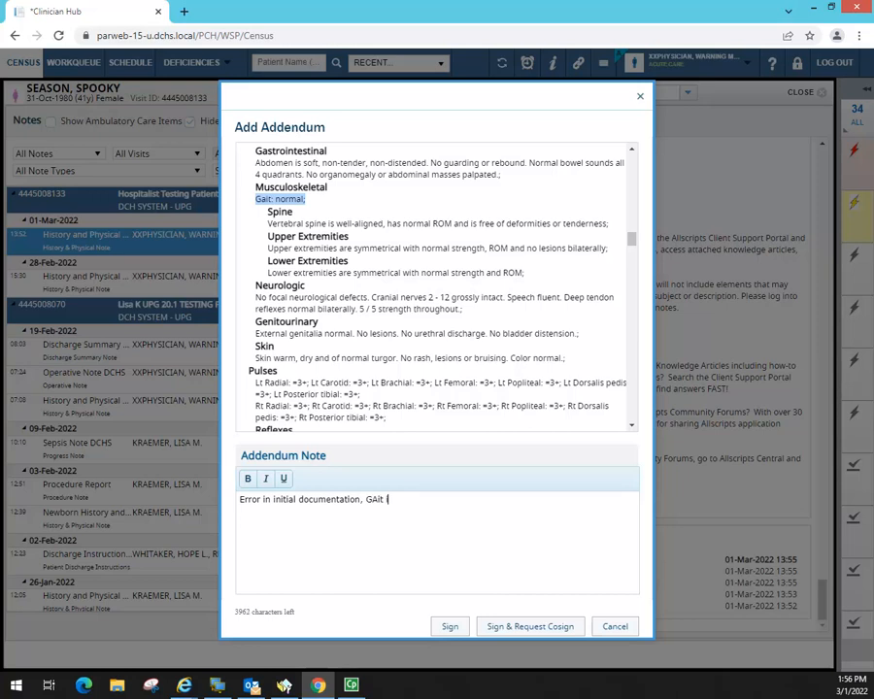
type("is slighlty unsta")
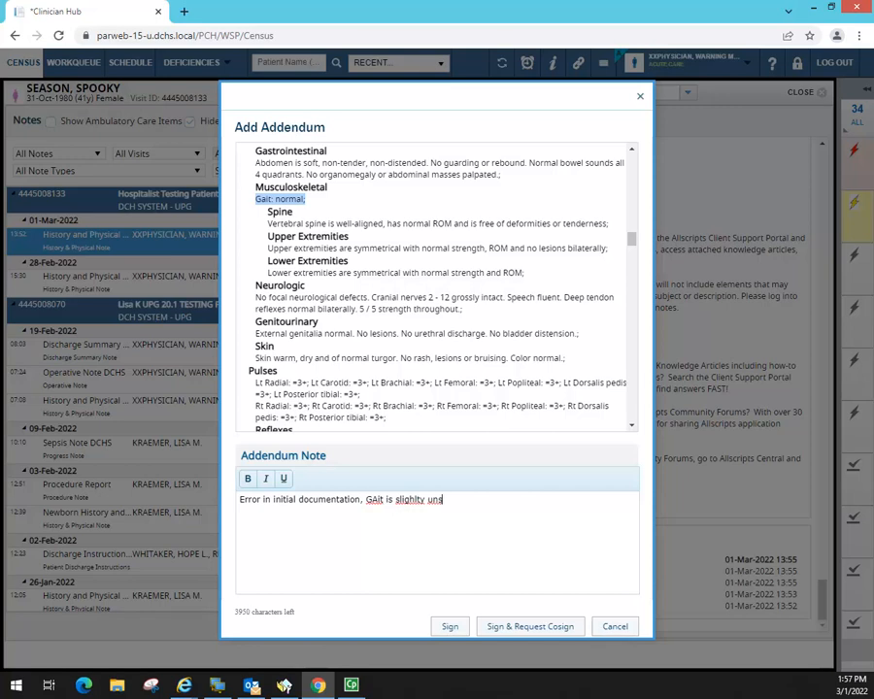
key("BackSpace")
key("BackSpace")
type("eady.")
key("BackSpace")
key("BackSpace")
key("BackSpace")
key("BackSpace")
key("BackSpace")
type("teady. wh")
key("BackSpace")
type("ith out can.")
key("BackSpace")
type("e.")
key("BackSpace")
- Fix the typos in 'slightly' and 'GAit' in the addendum text
key("Right")
type("l")
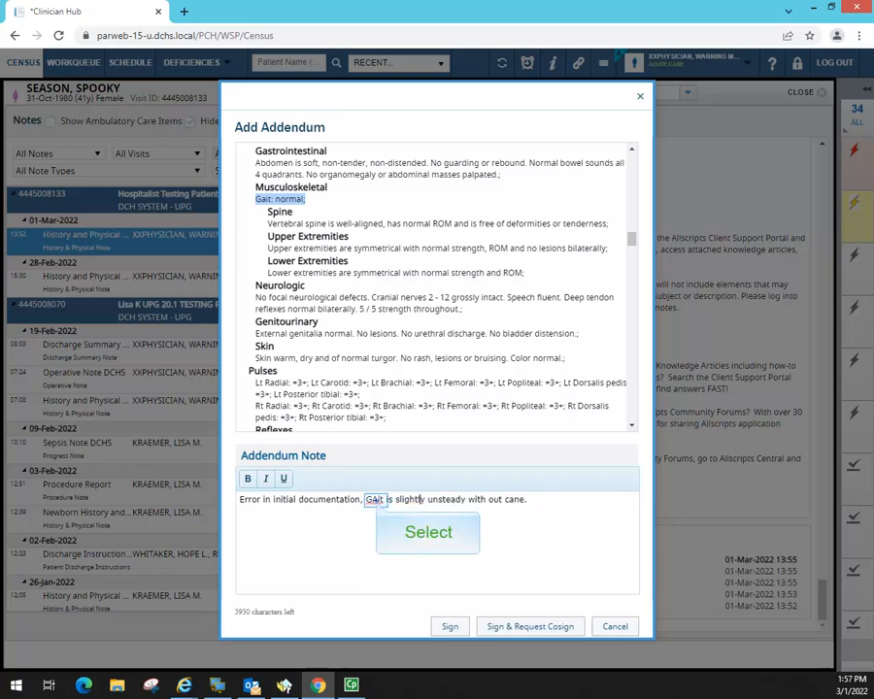
left_click(378, 500)
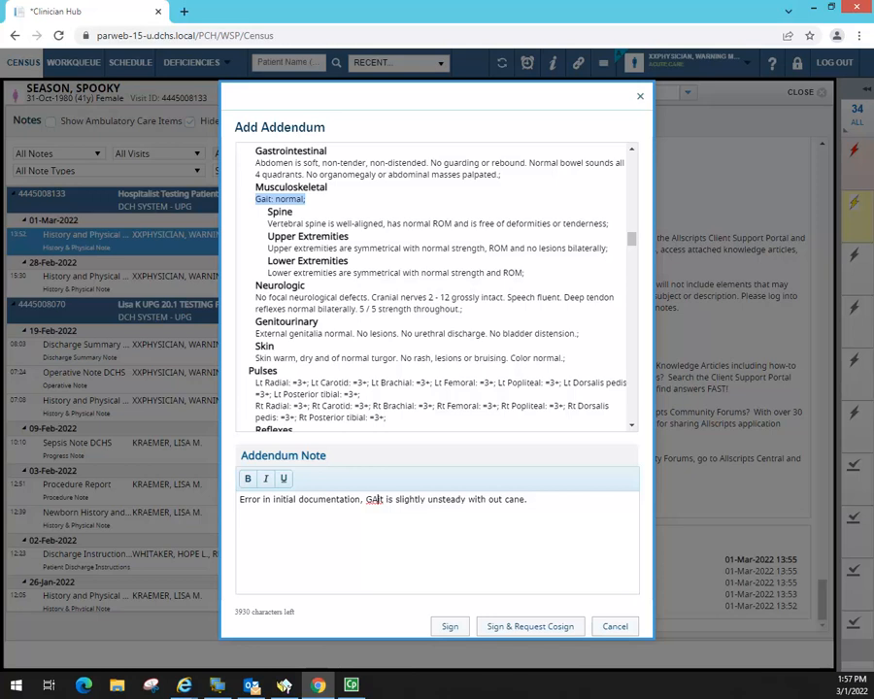
key("BackSpace")
type("a")
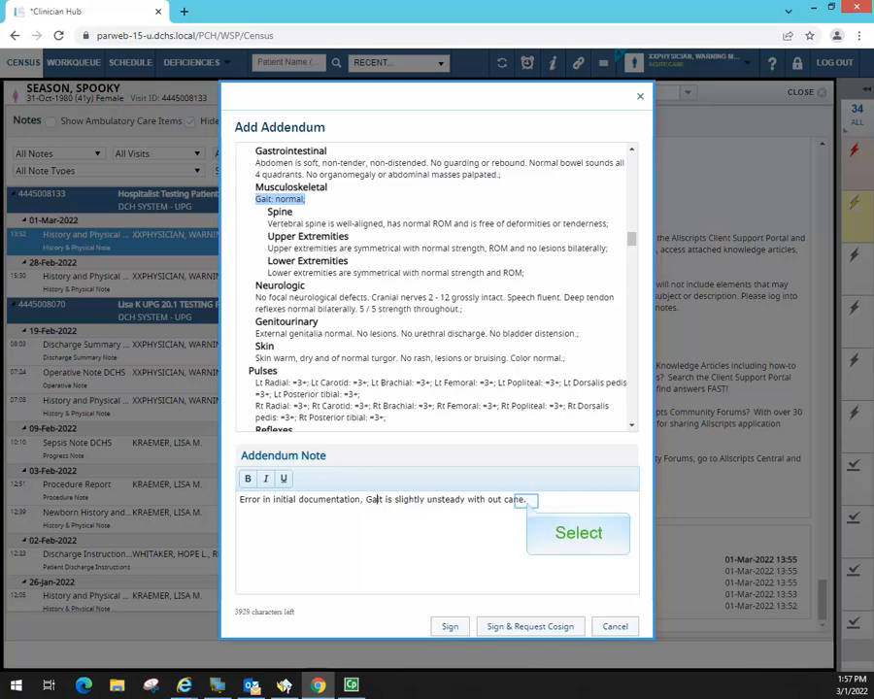
left_click(527, 502)
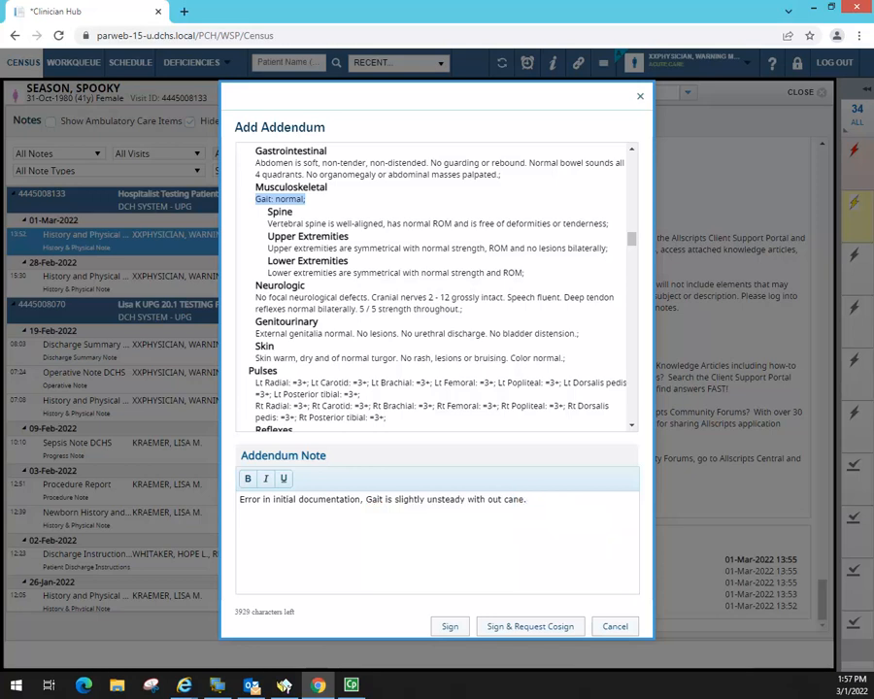
mouse_move(294, 612)
left_mouse_down()
mouse_move(223, 612)
mouse_move(294, 612)
left_mouse_up()
- Add a new addendum line beginning 'I pasted half of my' and sign the addendum
left_click(300, 612)
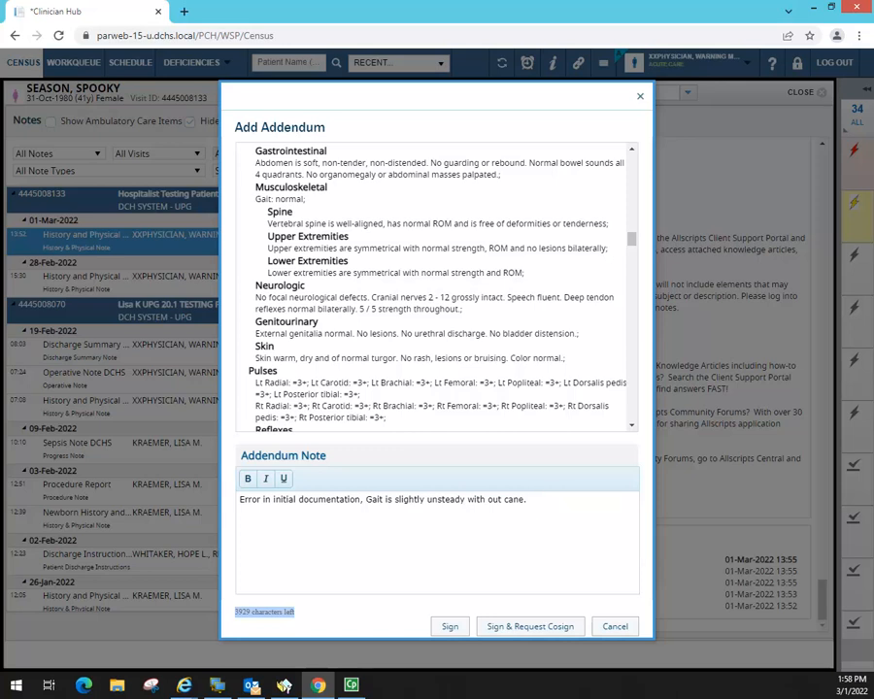
left_click(550, 502)
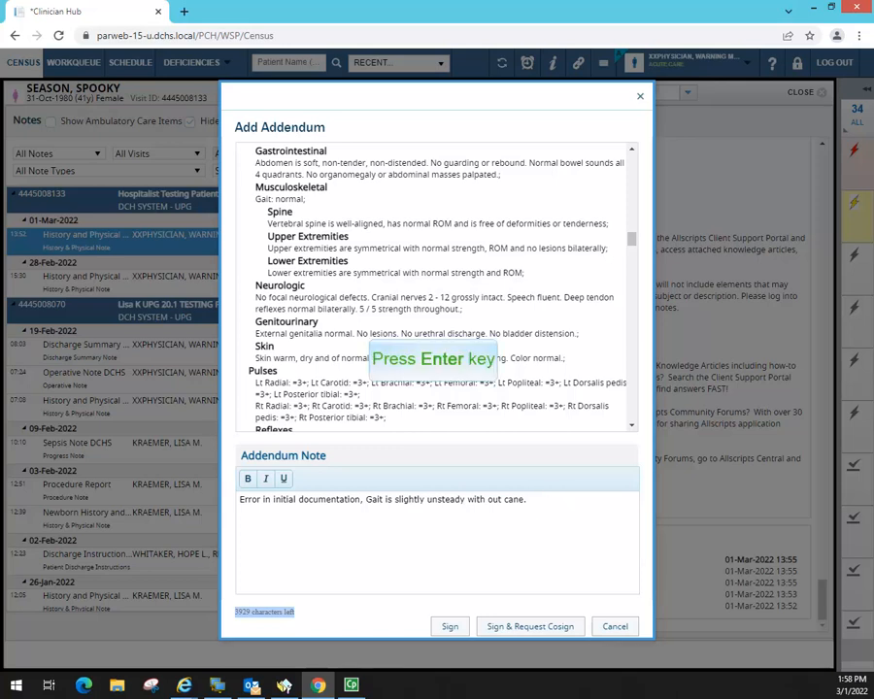
key("Return")
type("I")
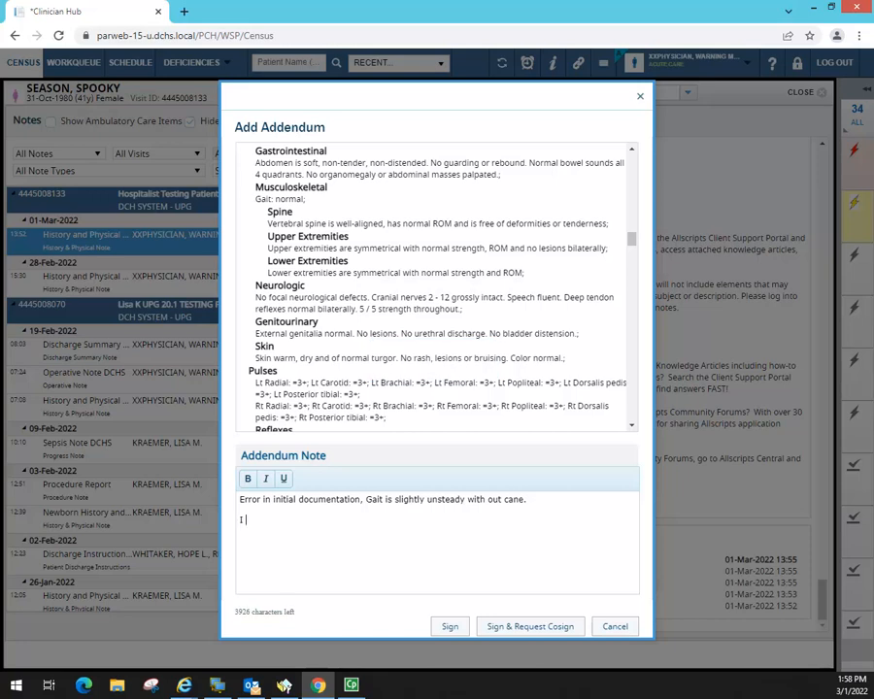
type(" pasted half of my adde")
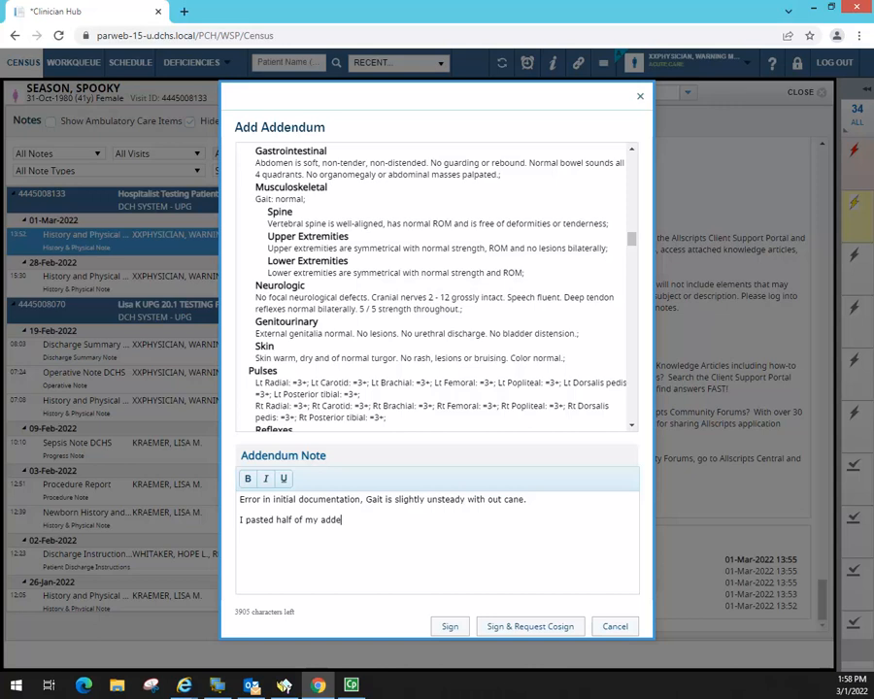
type("ndum here.")
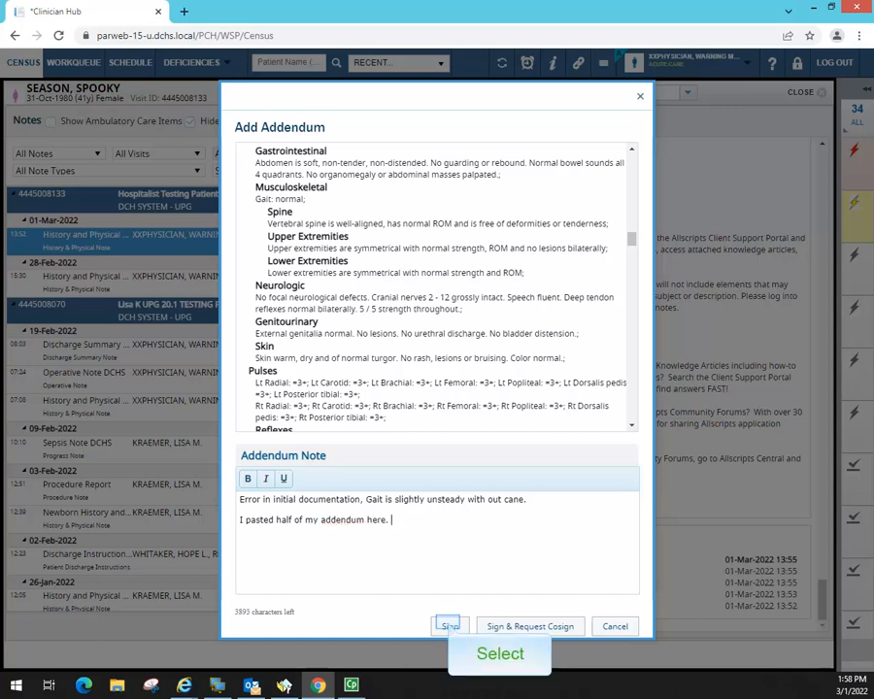
left_click(449, 626)
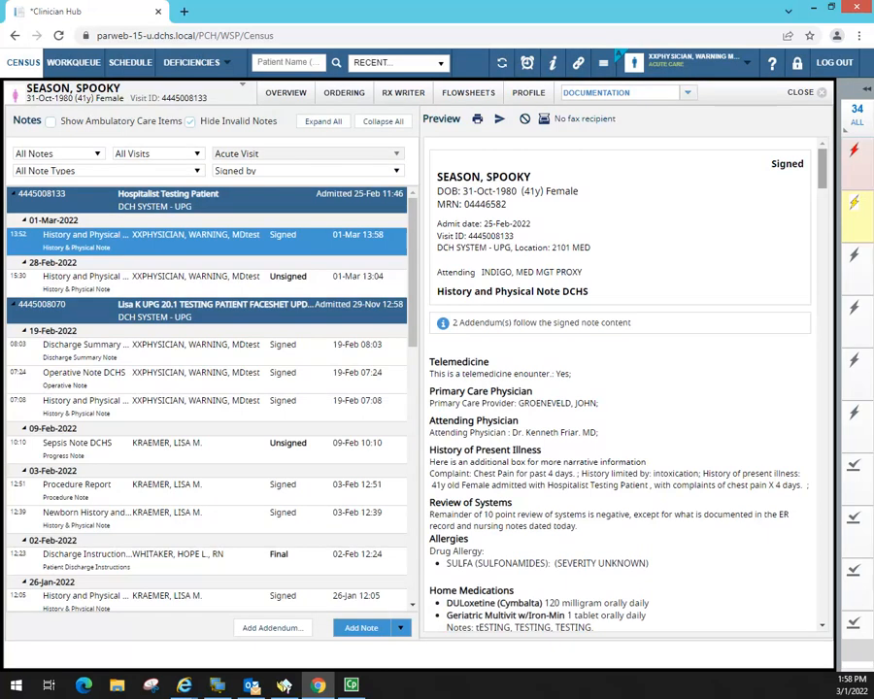
- Check the signed addendum in the Preview, then close the chart to the Census list
left_click_drag(822, 170, 843, 624)
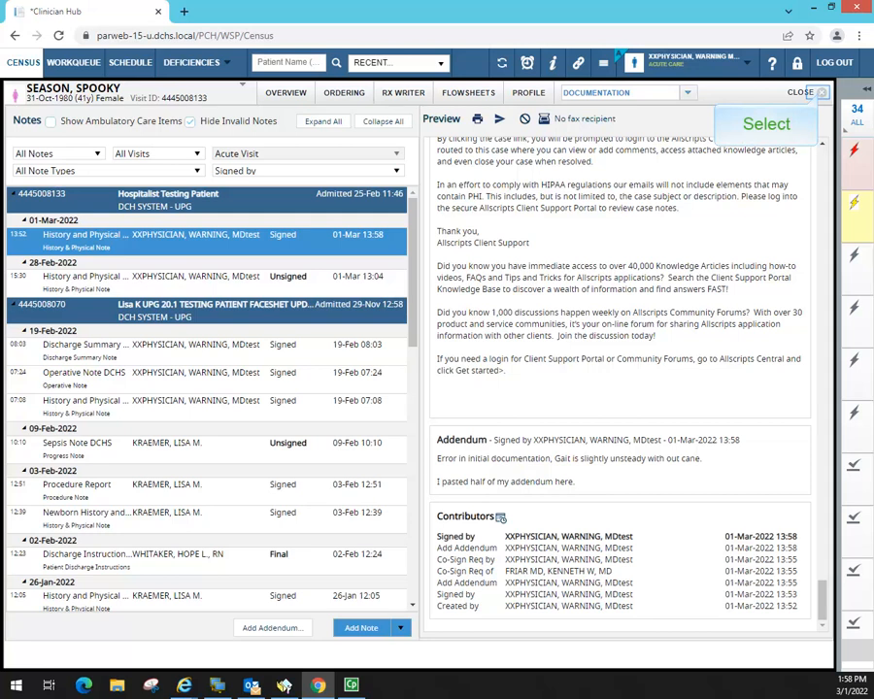
left_click(821, 92)
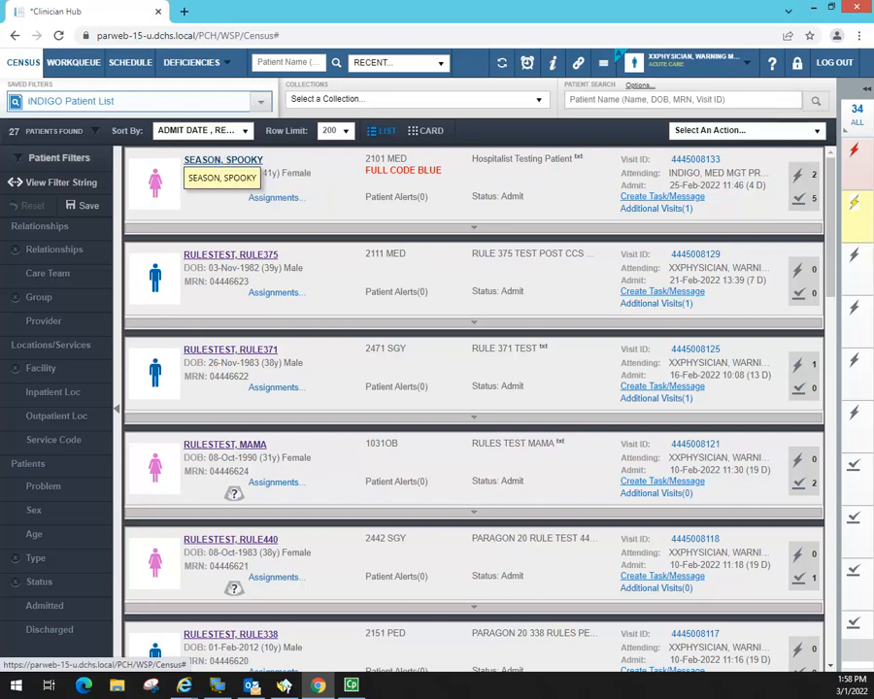
- Open and scroll through the first listed patient's documentation notes
left_click(686, 92)
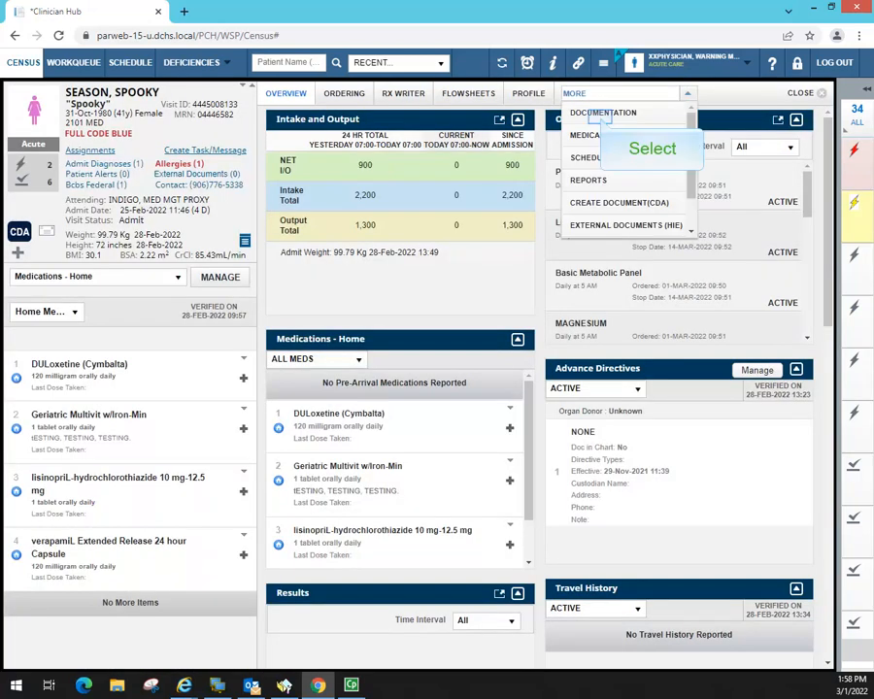
left_click(600, 113)
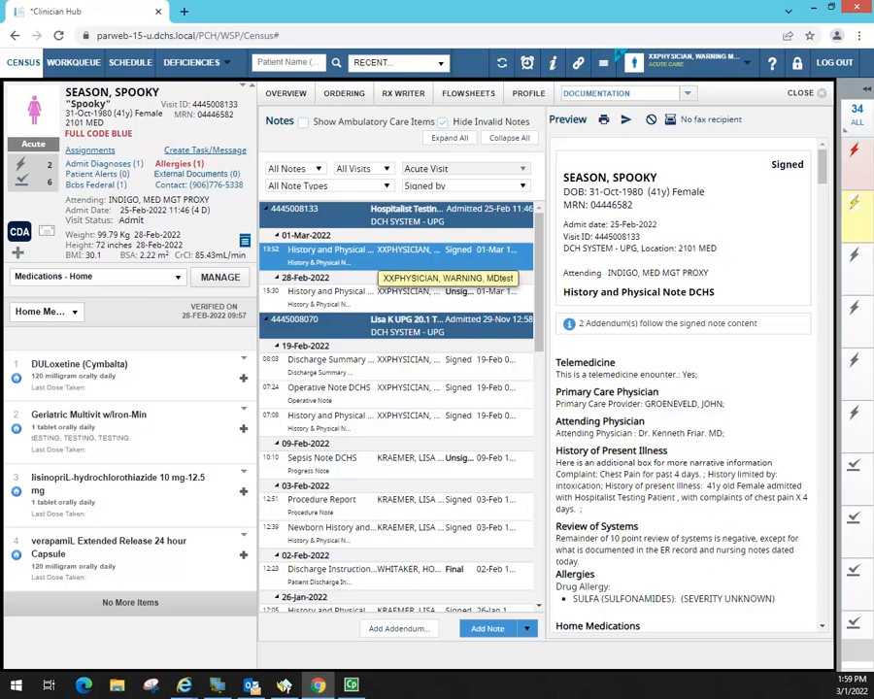
scroll(534, 350, "down", 3)
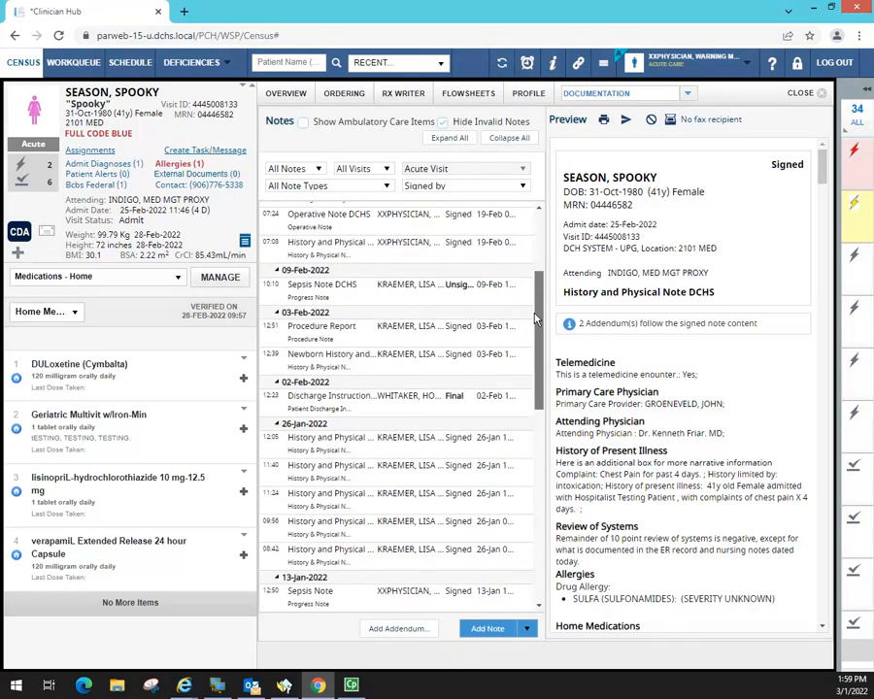
left_click_drag(535, 349, 547, 532)
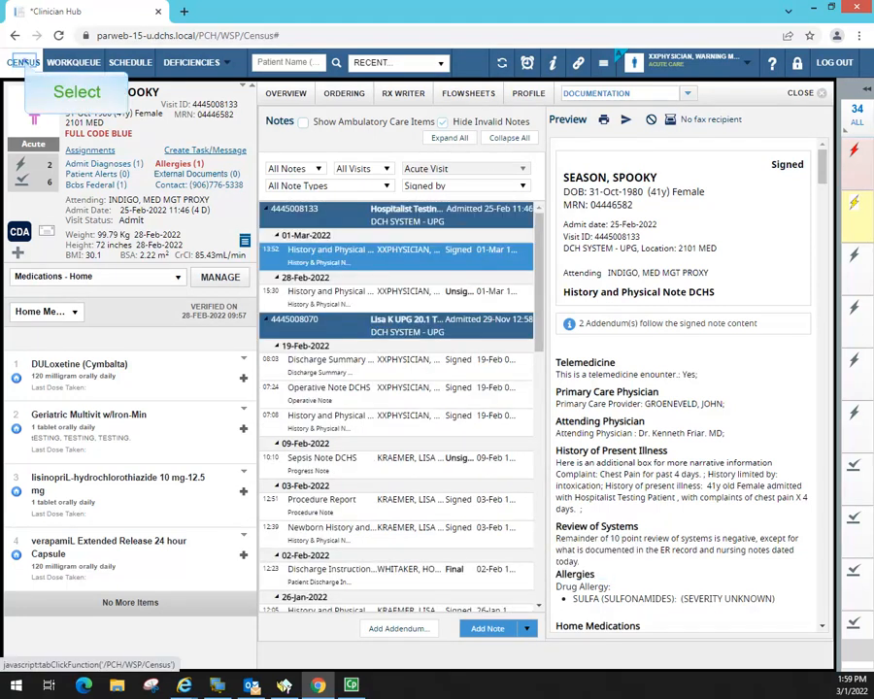
- Return to the census list and open the fractured-pelvis patient's chart
left_click(23, 62)
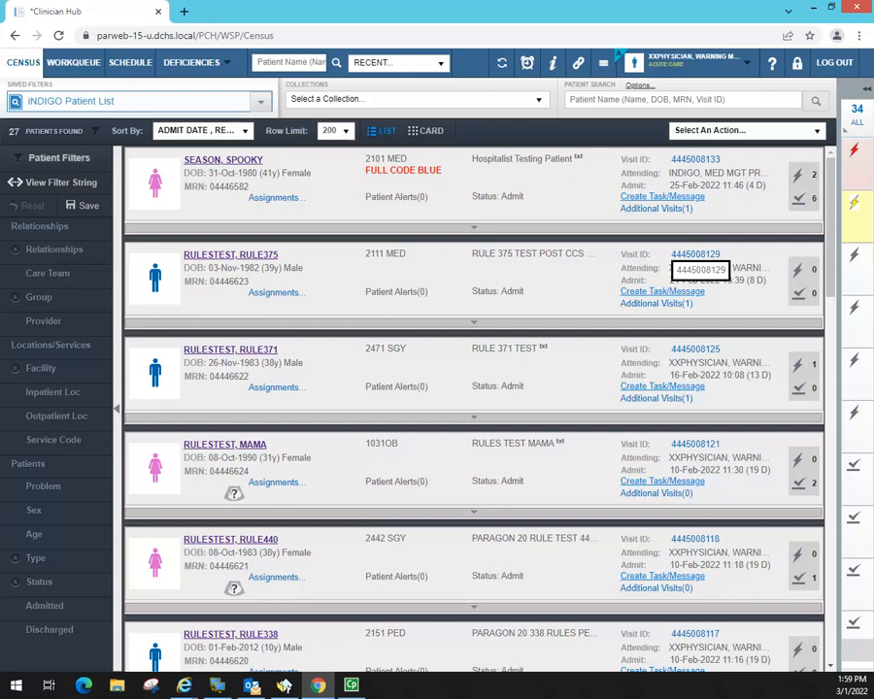
scroll(840, 284, "down", 3)
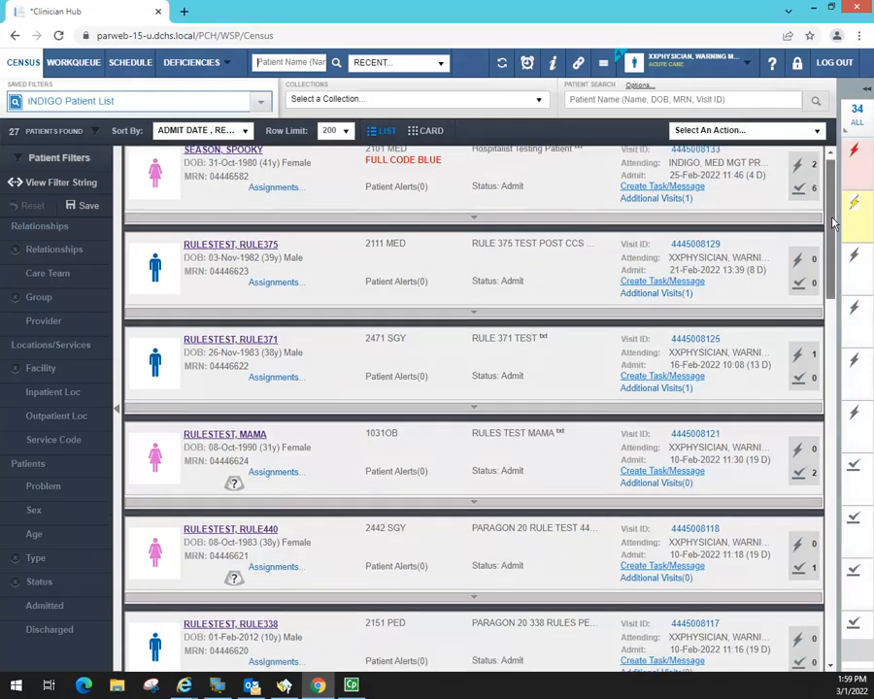
scroll(839, 284, "down", 3)
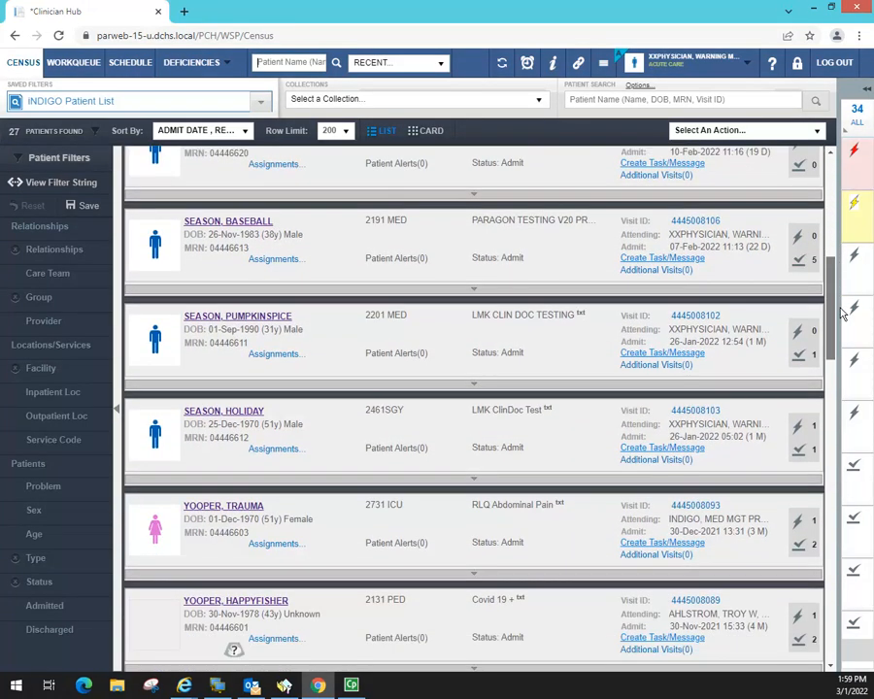
scroll(845, 340, "down", 2)
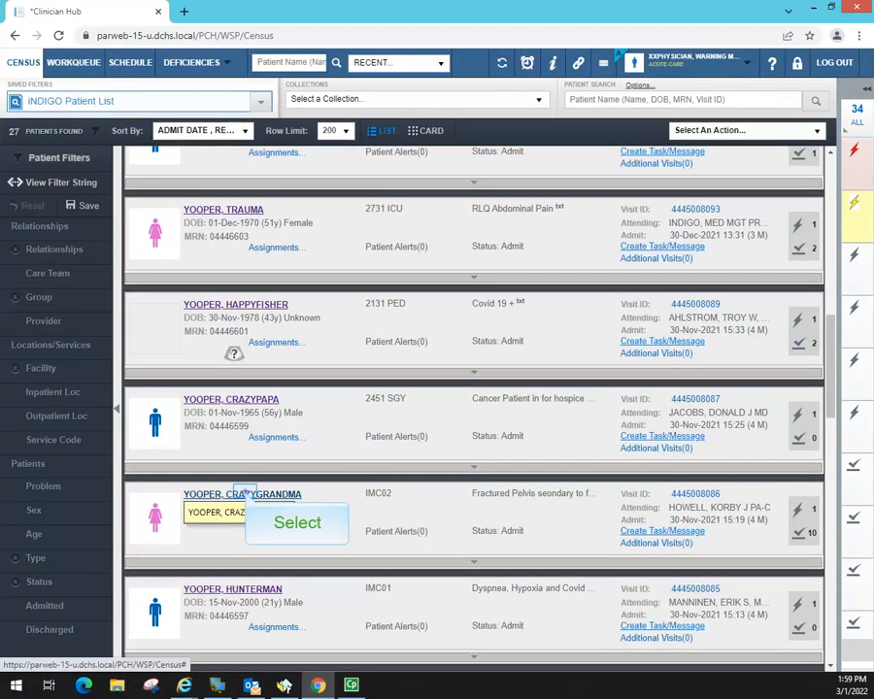
left_click(245, 495)
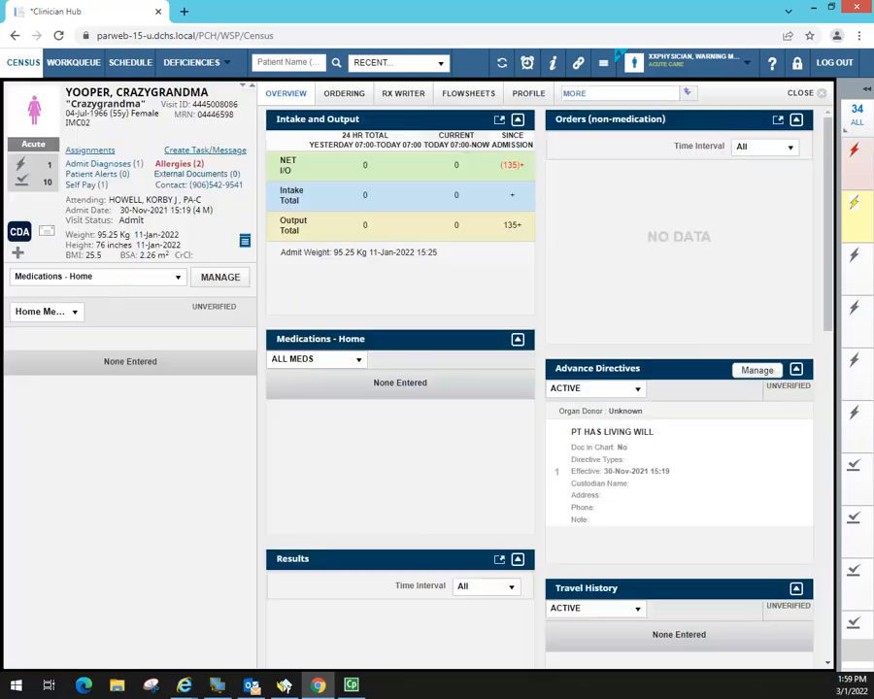
- Switch to the patient's documentation notes and preview the 20-Jan Consult Progress Note
left_click(572, 93)
left_click(622, 111)
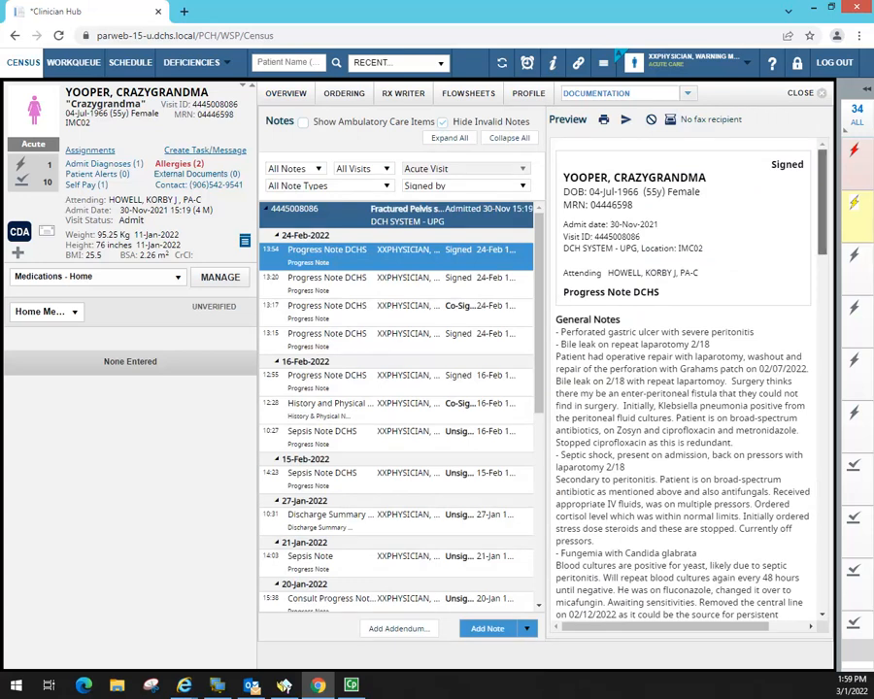
scroll(828, 335, "down", 10)
left_click_drag(828, 330, 827, 453)
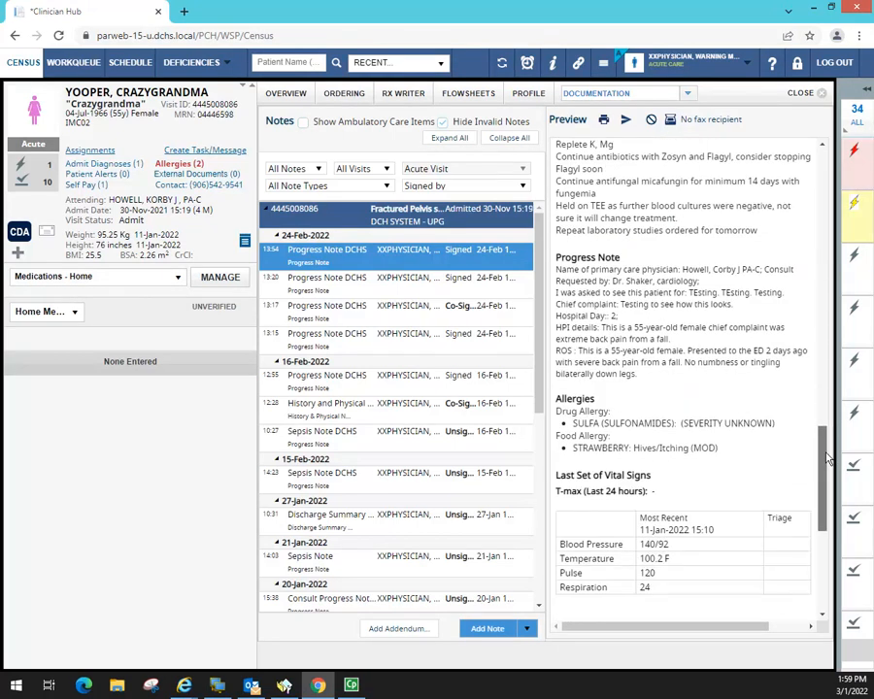
left_click_drag(828, 458, 834, 67)
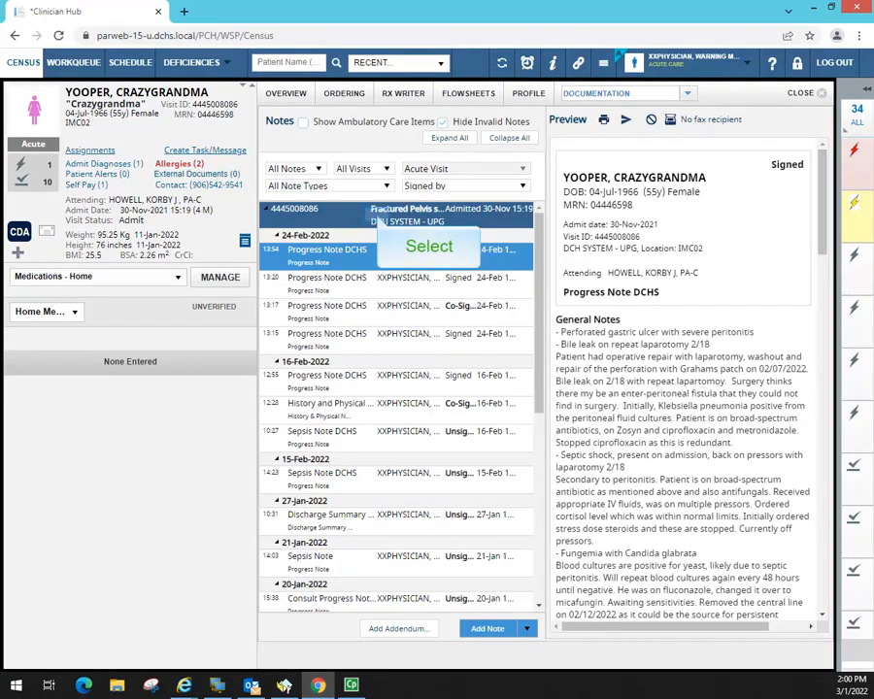
left_click(377, 215)
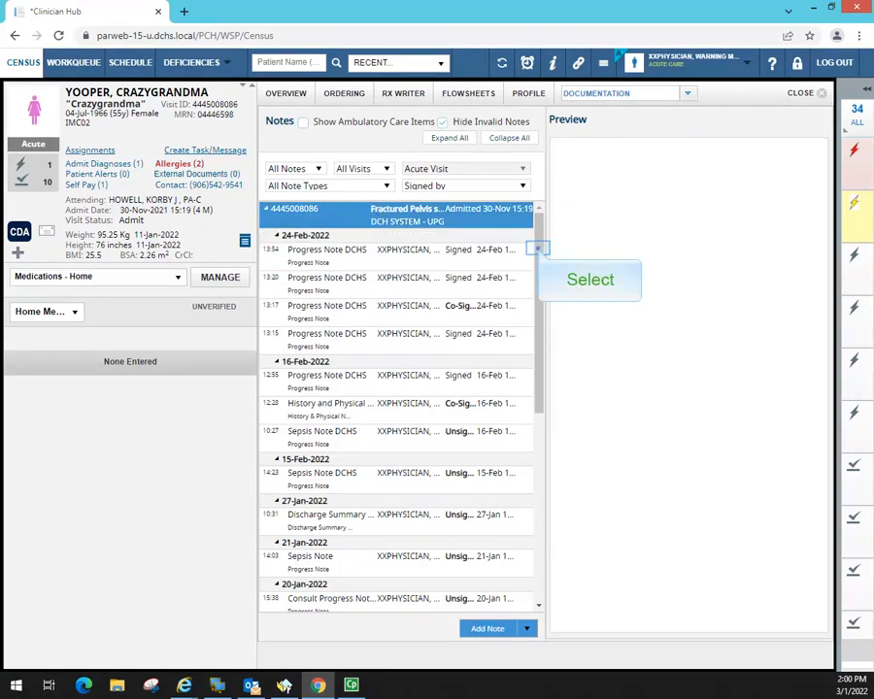
left_click_drag(539, 248, 539, 437)
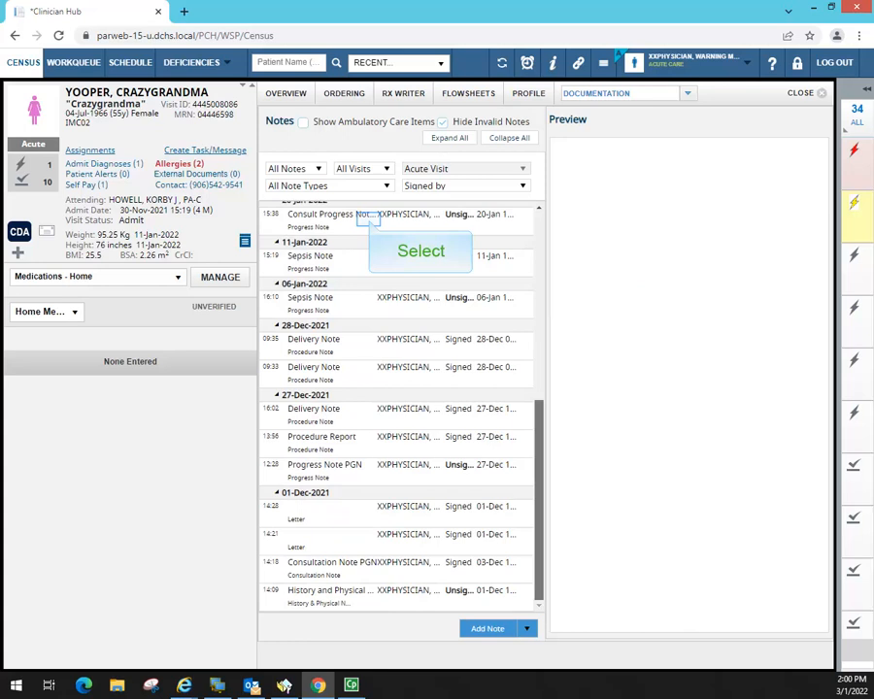
left_click(369, 216)
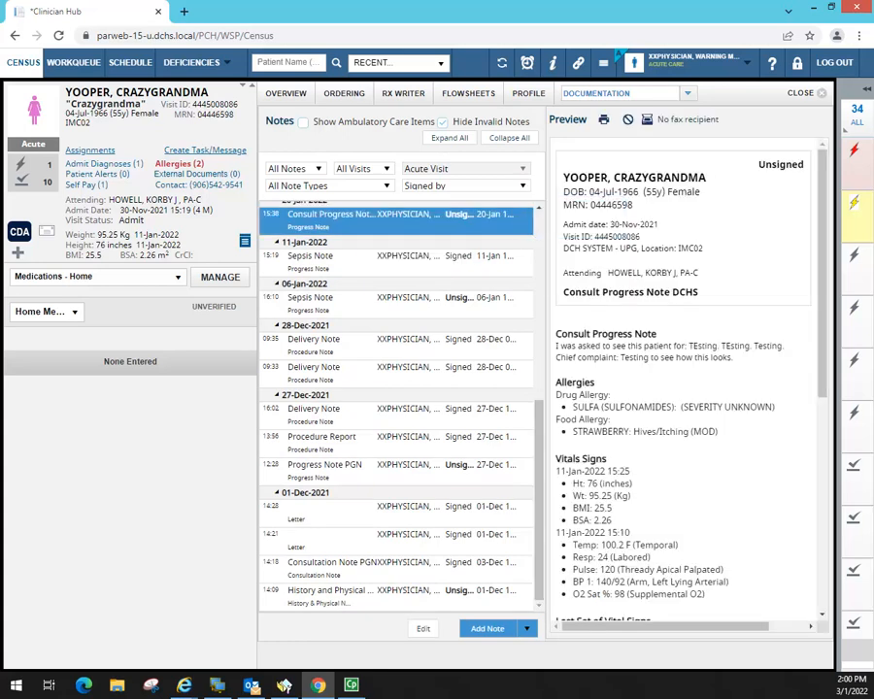
- Filter the notes list to Unsigned and open the 16-Feb-2022 Sepsis Note DCHS
left_click(523, 186)
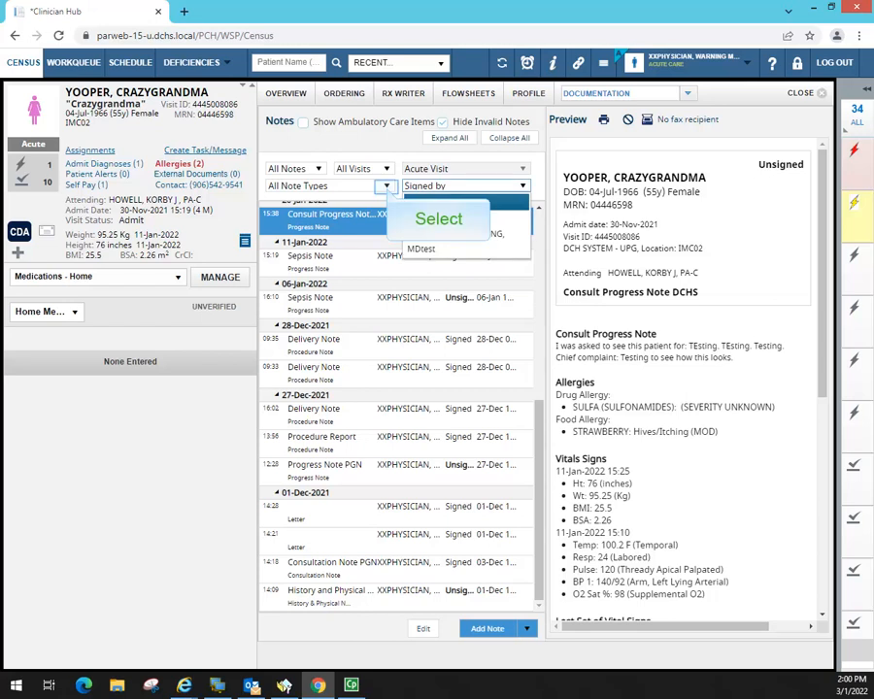
left_click(387, 186)
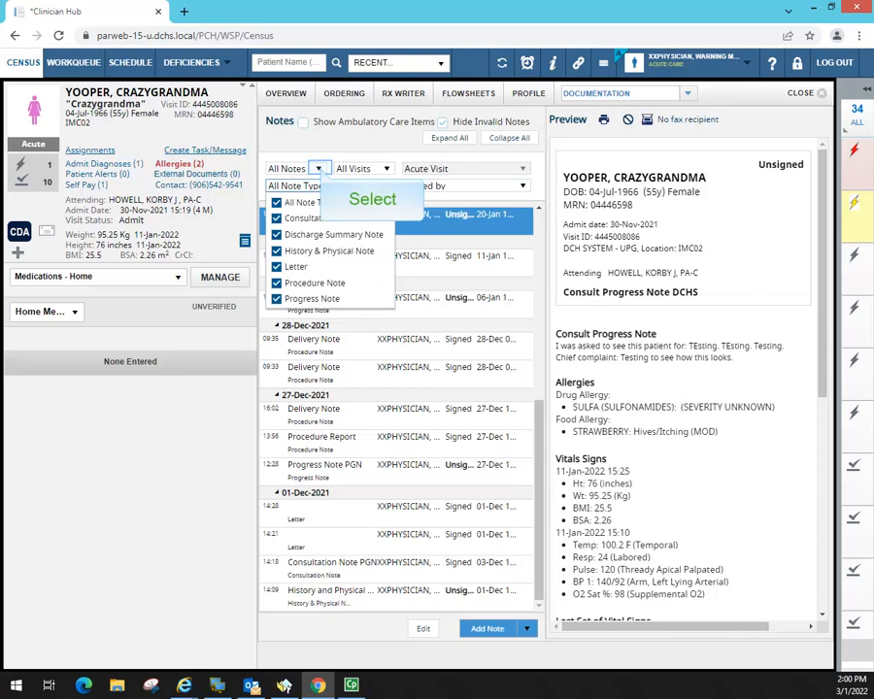
left_click(319, 168)
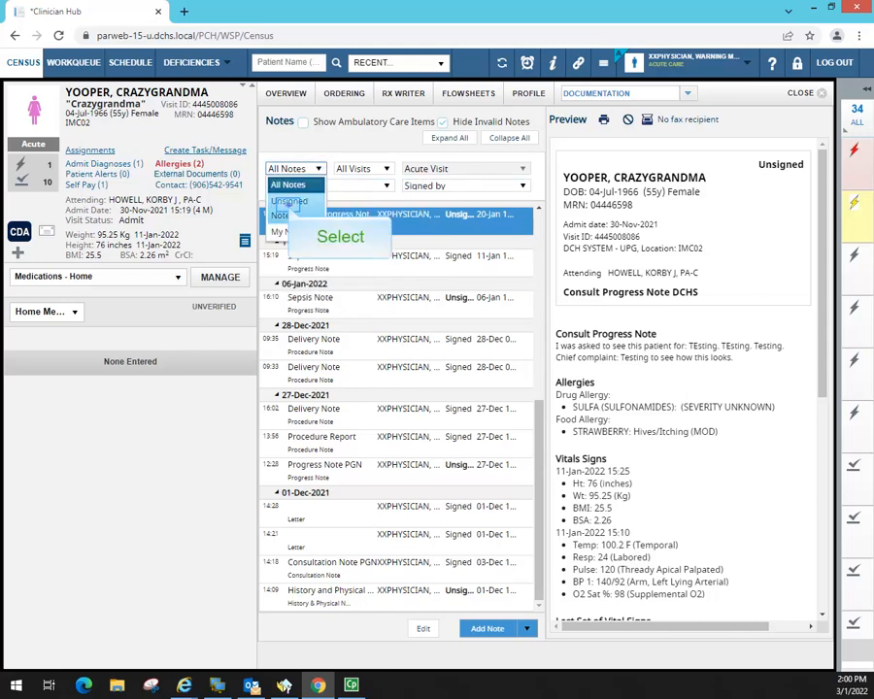
left_click(290, 202)
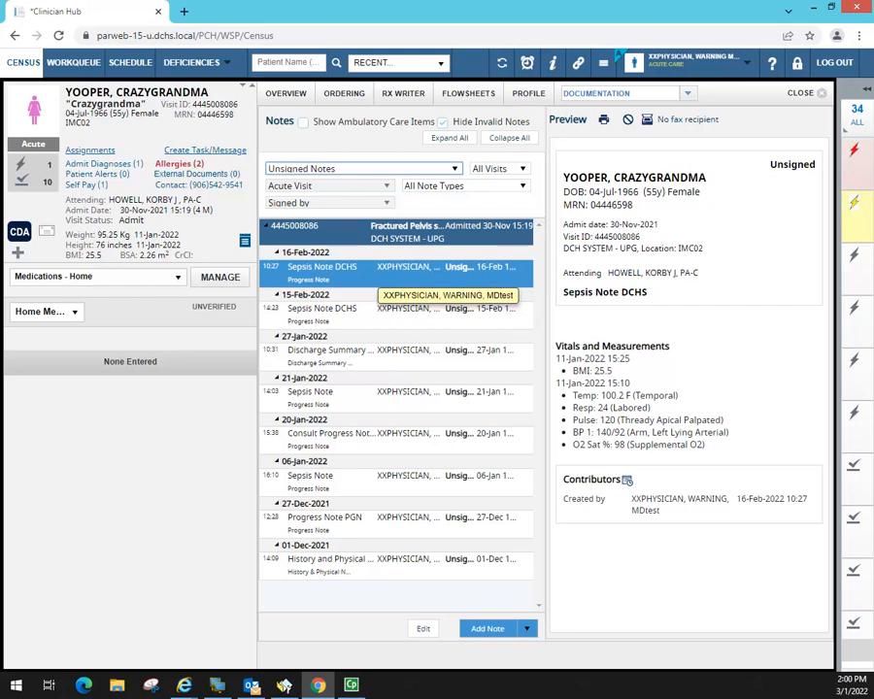
left_click(423, 629)
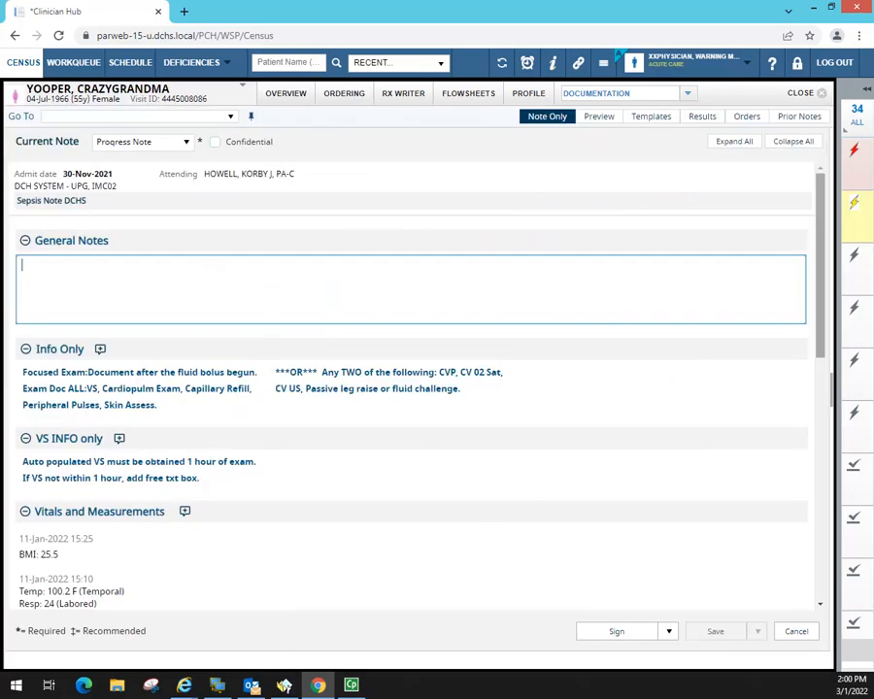
- Show the Sepsis Note DCHS preview beside the editor and scroll through its sections, including the 11-Jan-2022 vitals
left_click_drag(823, 215, 825, 252)
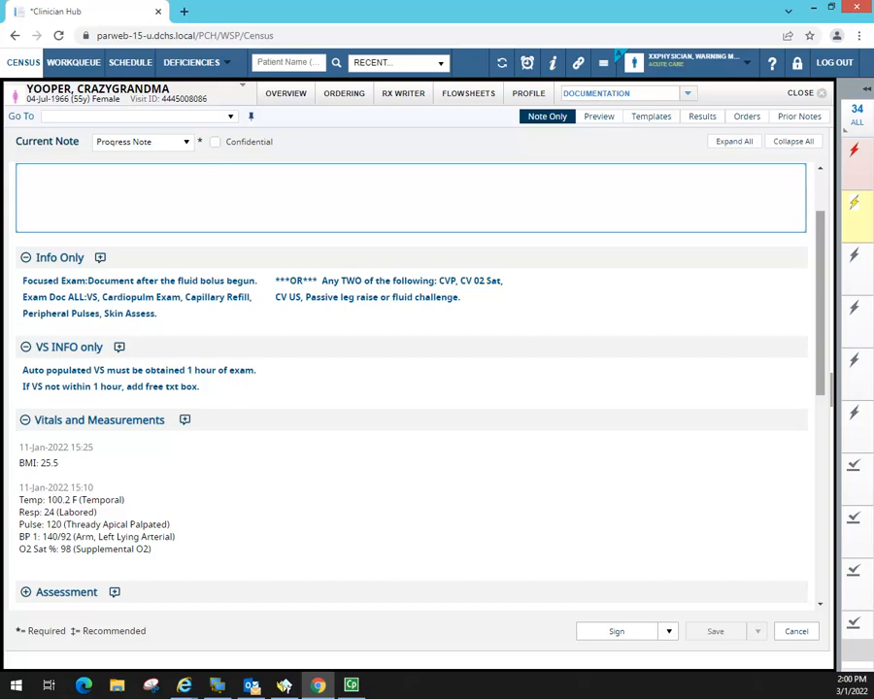
left_click_drag(822, 265, 824, 292)
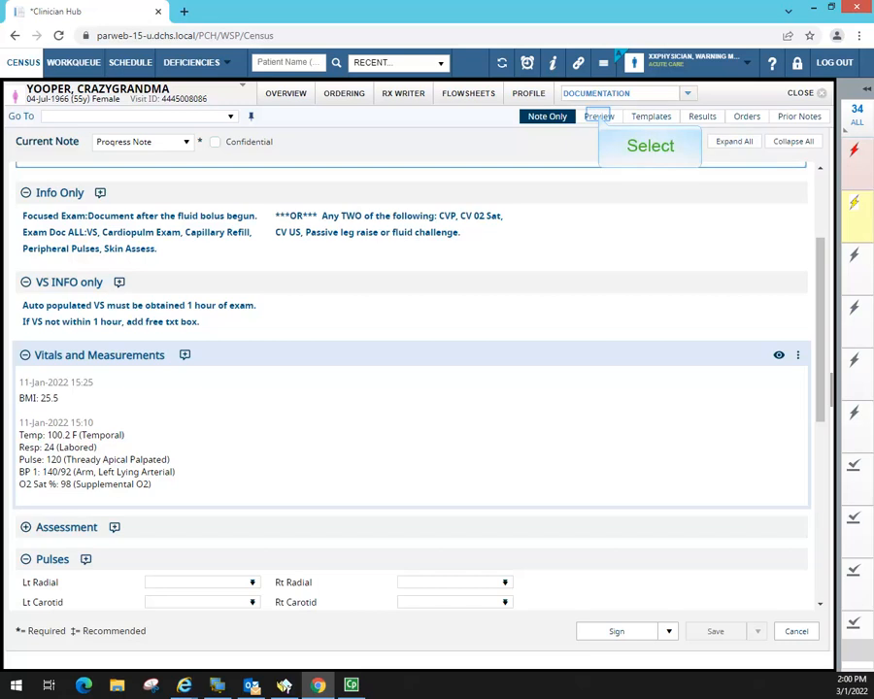
left_click(600, 117)
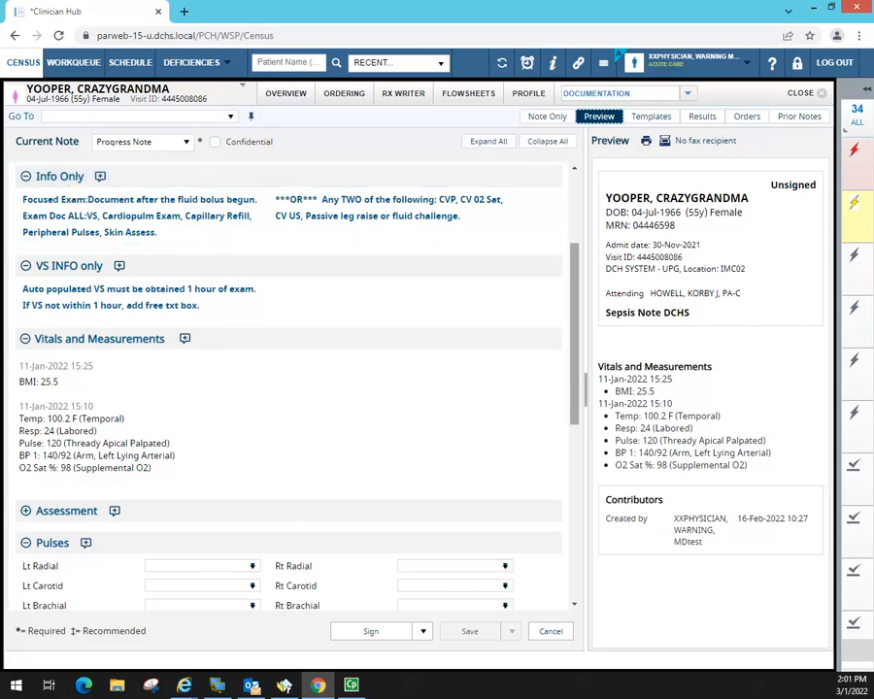
scroll(583, 340, "down", 2)
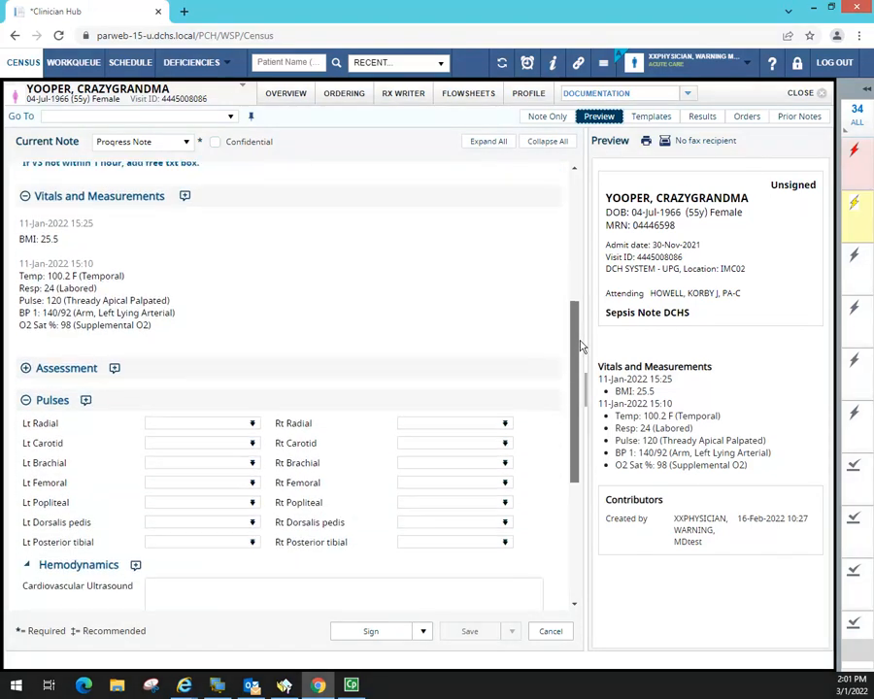
mouse_move(582, 343)
left_mouse_down()
mouse_move(582, 364)
mouse_move(585, 320)
left_mouse_up()
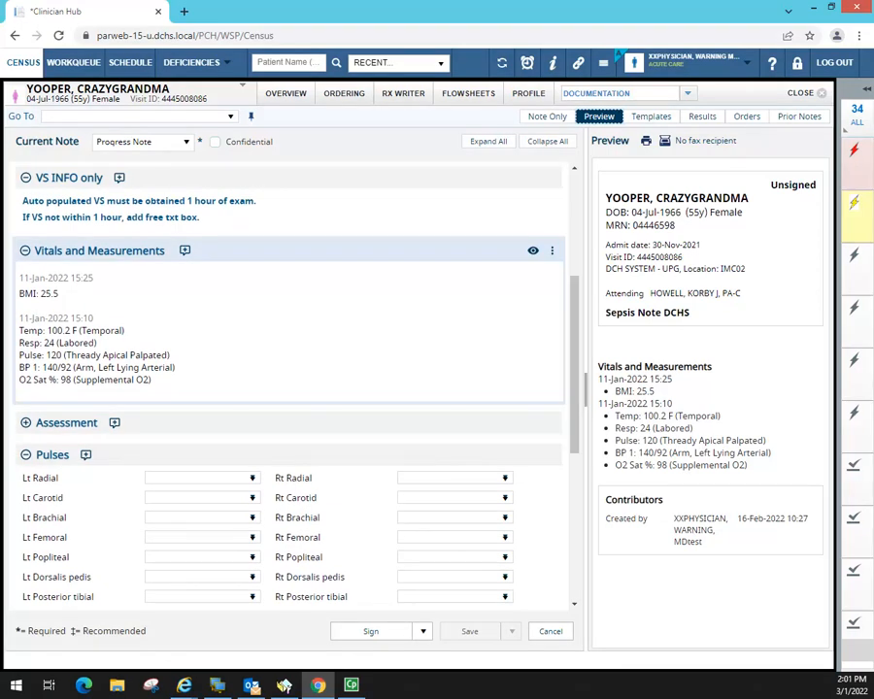
left_click_drag(585, 320, 581, 490)
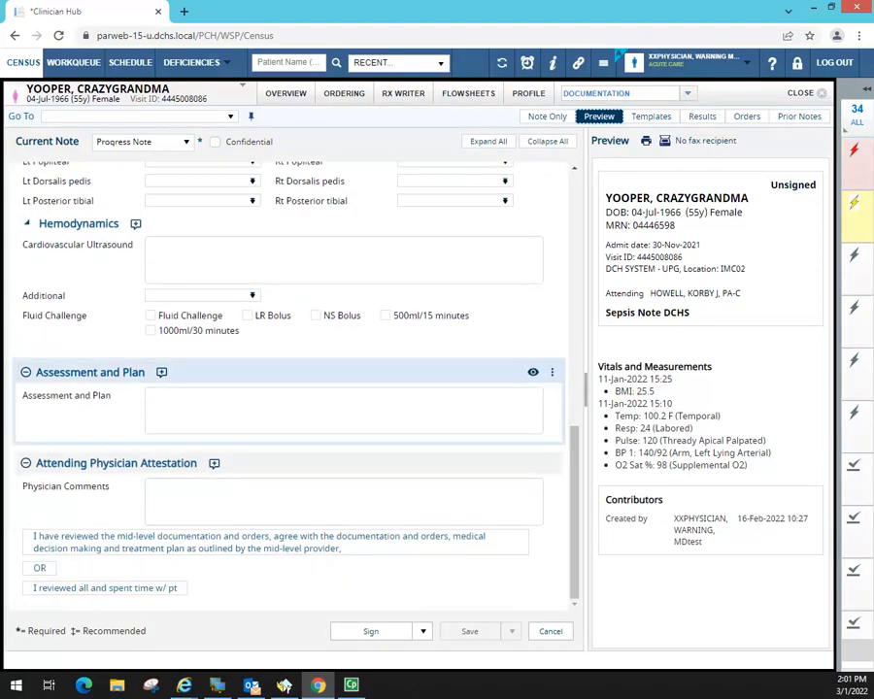
left_click_drag(580, 488, 579, 218)
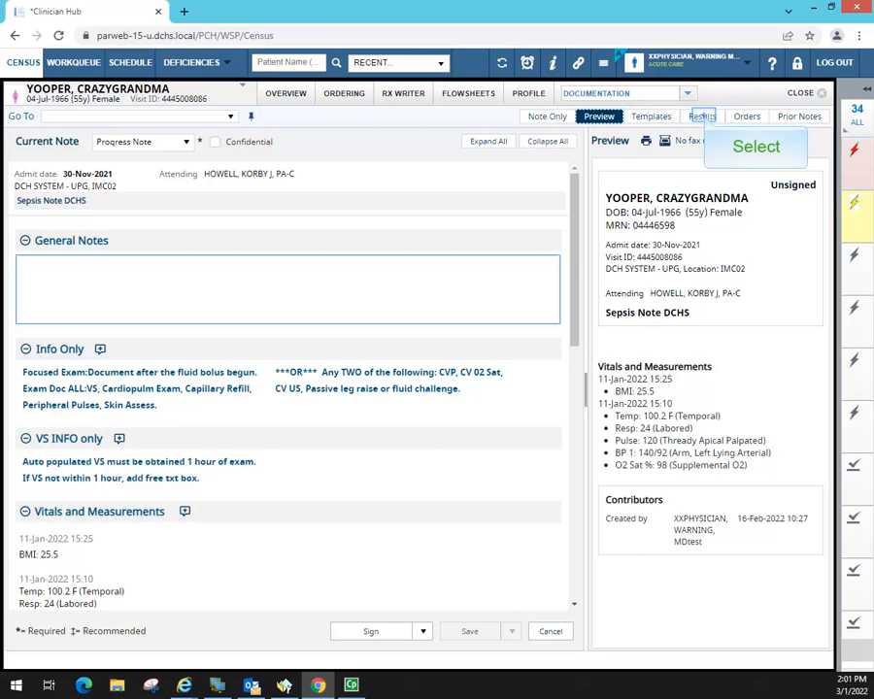
- Check lab results over a 5 Years range (none found), then show the Prior Notes list
left_click(702, 116)
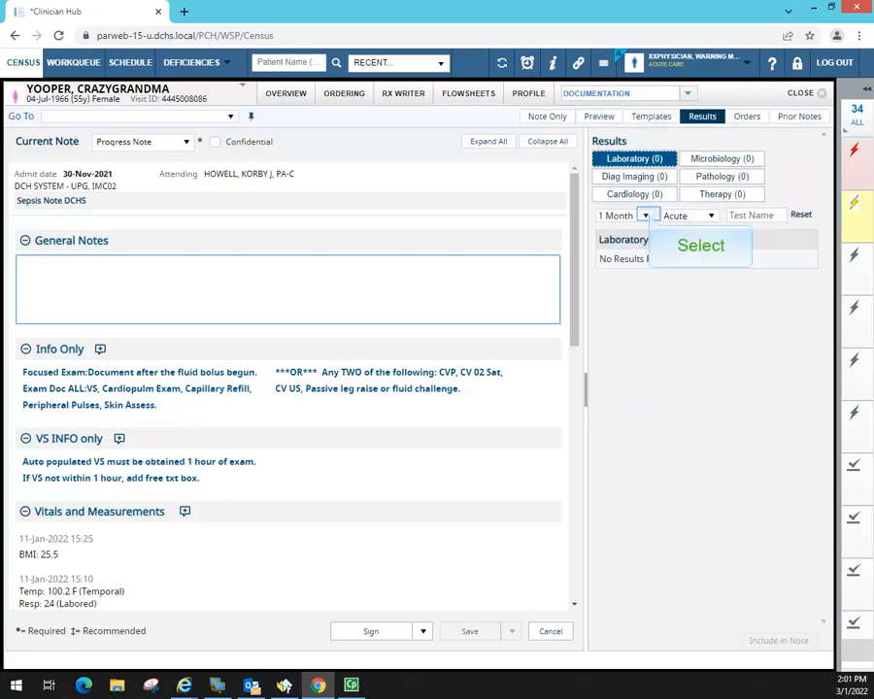
left_click(646, 215)
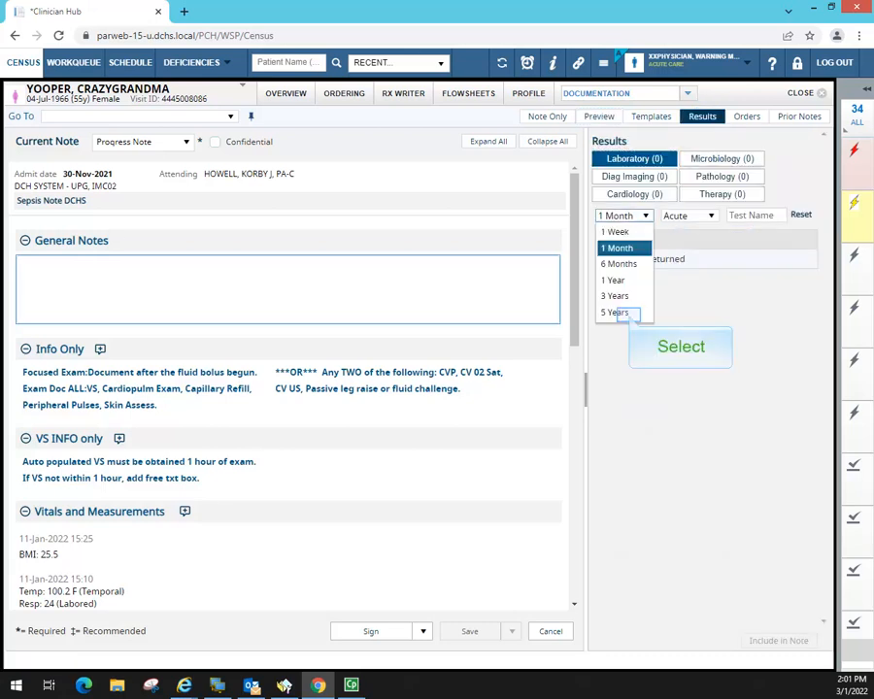
left_click(618, 312)
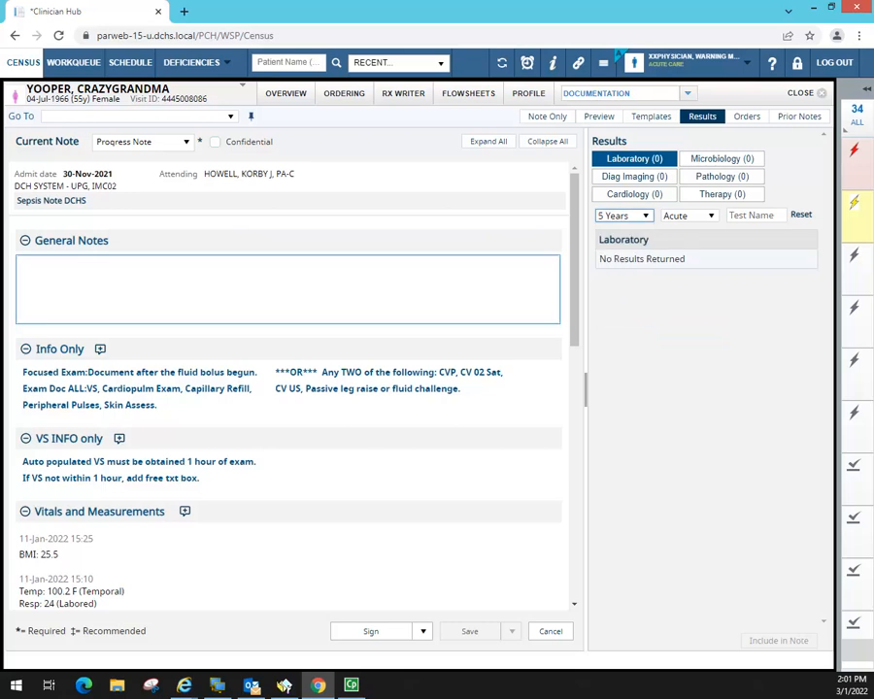
left_click(799, 116)
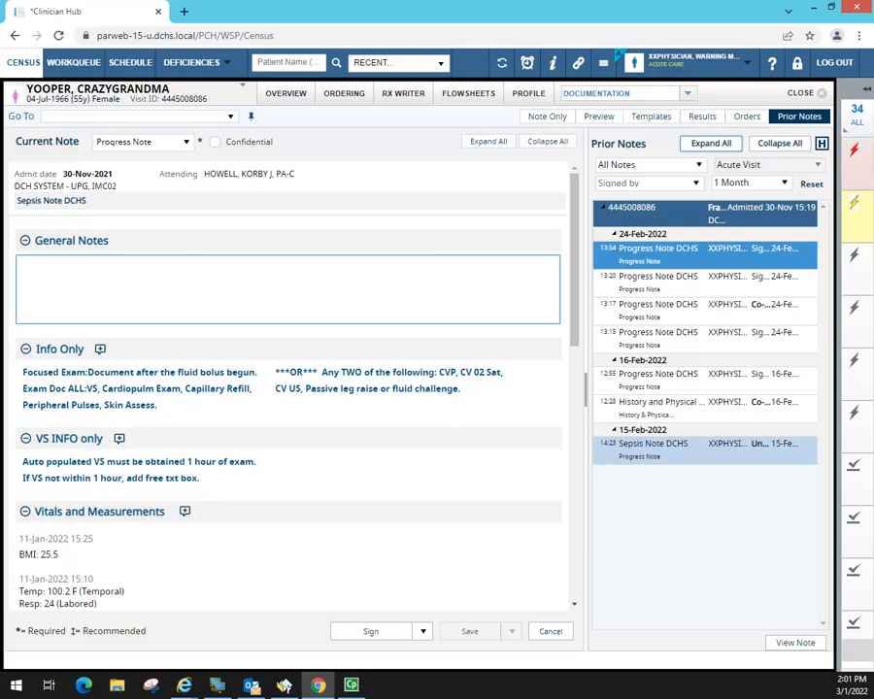
- Open the 24-Feb 13:20 Progress Note DCHS from Prior Notes and look over its General Notes text
double_click(698, 288)
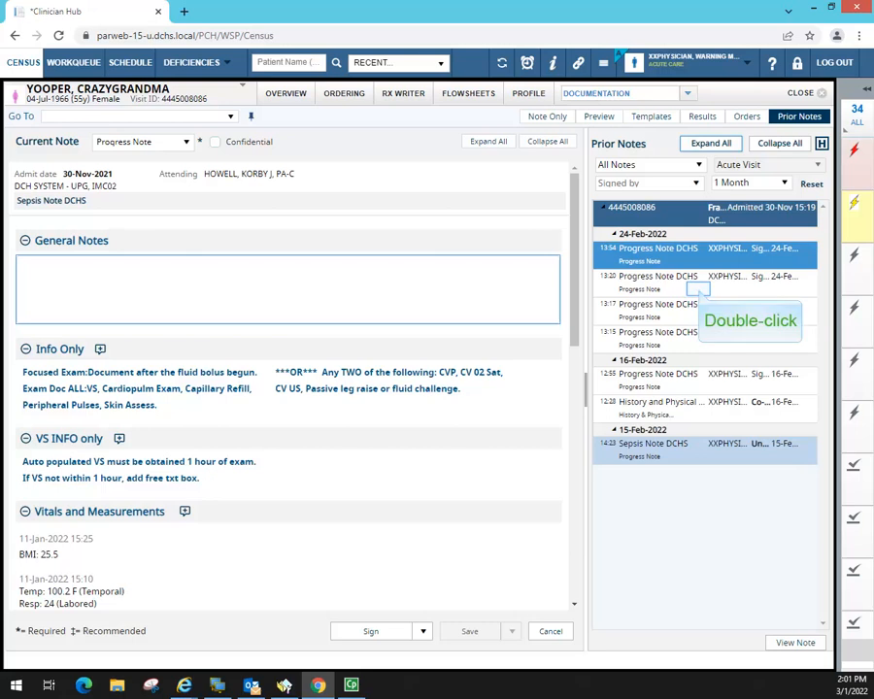
double_click(698, 288)
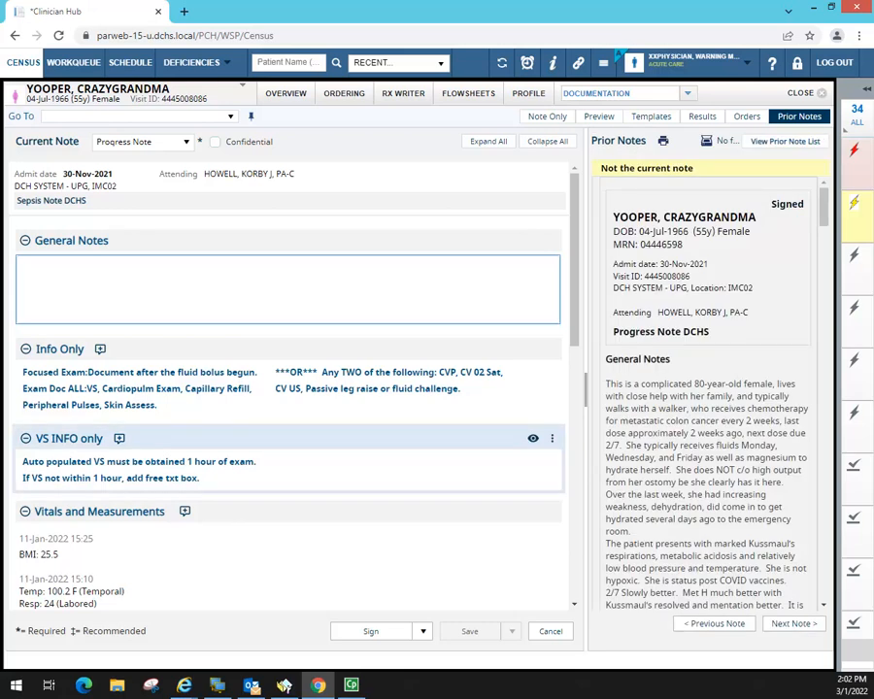
scroll(409, 464, "down", 7)
scroll(409, 464, "up", 4)
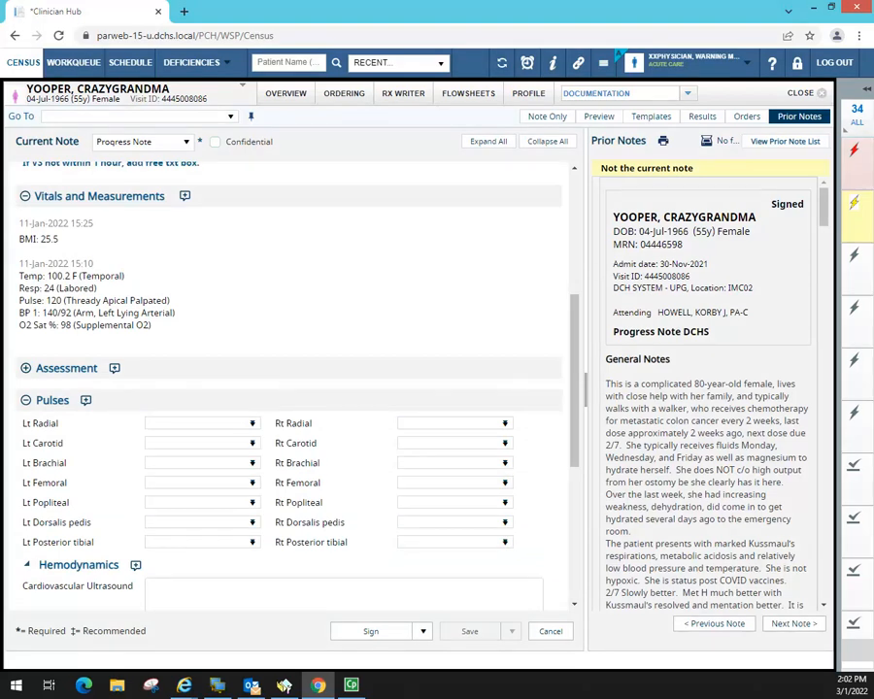
left_click_drag(607, 384, 803, 622)
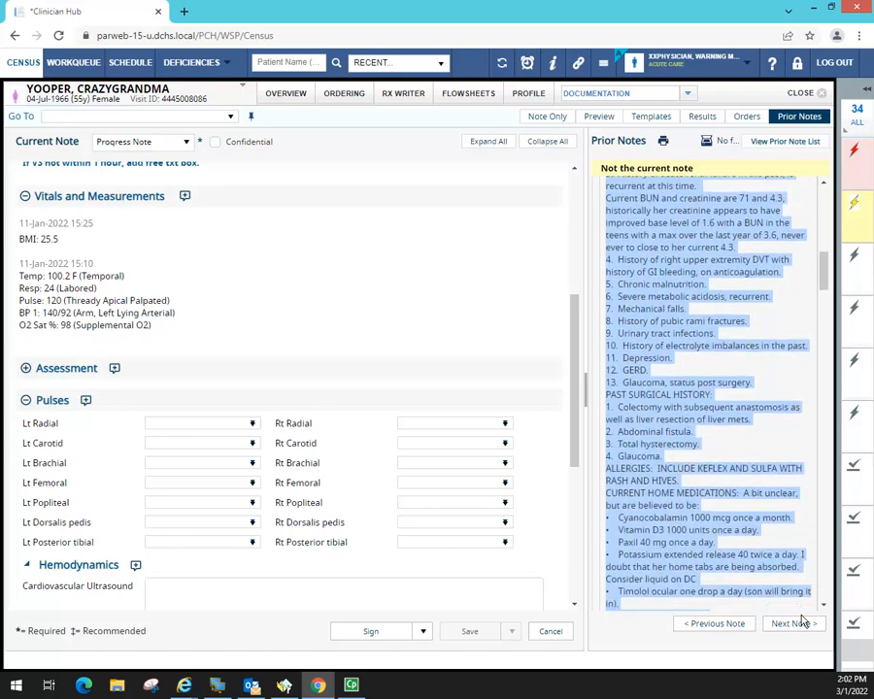
left_click_drag(803, 621, 792, 390)
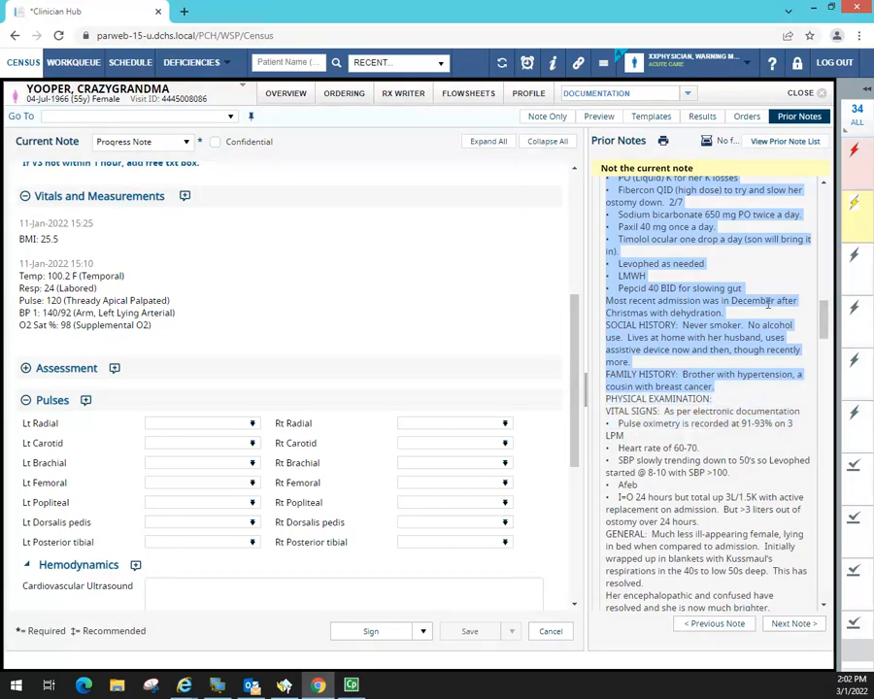
scroll(777, 350, "up", 5)
scroll(770, 309, "up", 2)
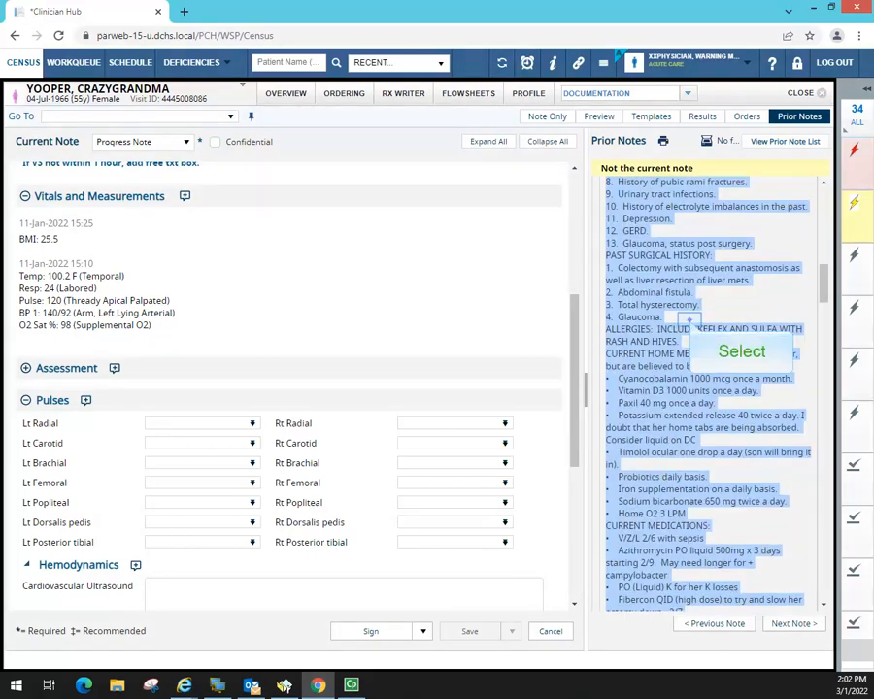
left_click(753, 333)
- Select the prior note's first General Notes paragraph and copy it
left_click_drag(664, 318, 590, 189)
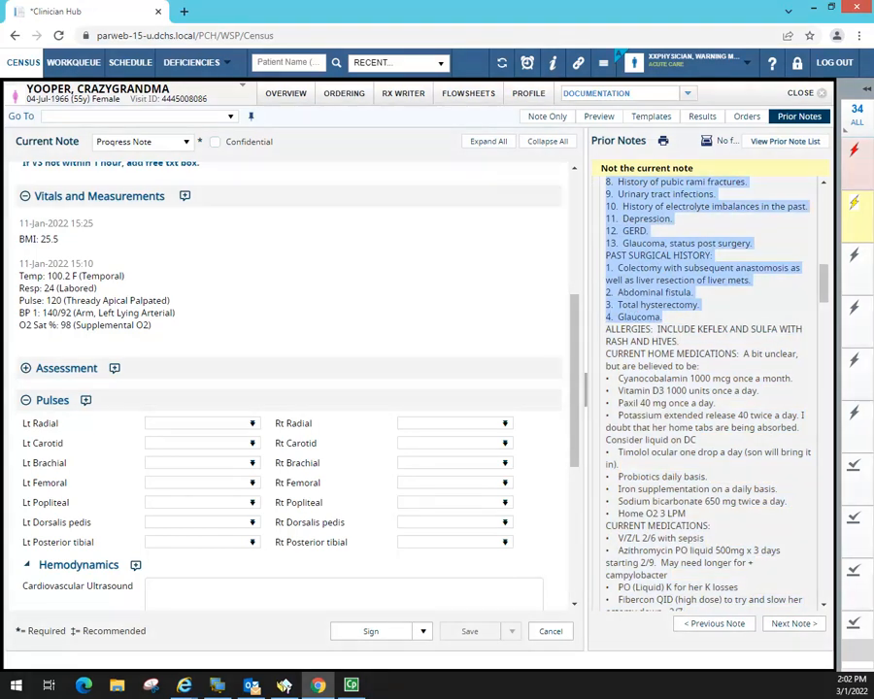
scroll(726, 211, "up", 6)
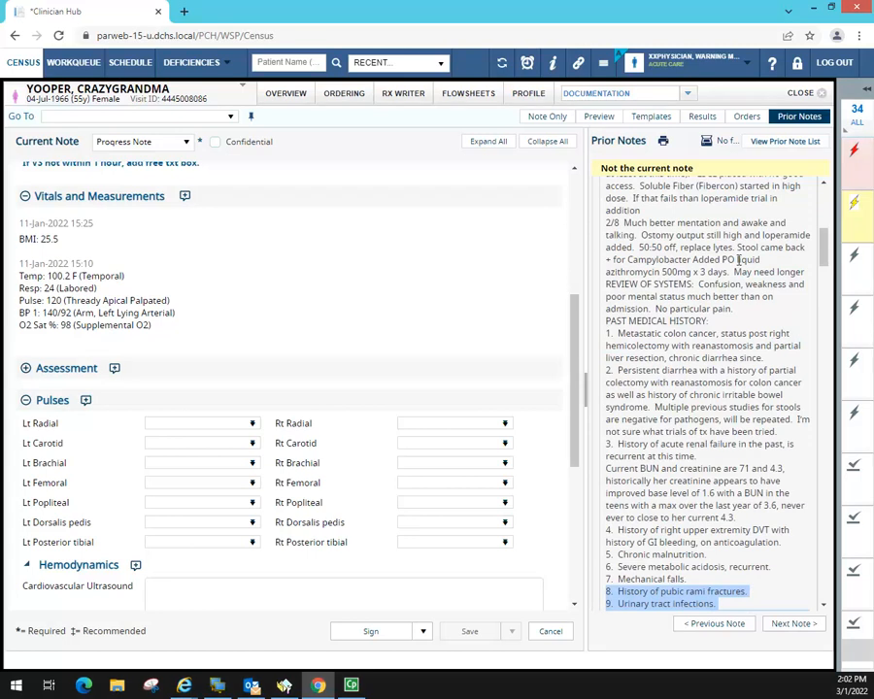
scroll(733, 258, "up", 5)
left_click_drag(632, 265, 751, 420)
key("ctrl+c")
right_click(664, 306)
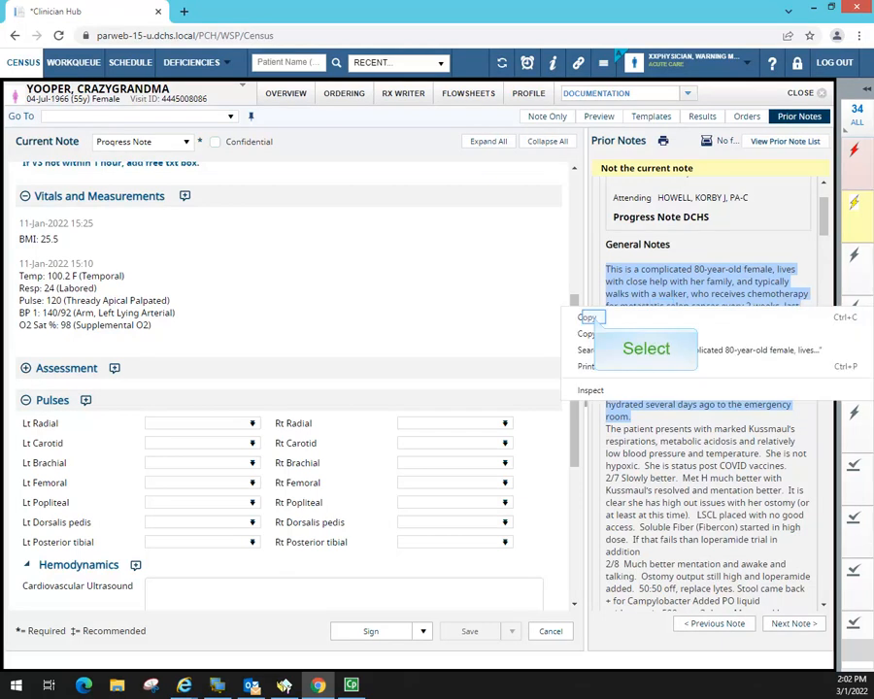
left_click(590, 318)
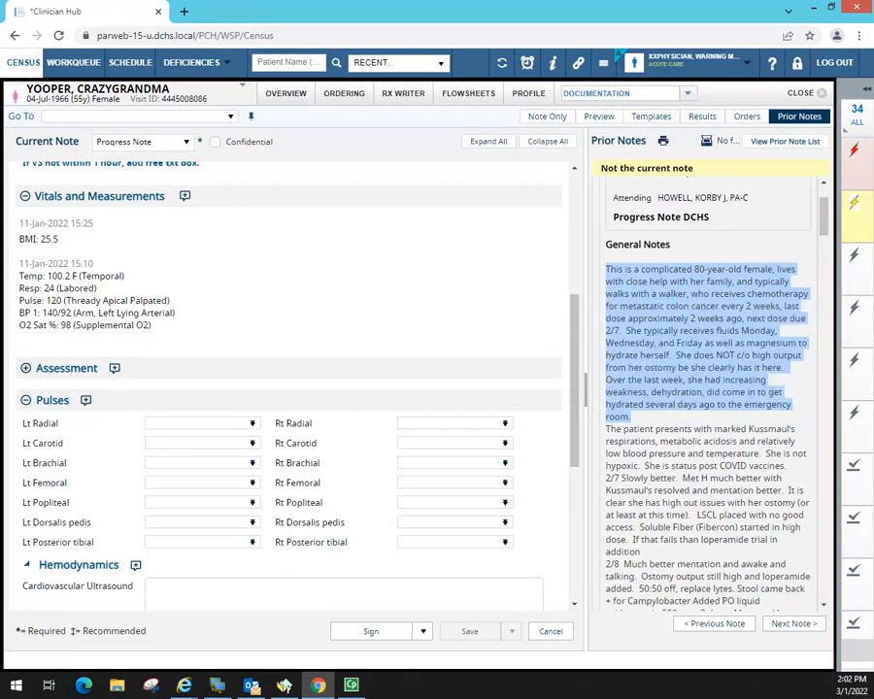
left_click_drag(576, 343, 575, 195)
left_click(39, 269)
left_click(39, 270)
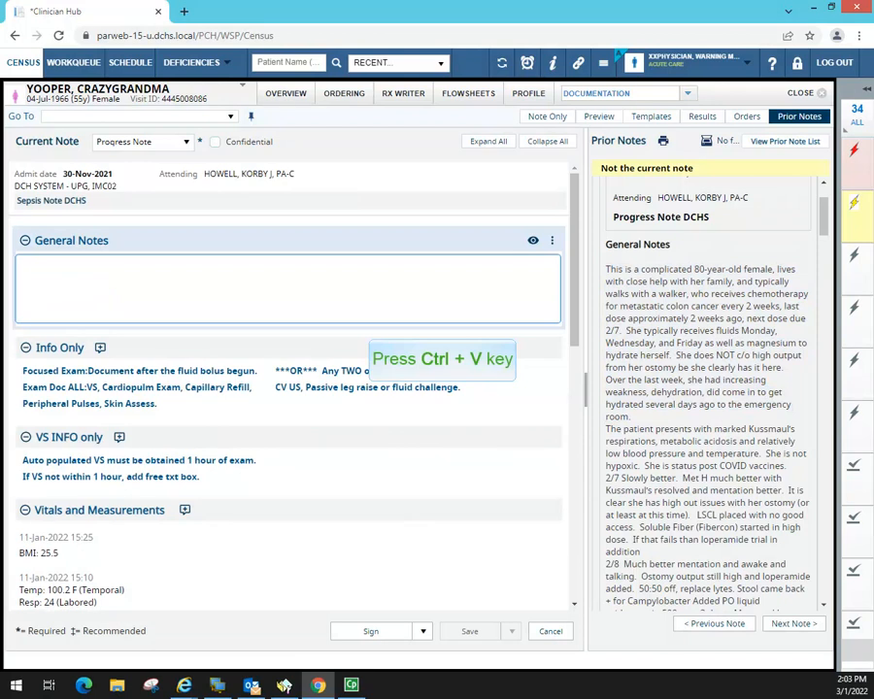
key("ctrl+v")
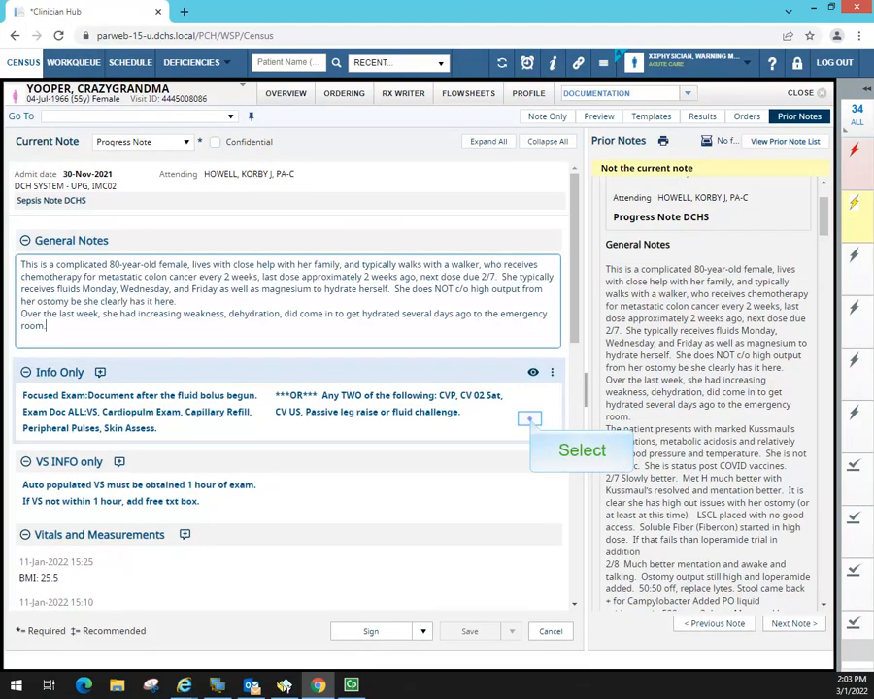
left_click(529, 419)
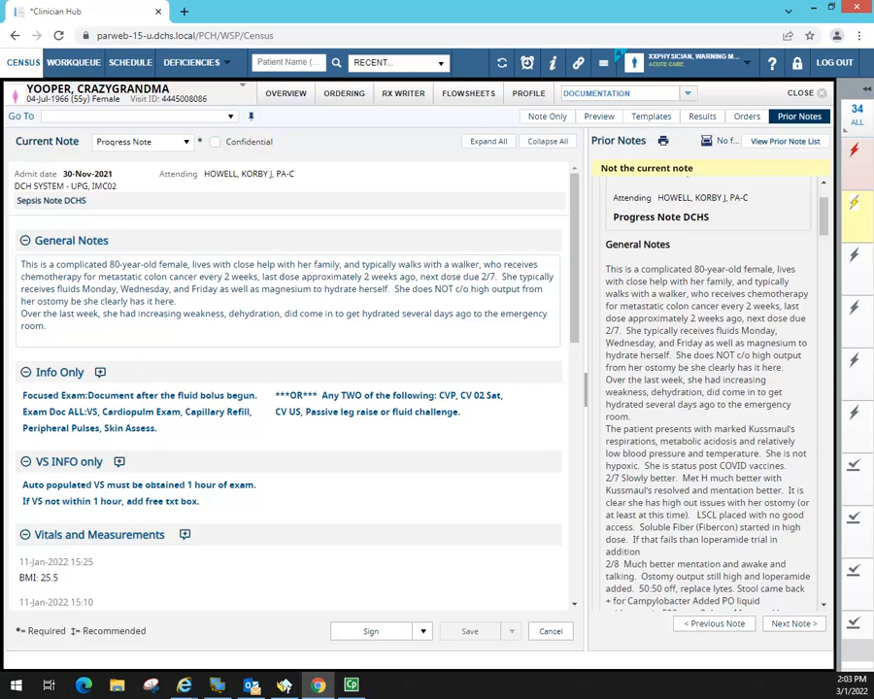
left_click_drag(13, 141, 206, 143)
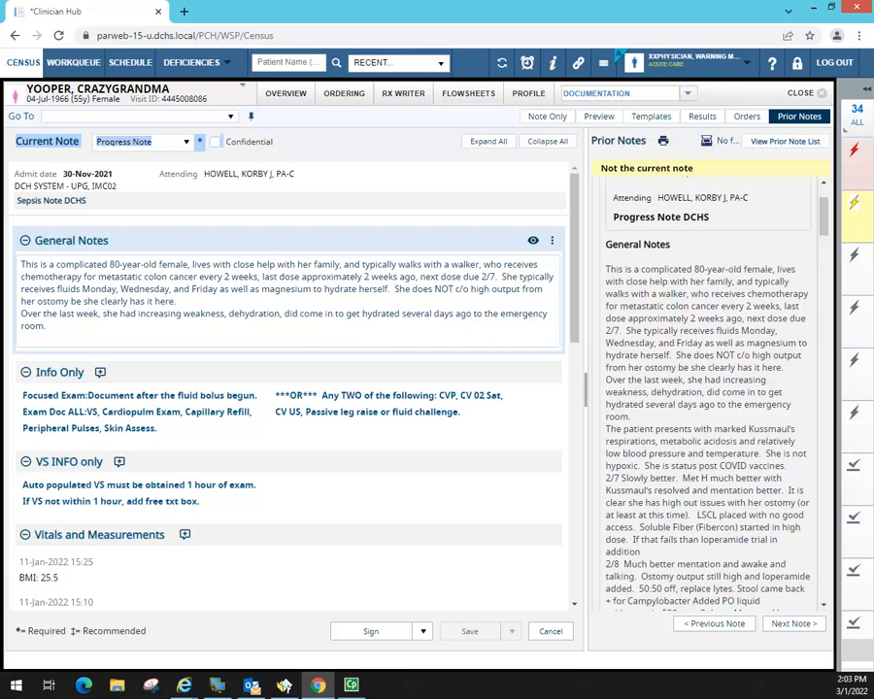
left_click_drag(710, 217, 575, 275)
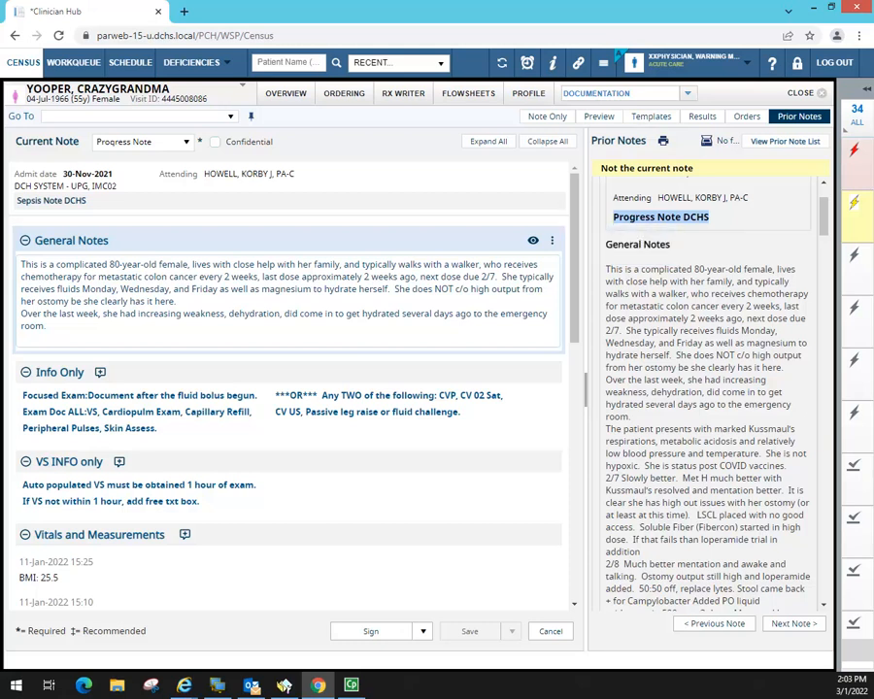
- Paste the prior note's hyponatremia, fall and nicotine plan into the sepsis note's Assessment and Plan box
left_click_drag(575, 211, 575, 466)
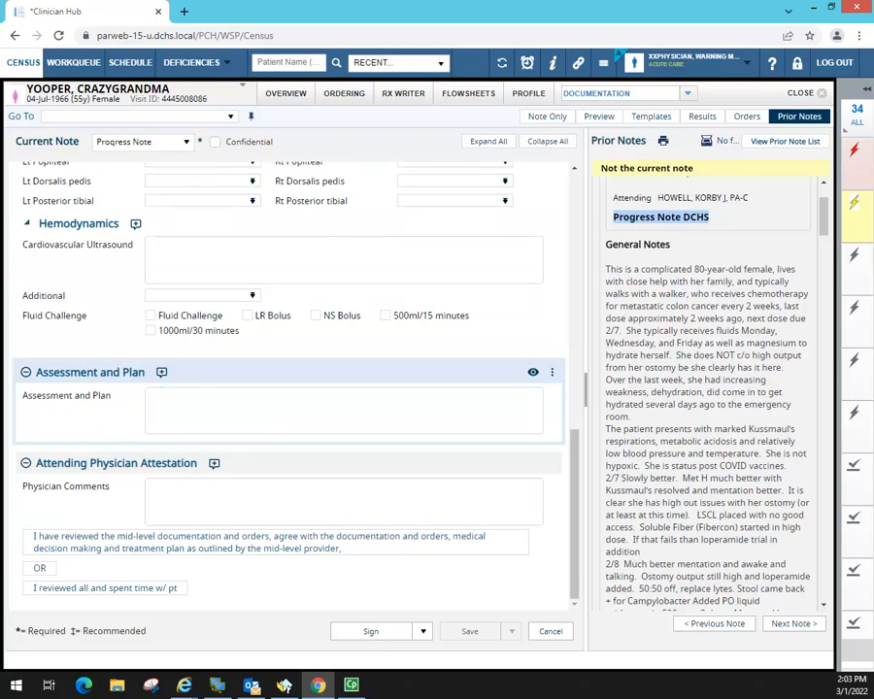
left_click(170, 394)
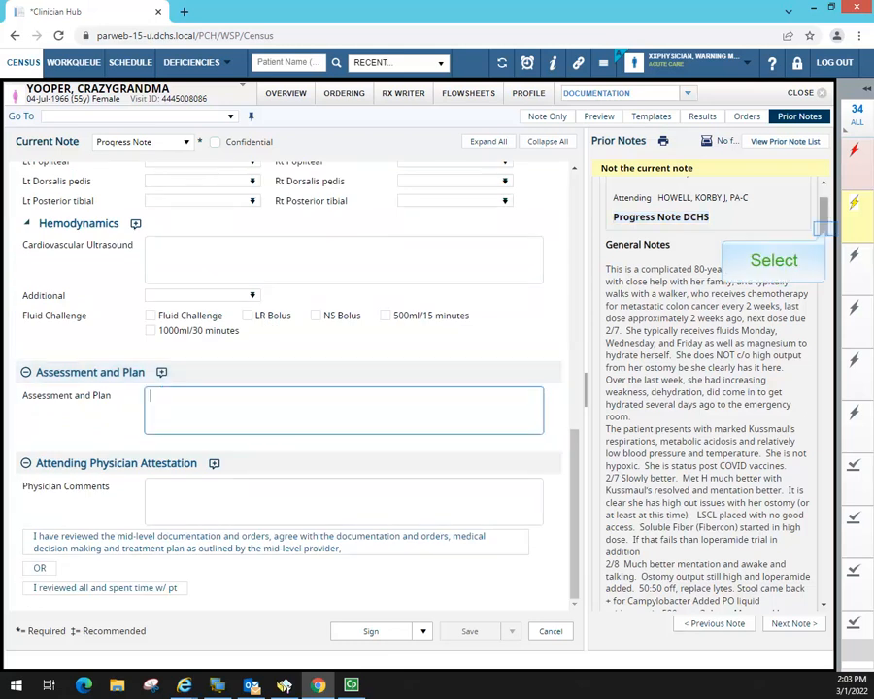
left_click_drag(823, 228, 824, 590)
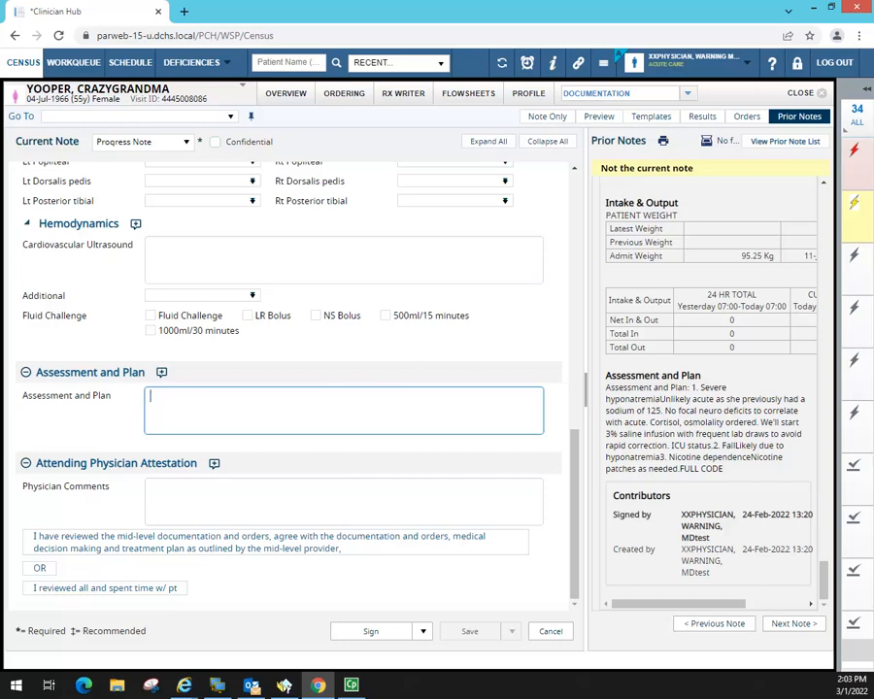
left_click_drag(607, 388, 738, 470)
key("ctrl+c")
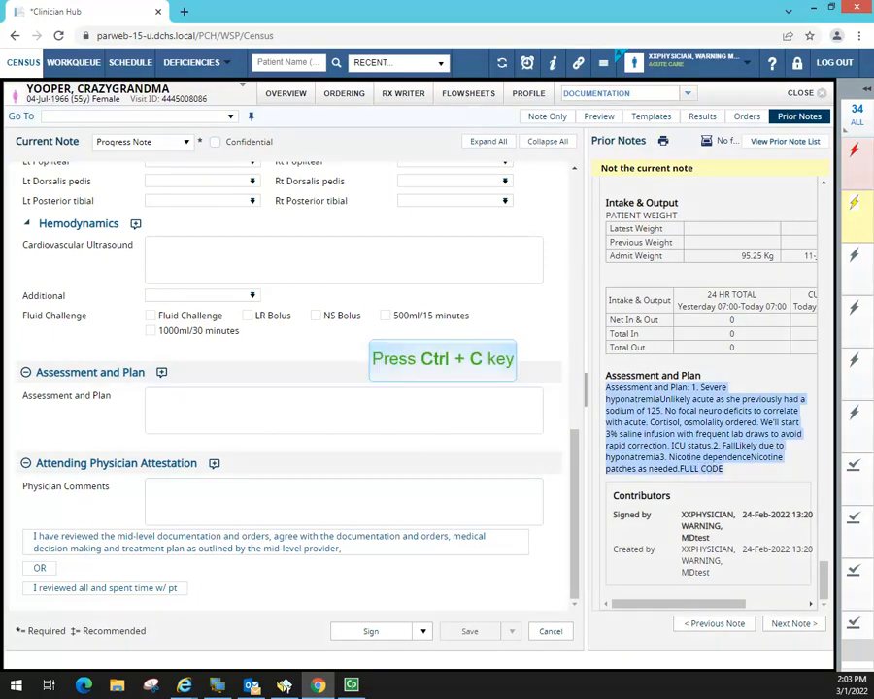
left_click(172, 391)
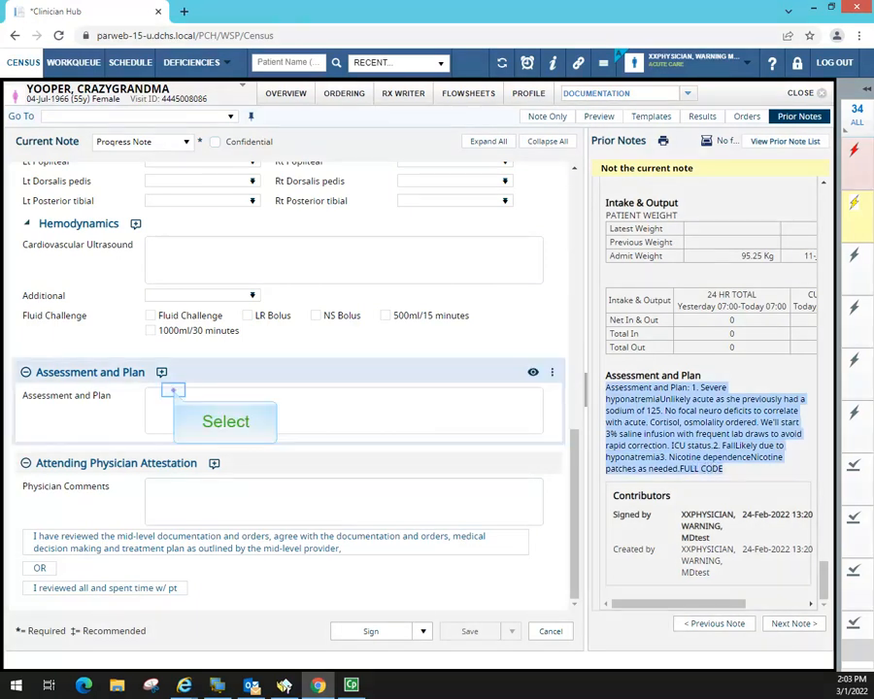
key("ctrl+v")
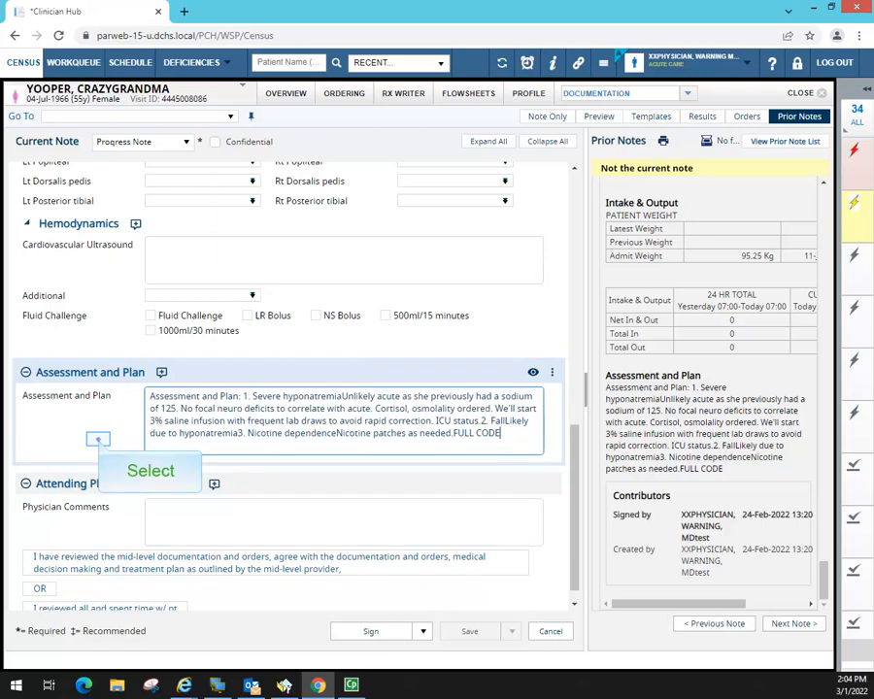
left_click(97, 440)
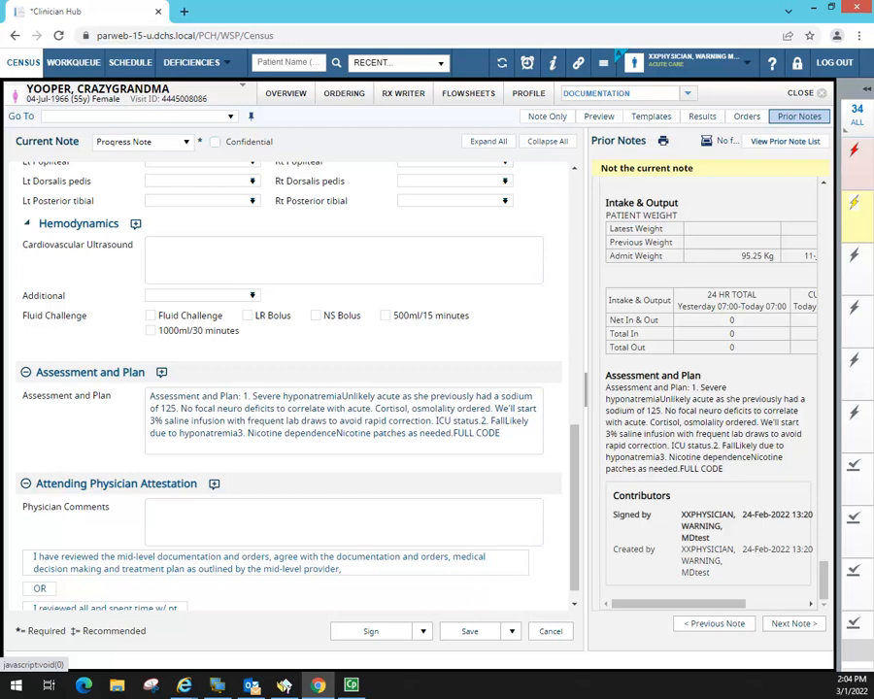
- Sign the completed Sepsis Note DCHS
mouse_move(575, 410)
left_mouse_down()
mouse_move(577, 194)
mouse_move(580, 425)
left_mouse_up()
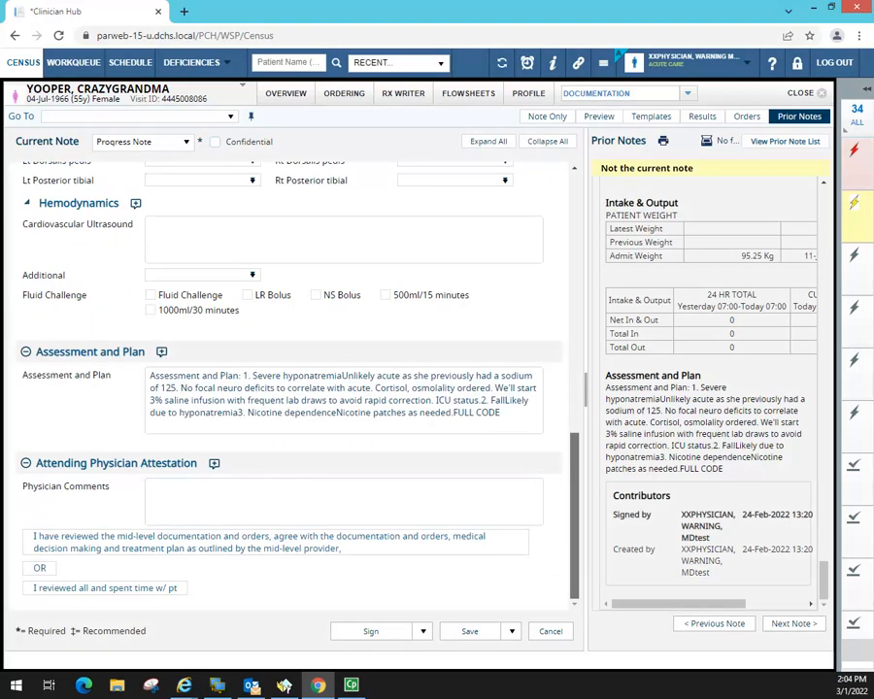
left_click(371, 632)
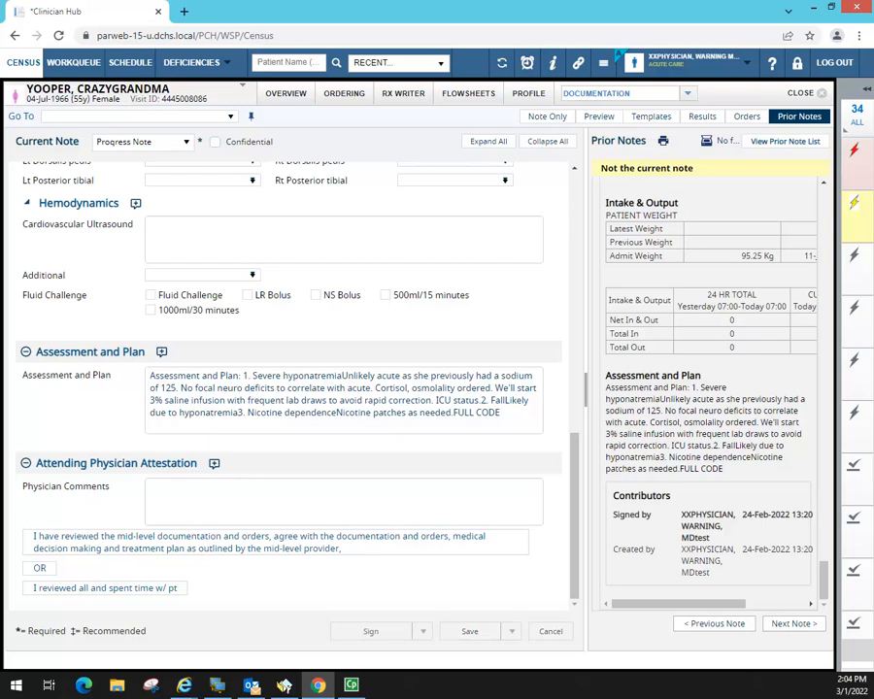
left_click(217, 289)
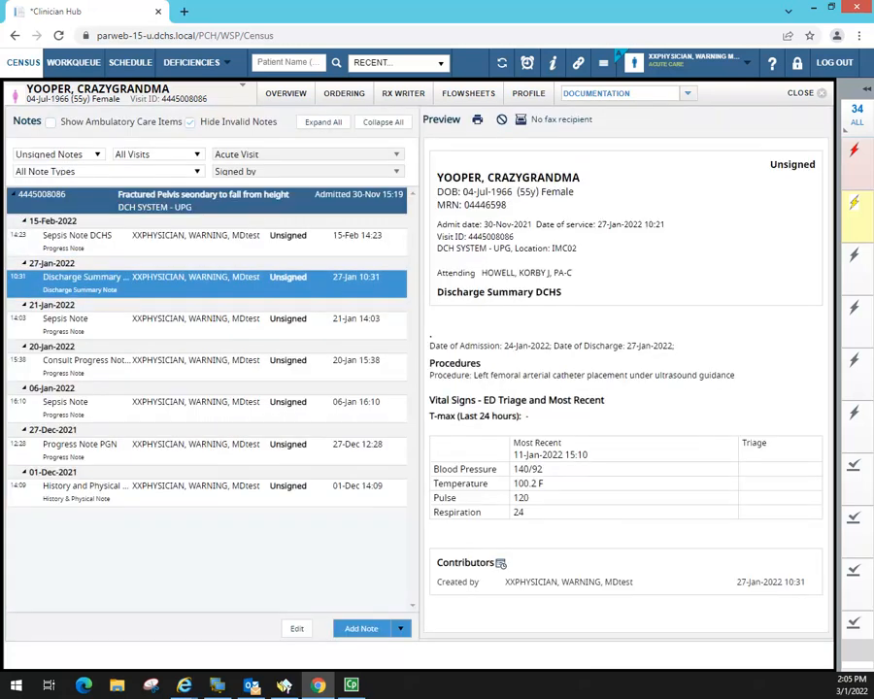
left_click(97, 154)
- Change the notes filter from Unsigned Notes to All Notes and review the signed 24-Feb 13:54 note preview
left_click(97, 155)
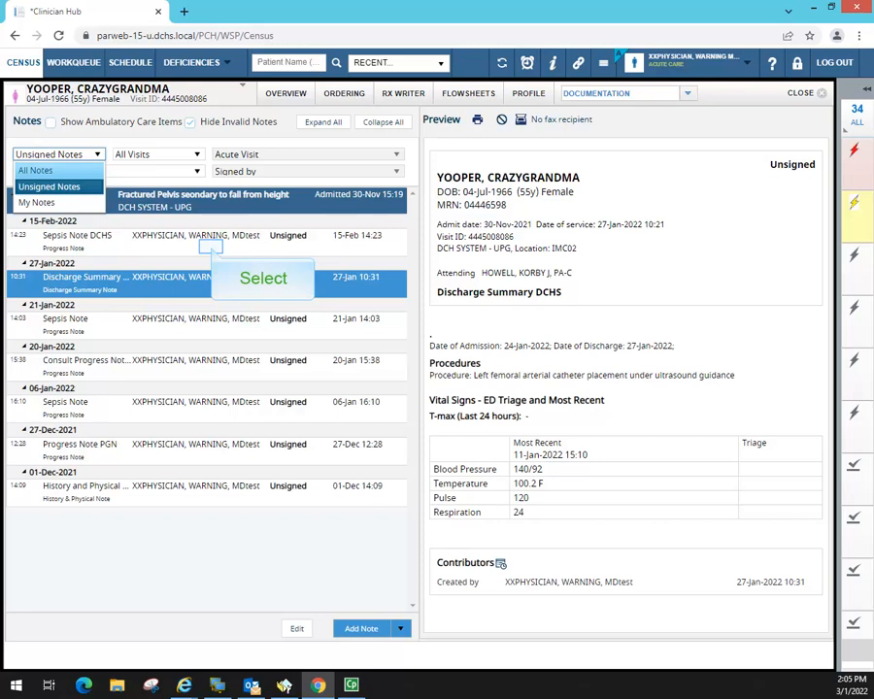
left_click(54, 171)
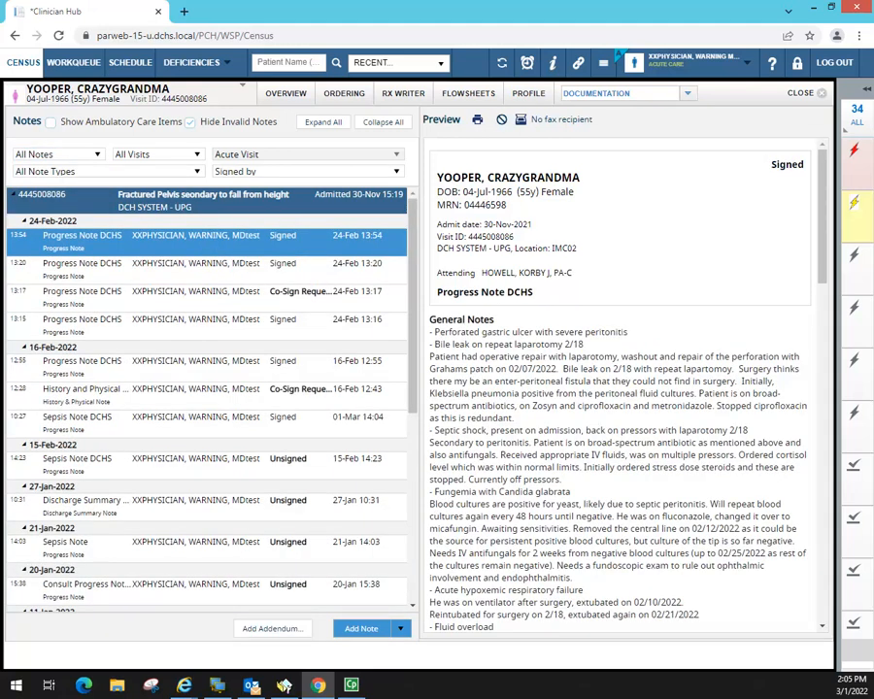
scroll(824, 622, "down", 10)
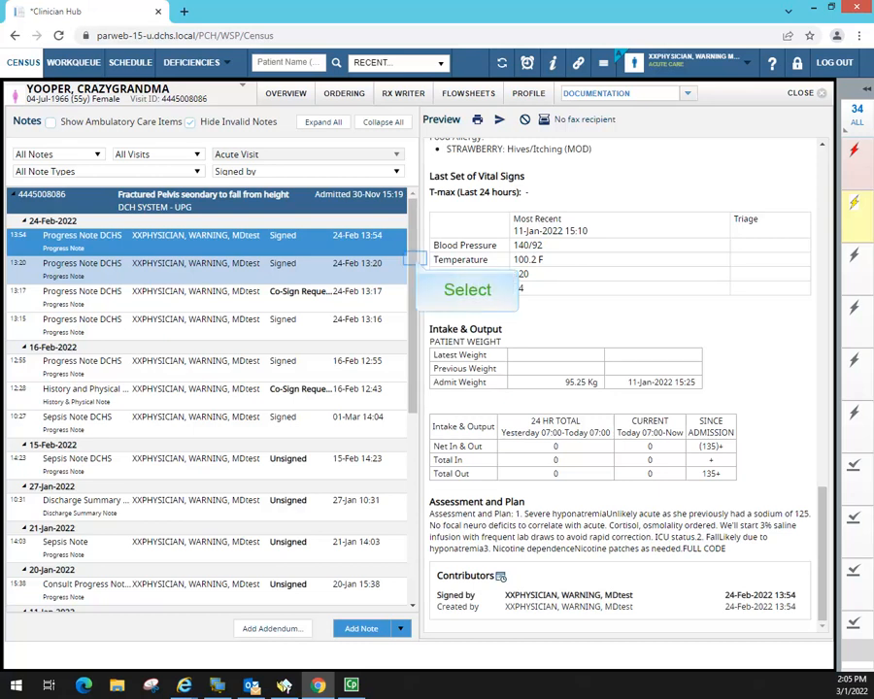
left_click_drag(413, 259, 413, 447)
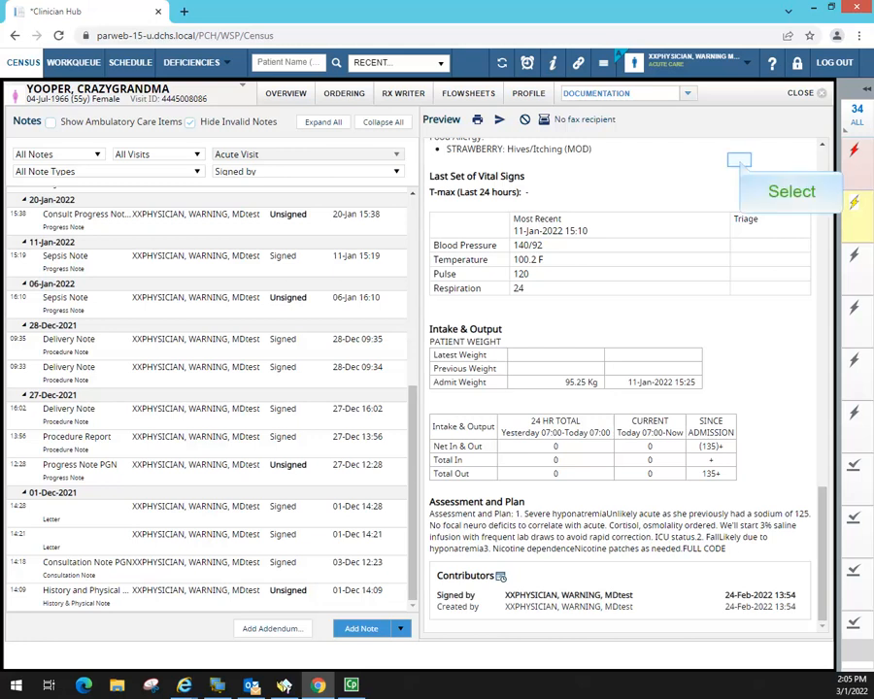
- Print the notes to the 5-page ClinDoc Notes-157 PDF, scroll through it, and close it
left_click(477, 119)
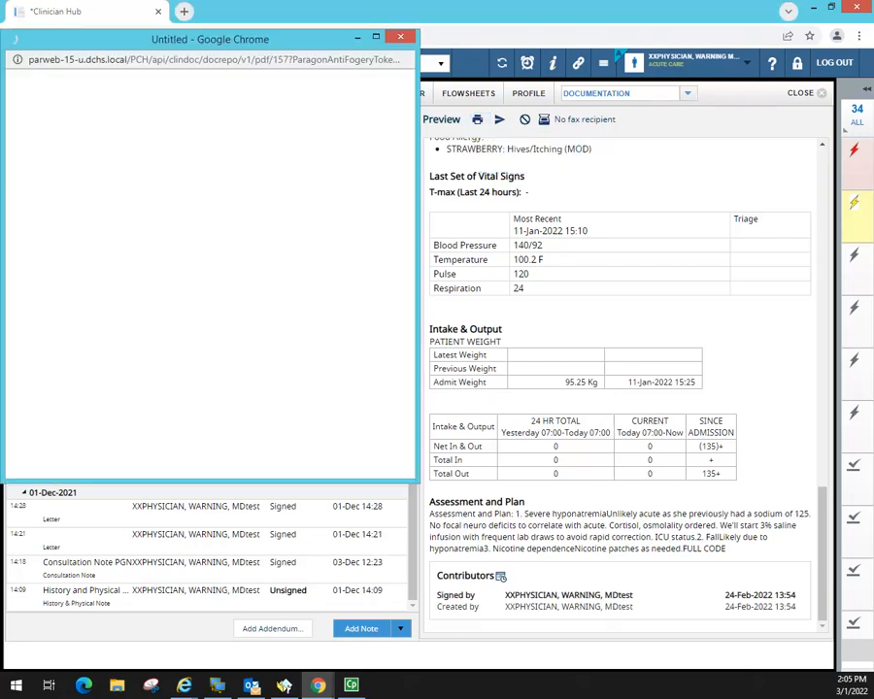
left_click_drag(282, 39, 490, 44)
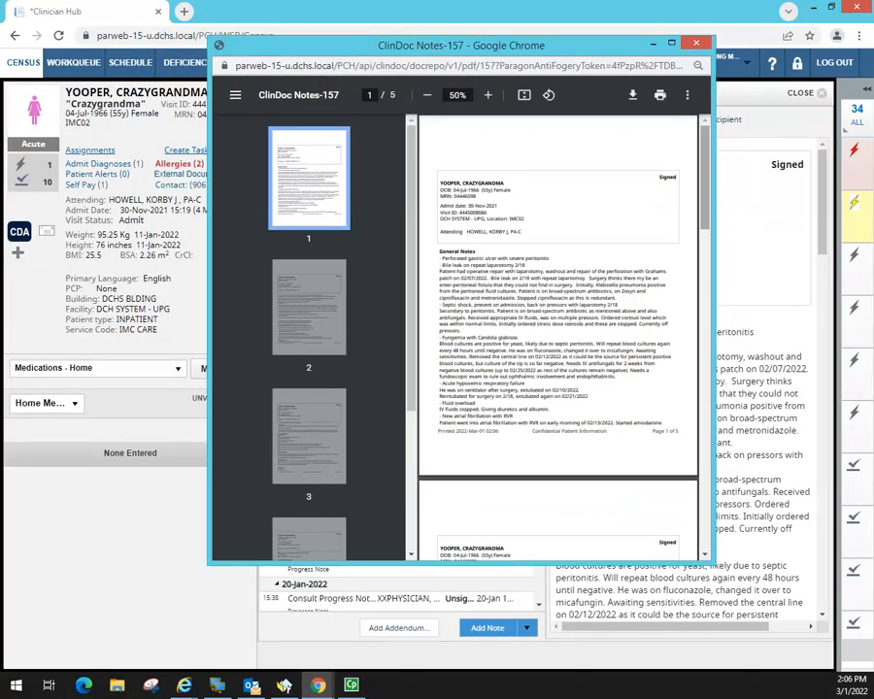
scroll(696, 532, "down", 15)
left_click_drag(696, 532, 690, 210)
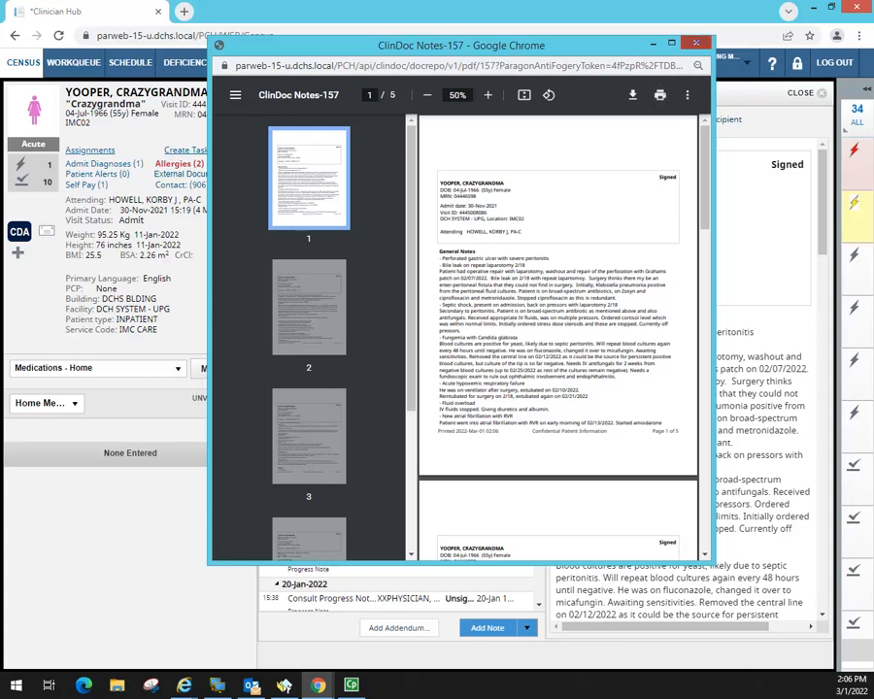
left_click(696, 43)
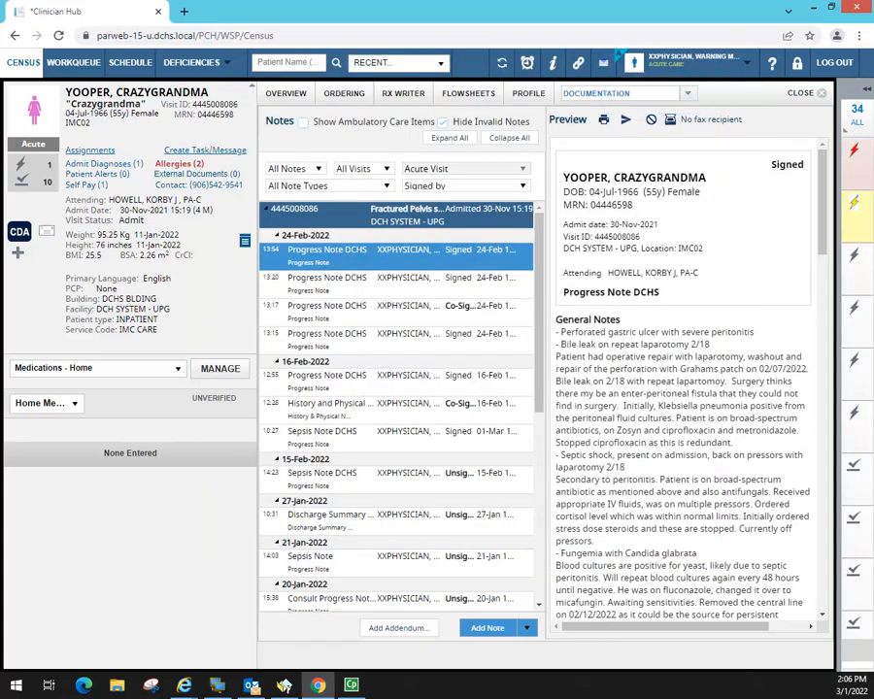
left_click(603, 62)
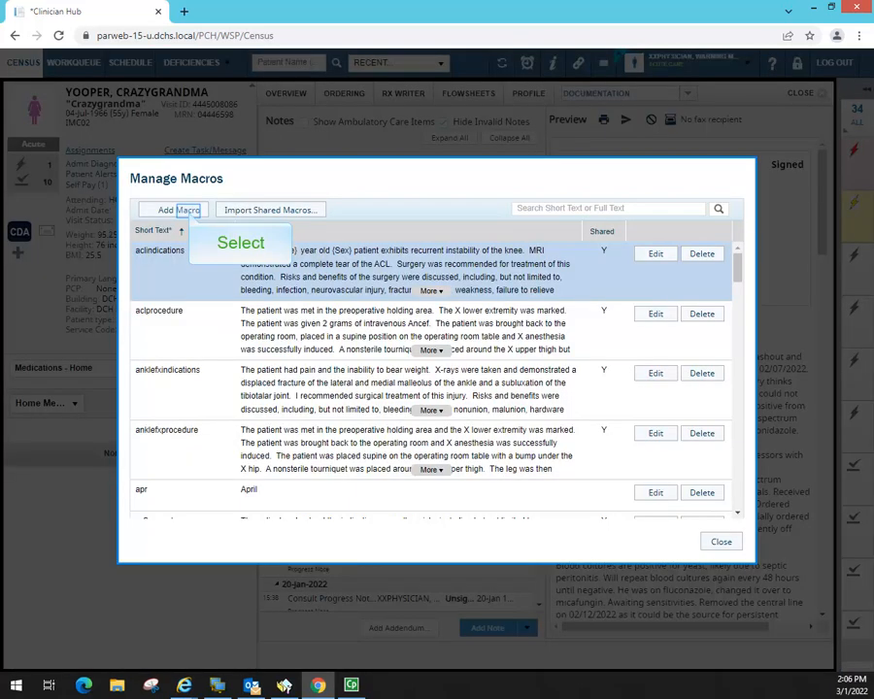
left_click(179, 210)
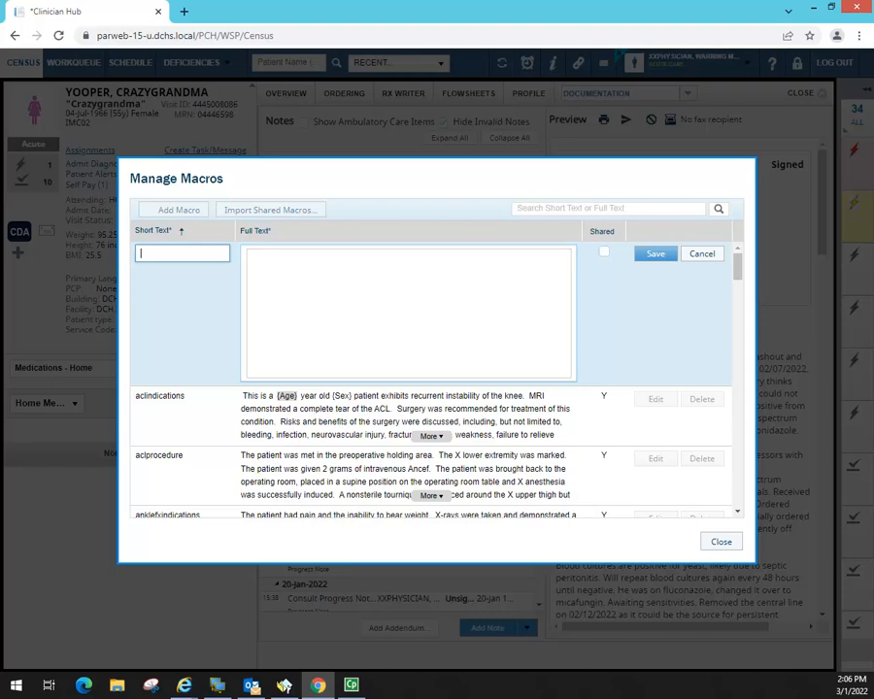
left_click(261, 259)
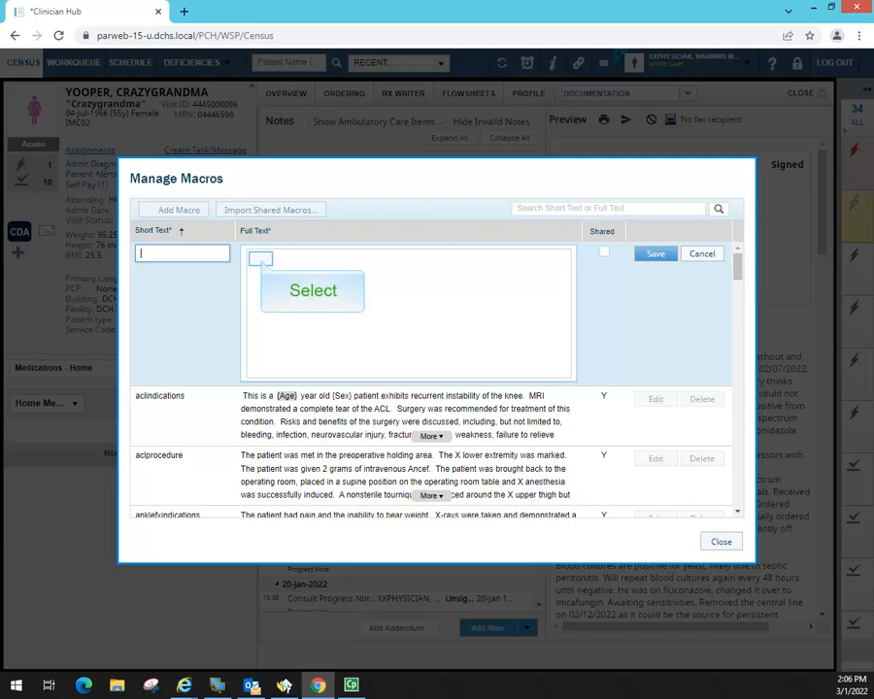
left_click(260, 256)
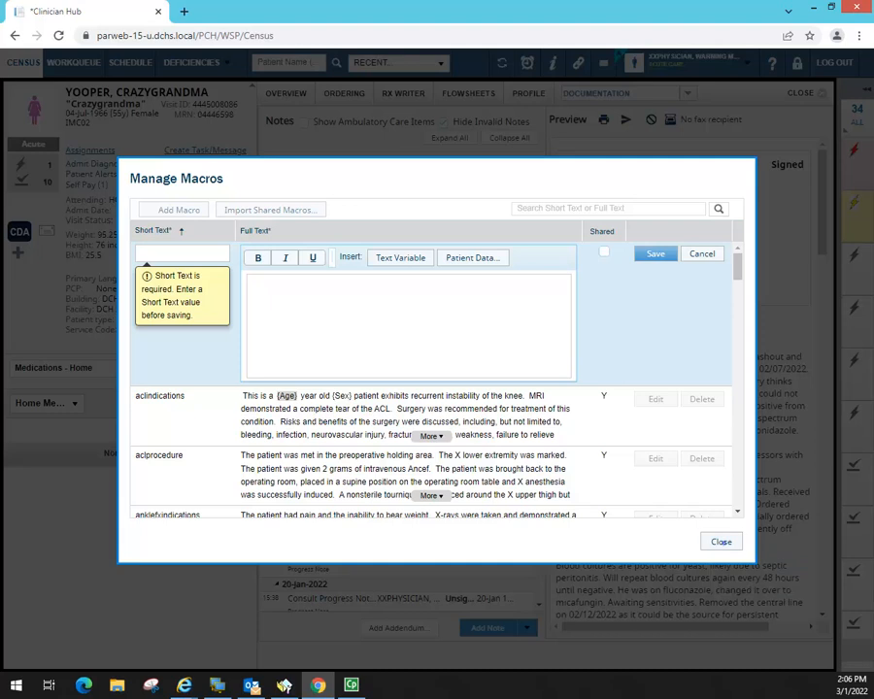
left_click(721, 542)
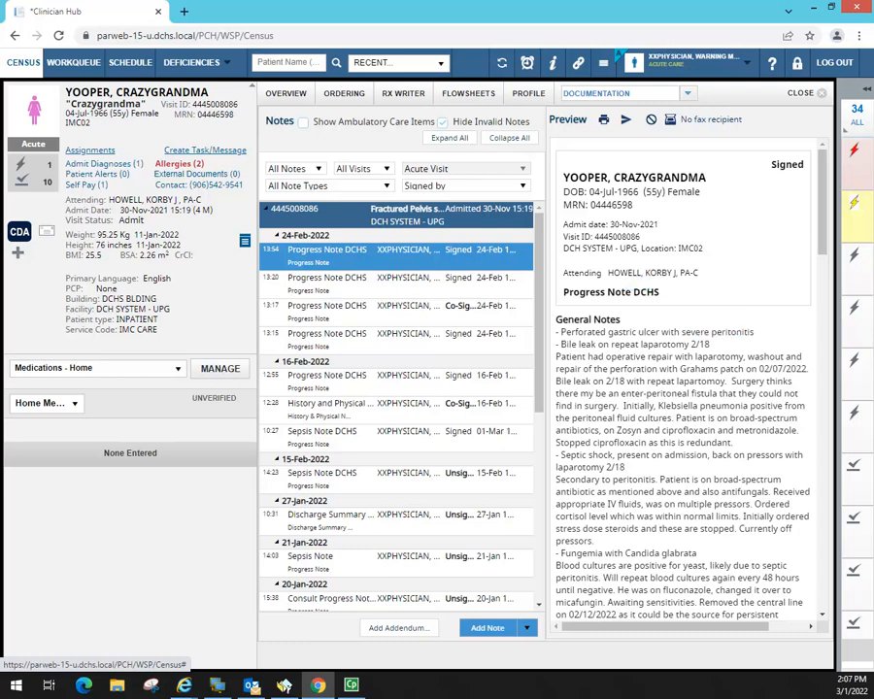
- Log out of Clinician Hub, close its Chrome window, and minimize Outlook
left_click(834, 63)
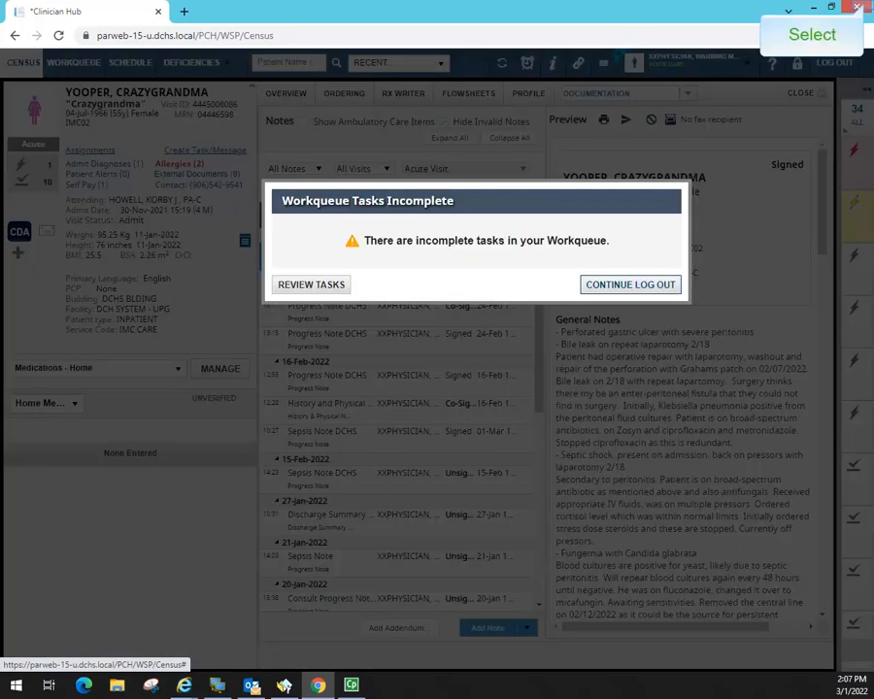
left_click(859, 8)
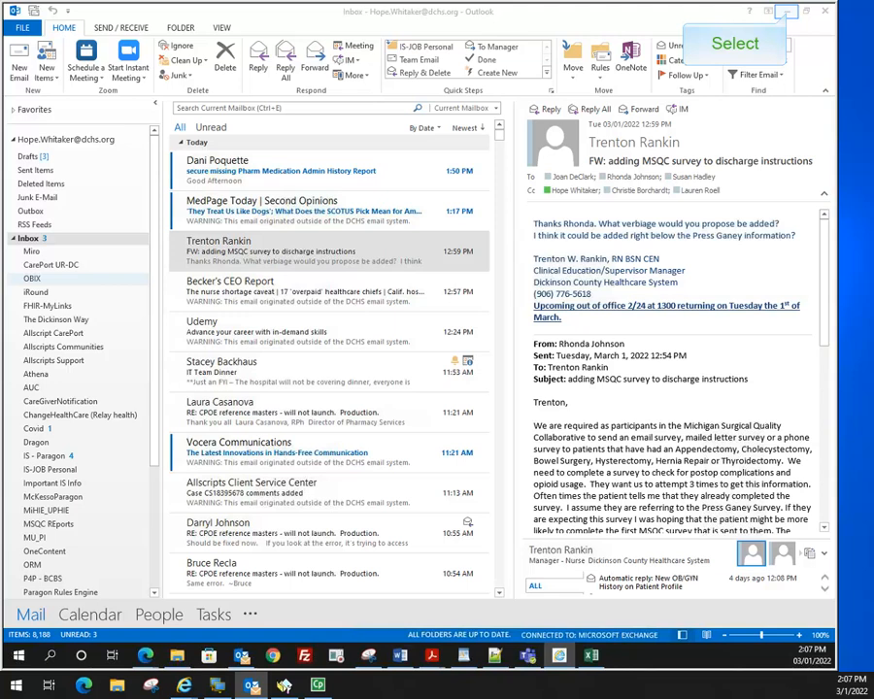
left_click(788, 11)
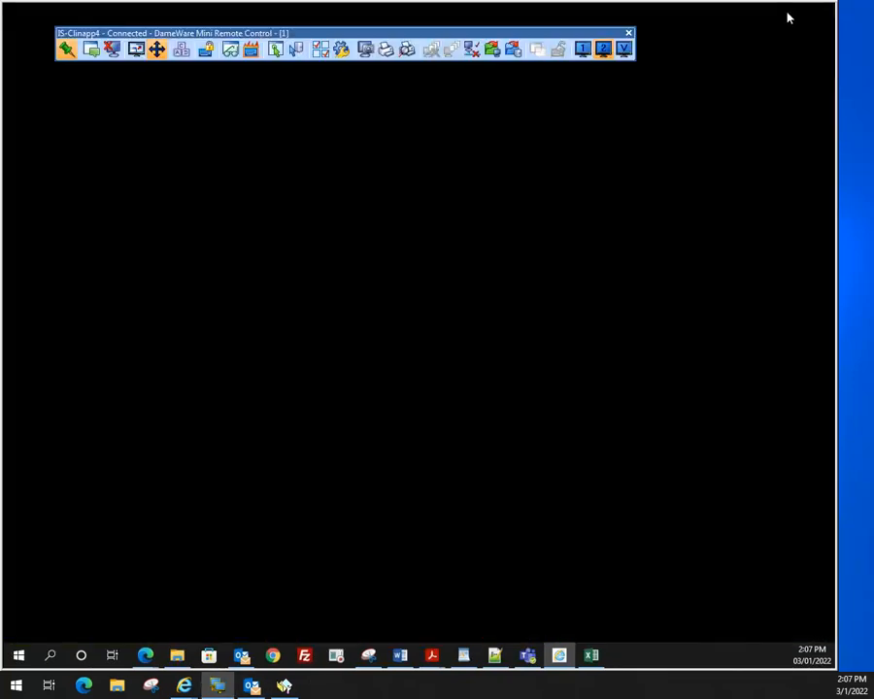